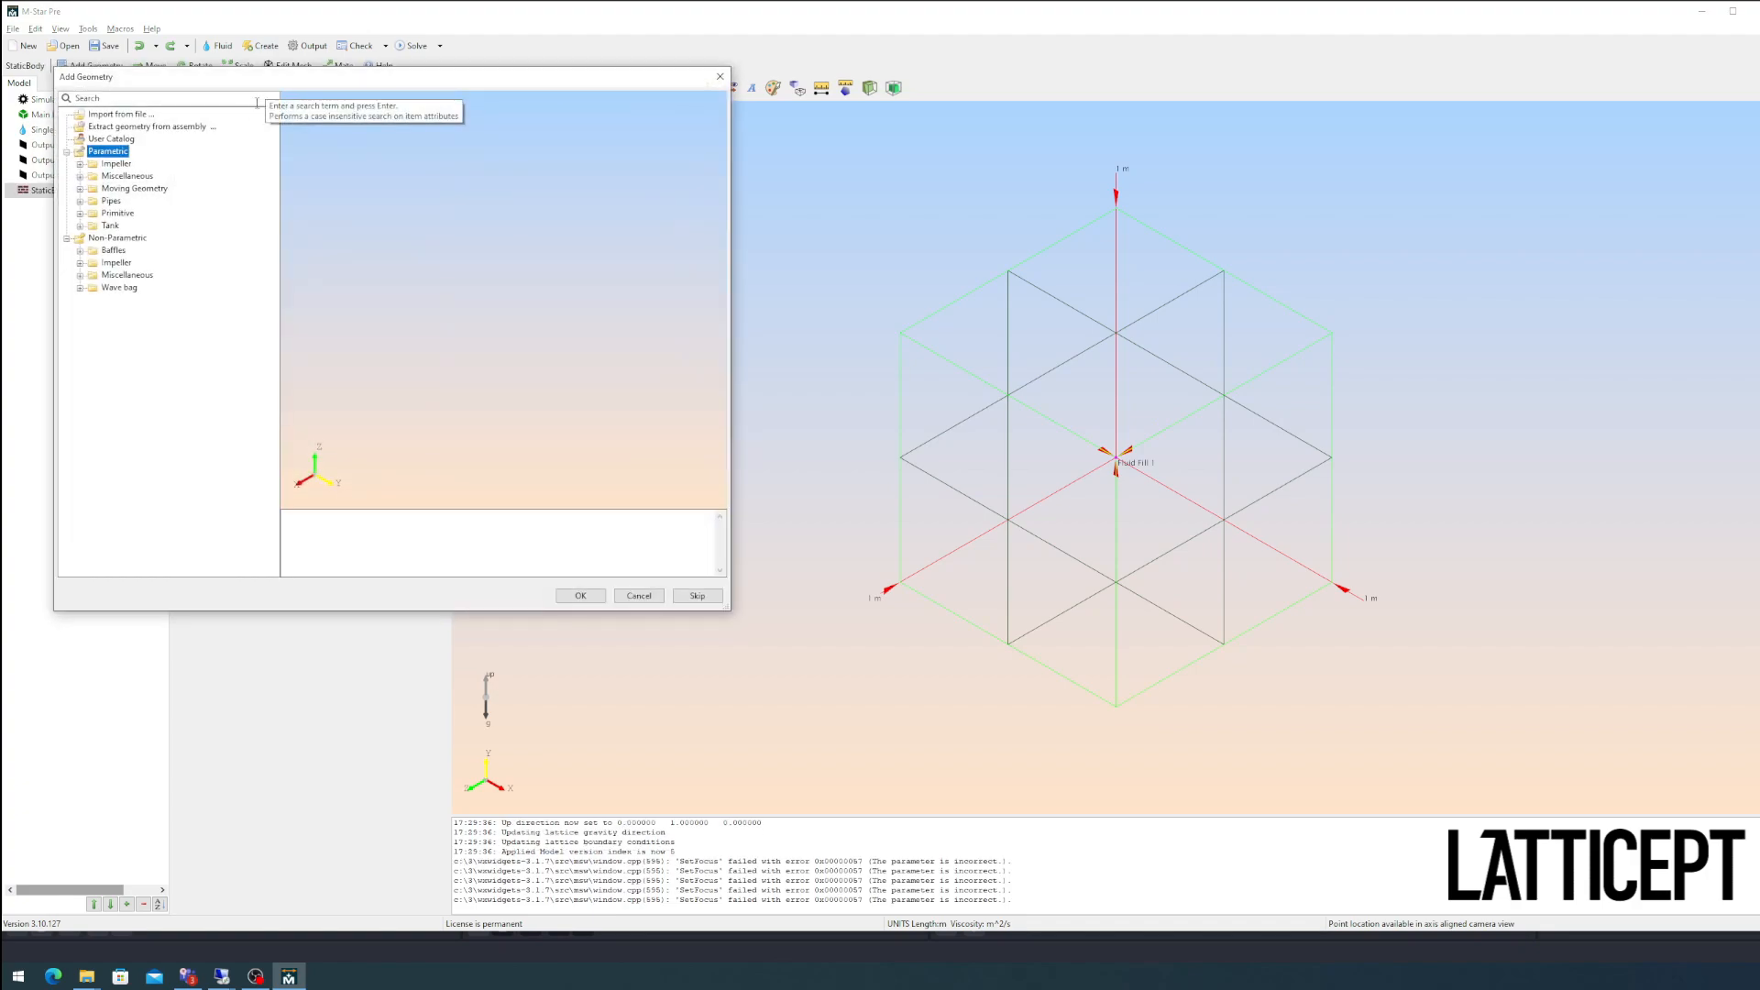
Step: Add a parametric Cylindrical Tank geometry to the new static body
left_click(79, 213)
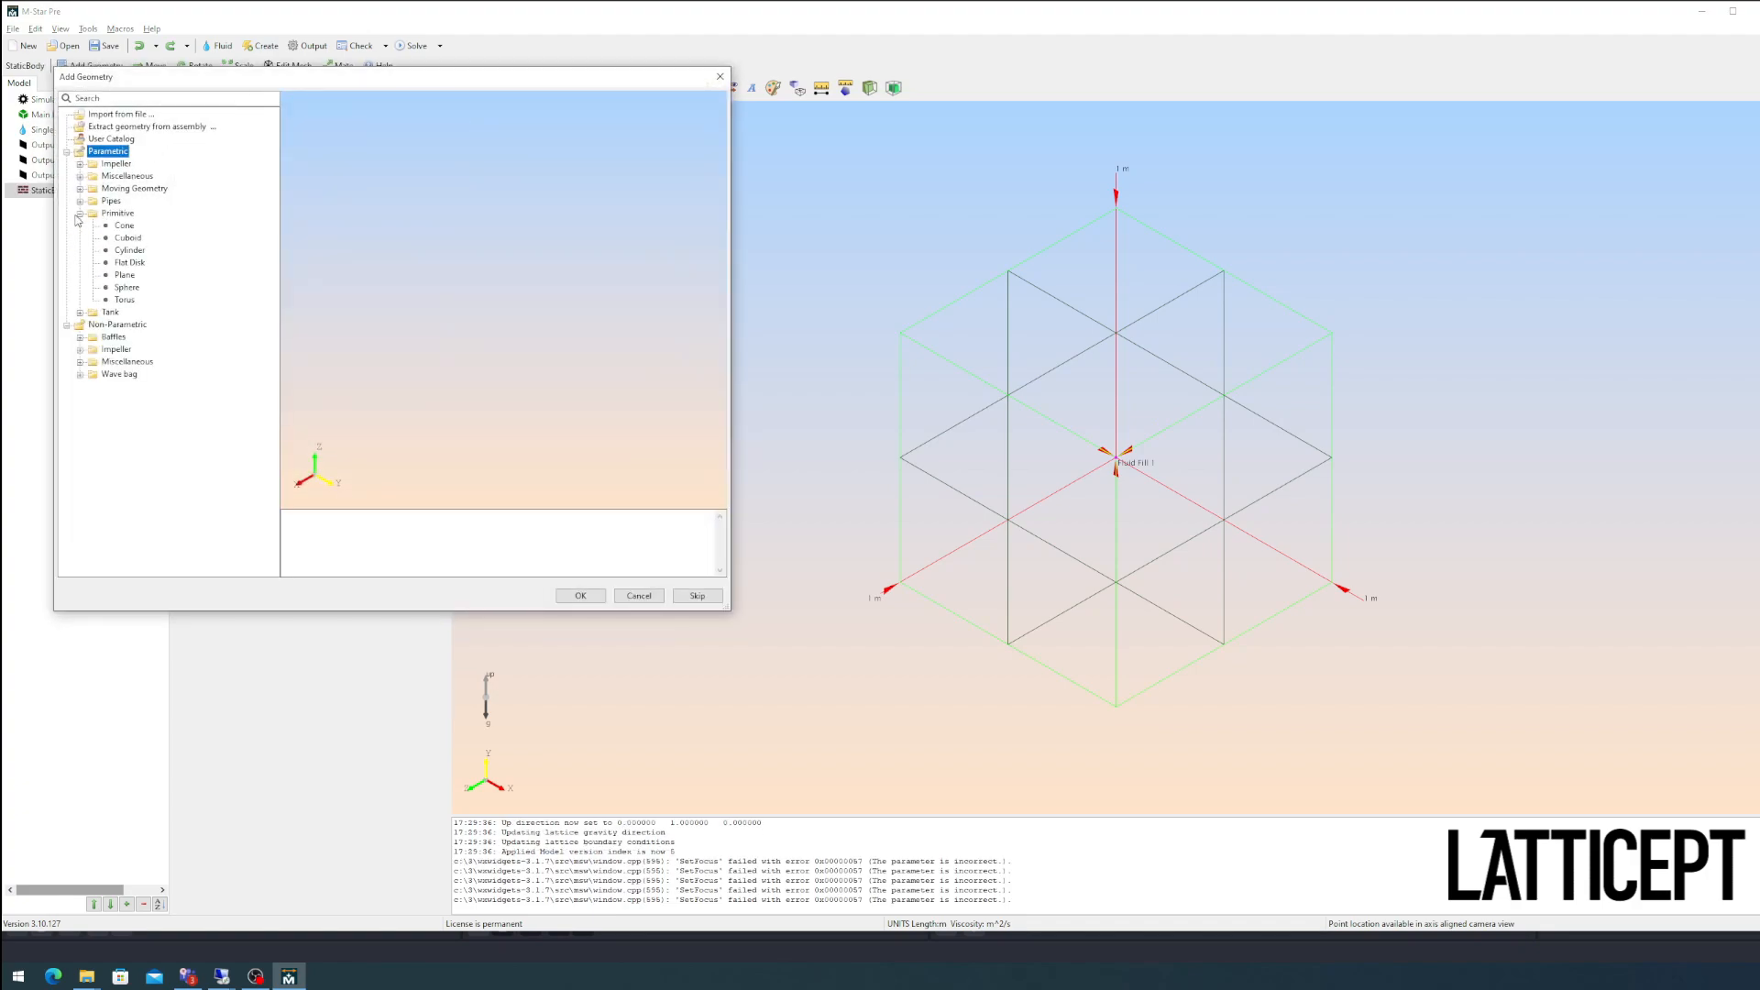
left_click(80, 313)
left_click(142, 336)
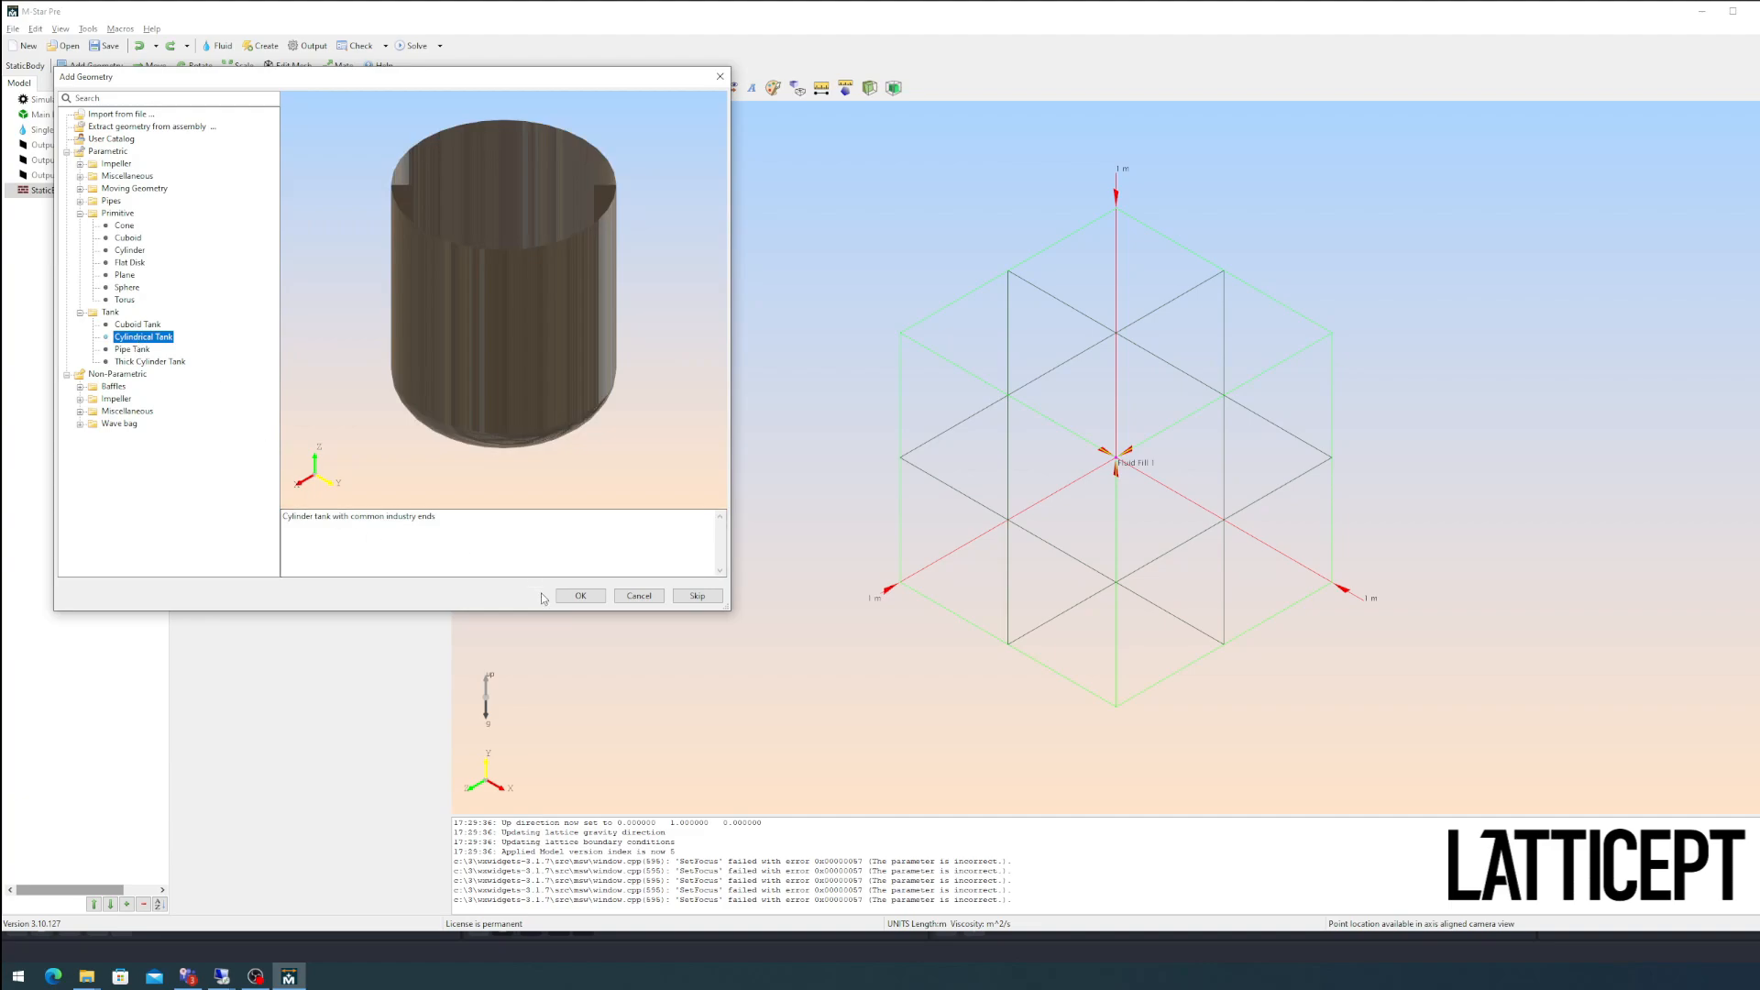
left_click(568, 596)
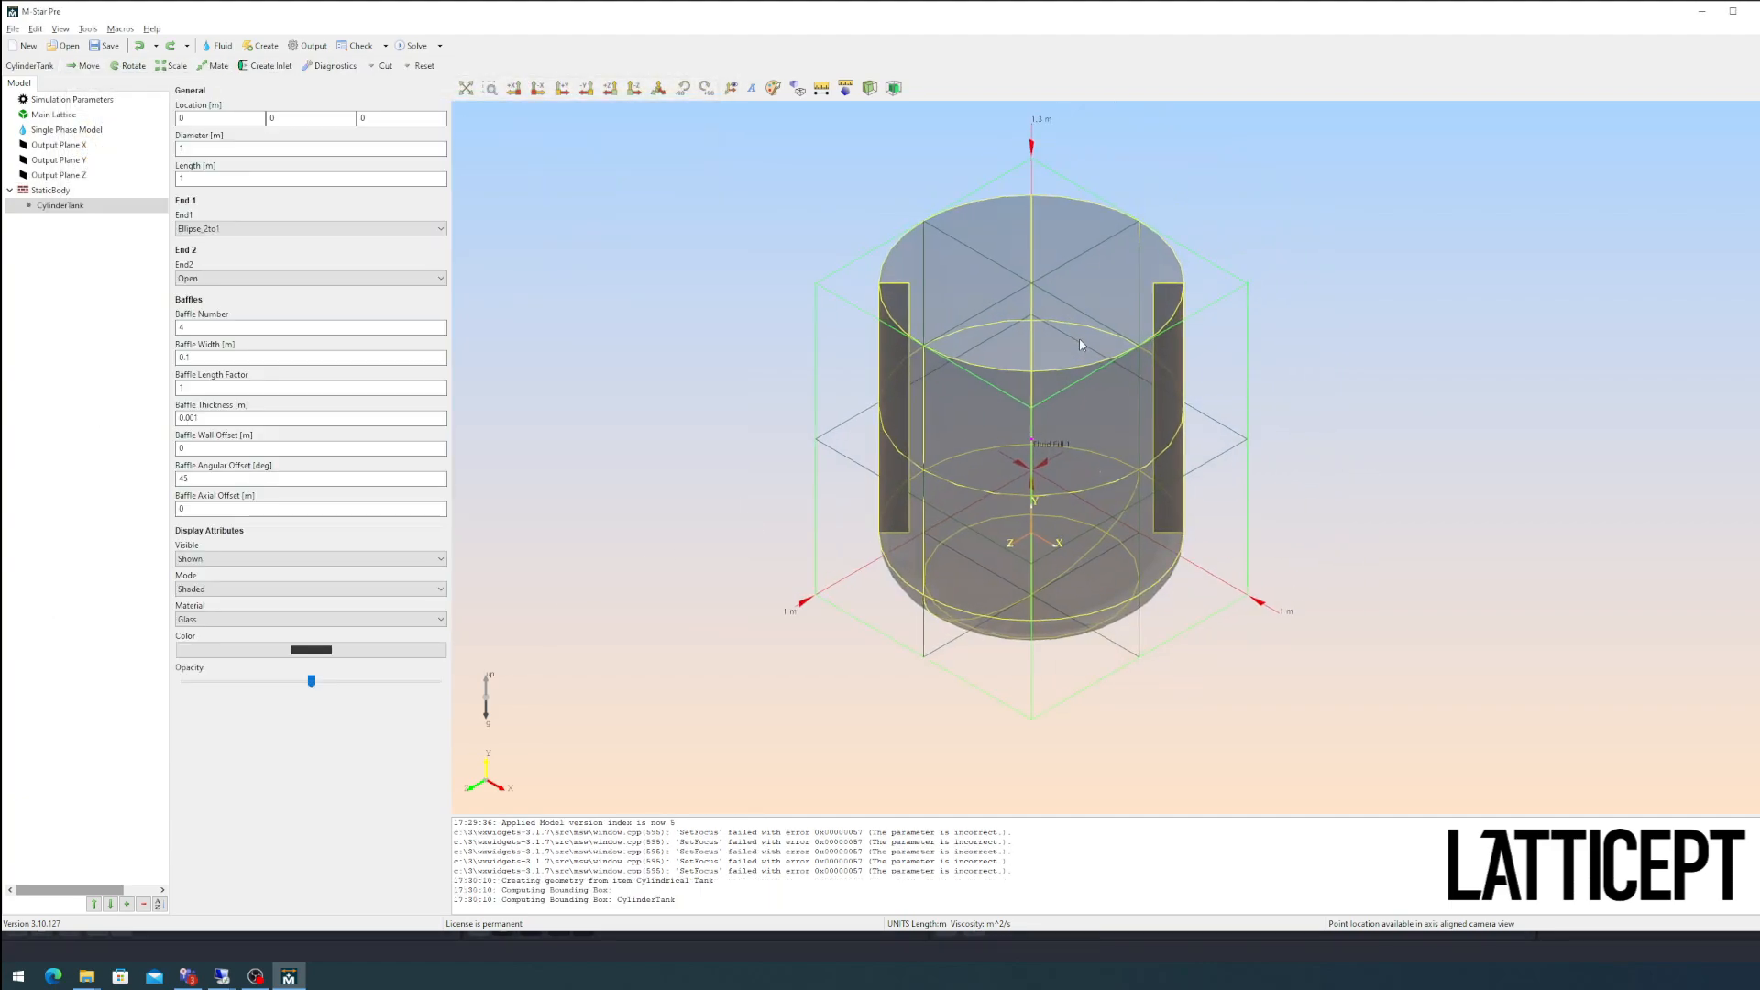
Step: Remove the tank's built-in baffles by setting its baffle number to 0
left_click_drag(1080, 339, 1035, 440)
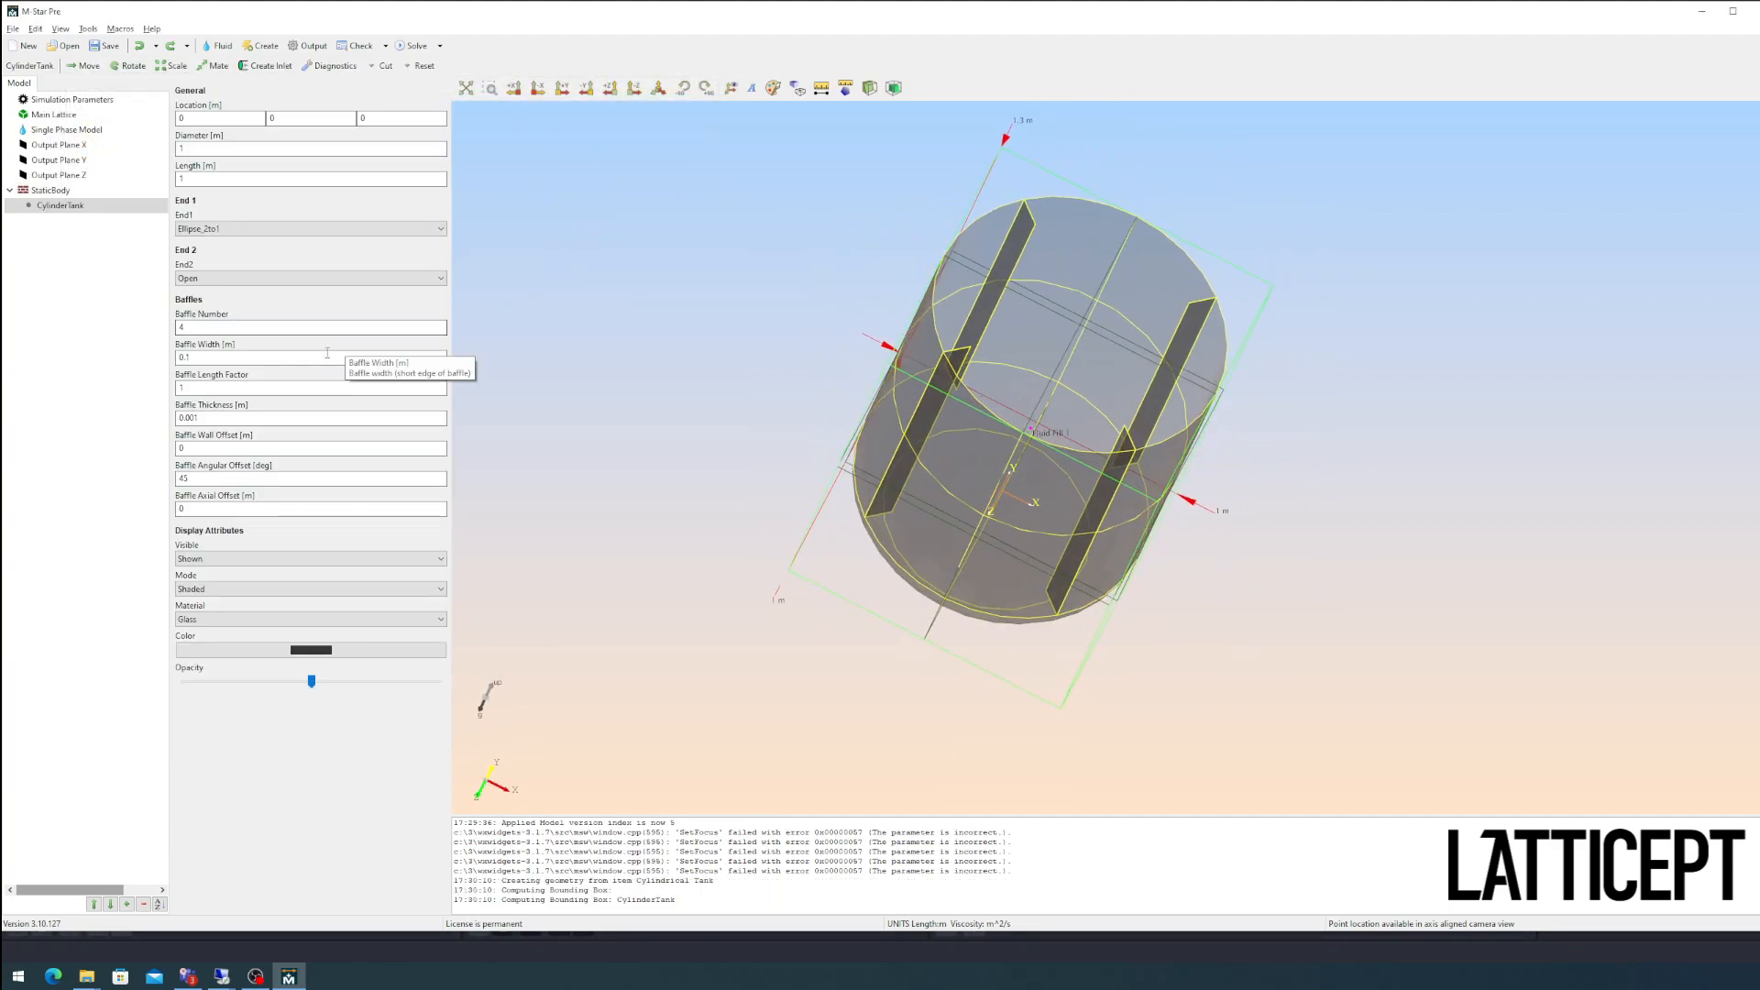
double_click(185, 329)
key("Return")
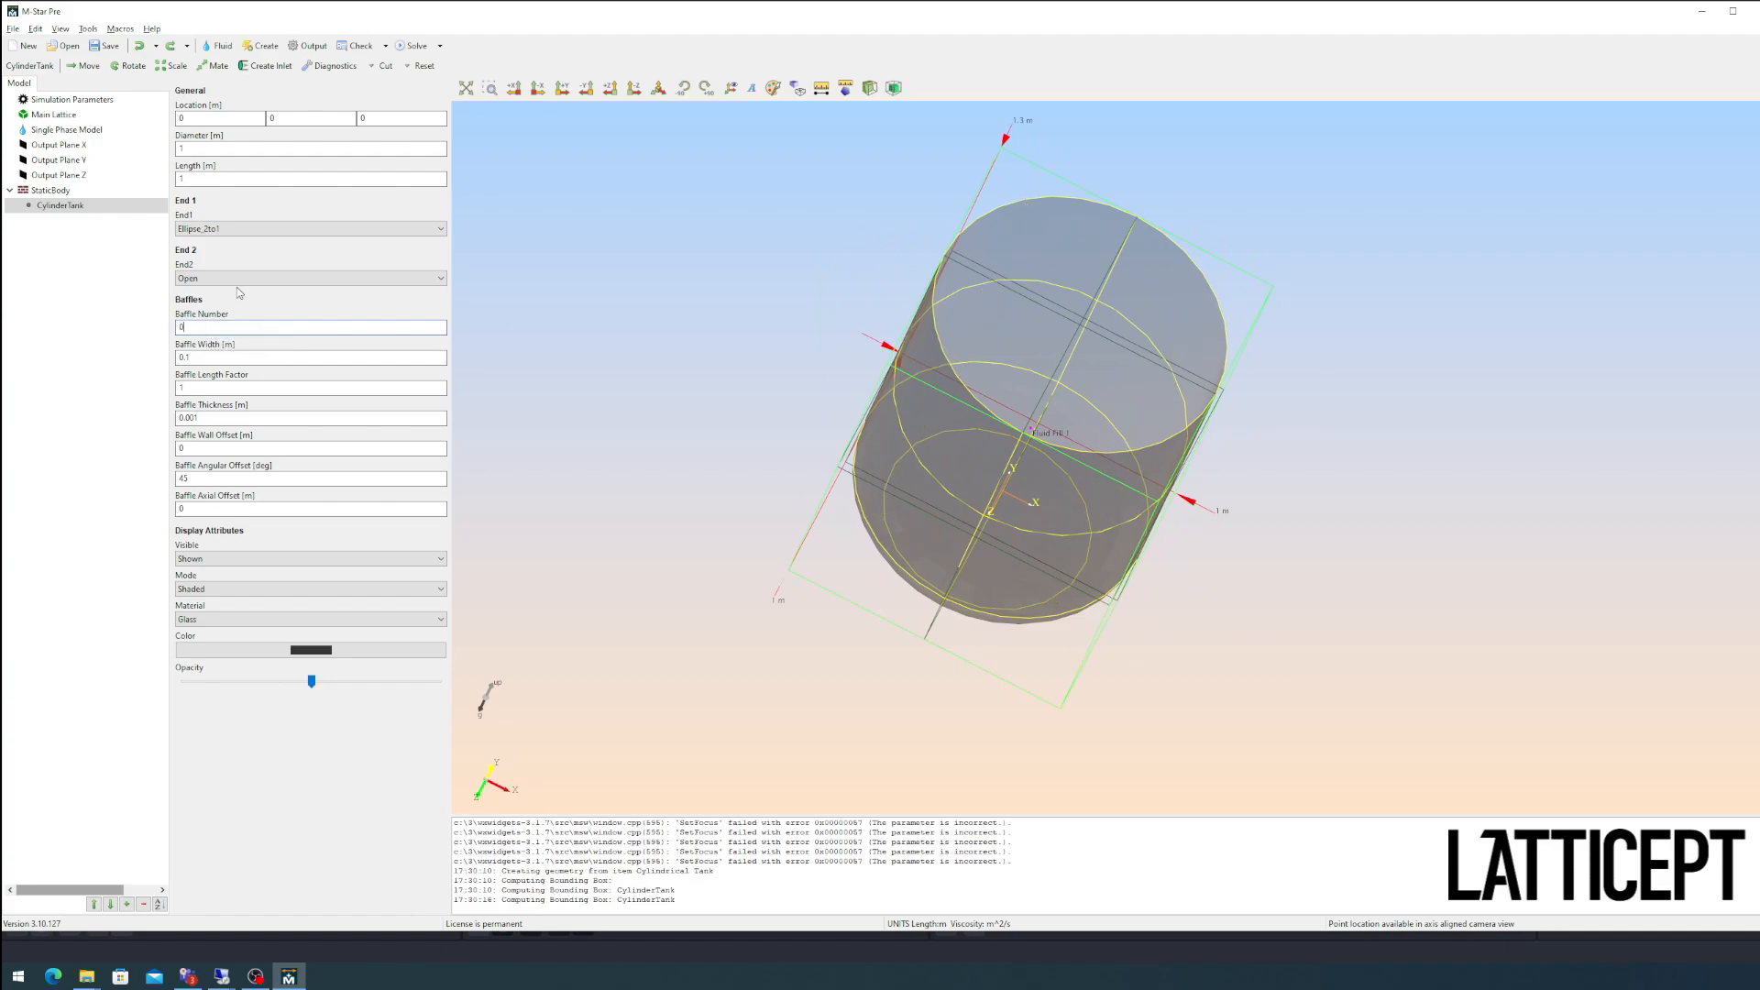
Step: Rename the static body containing the cylinder tank as Vessel
left_click(51, 189)
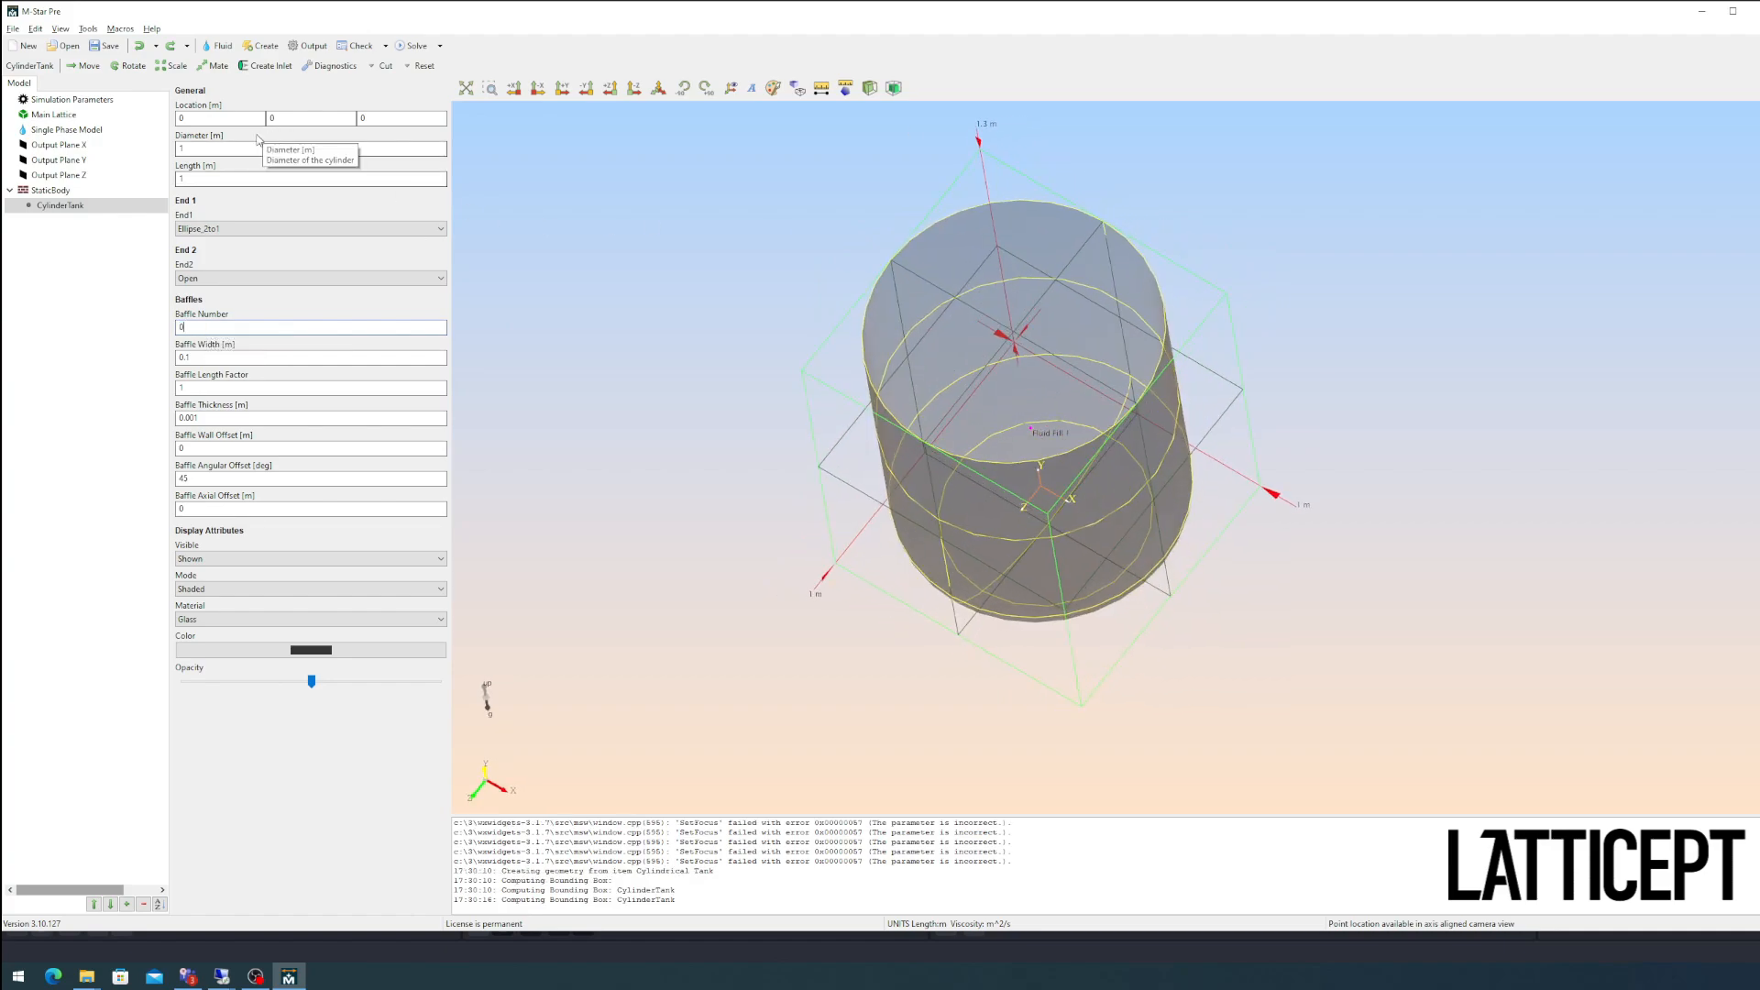
right_click(57, 190)
left_click(87, 199)
type("Ves")
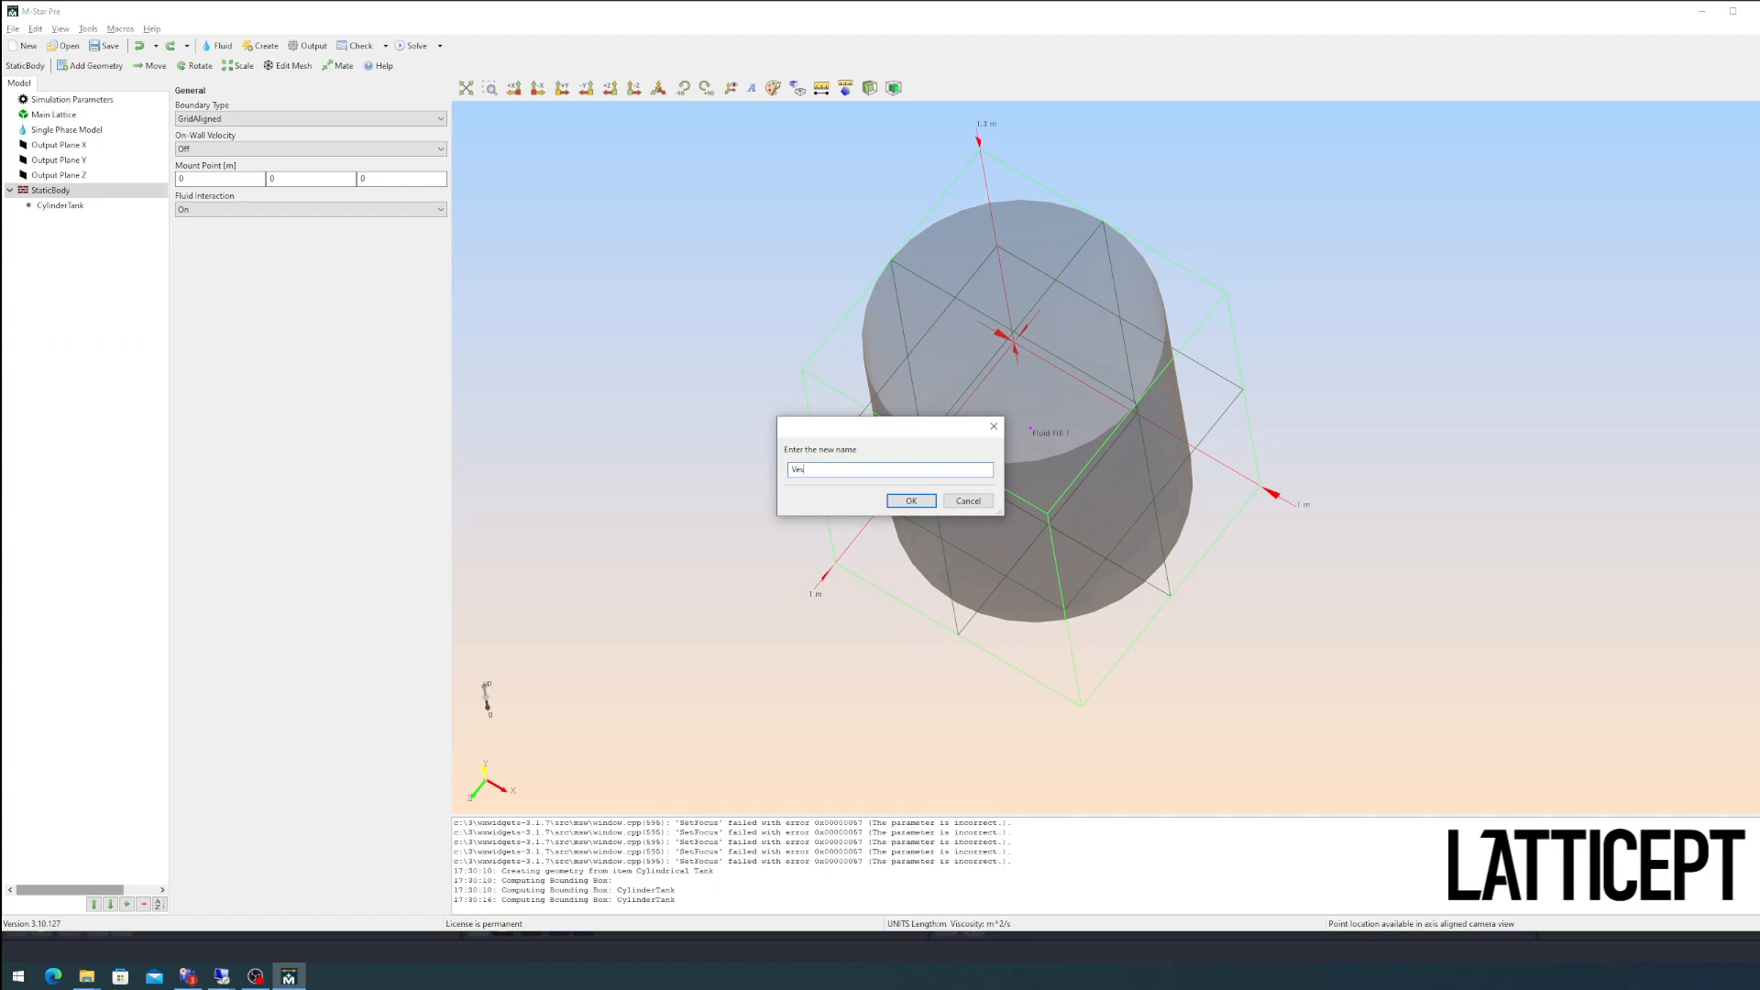
type("sel")
key("Return")
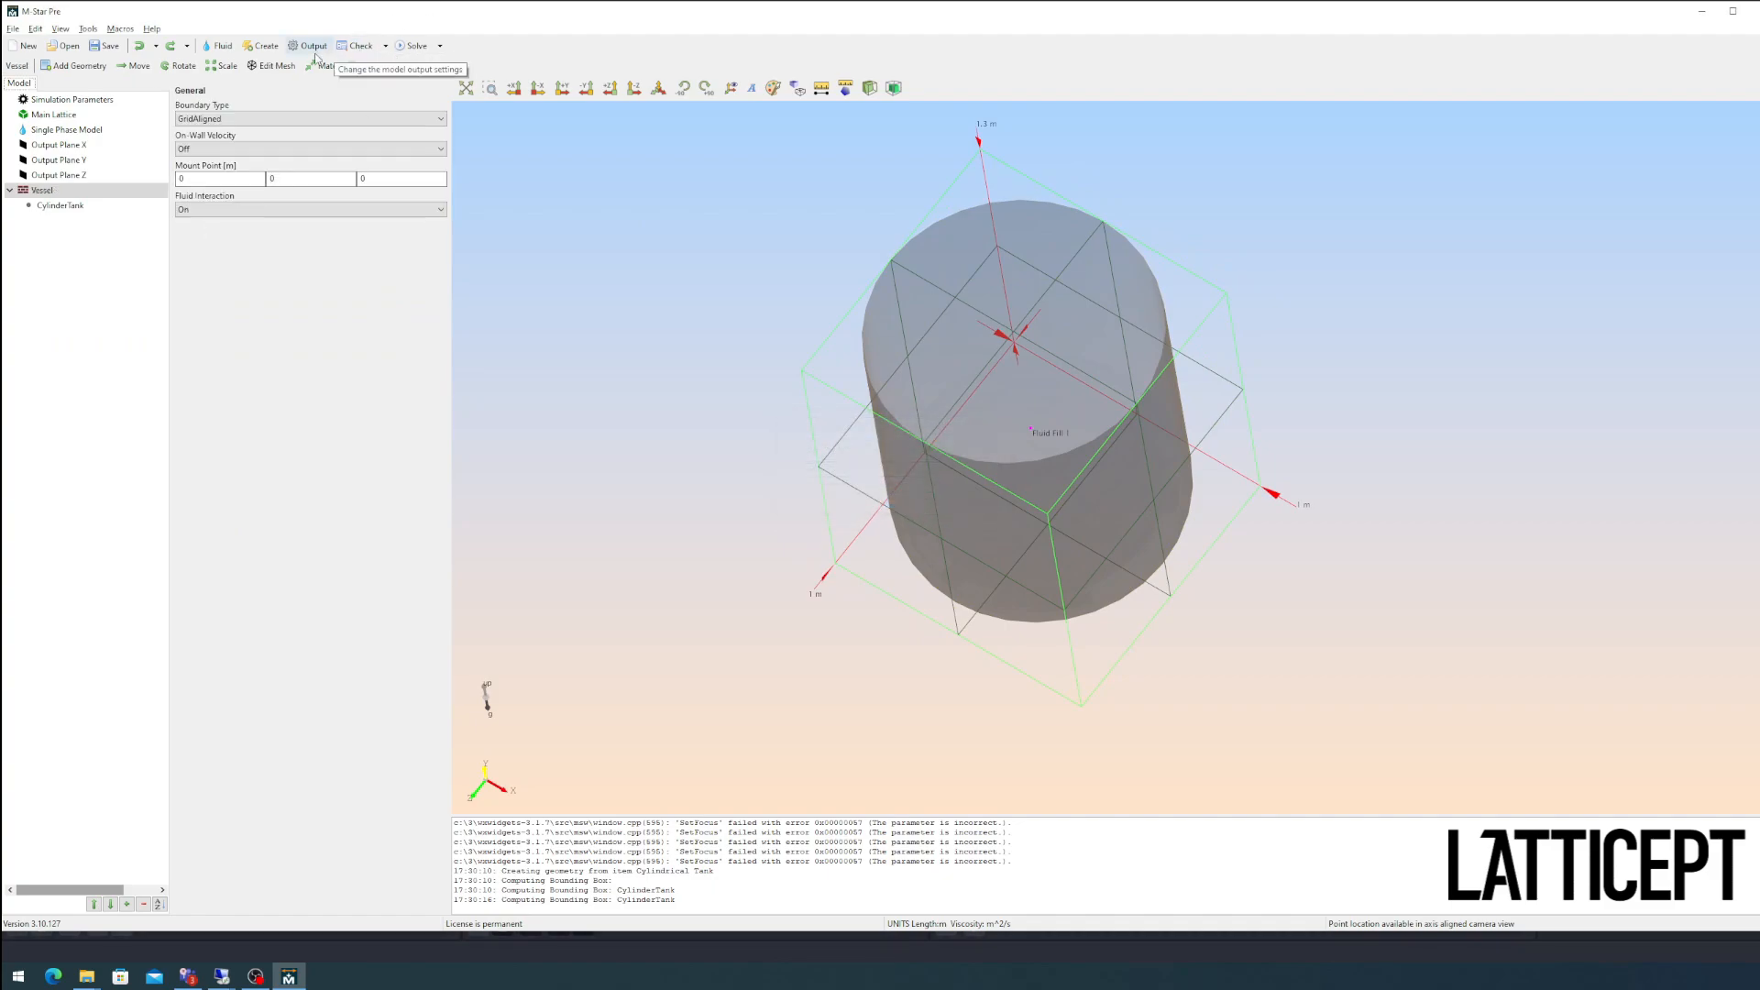
Step: Create a second static body using the Baffles Parametric geometry
left_click(248, 46)
left_click(290, 81)
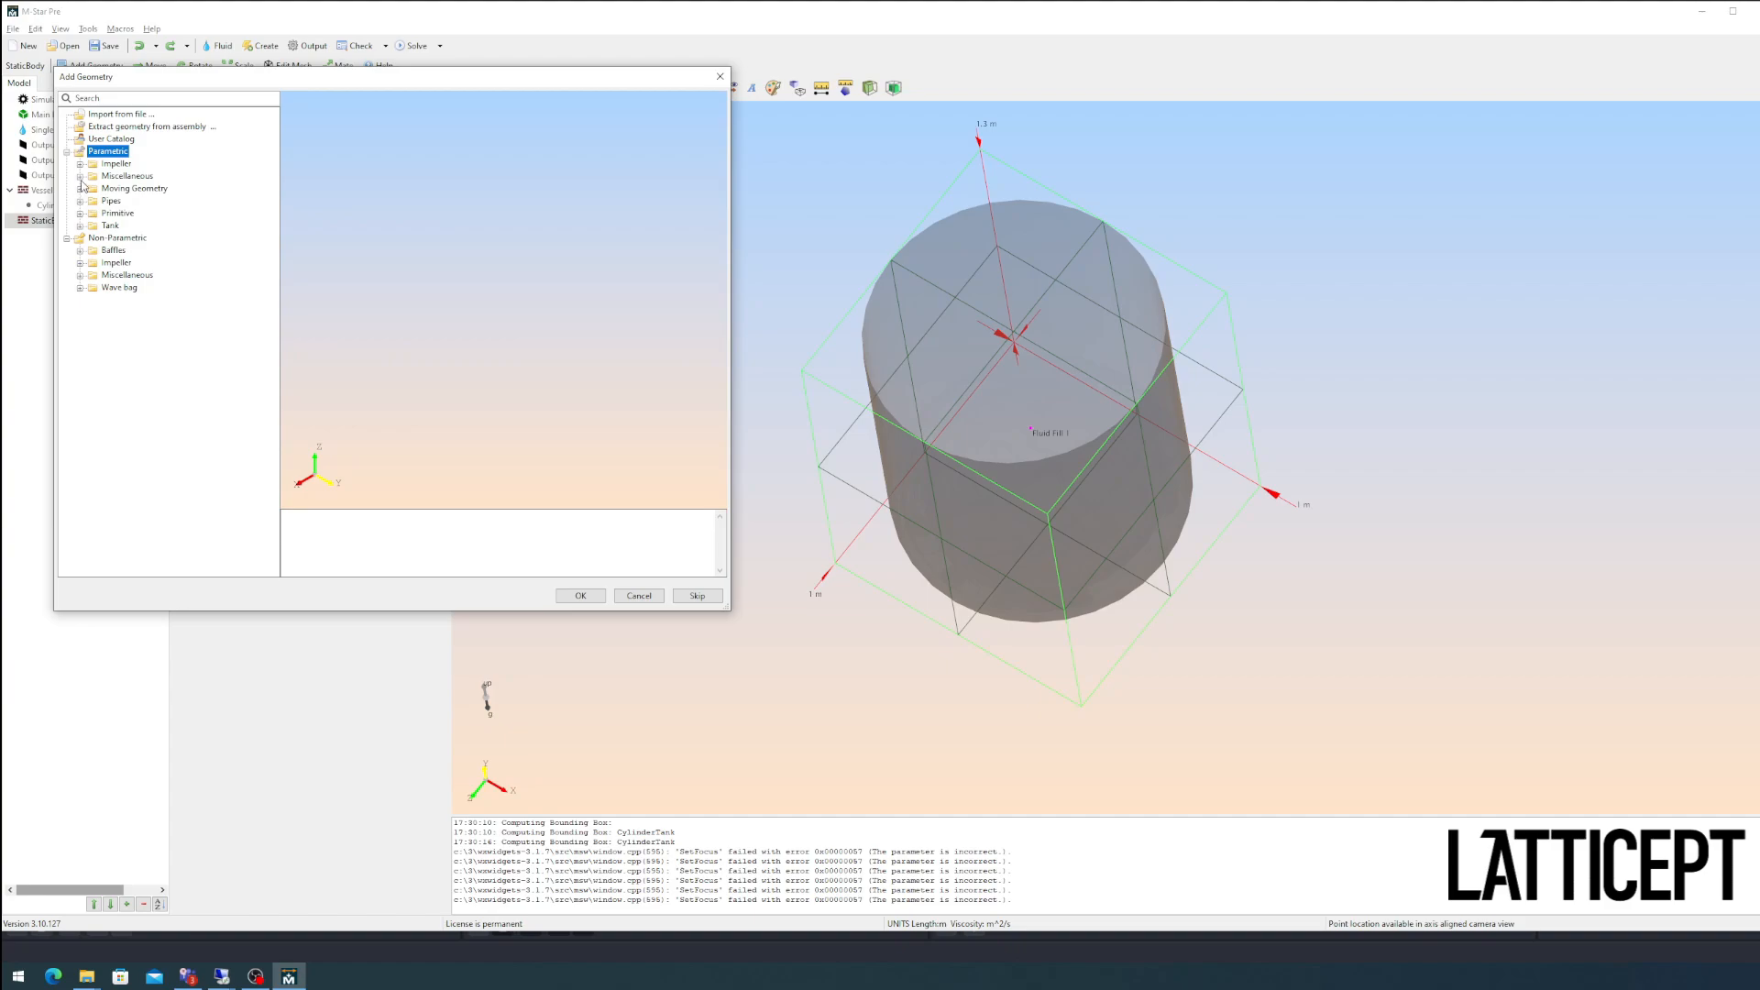
left_click(80, 175)
left_click(130, 190)
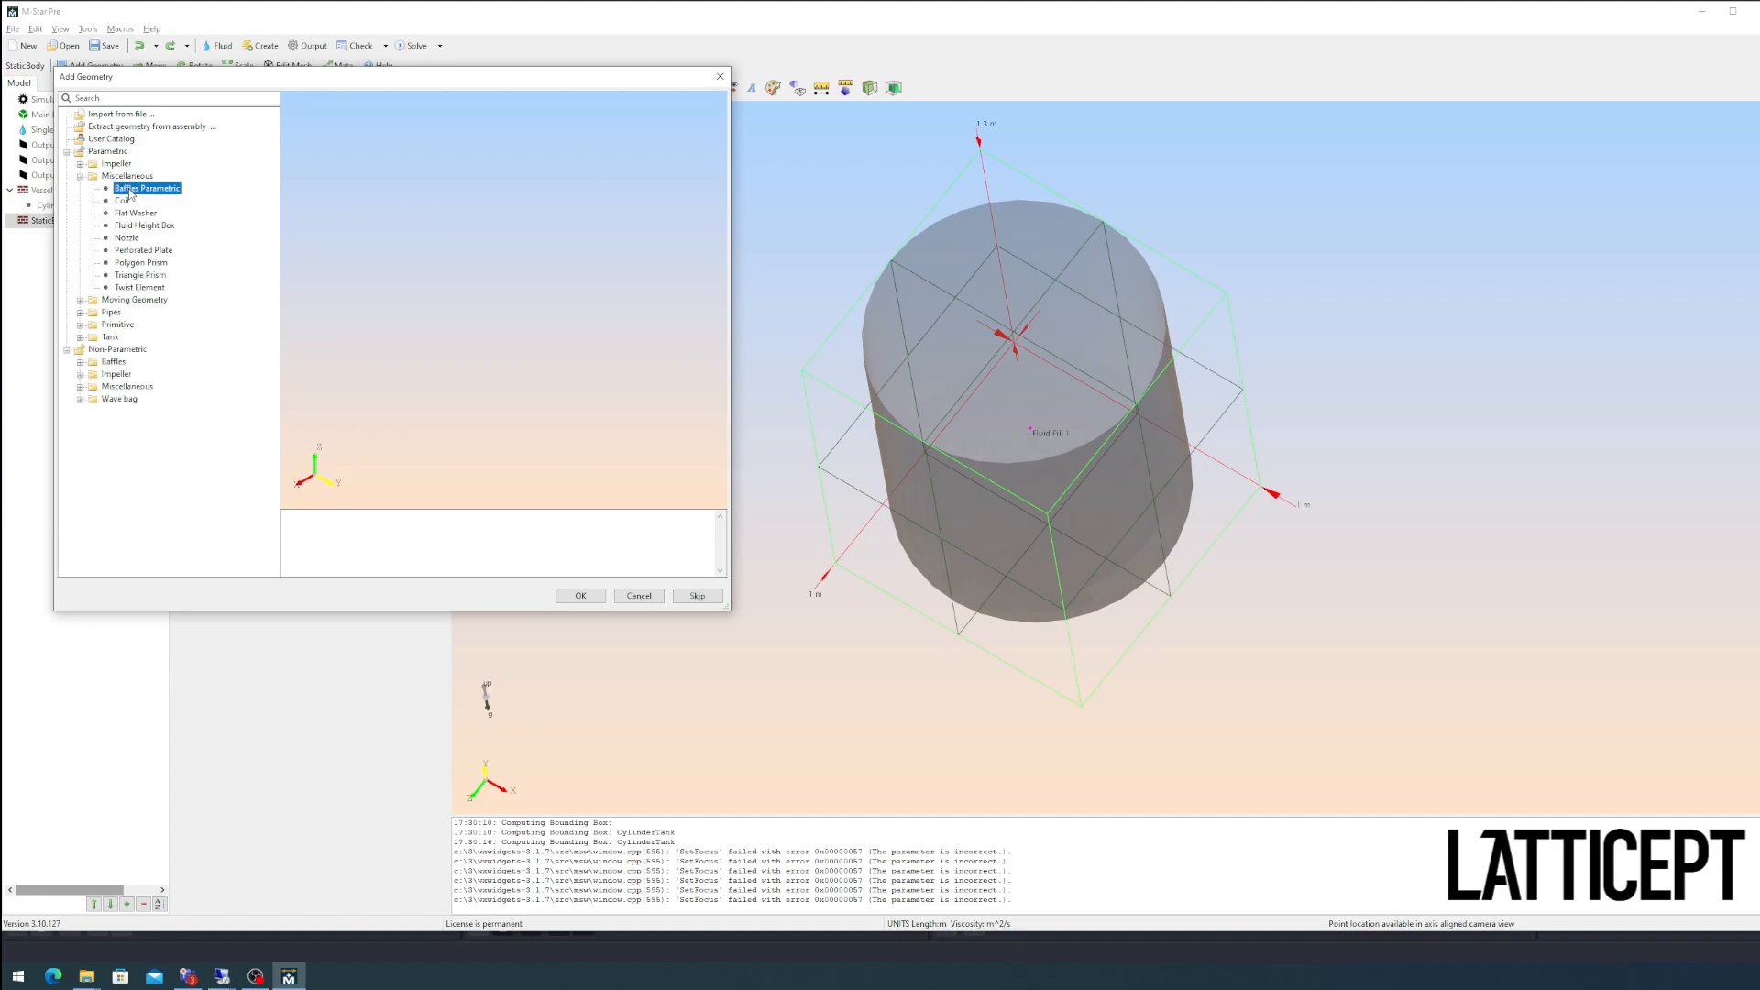
left_click(581, 596)
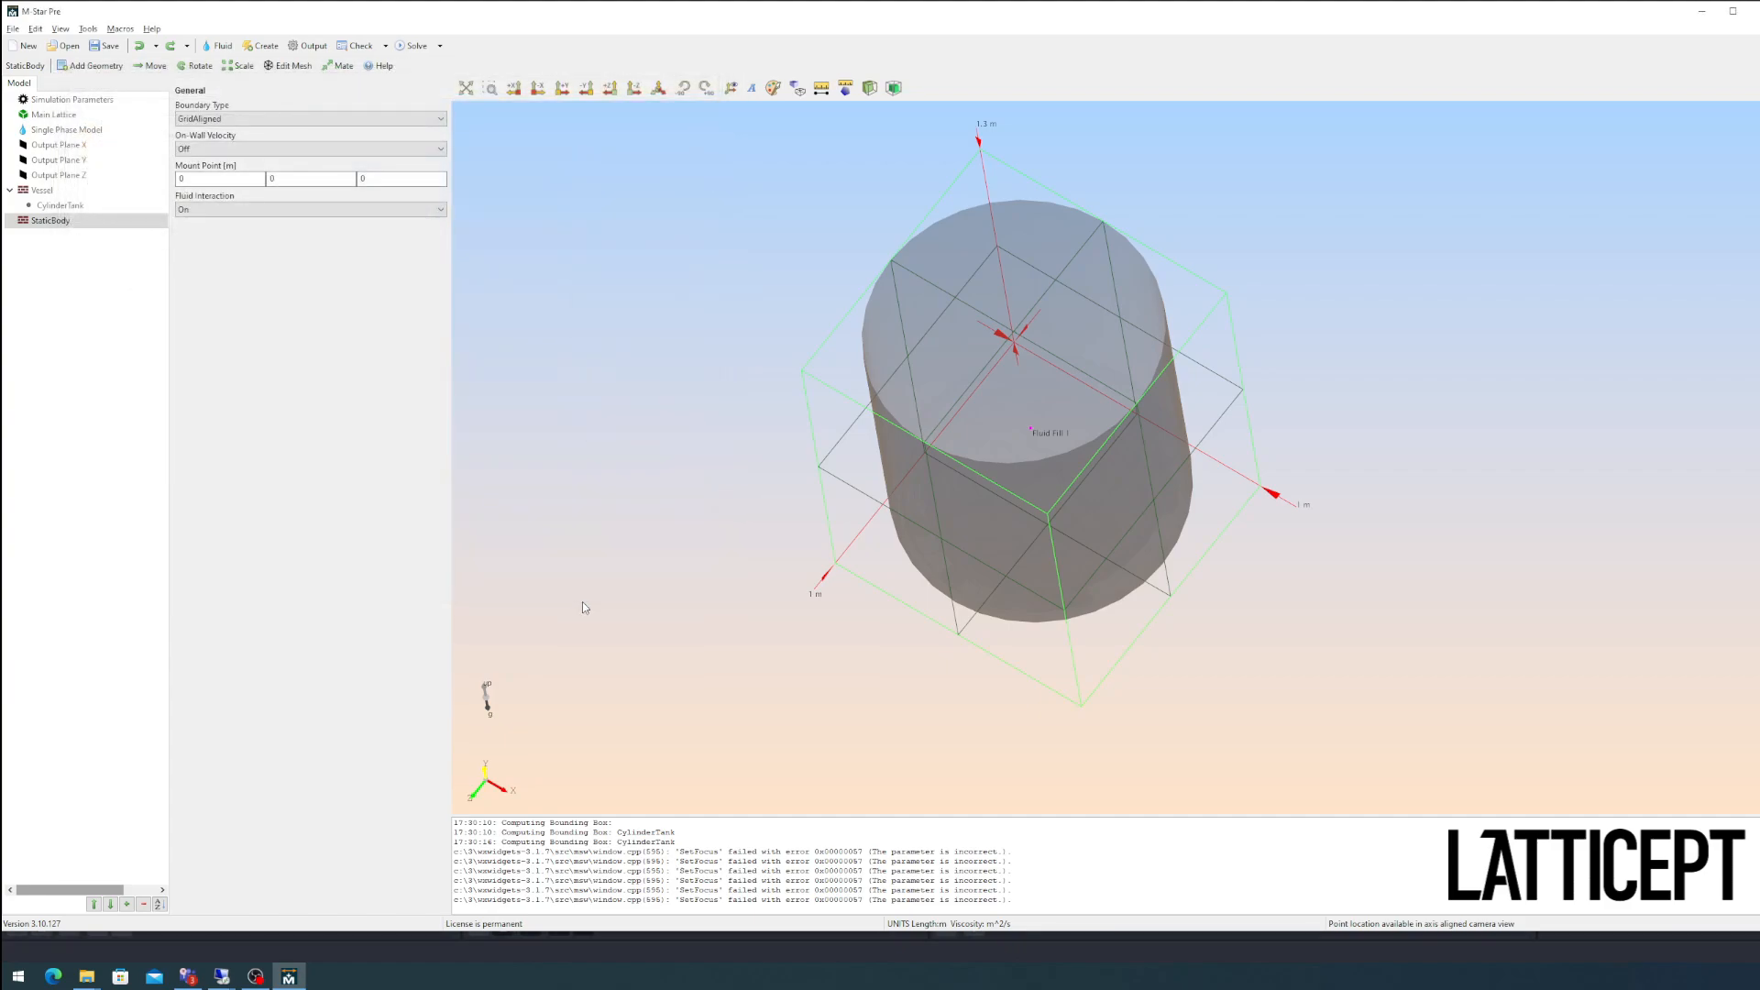
Step: Rename the new static body holding the baffle pattern as Baffle
right_click(51, 220)
left_click(99, 233)
type("Baffle")
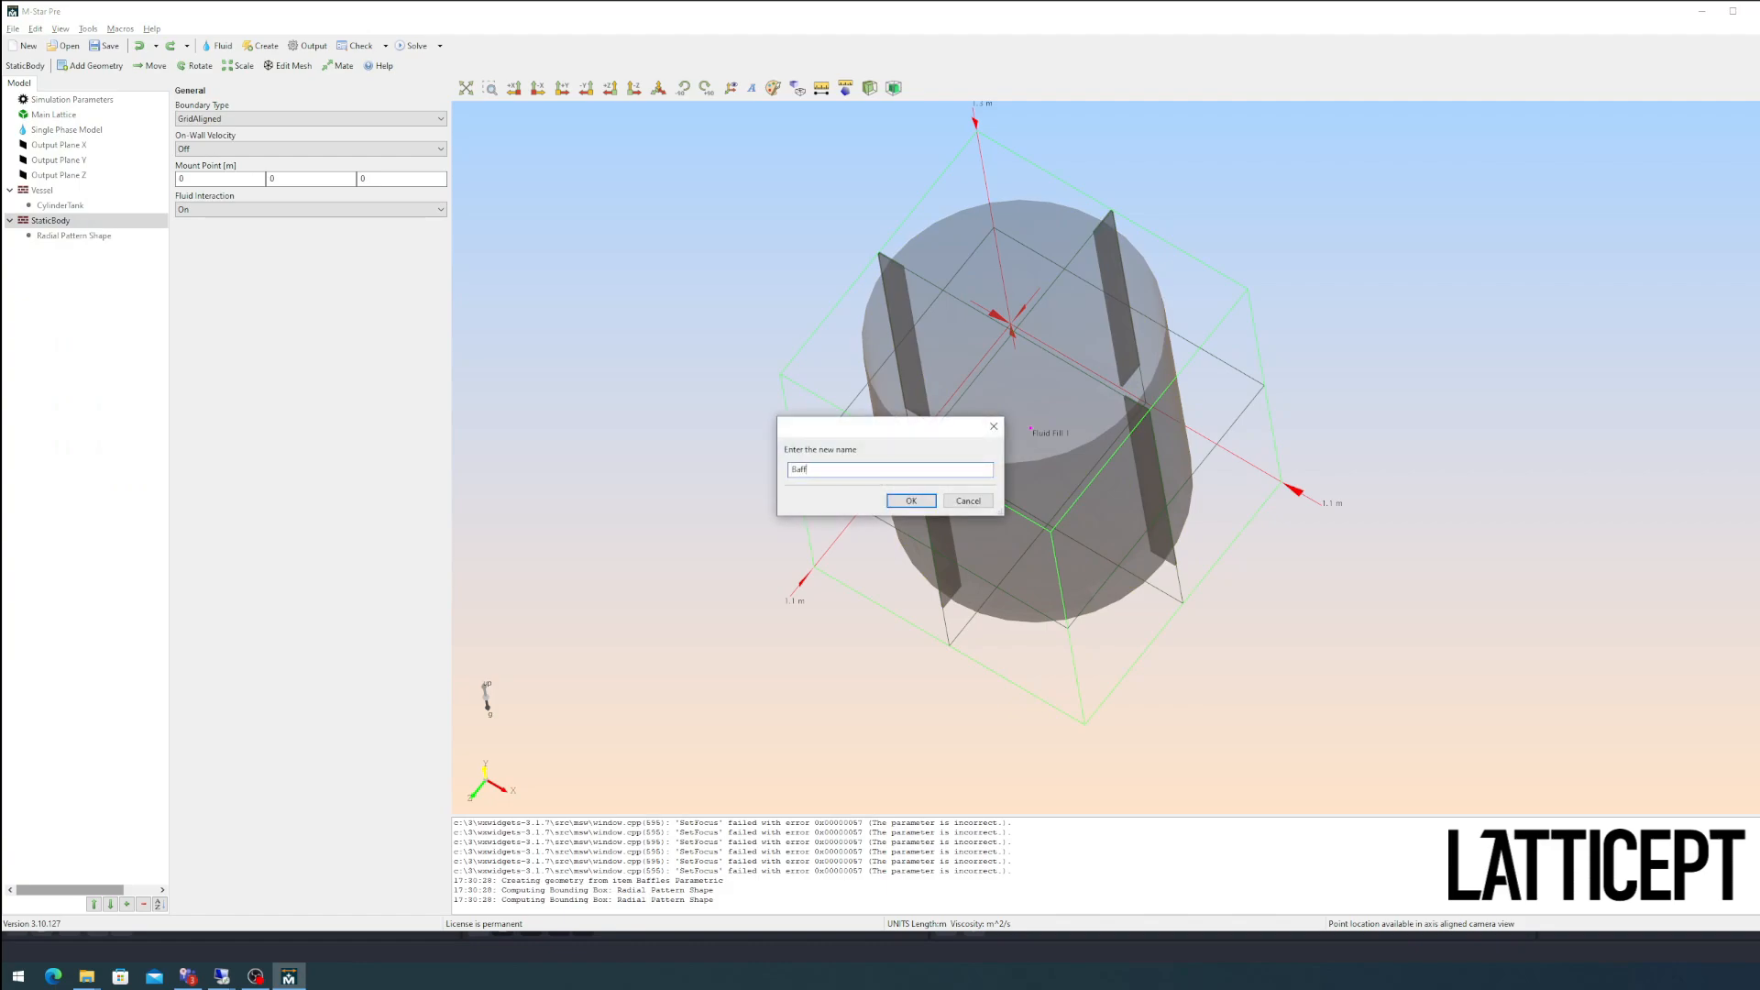
key("Return")
Step: Set the pattern radius of the baffles' radial pattern shape to 0.41 m
left_click(55, 238)
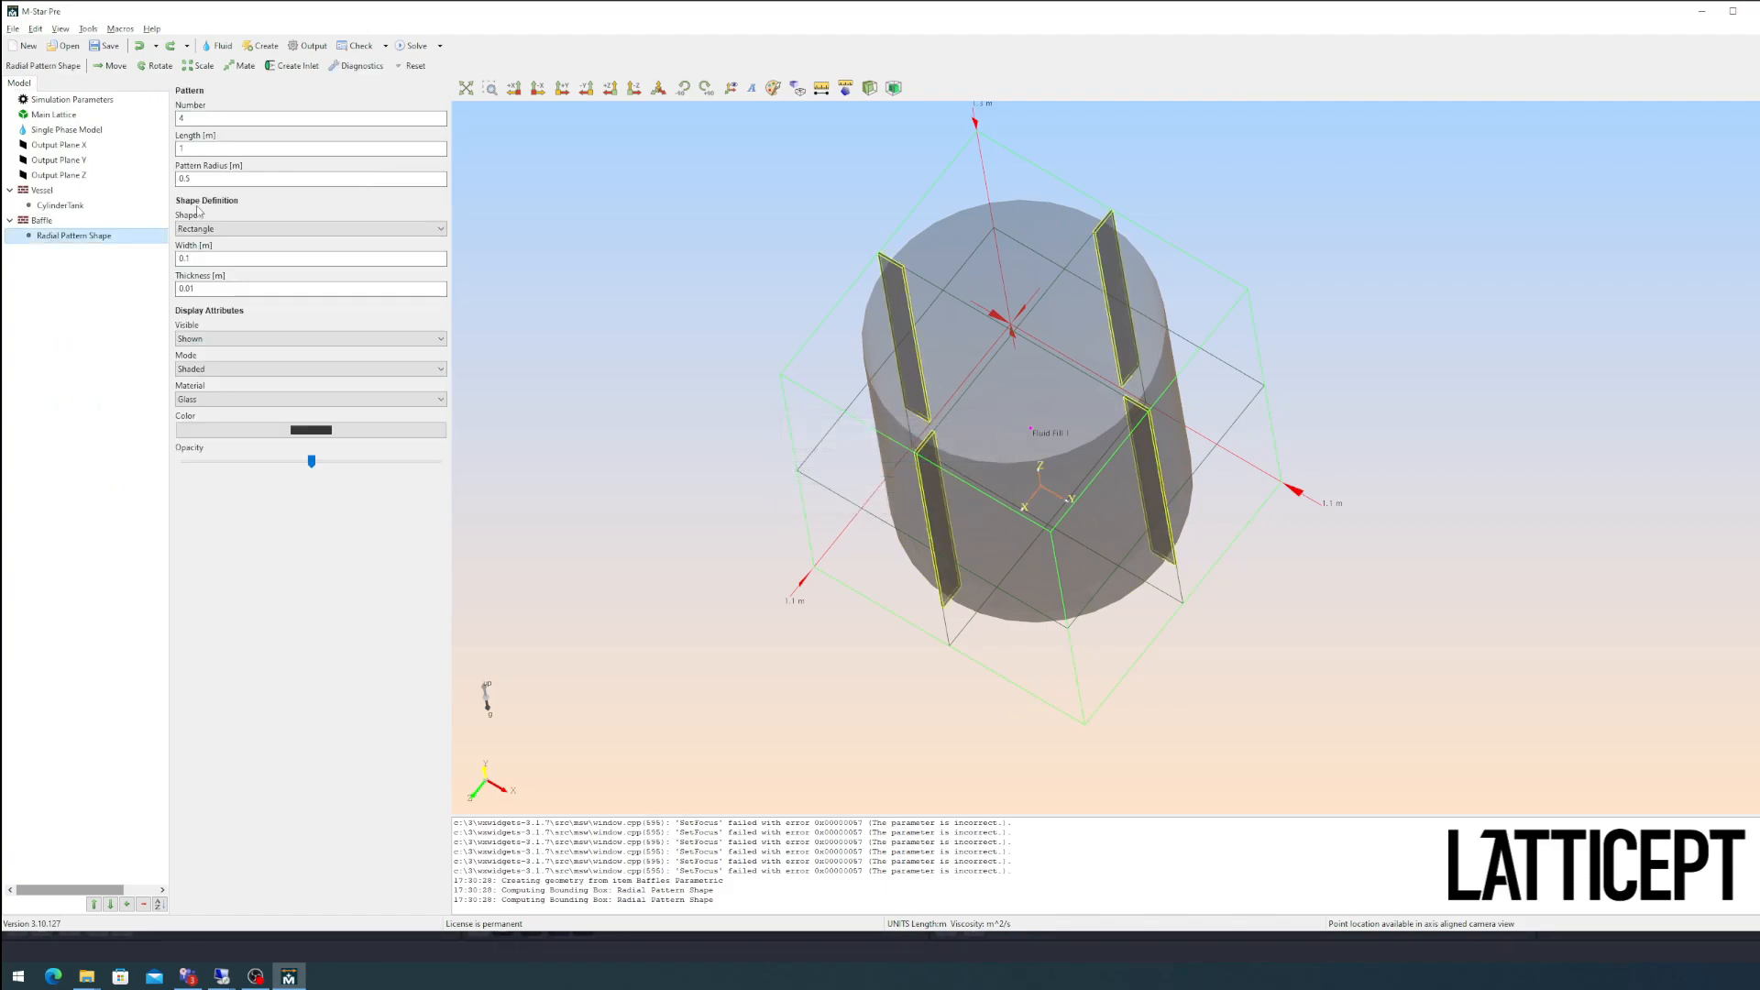
double_click(230, 180)
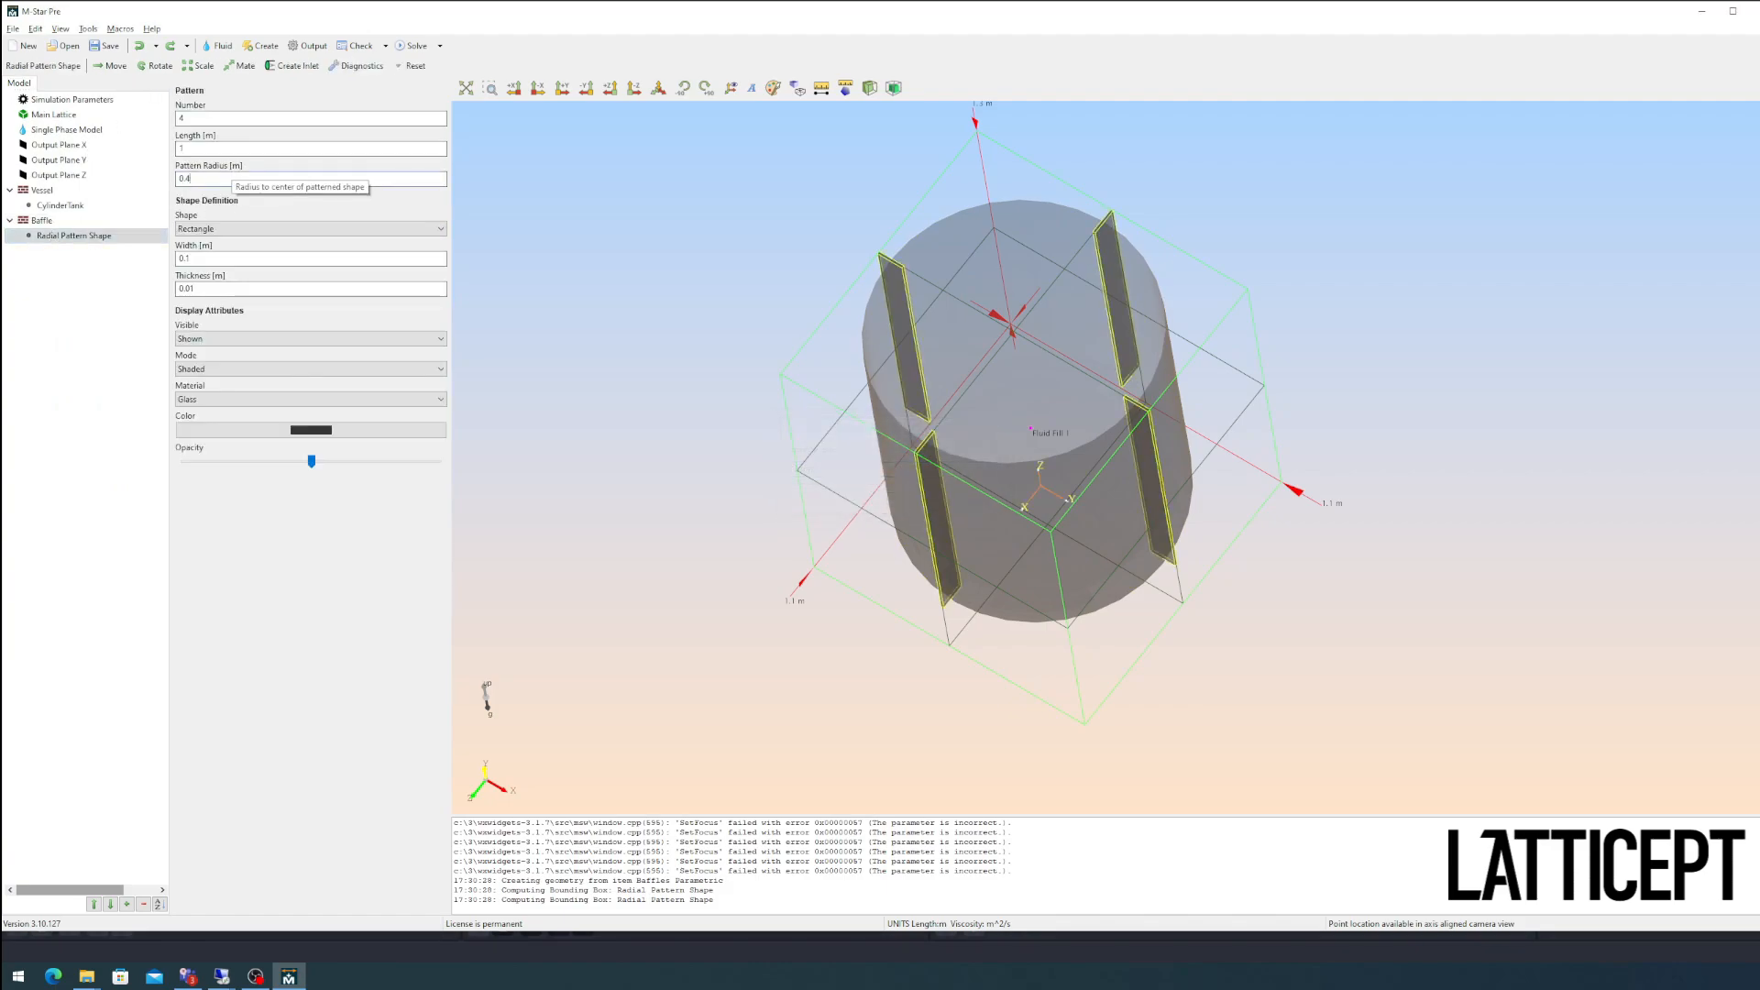
key("Return")
Step: Rotate the baffle pattern 45 degrees about the global Y axis
left_click(154, 65)
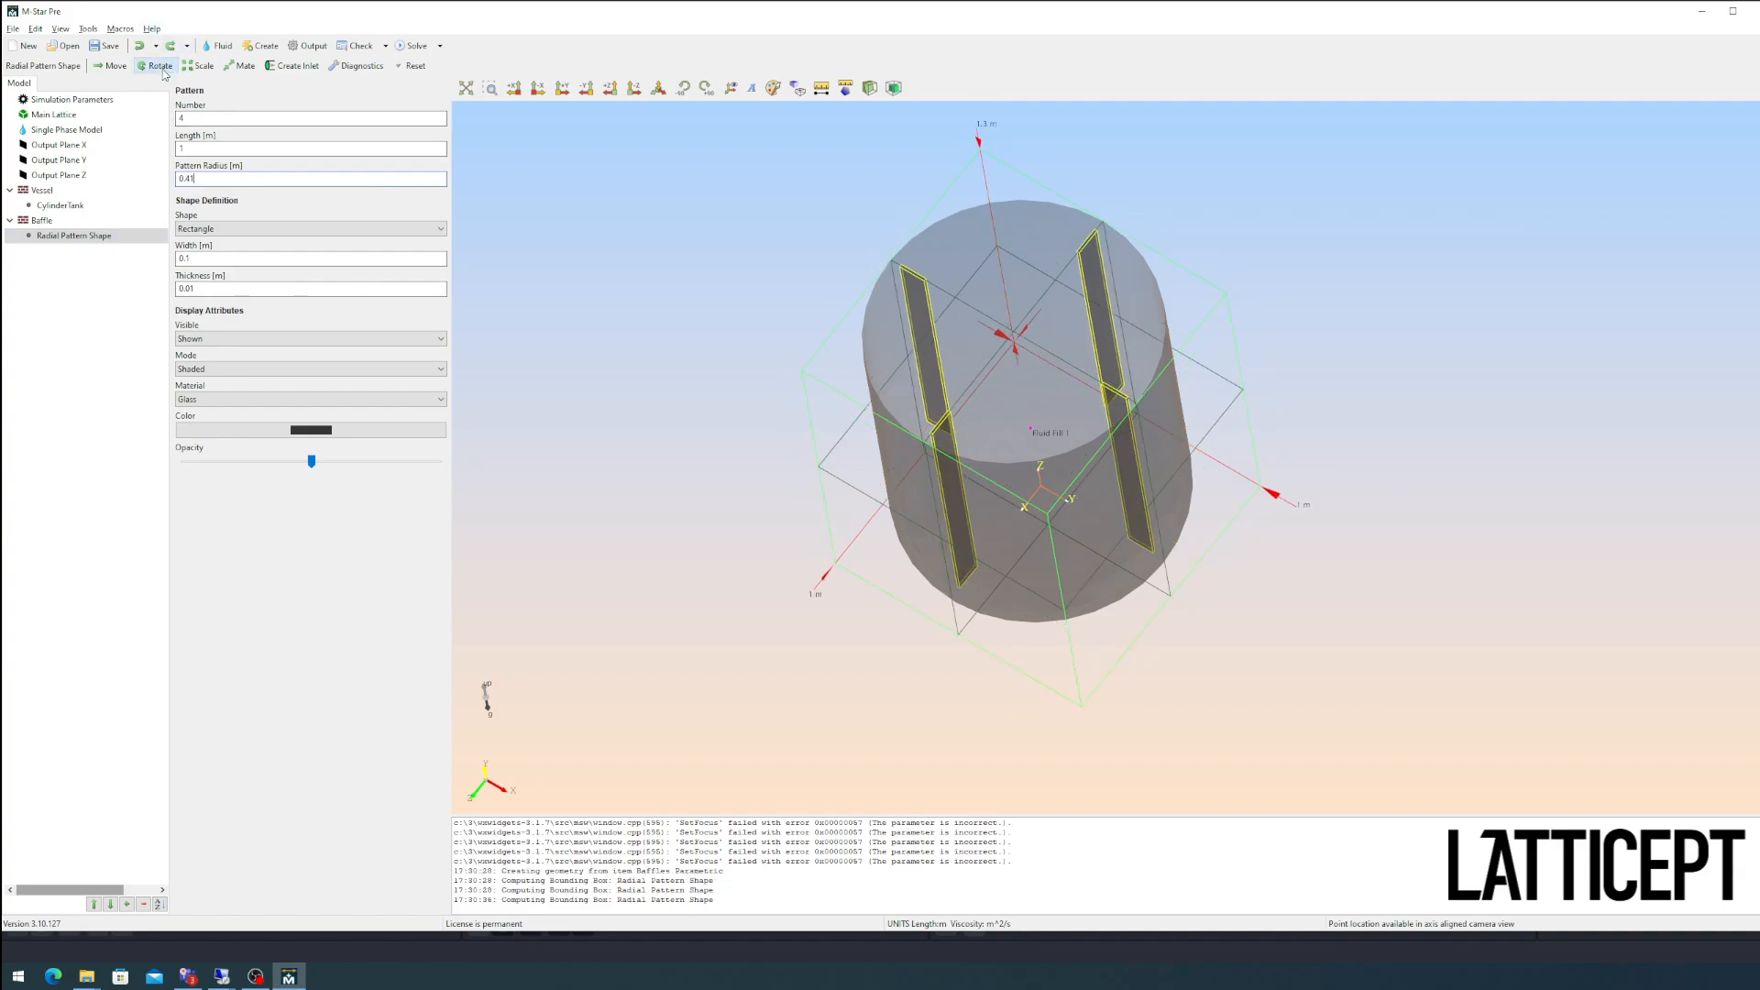
left_click(237, 253)
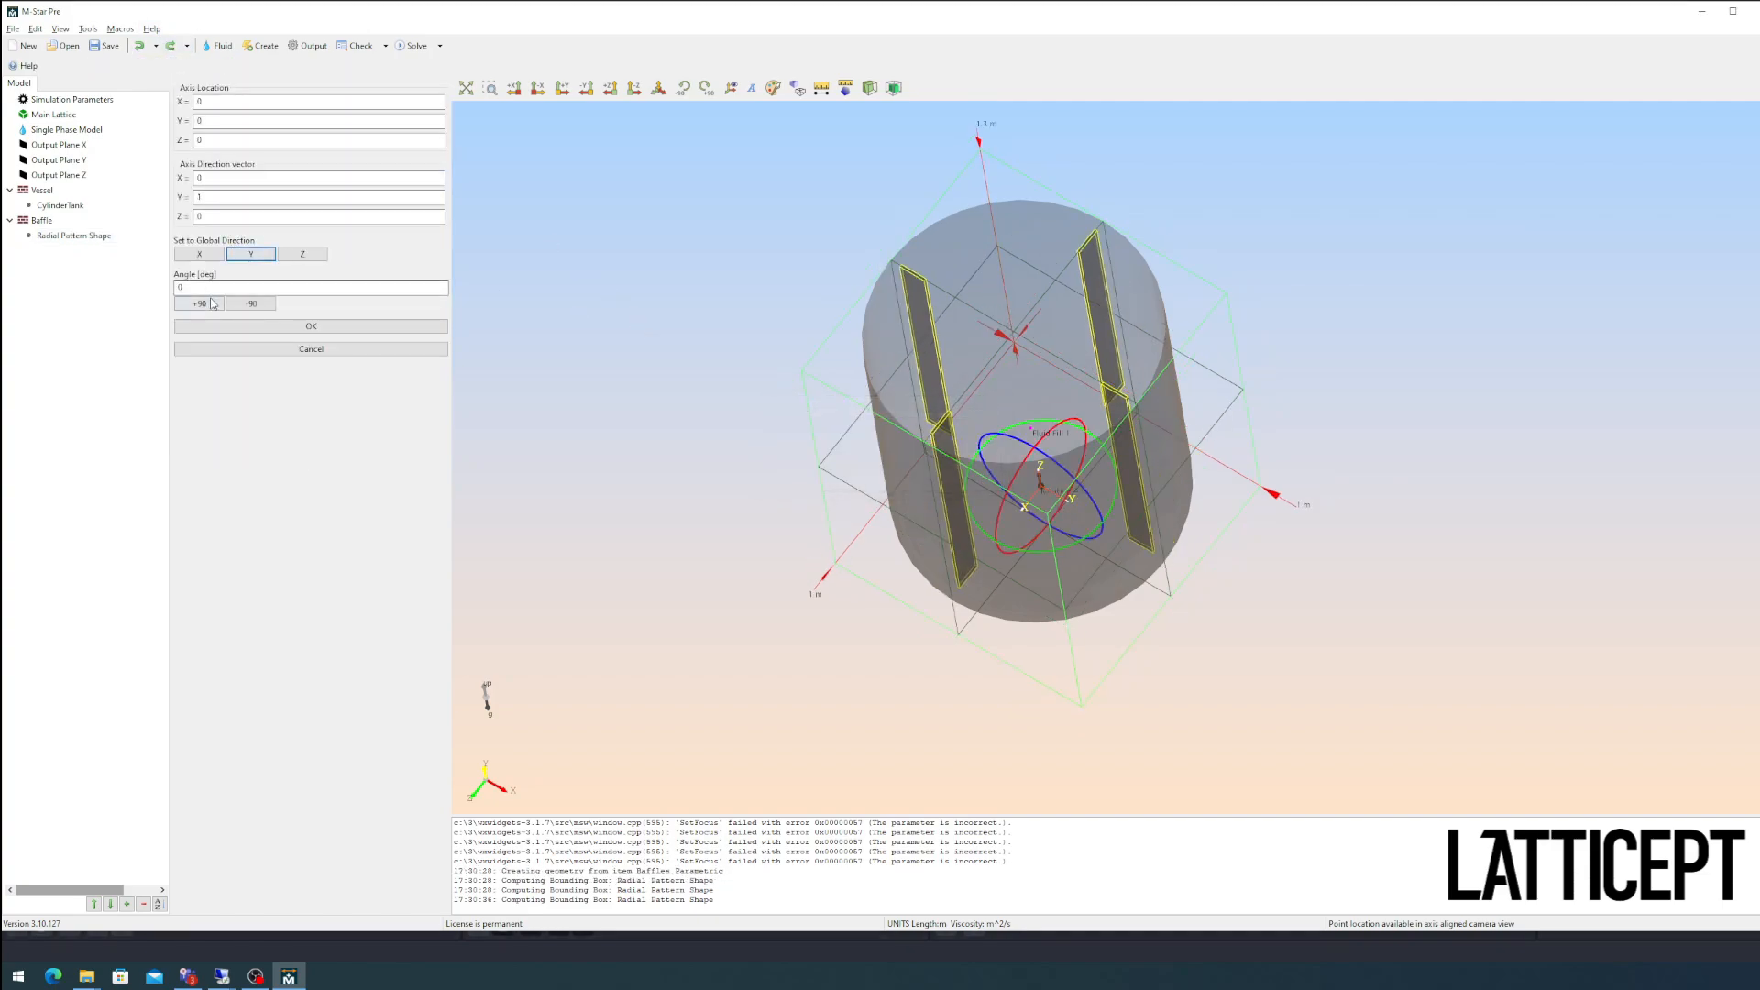
double_click(213, 288)
type("45")
key("Return")
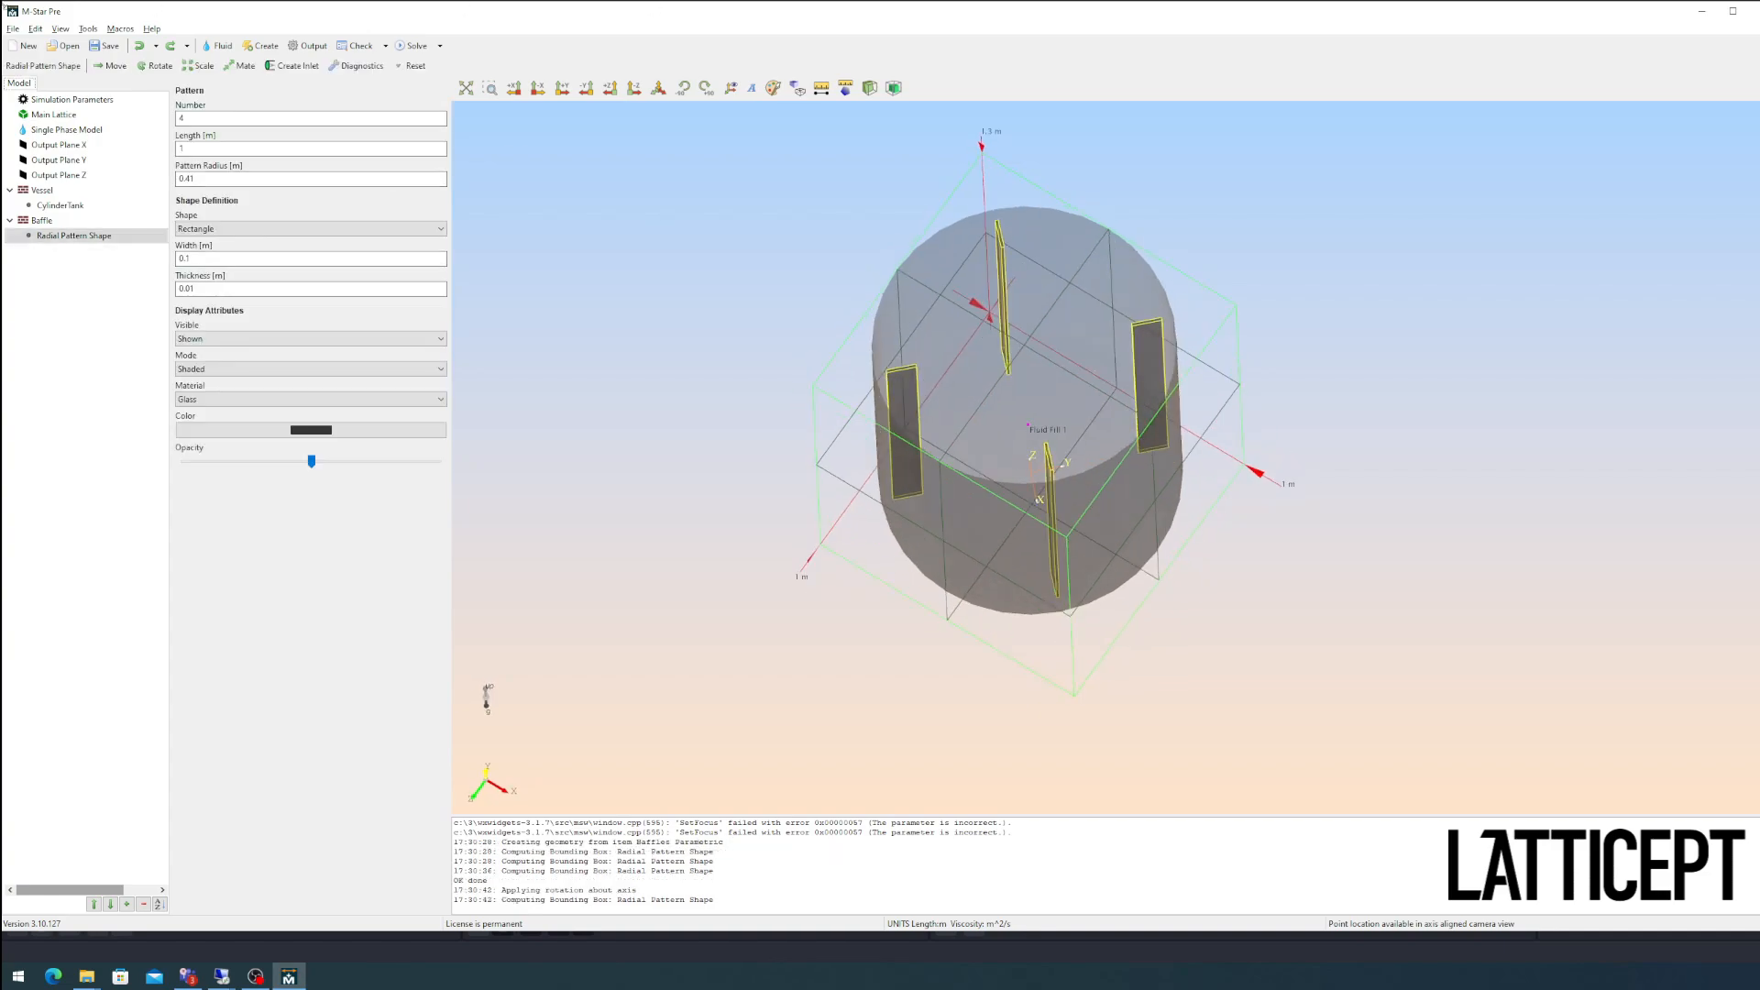
Step: Save the model under the name agitatedtank1.msb in the Heated Agitated Vessel folder, replacing the existing file
left_click(13, 28)
left_click(37, 156)
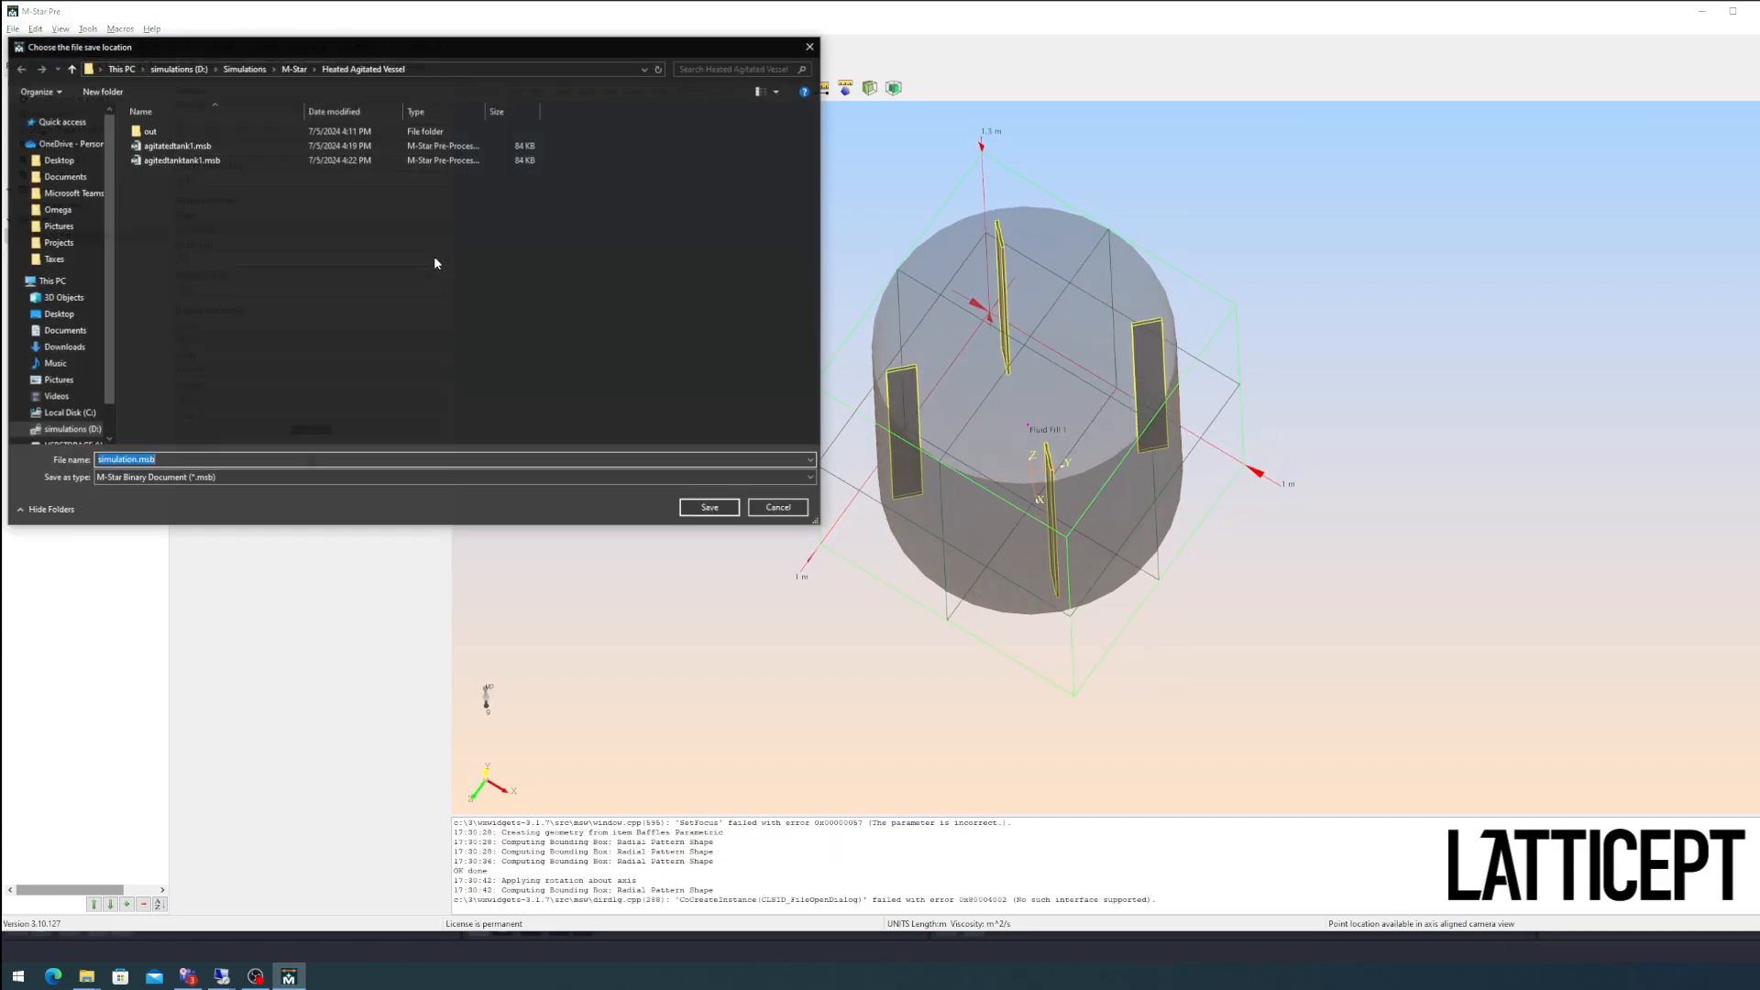
double_click(228, 145)
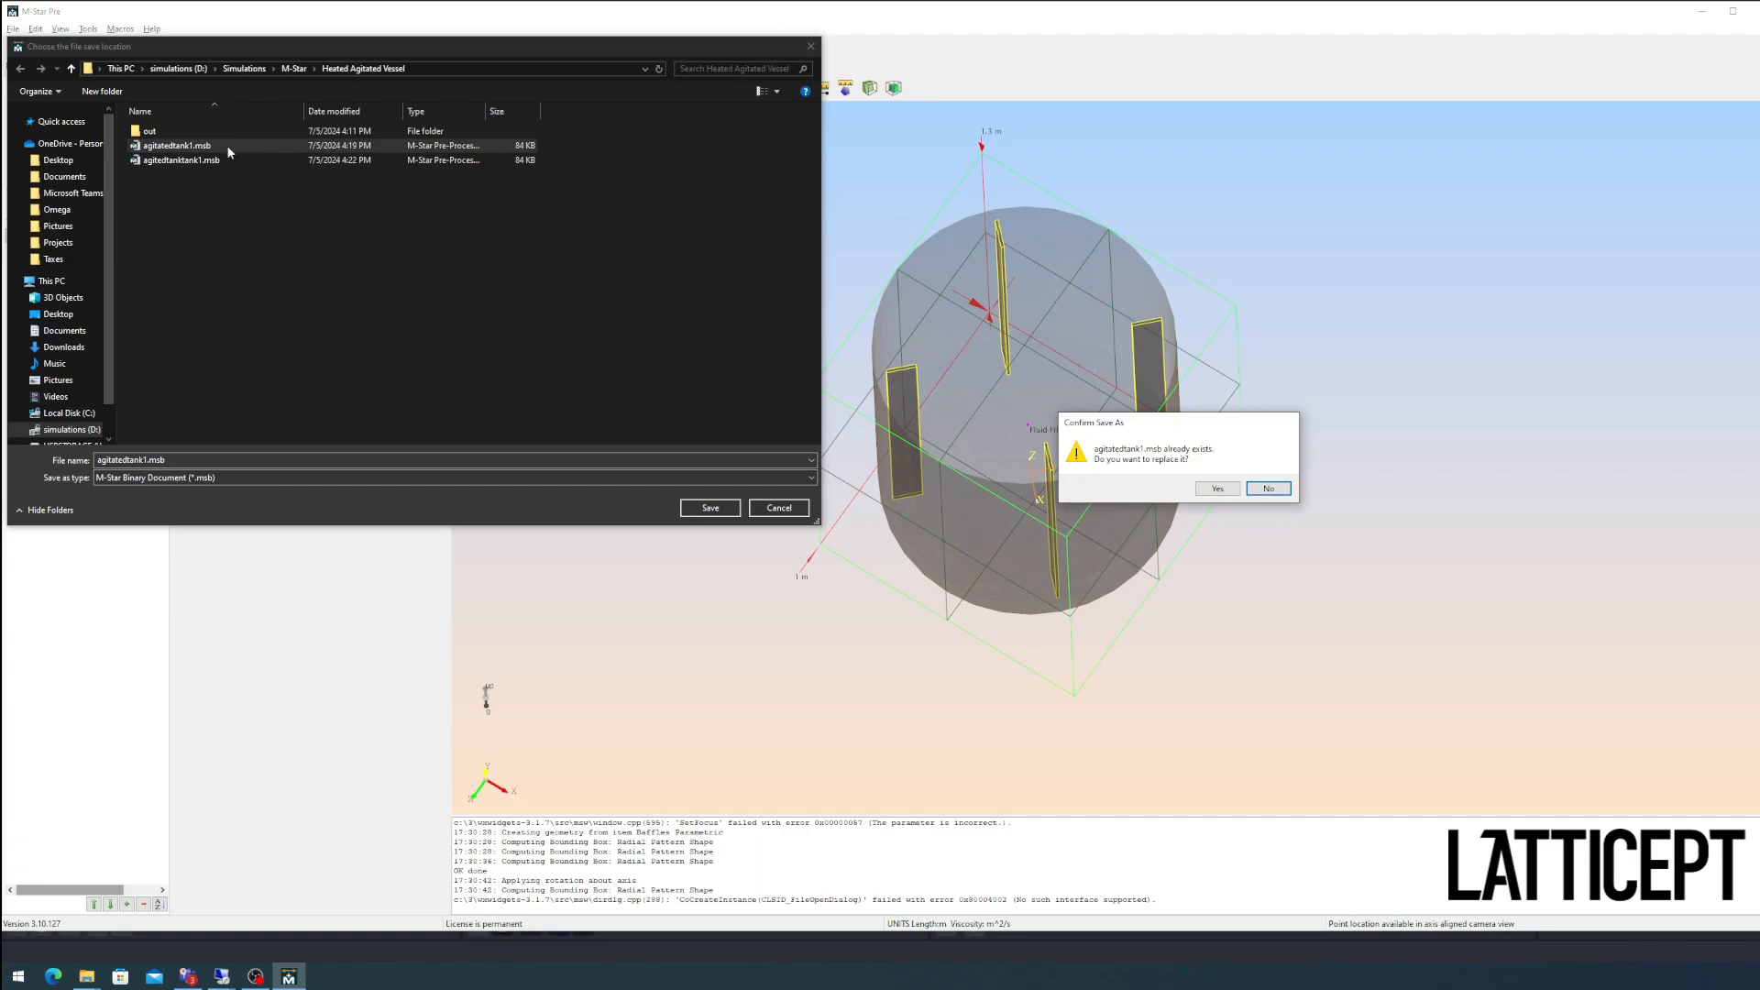
key("y")
Step: Create a moving body with a parametric High Solidity Hydrofoil impeller
left_click_drag(1054, 514, 958, 420)
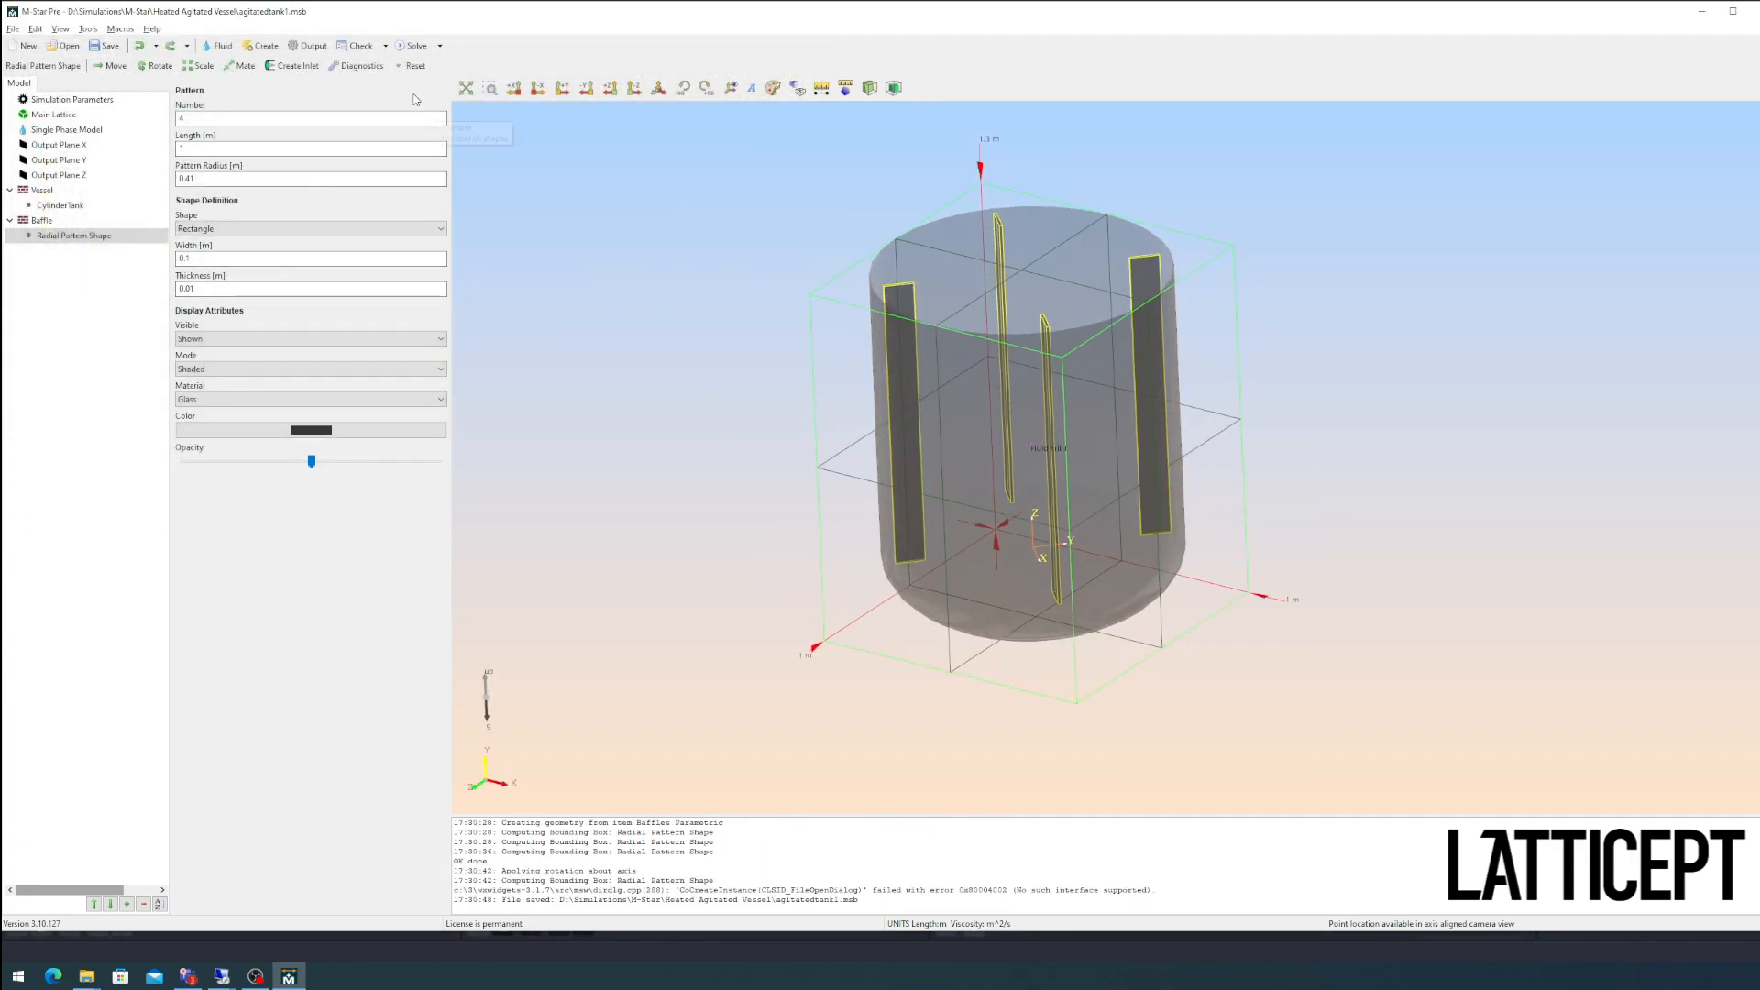
left_click(261, 45)
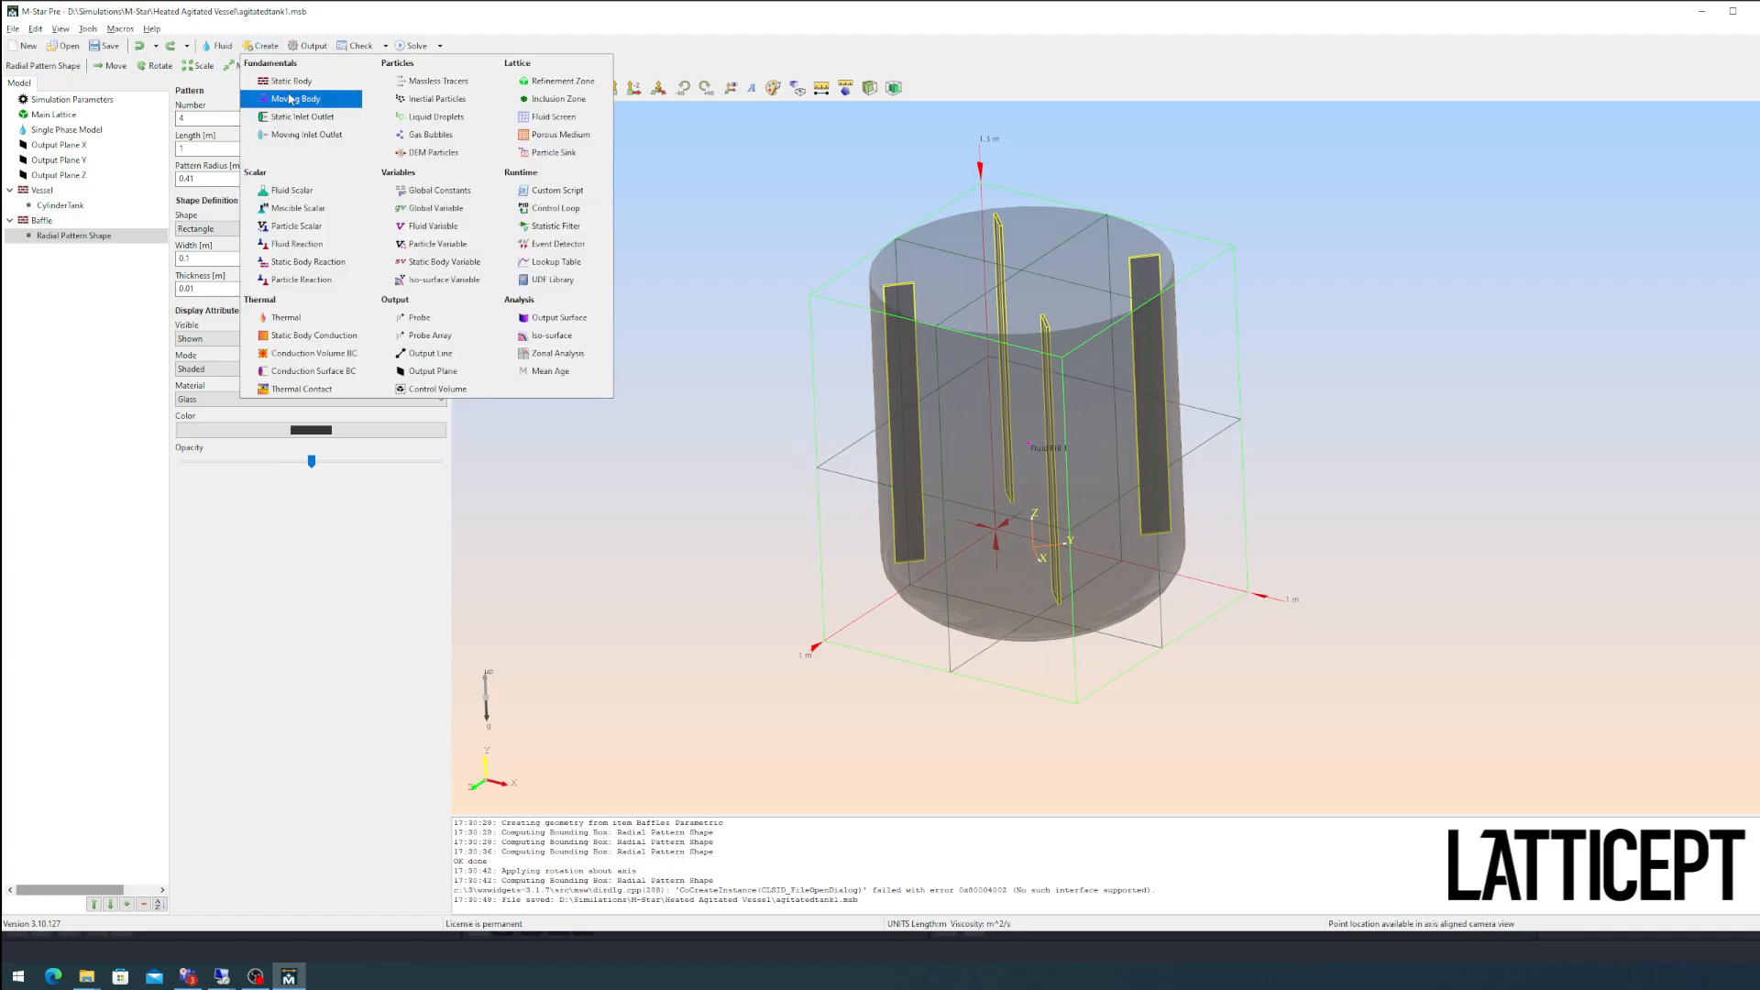
left_click(291, 99)
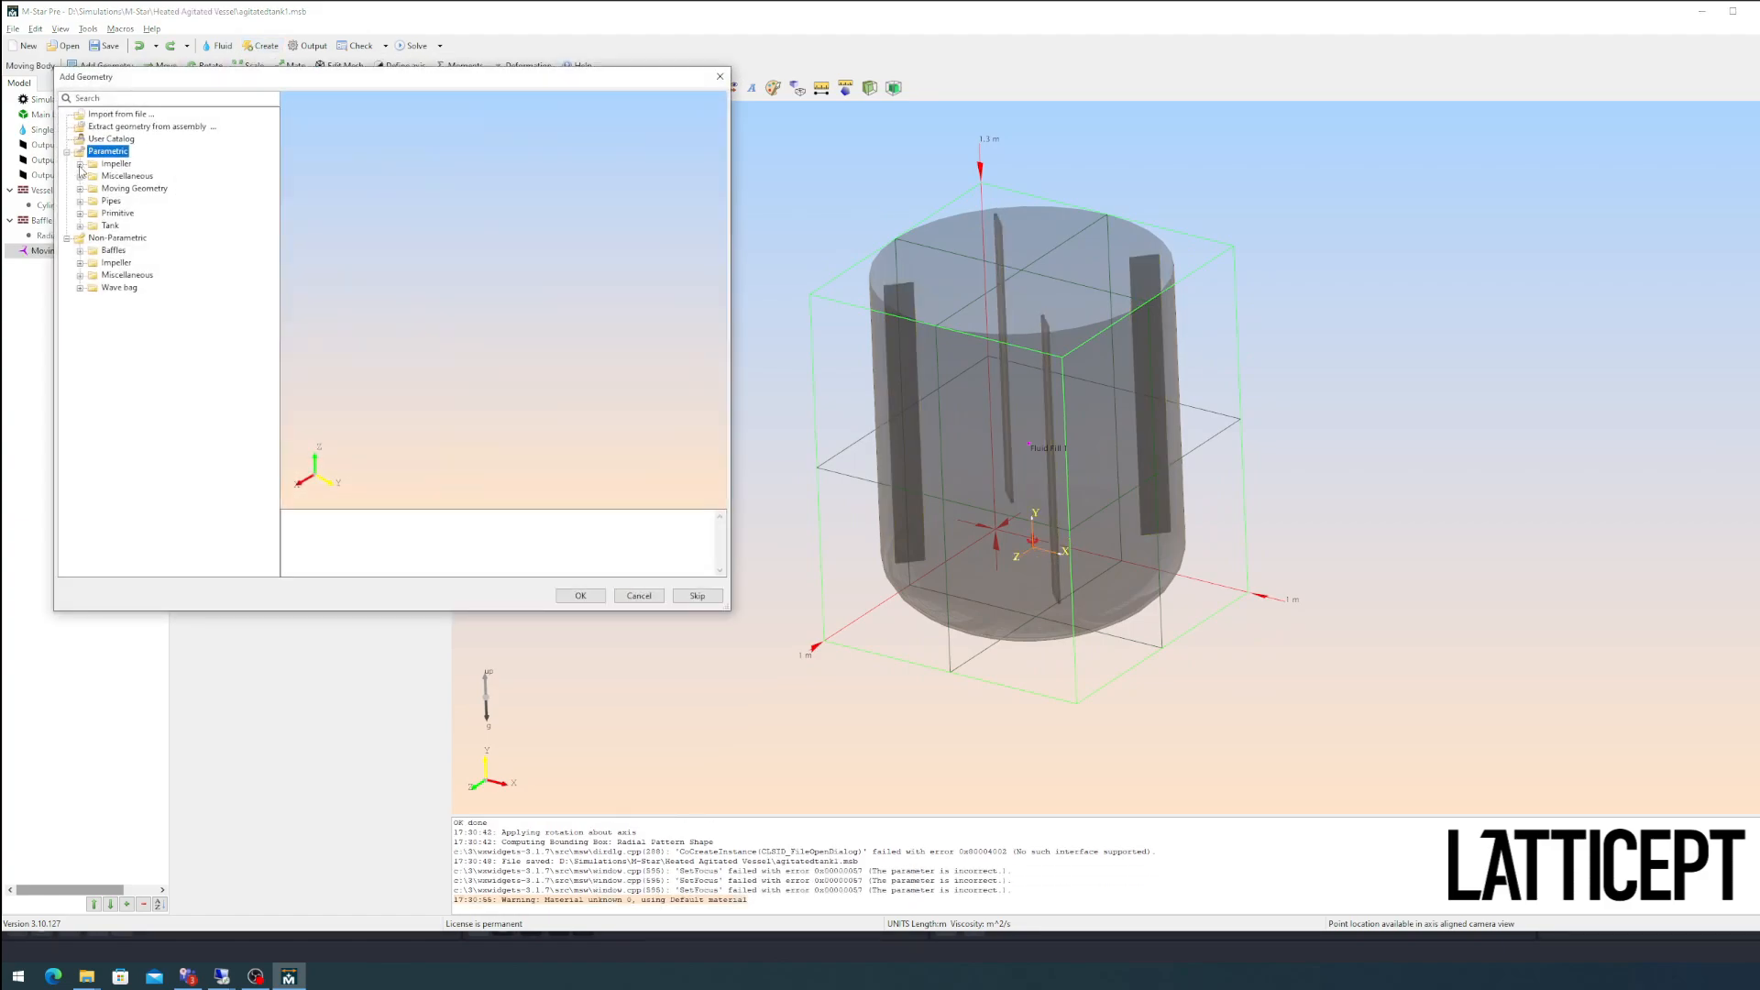
left_click(80, 164)
left_click(170, 214)
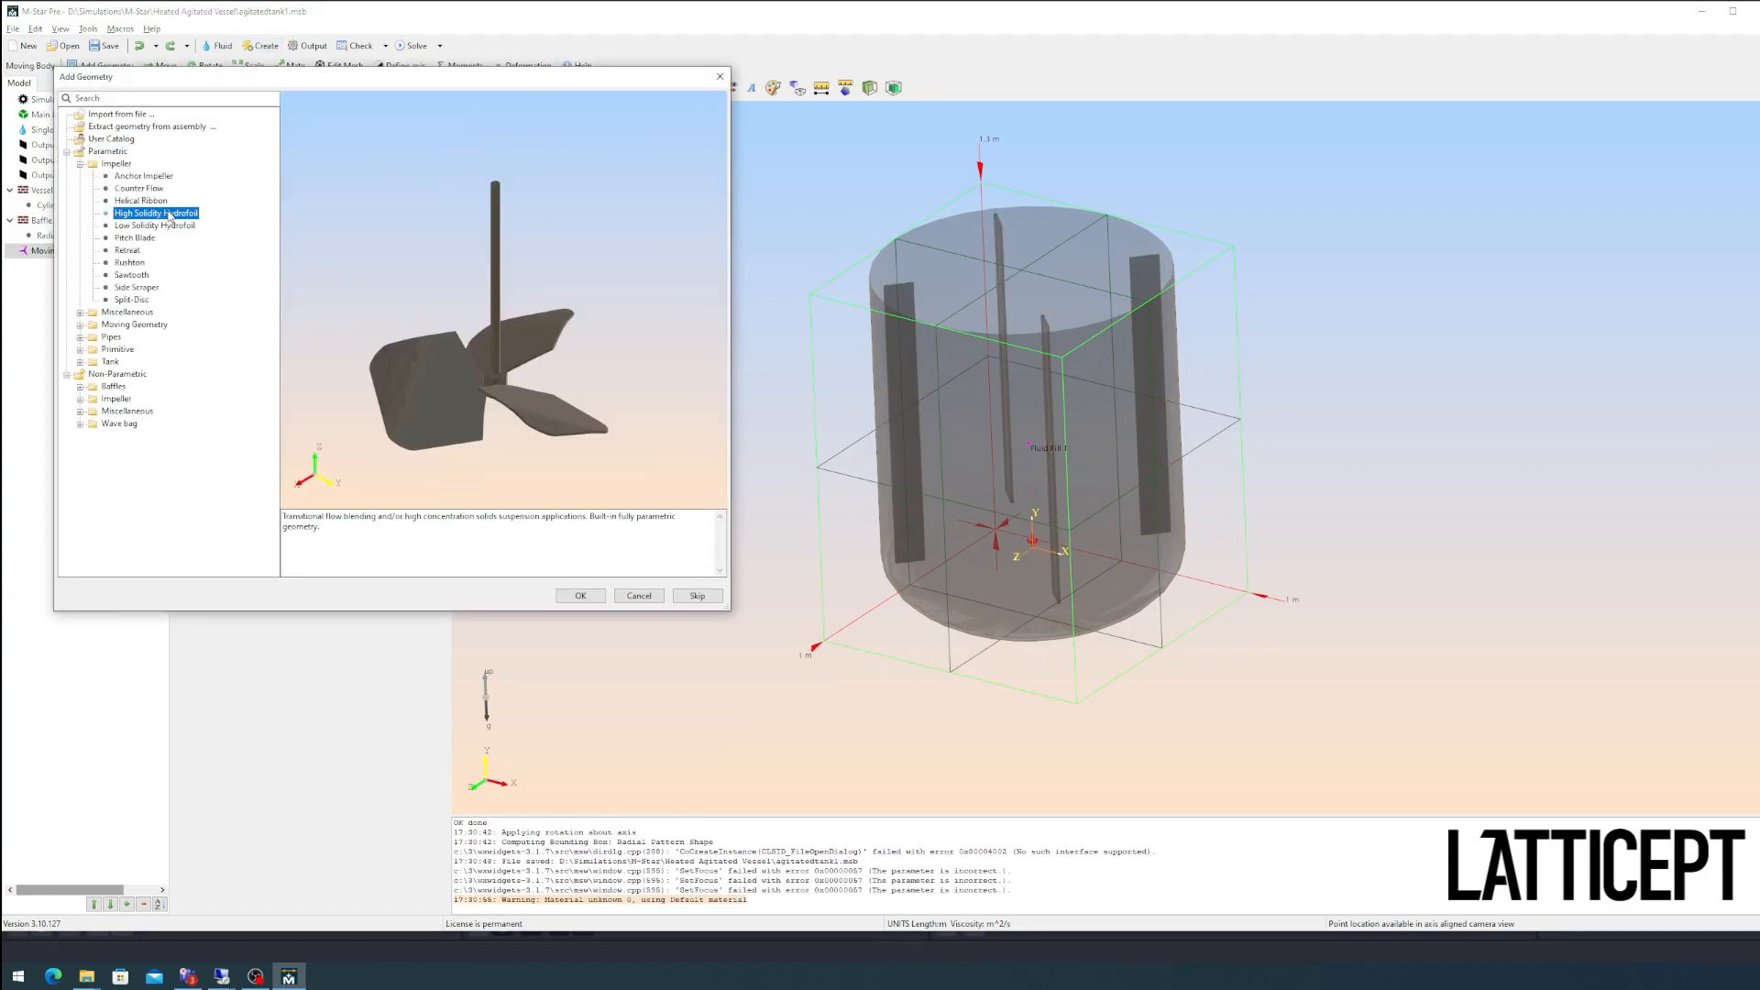
left_click(580, 595)
Step: Set the impeller's diameter to 0.5 m, its shaft diameter to 0.03 m and its shaft length to 1 m
left_click_drag(1128, 550, 1186, 618)
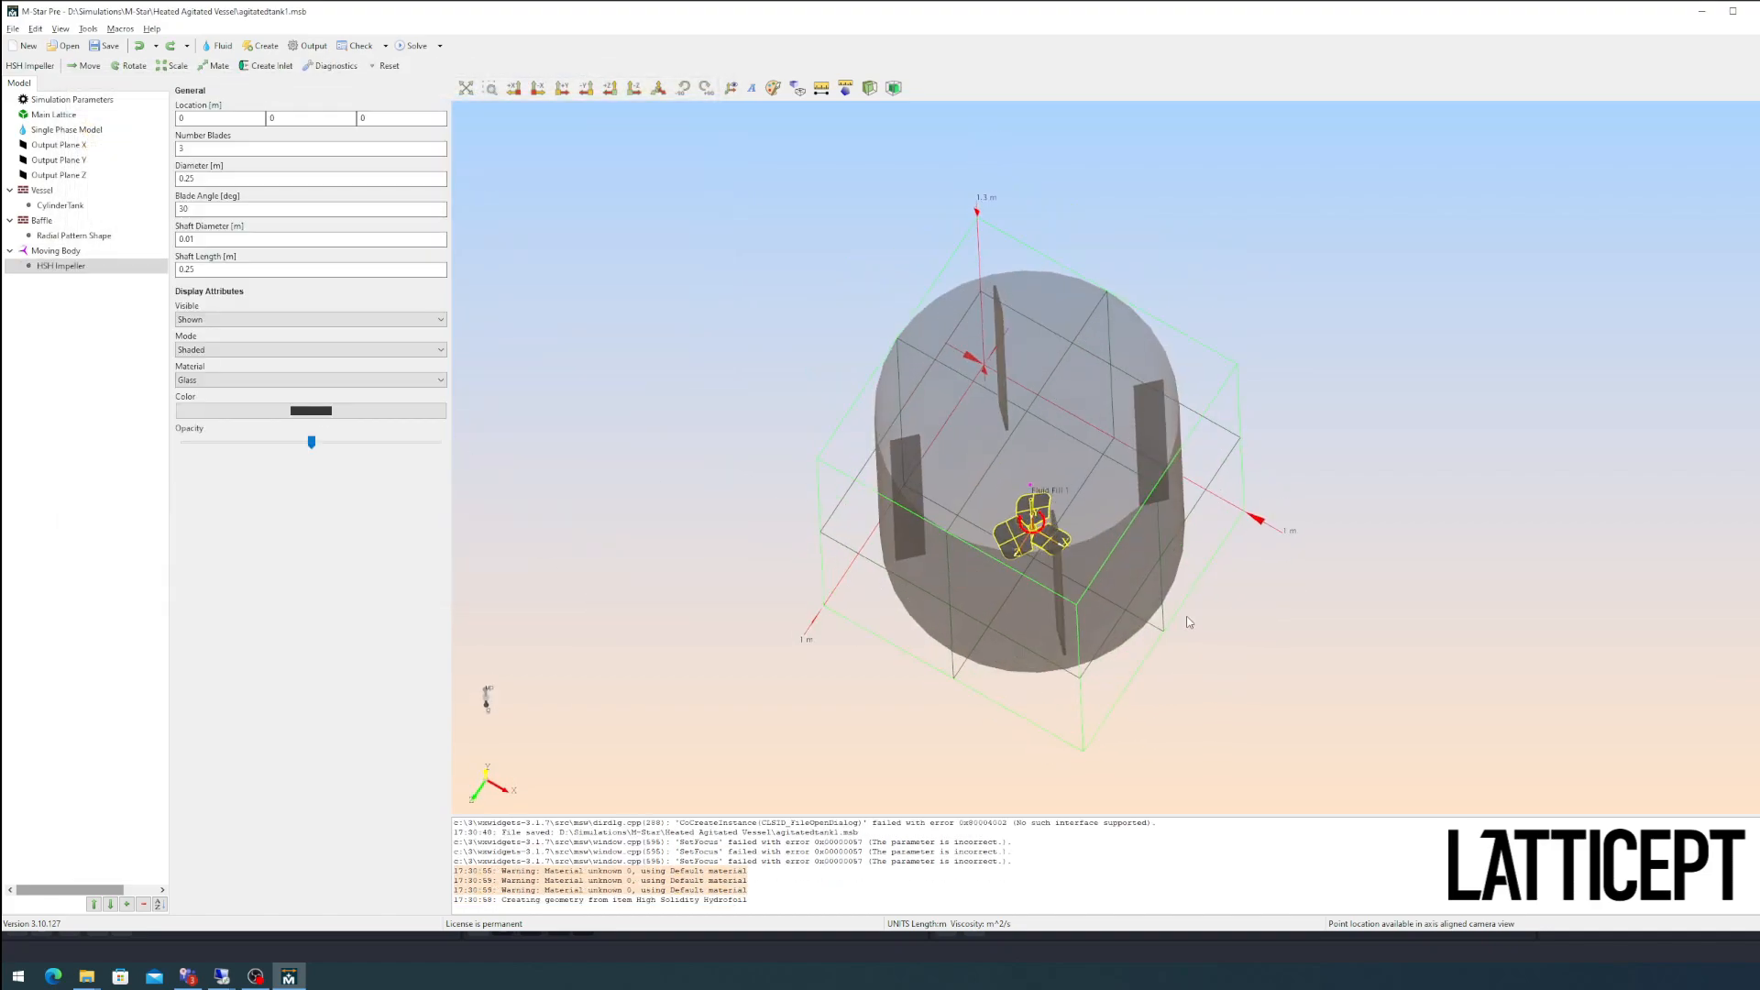
double_click(232, 178)
type("0.5")
key("Return")
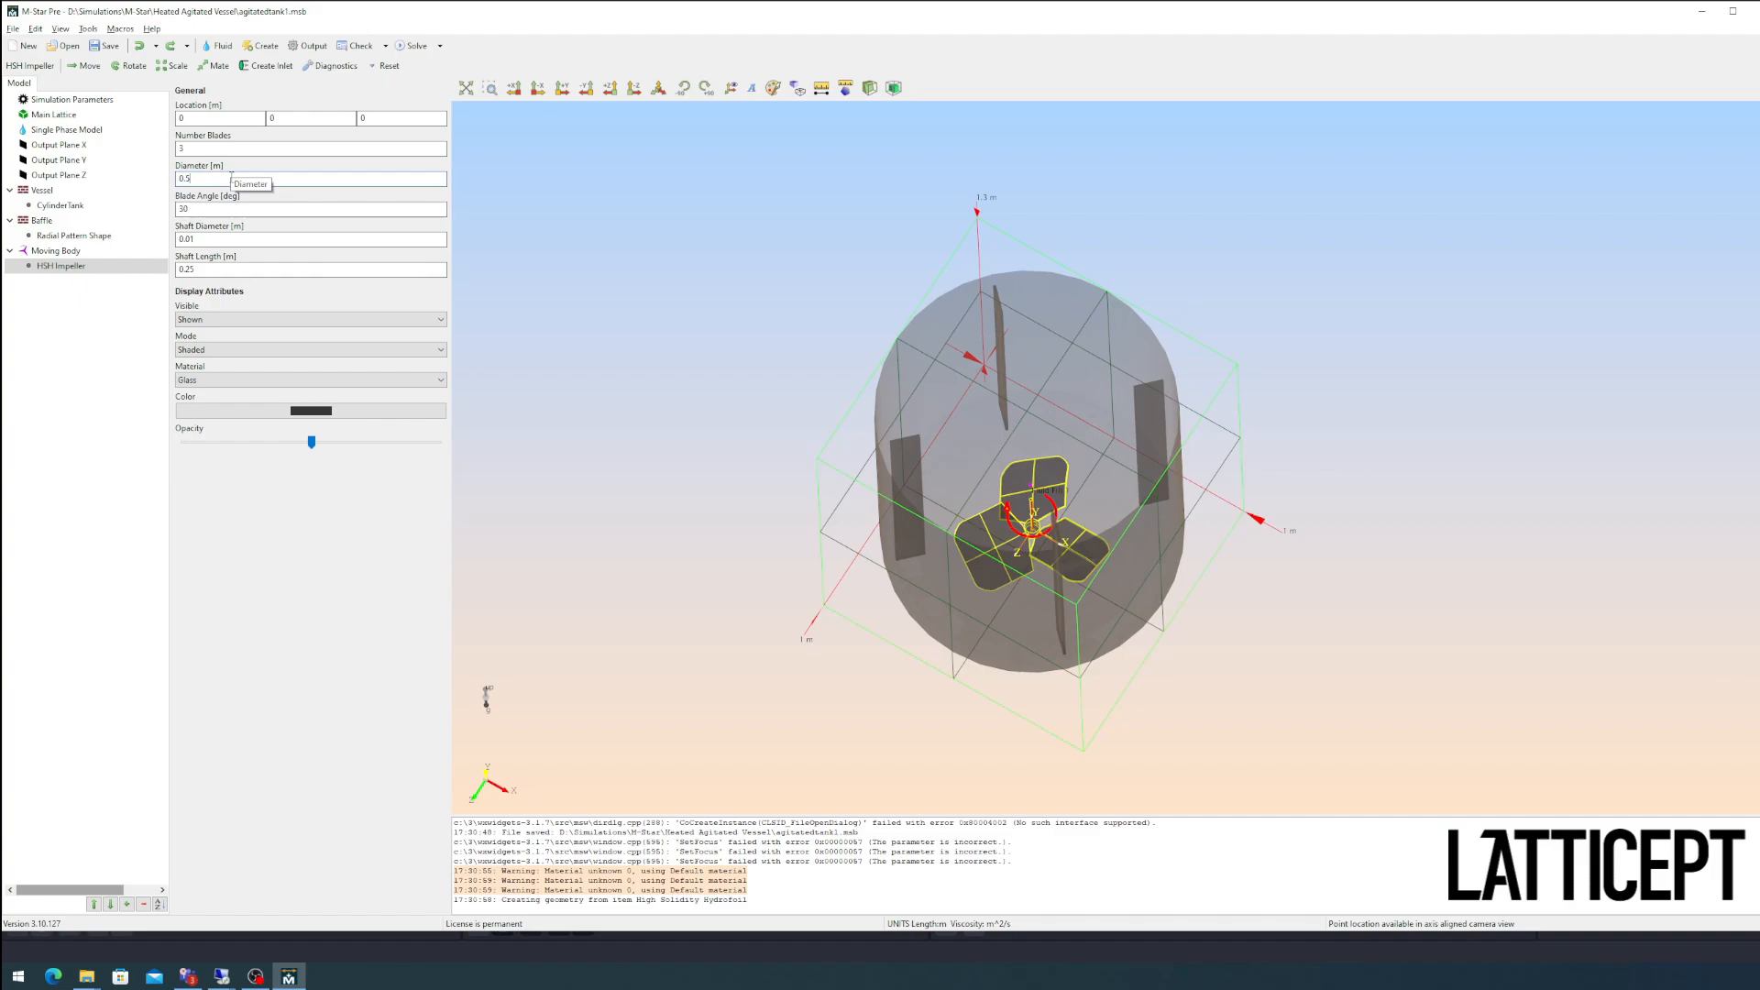
double_click(206, 238)
type("0.03")
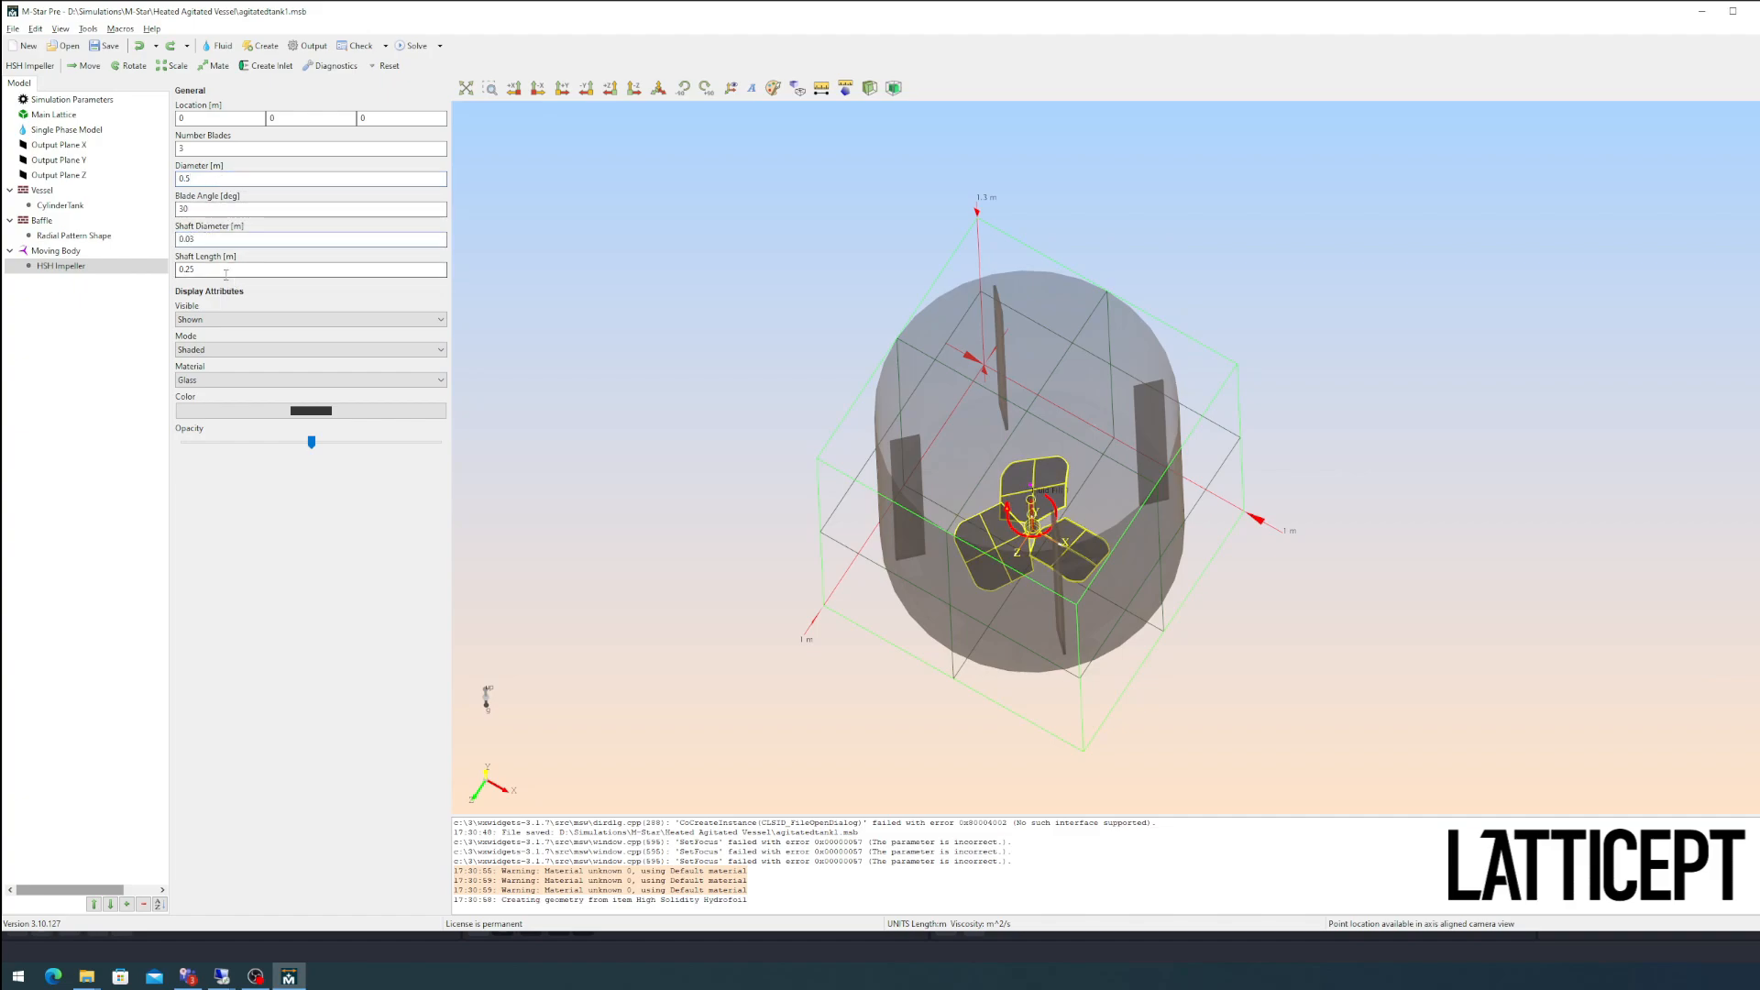
Step: Save the model with the resized impeller to its current file
left_click_drag(1181, 394, 1178, 260)
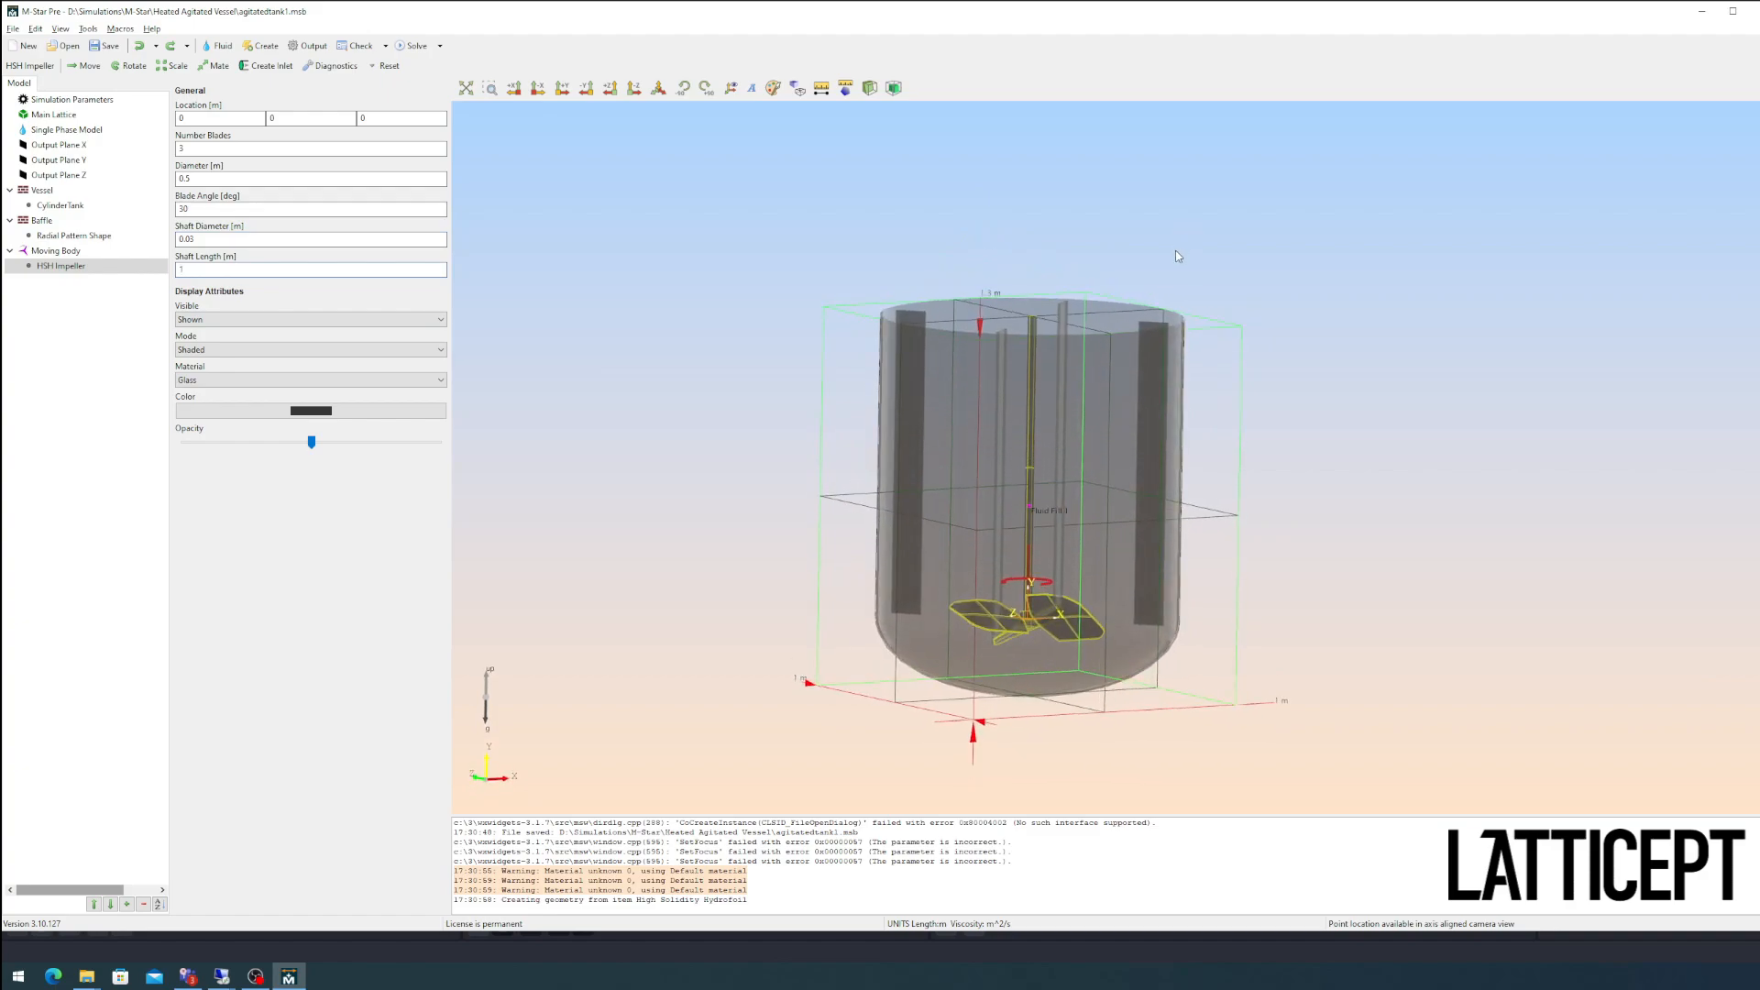
left_click(13, 29)
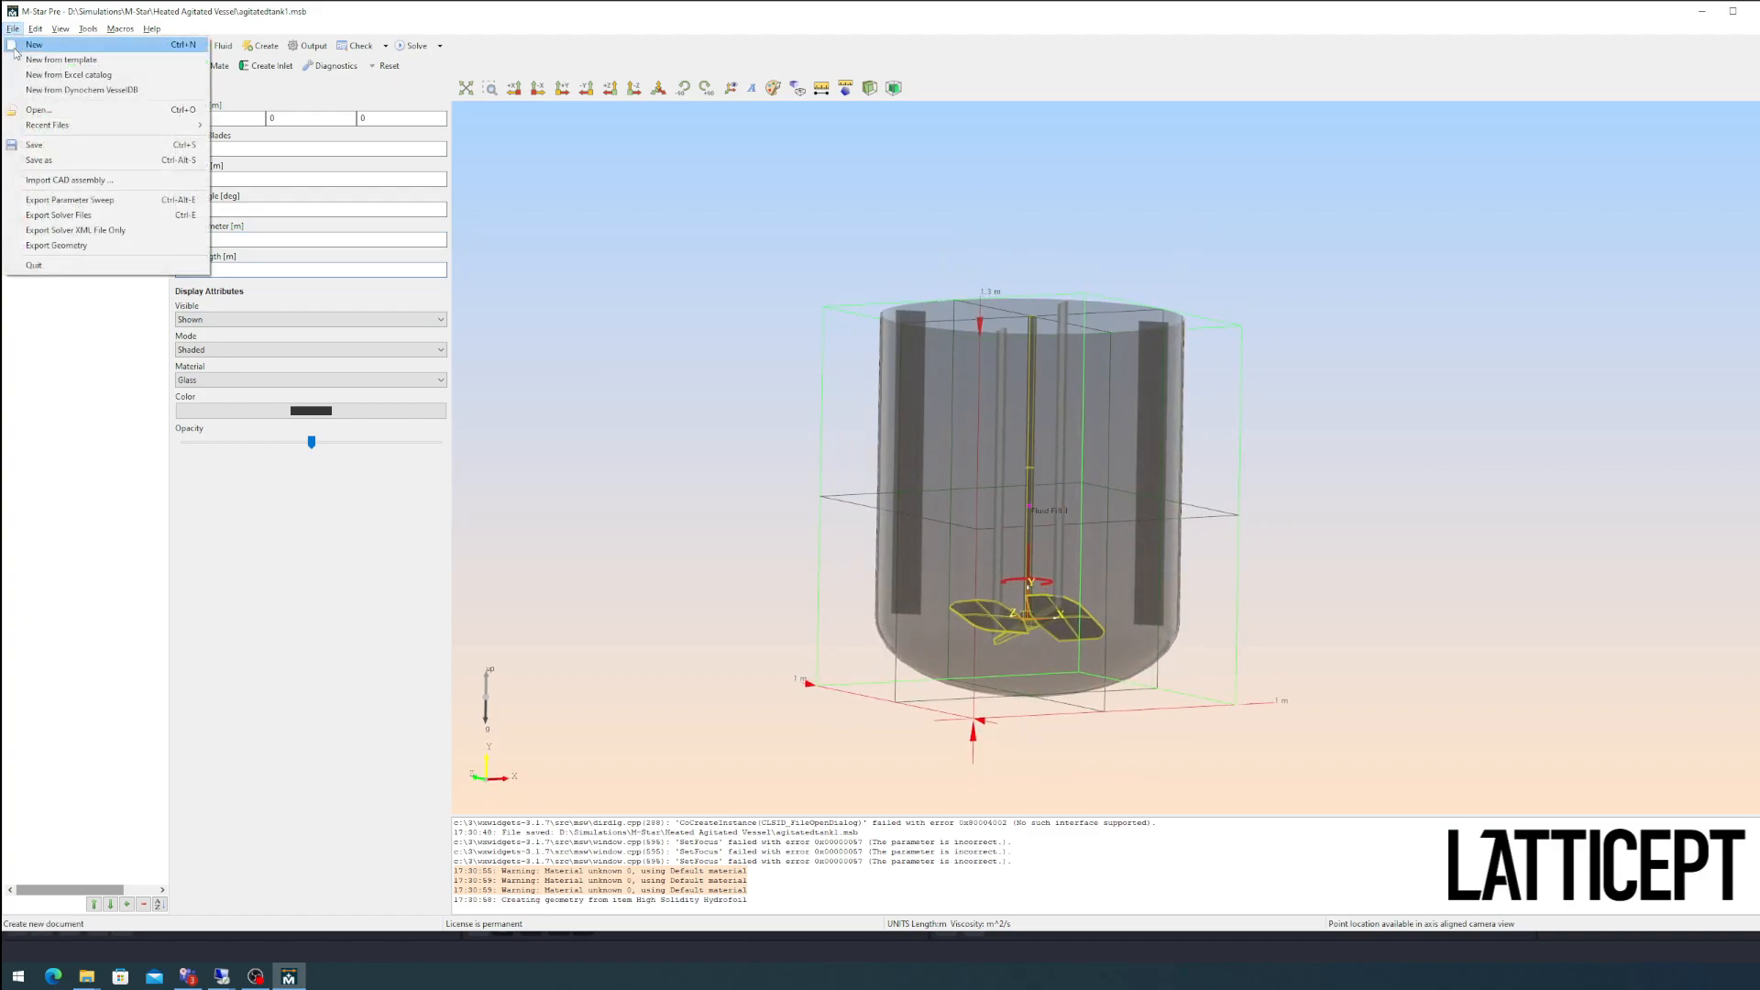
left_click(40, 144)
Step: Set the moving body's rotation speed to 57 rpm
left_click_drag(1083, 369, 1039, 483)
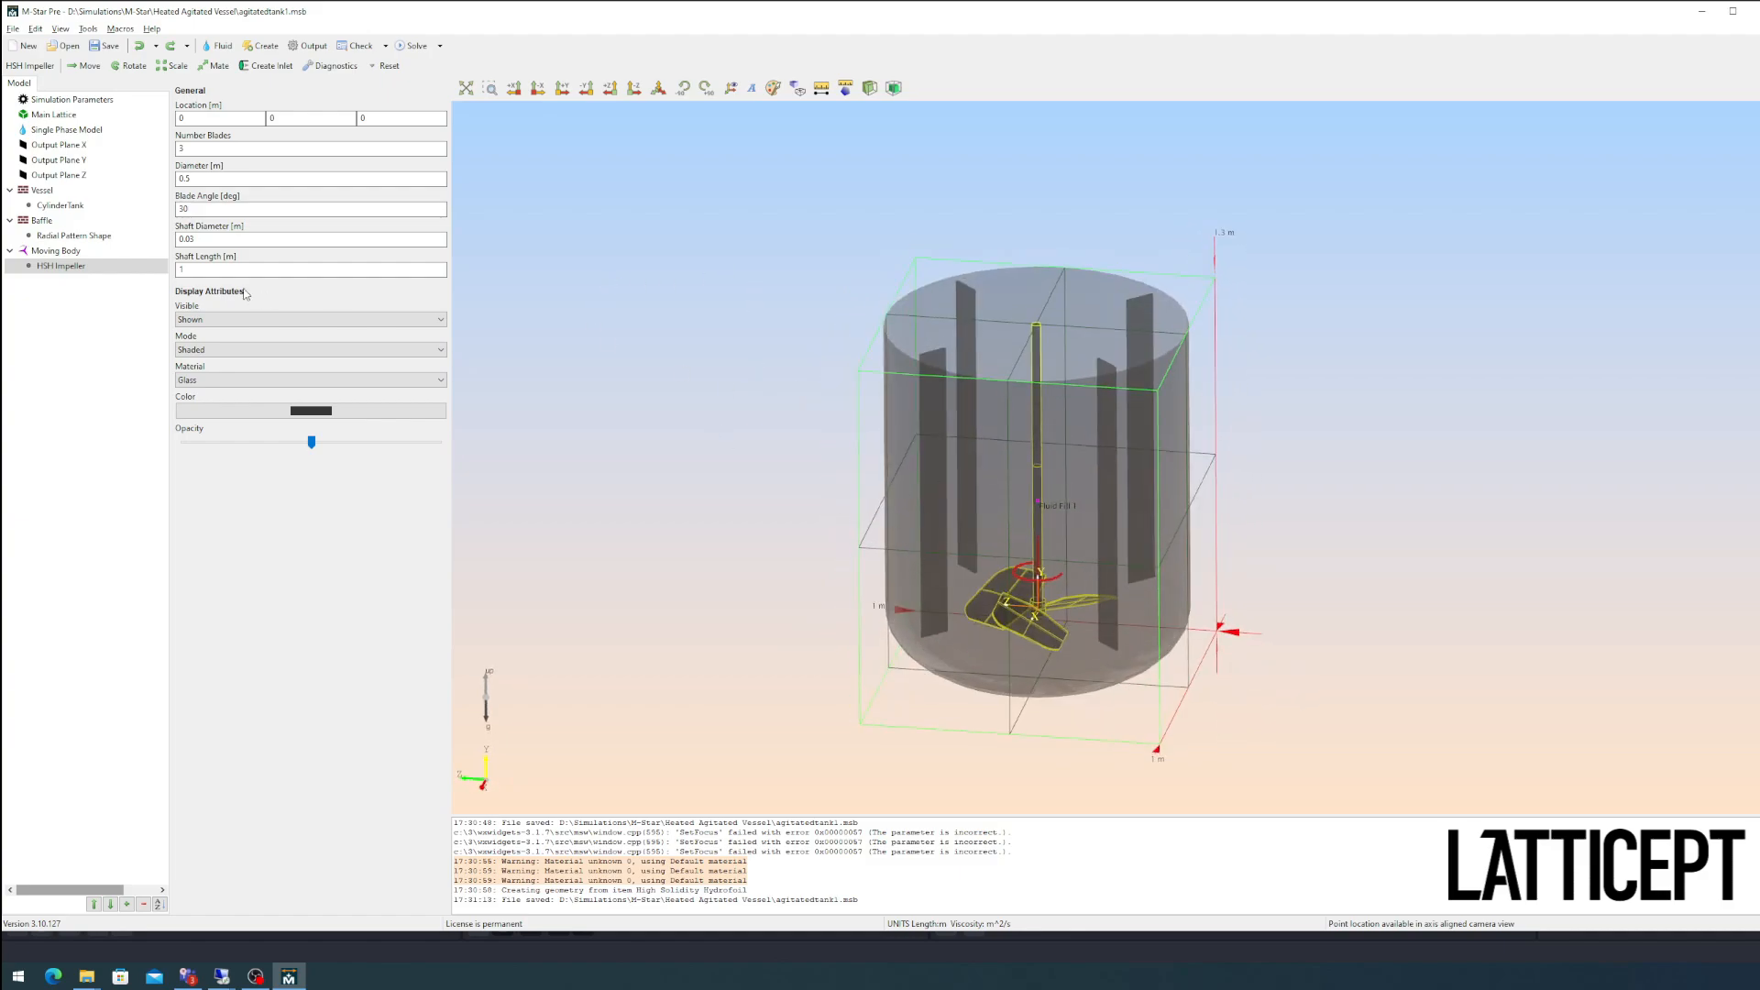
left_click(77, 251)
double_click(214, 240)
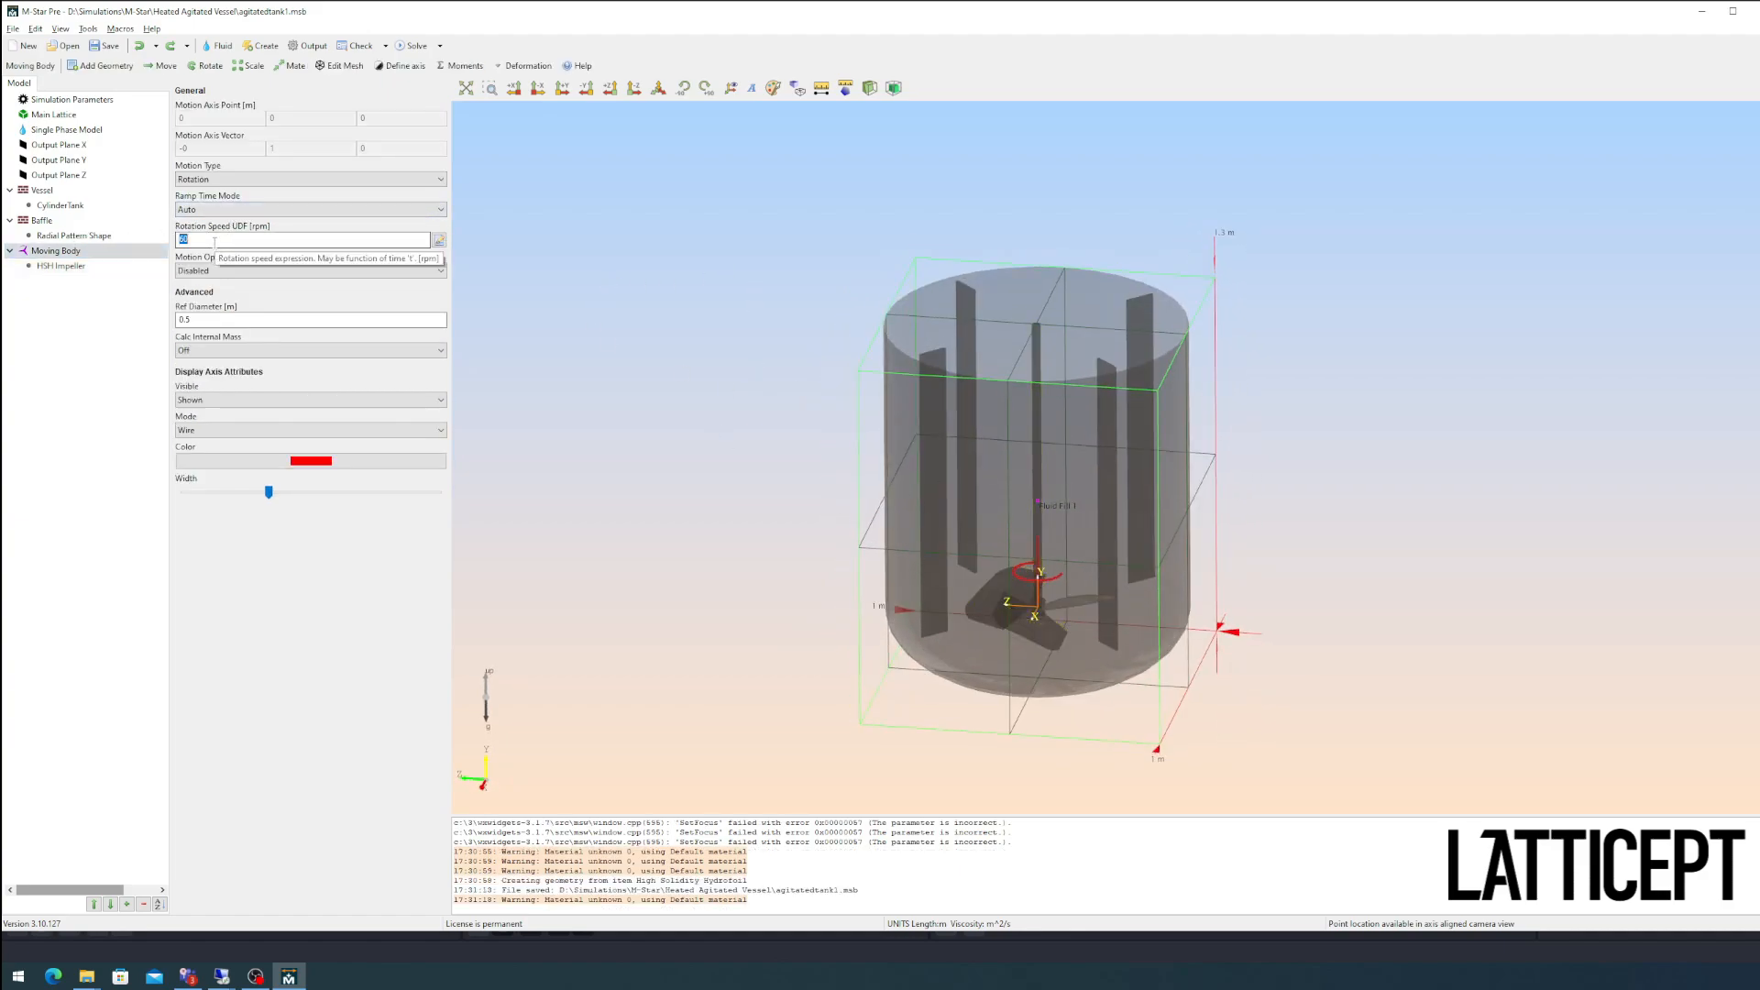
type("57")
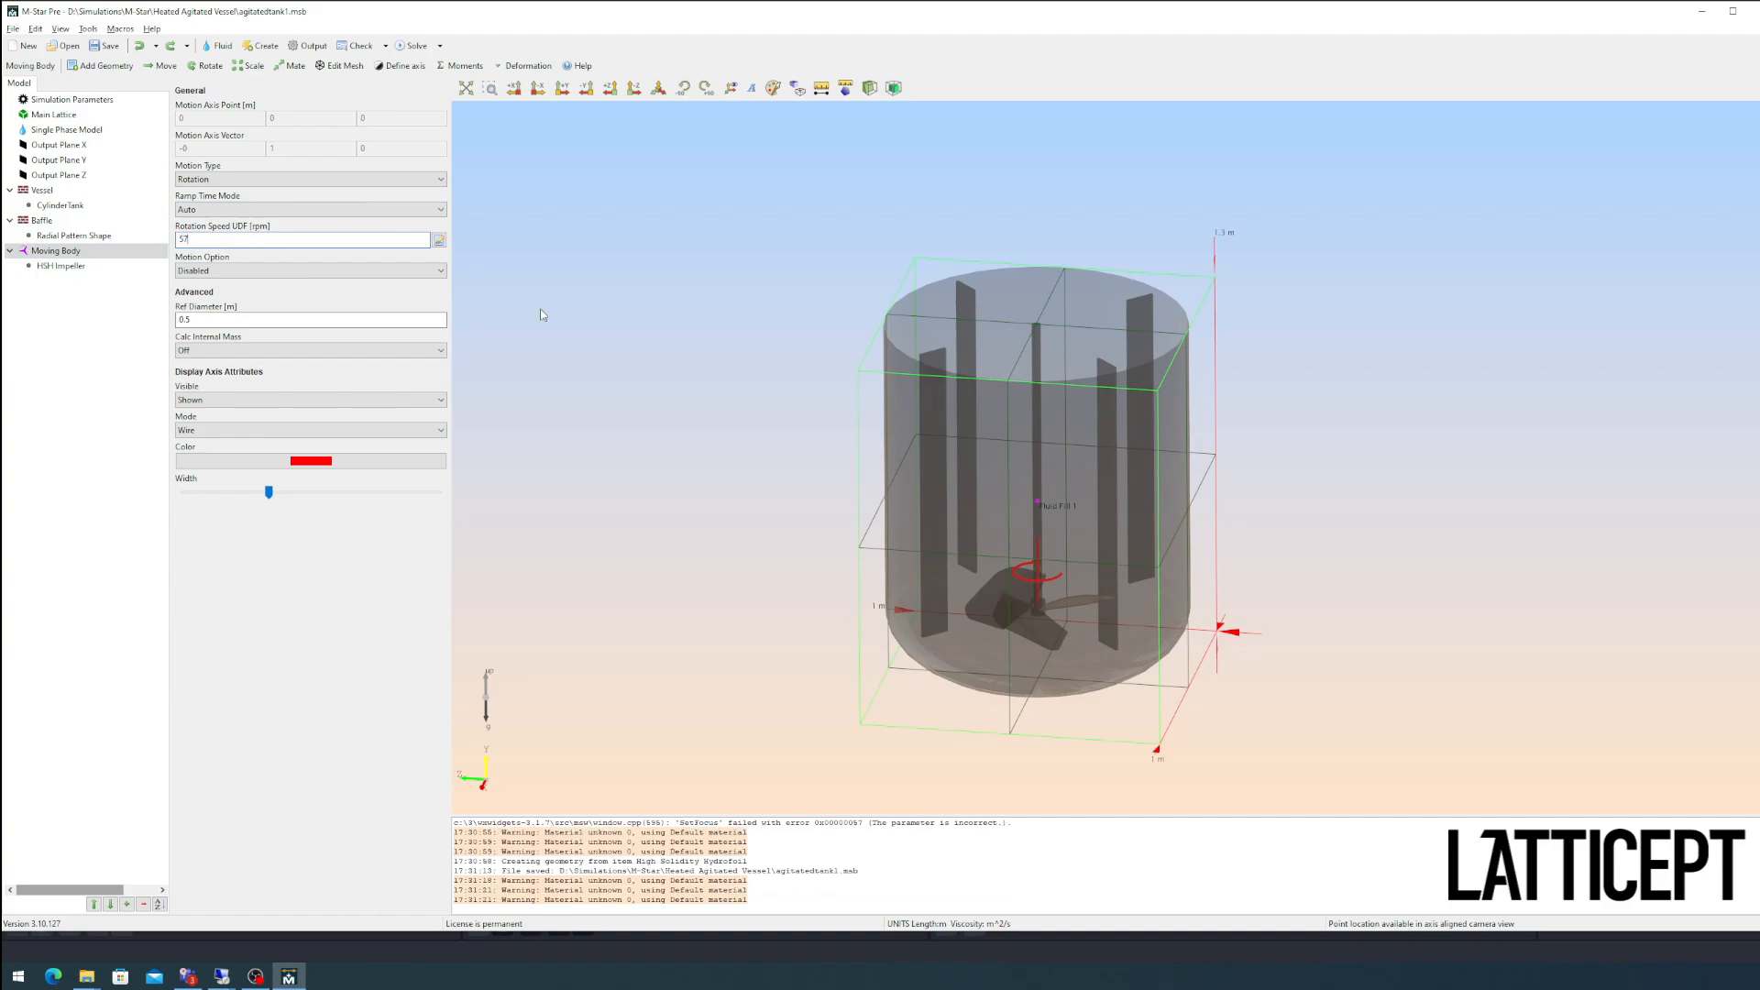
Step: Add a thermal field to the model and set its maximum temperature to 600 K
left_click_drag(541, 314, 704, 314)
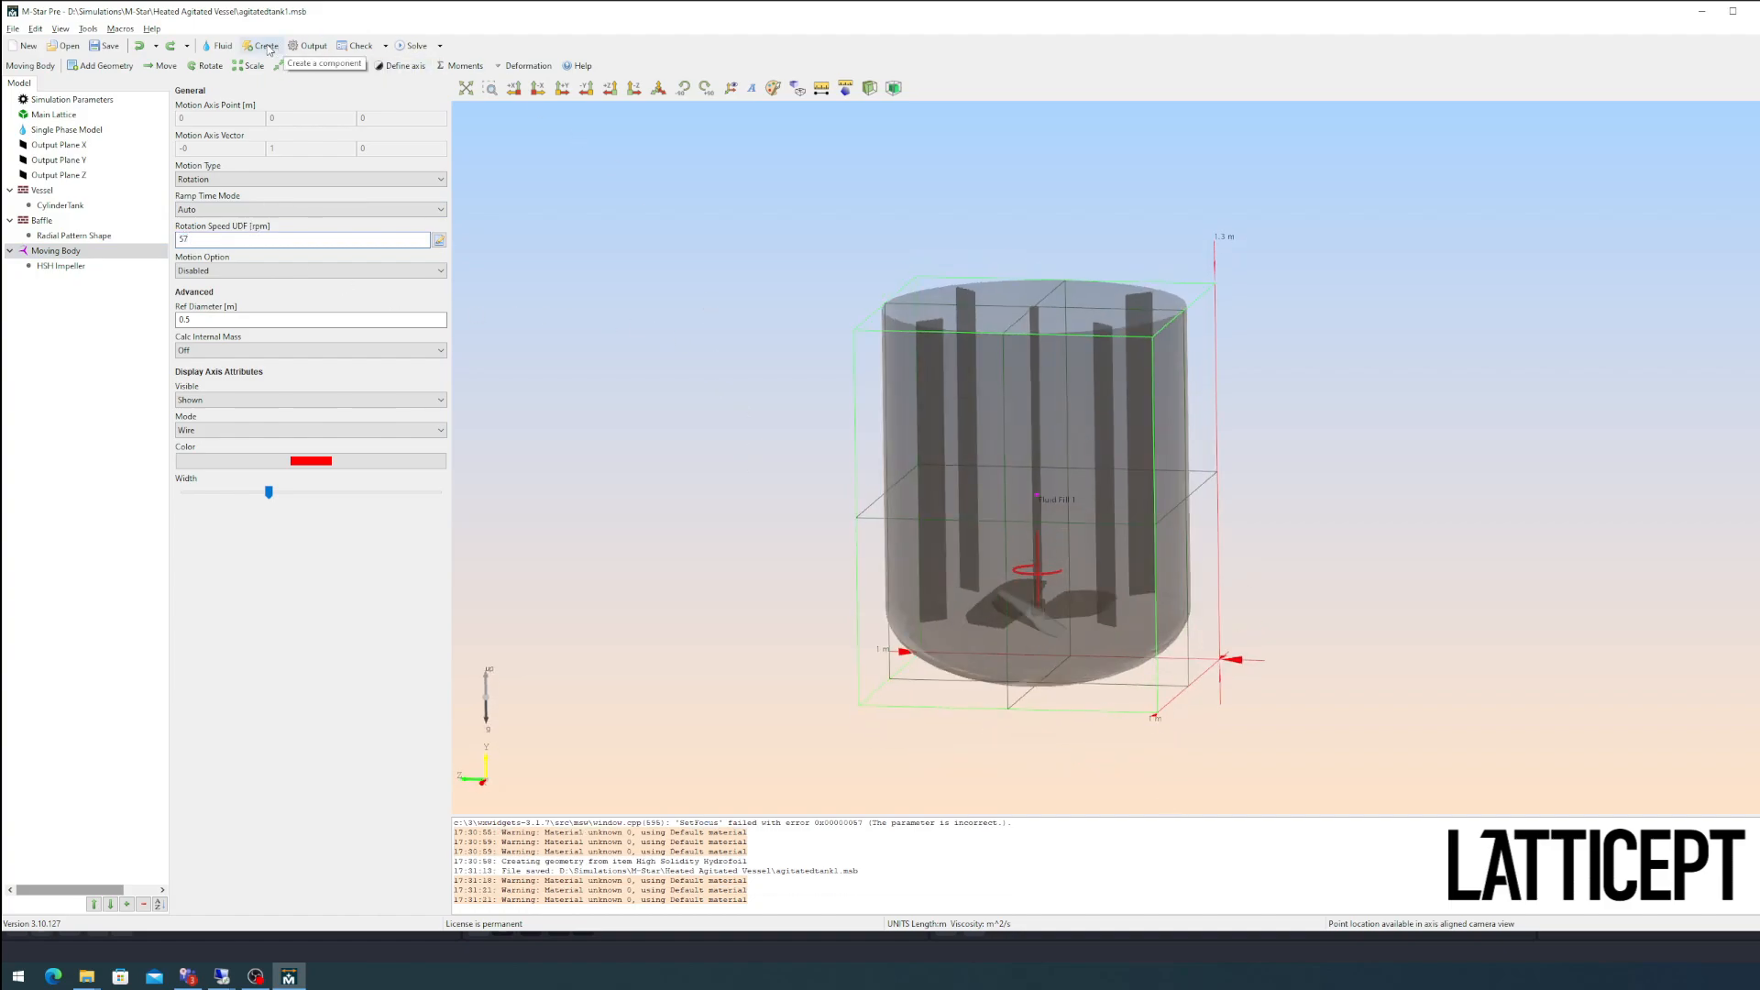
left_click(267, 46)
left_click(304, 319)
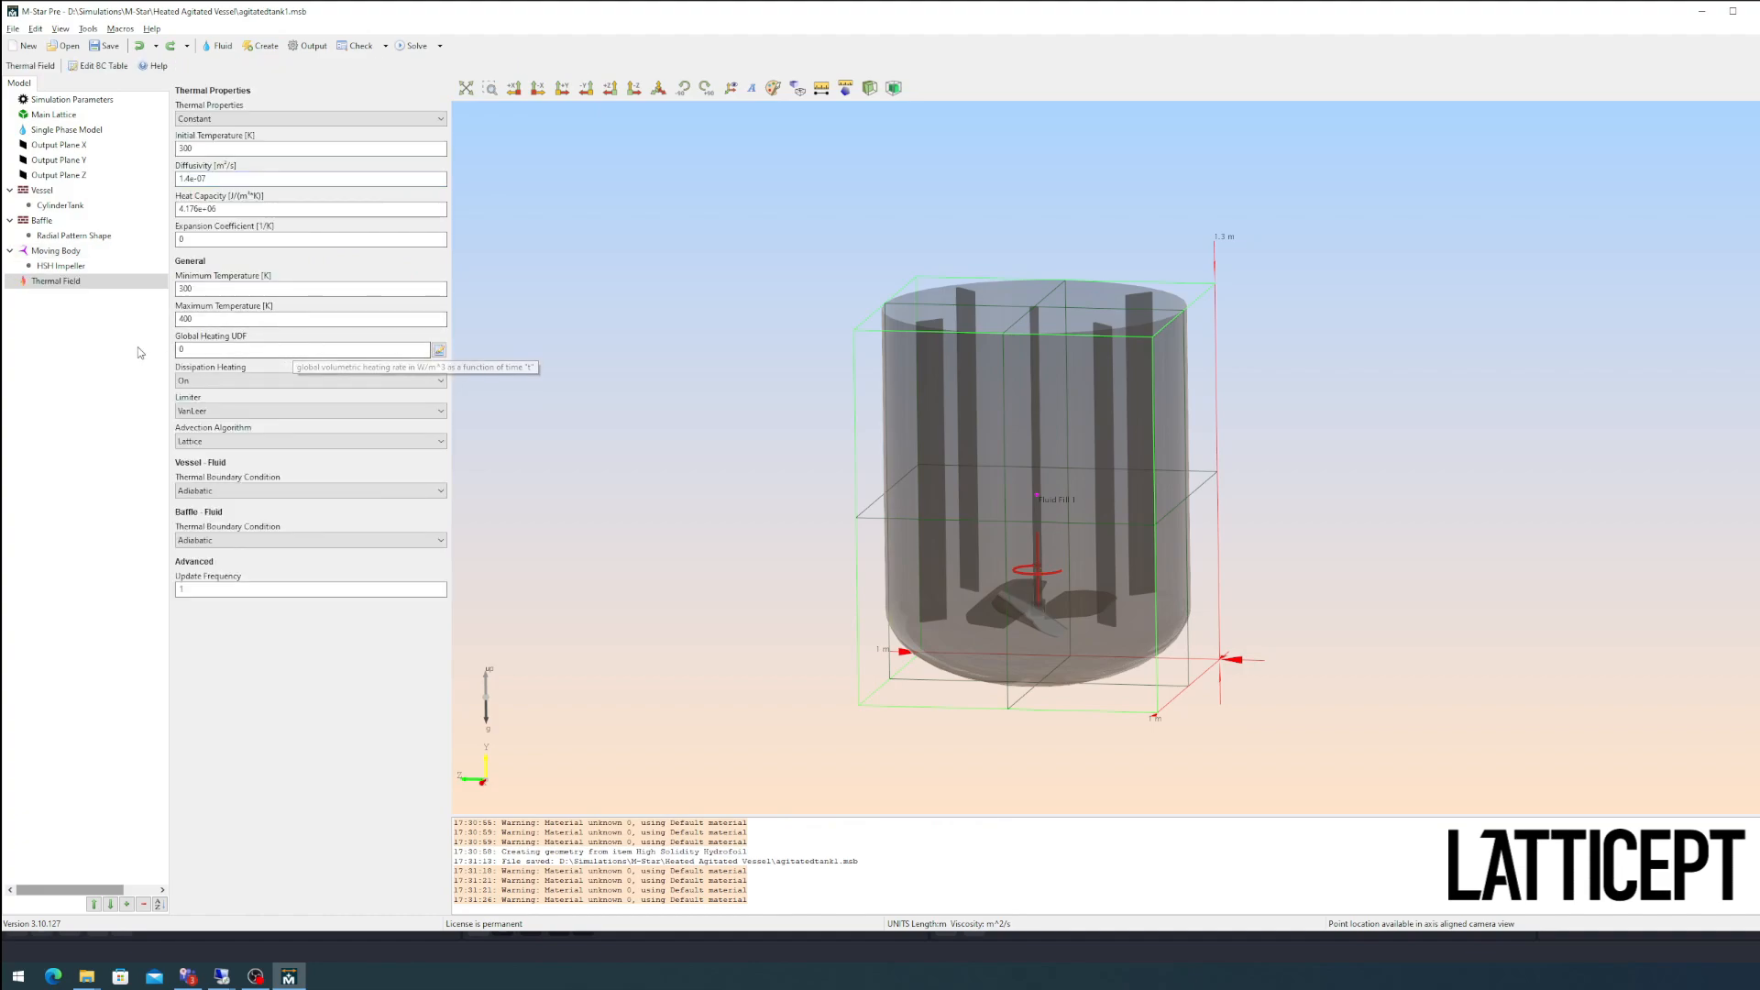
double_click(242, 317)
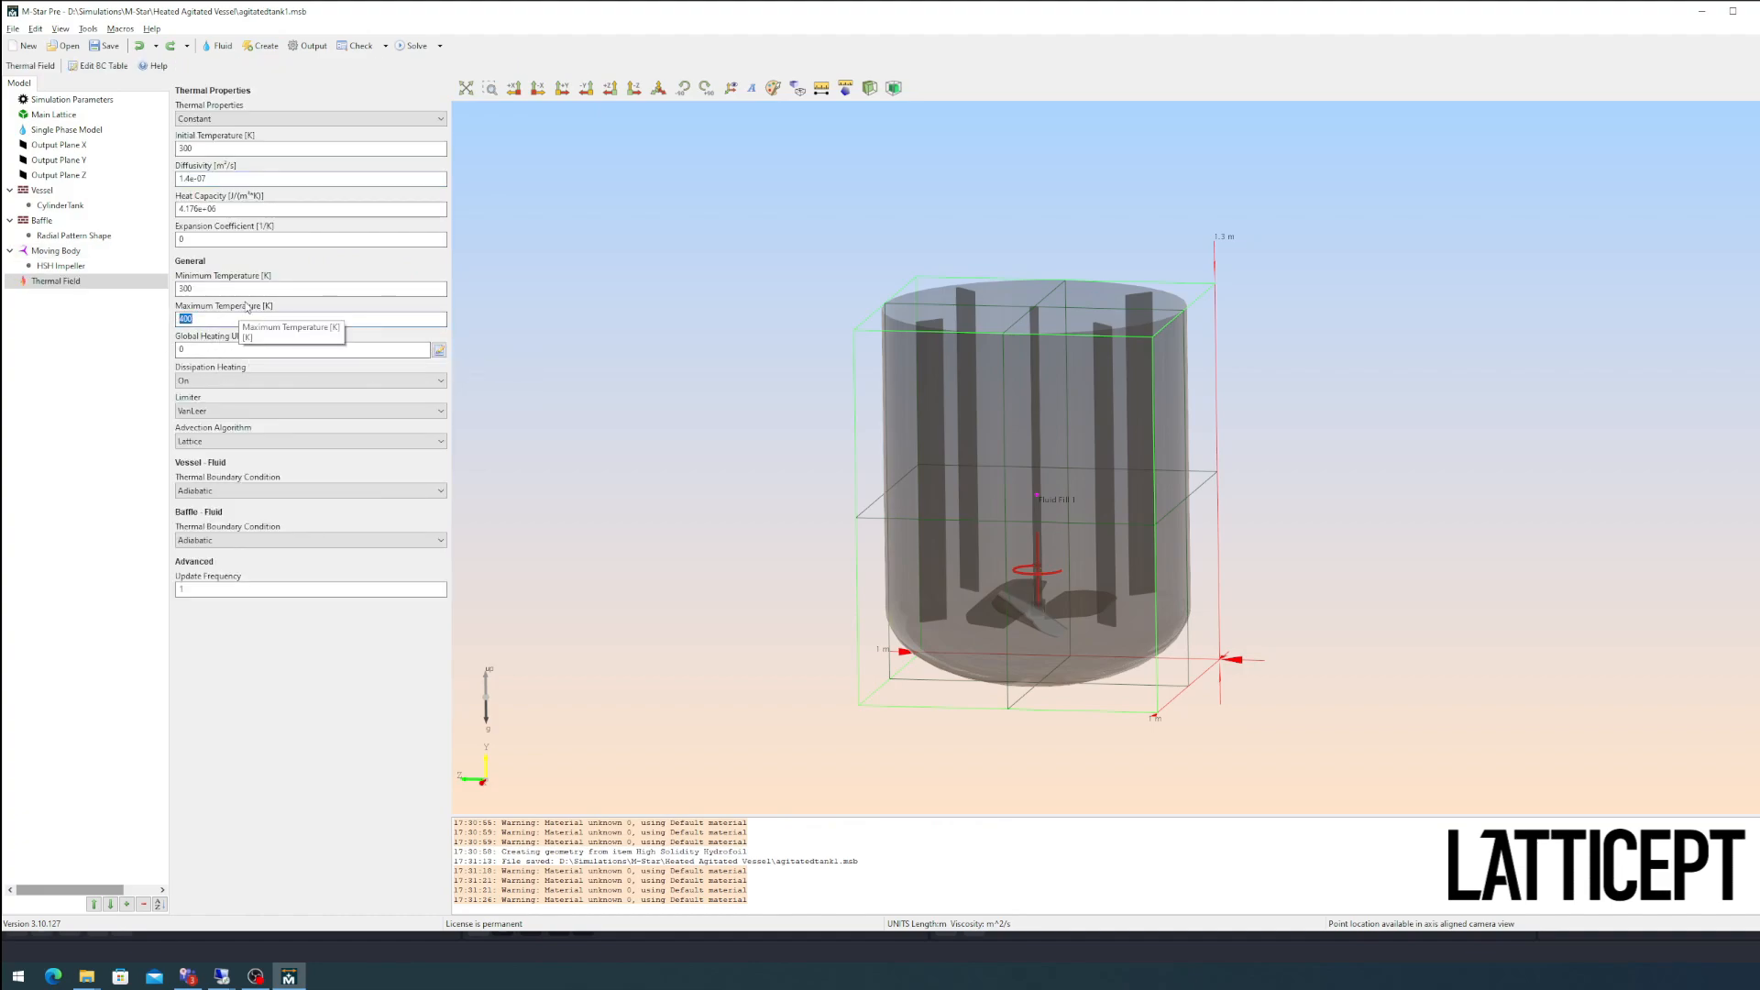
type("600")
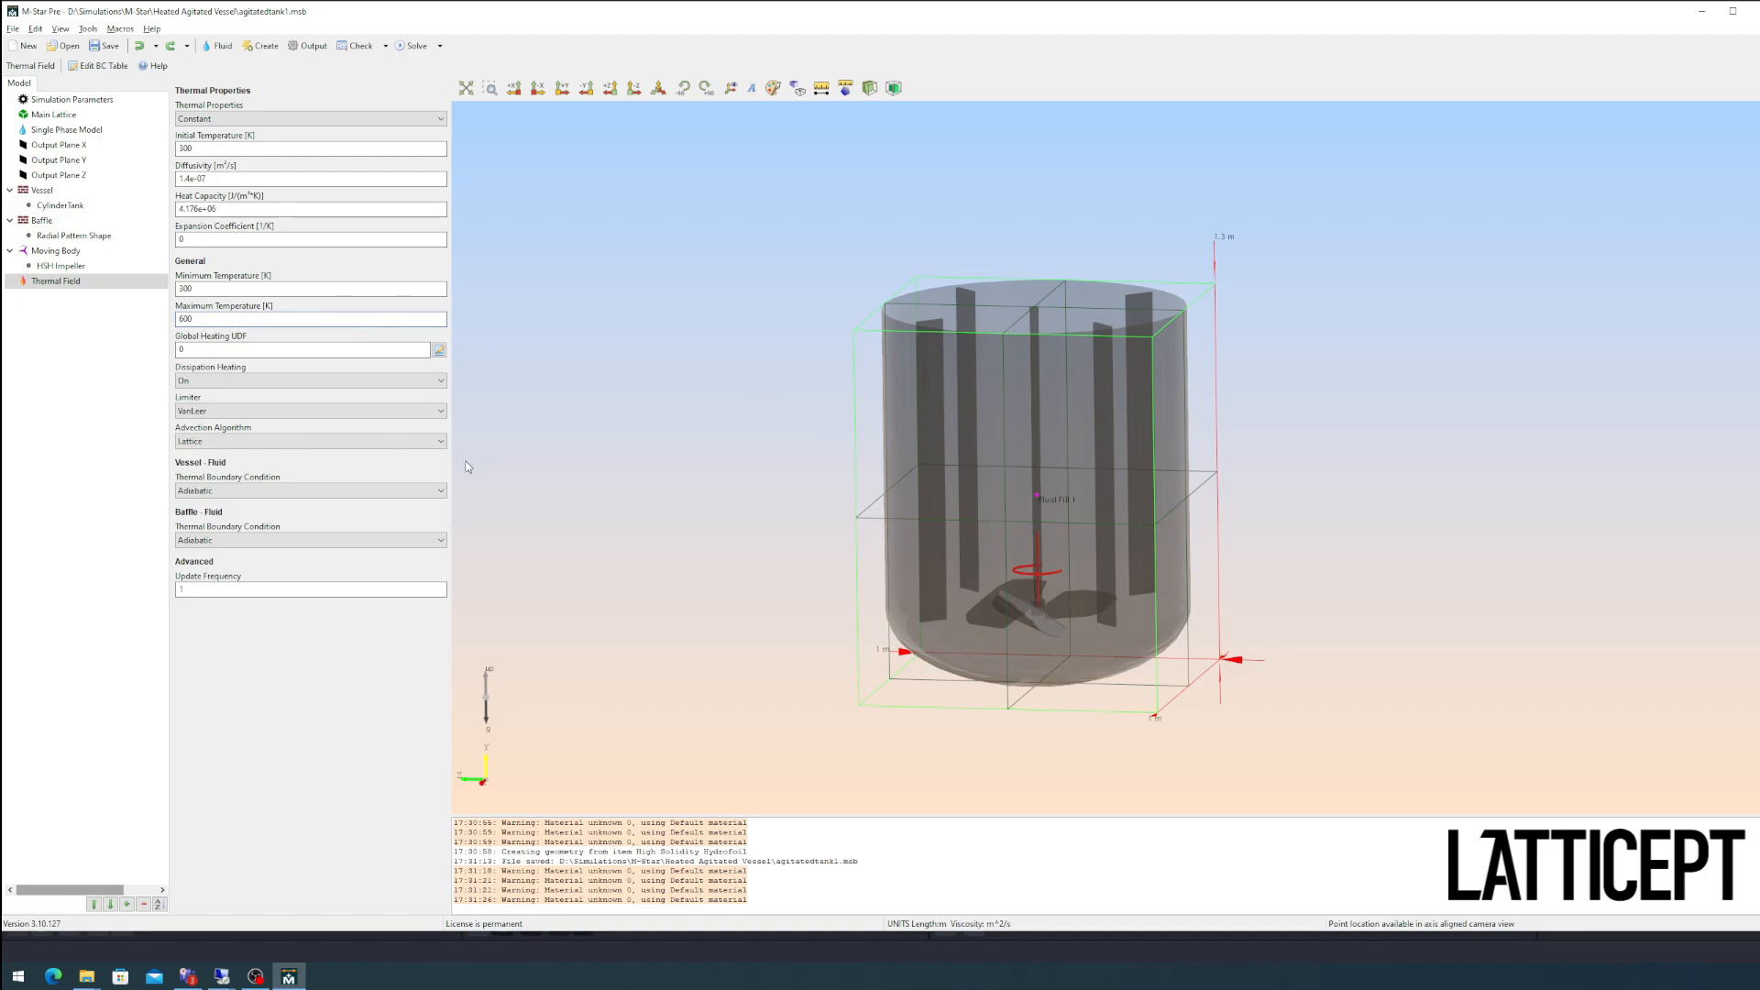
Step: Set the thermal boundary condition between the vessel and the fluid to NusseltNumber
left_click(247, 491)
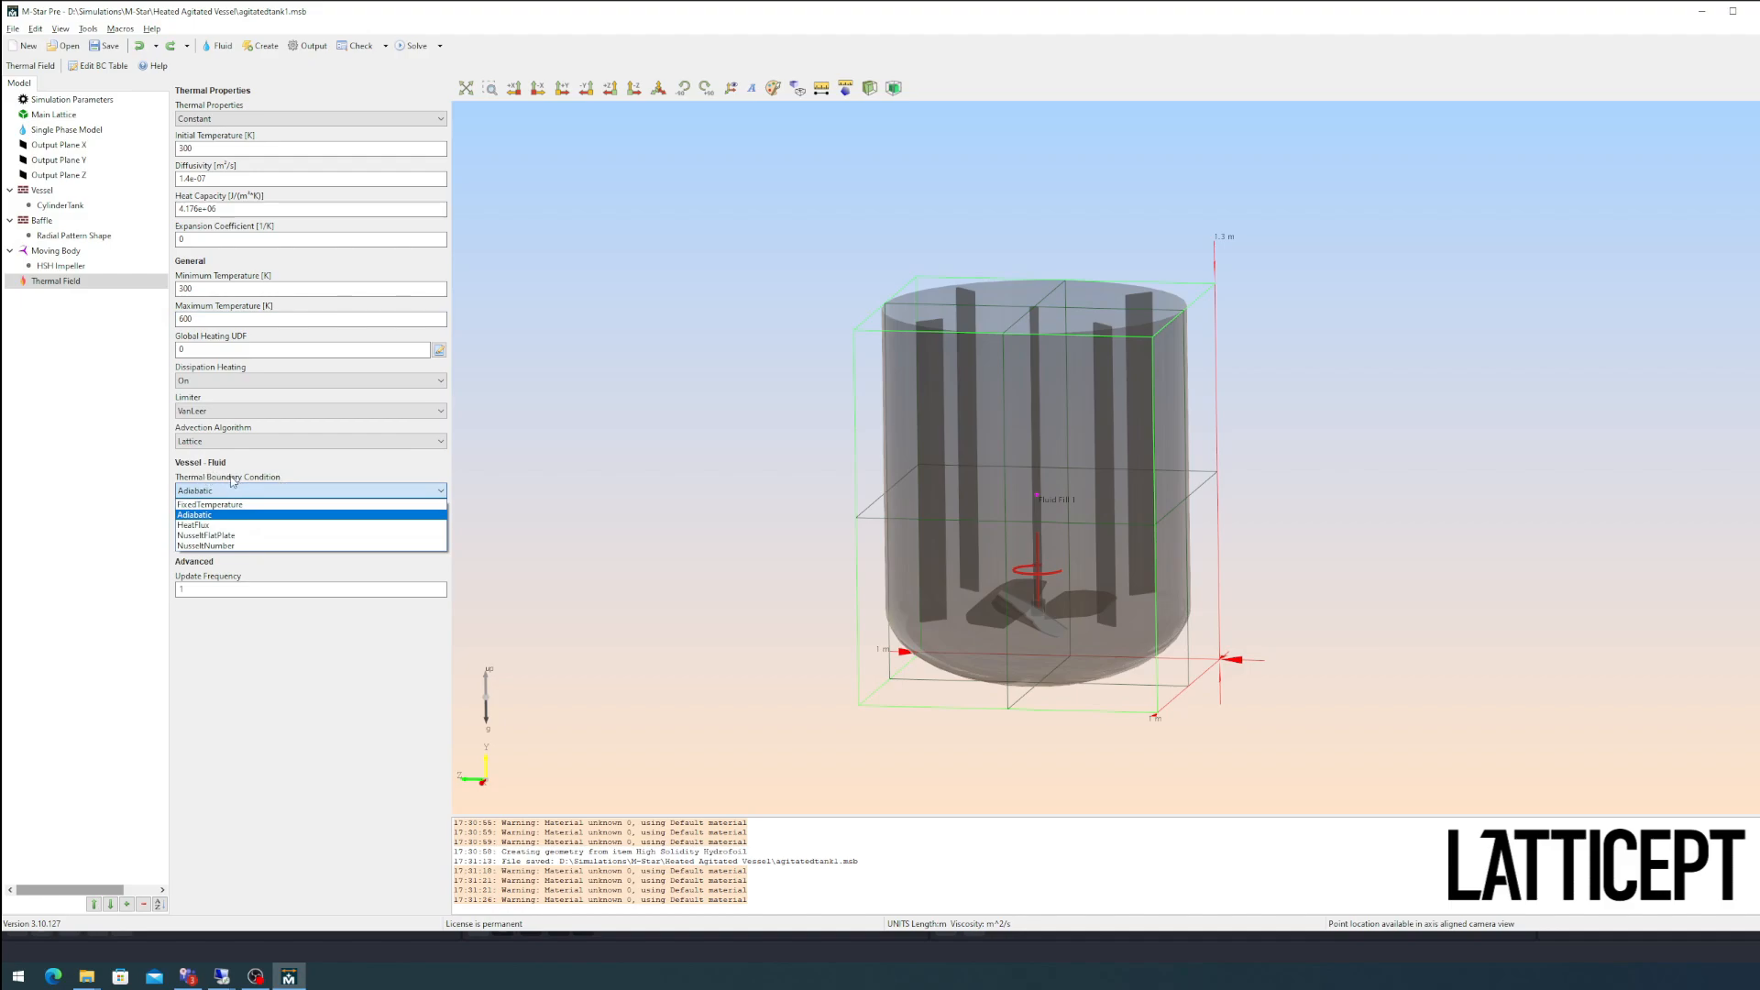
left_click(246, 545)
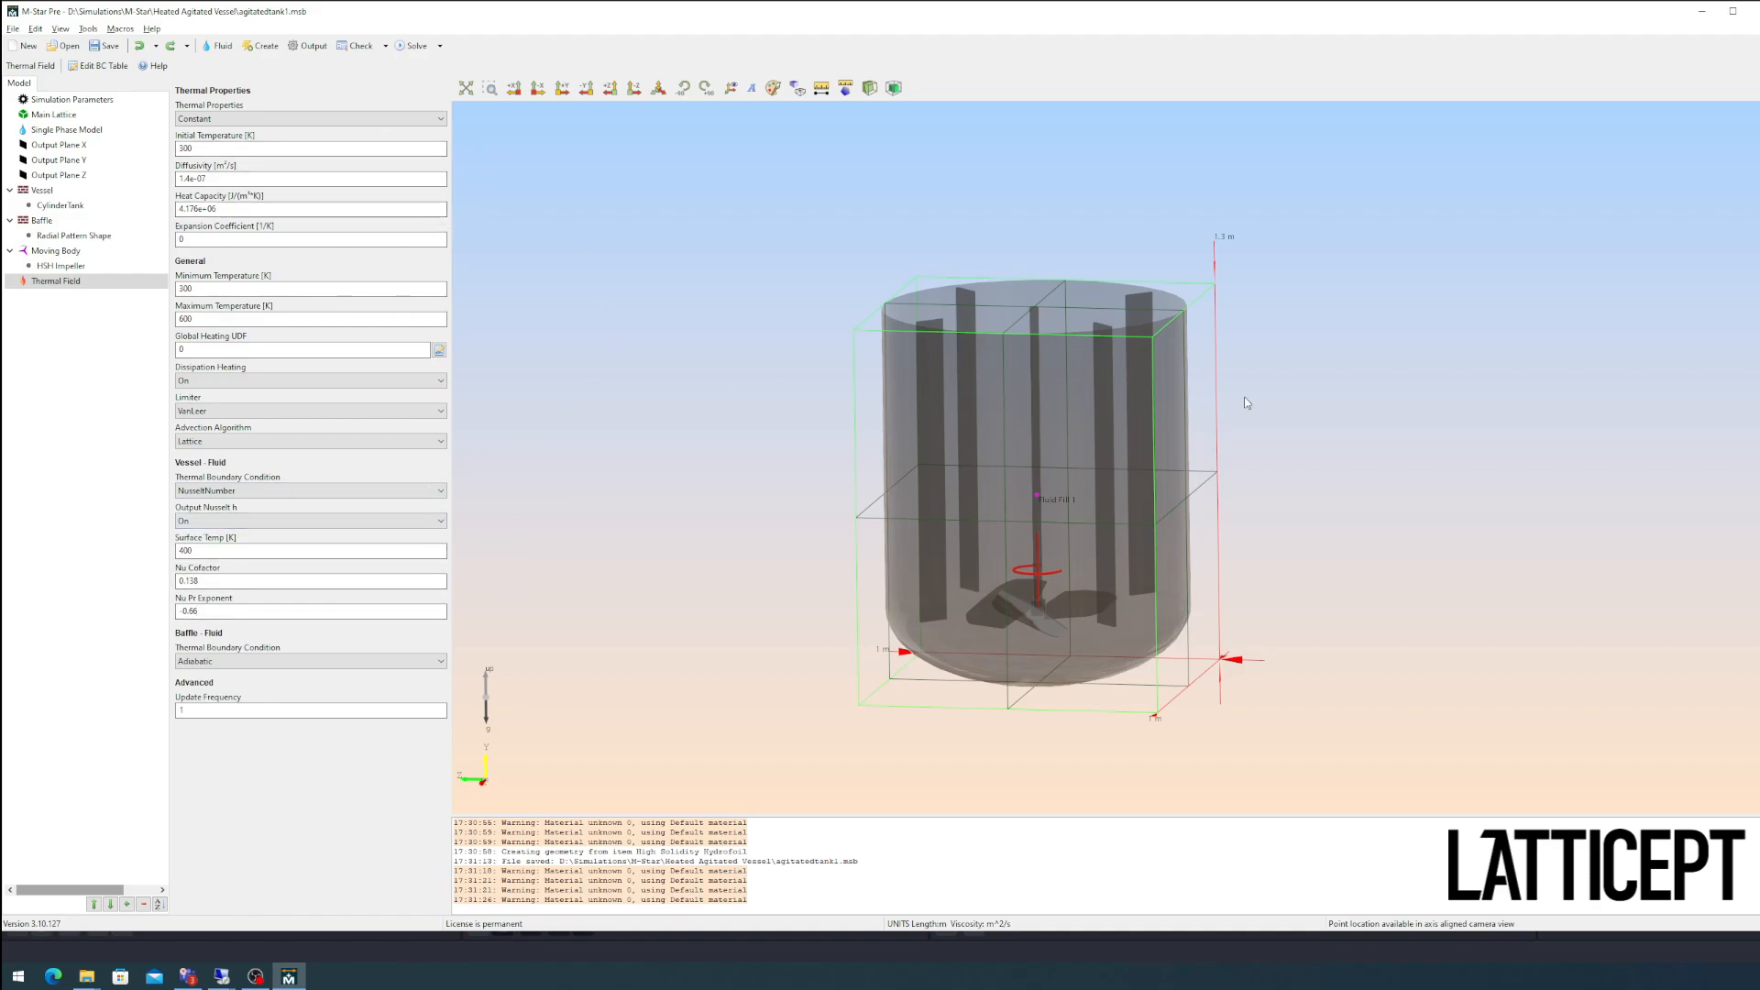
Step: Add a static body conduction to the vessel in Surface heat conduction mode
left_click(262, 46)
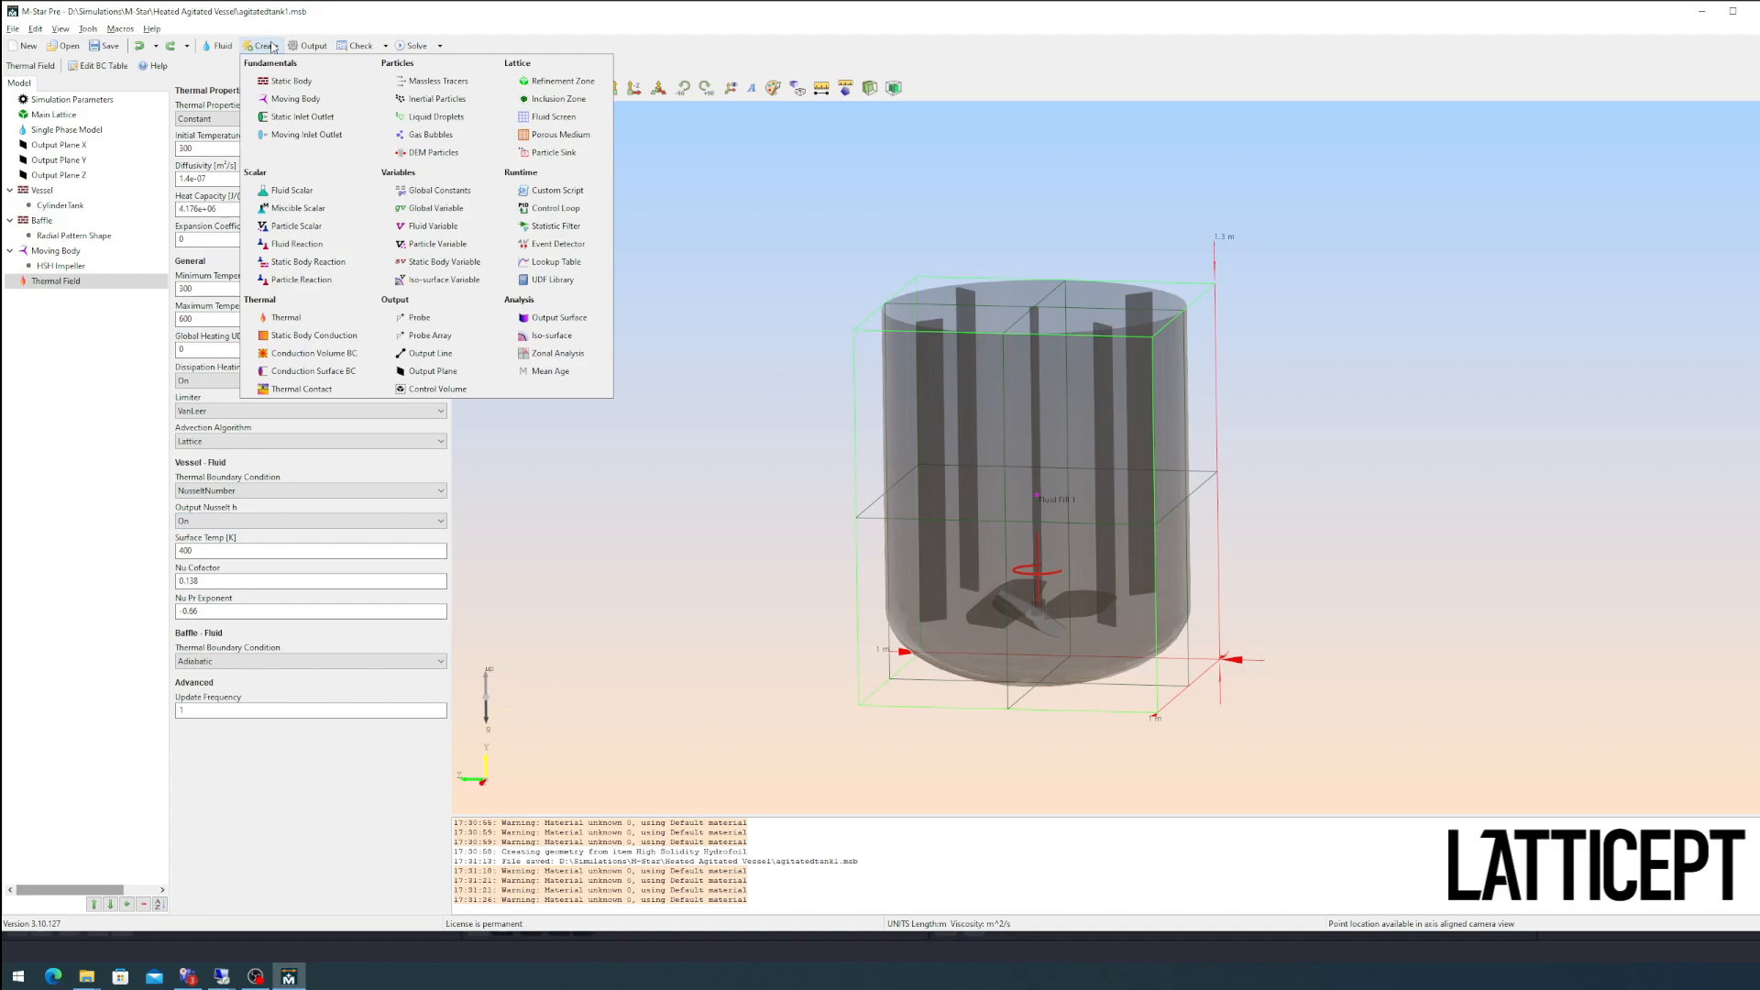
left_click(307, 335)
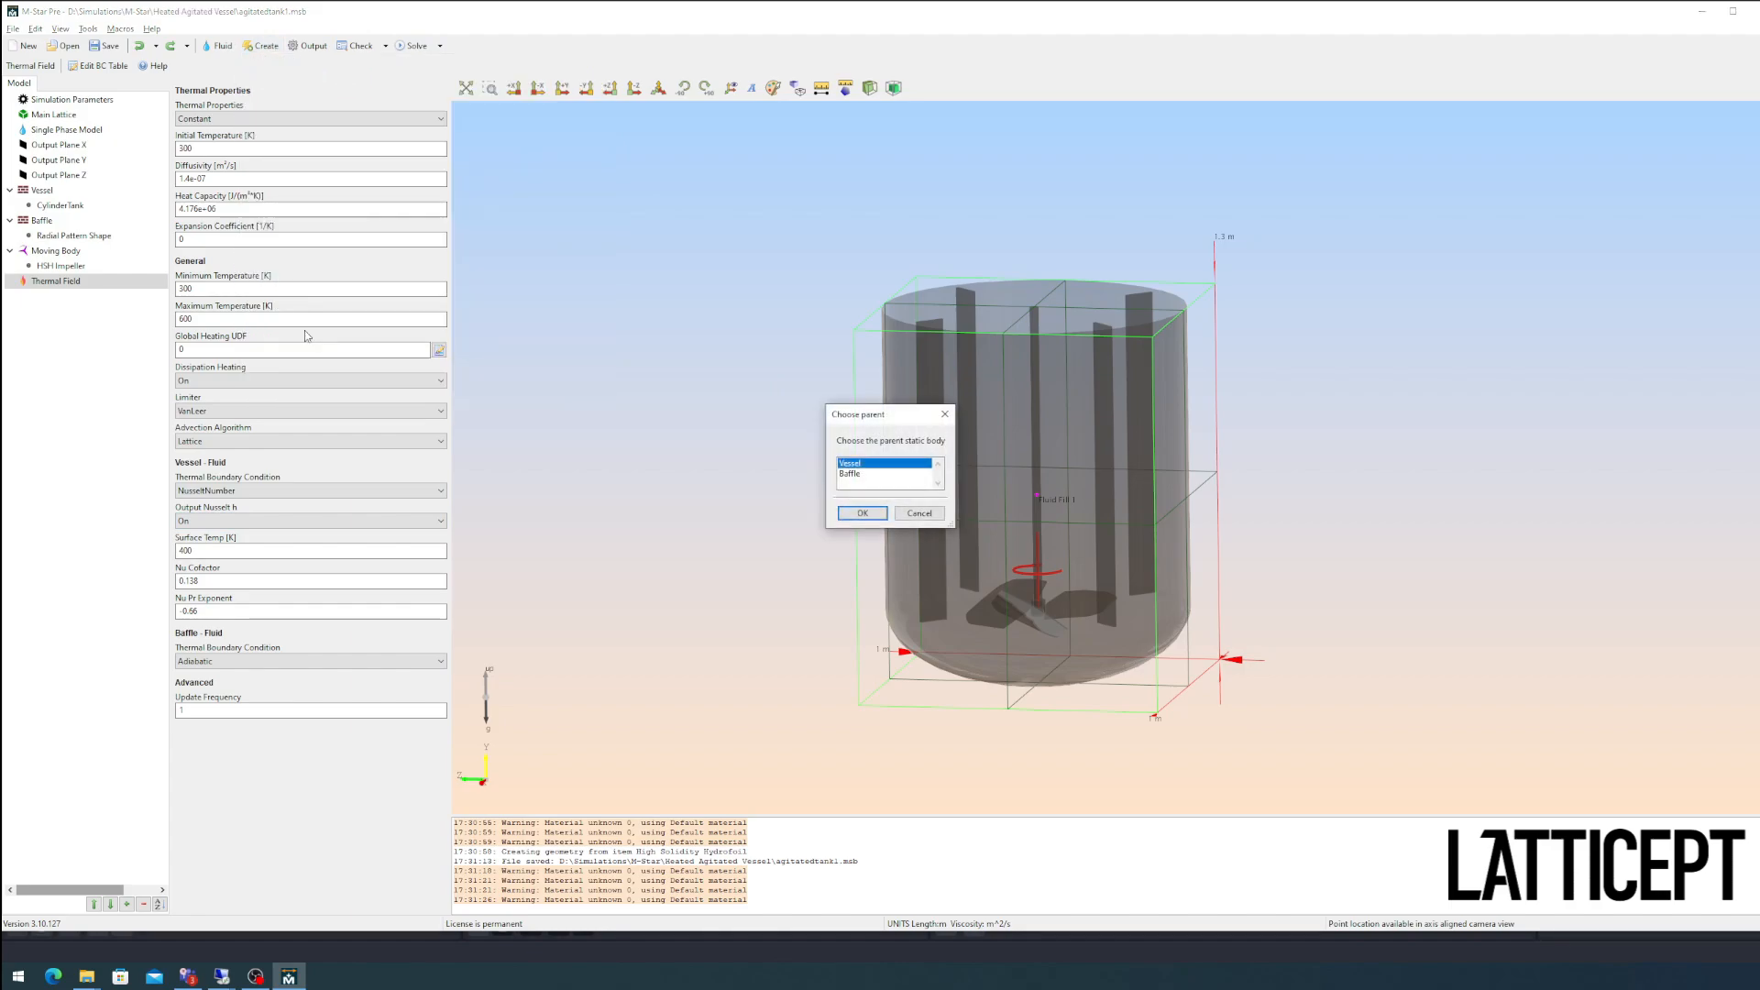
left_click(863, 513)
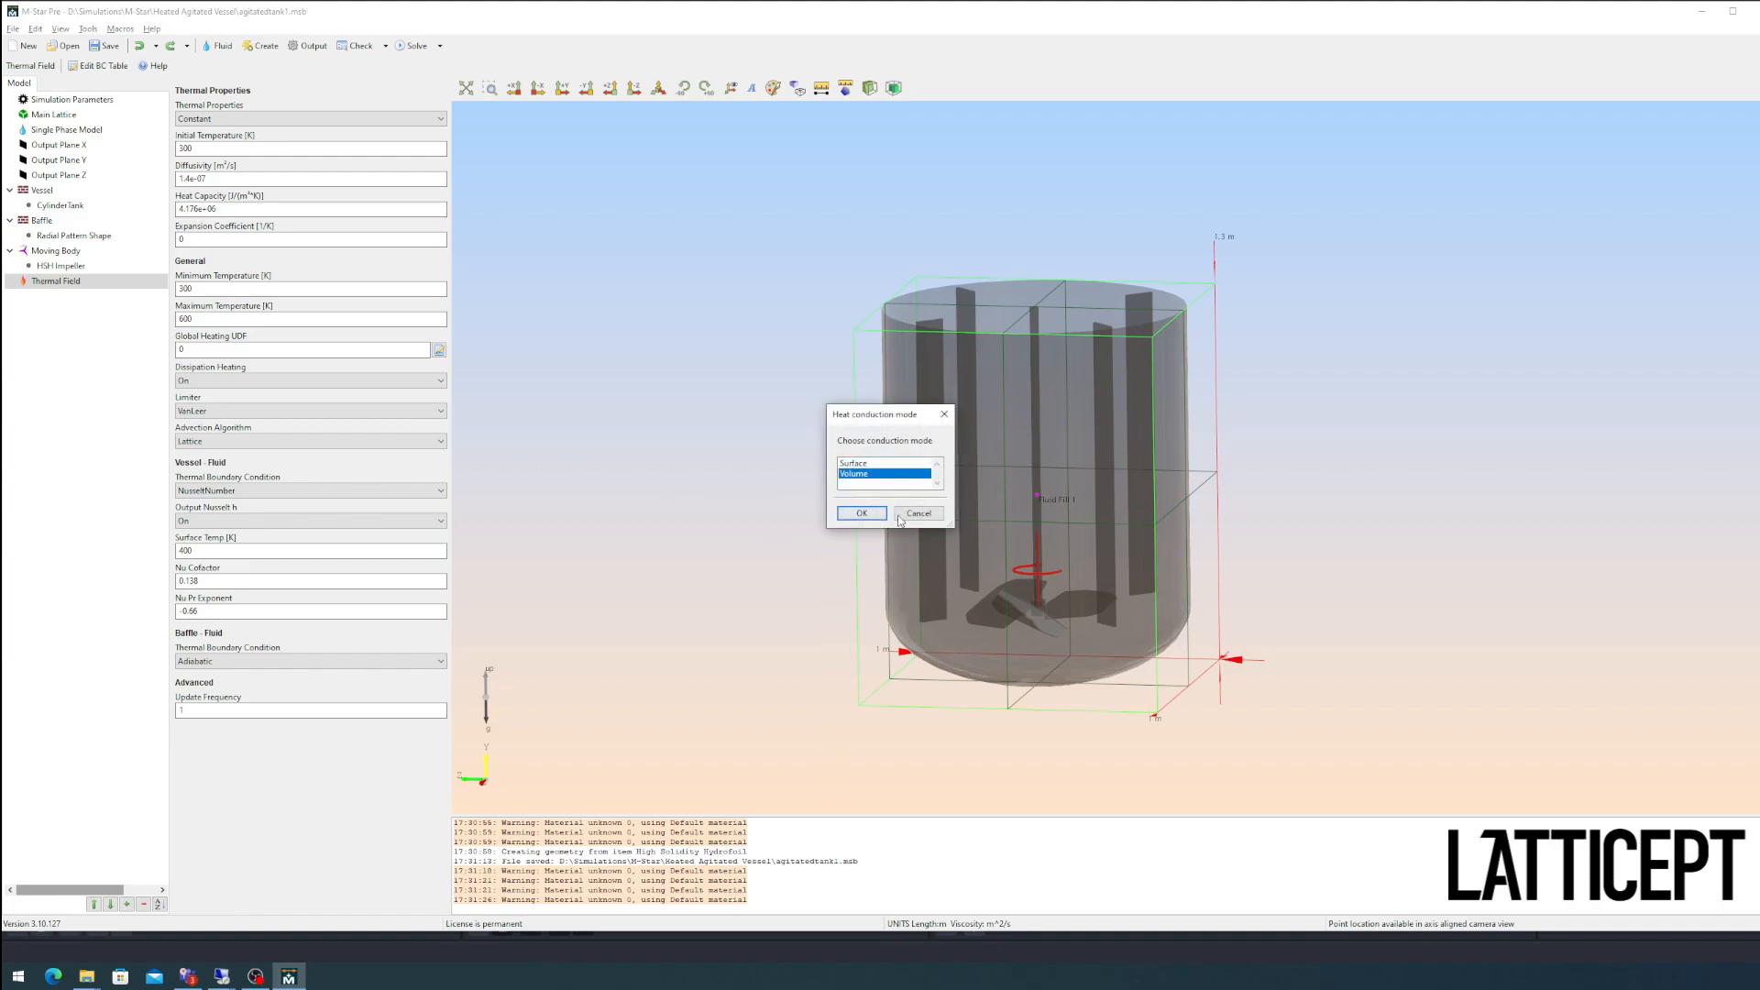
key("Up")
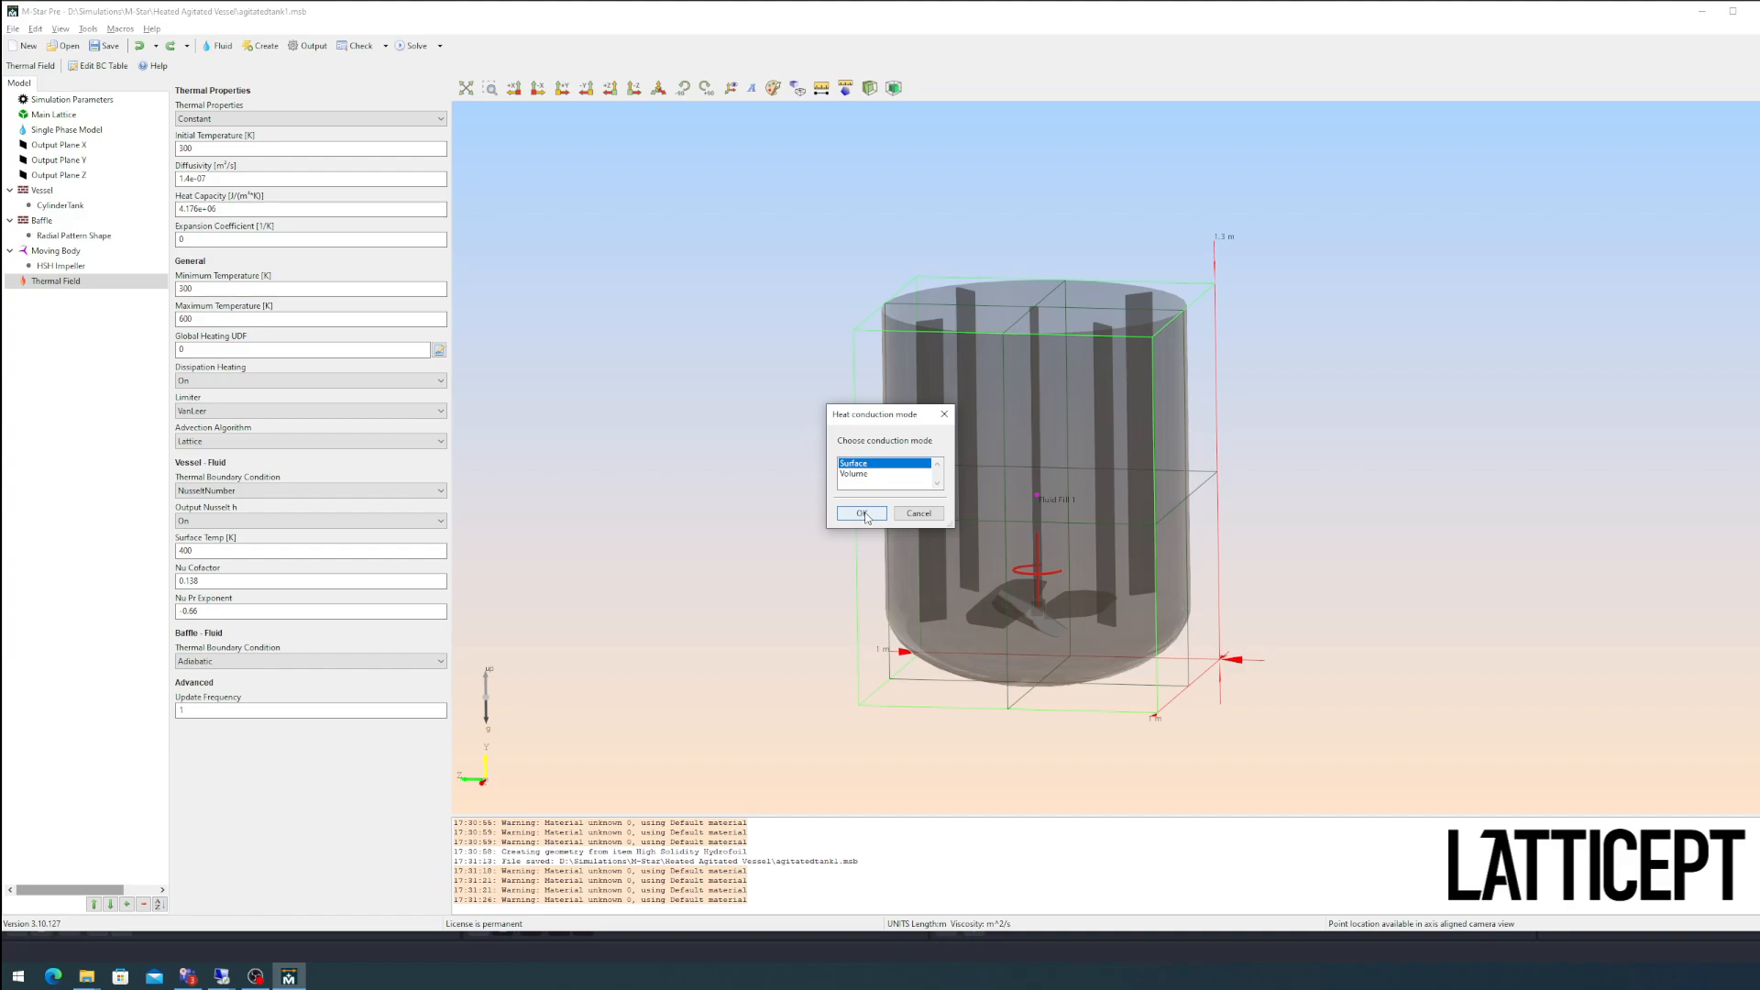
left_click(862, 514)
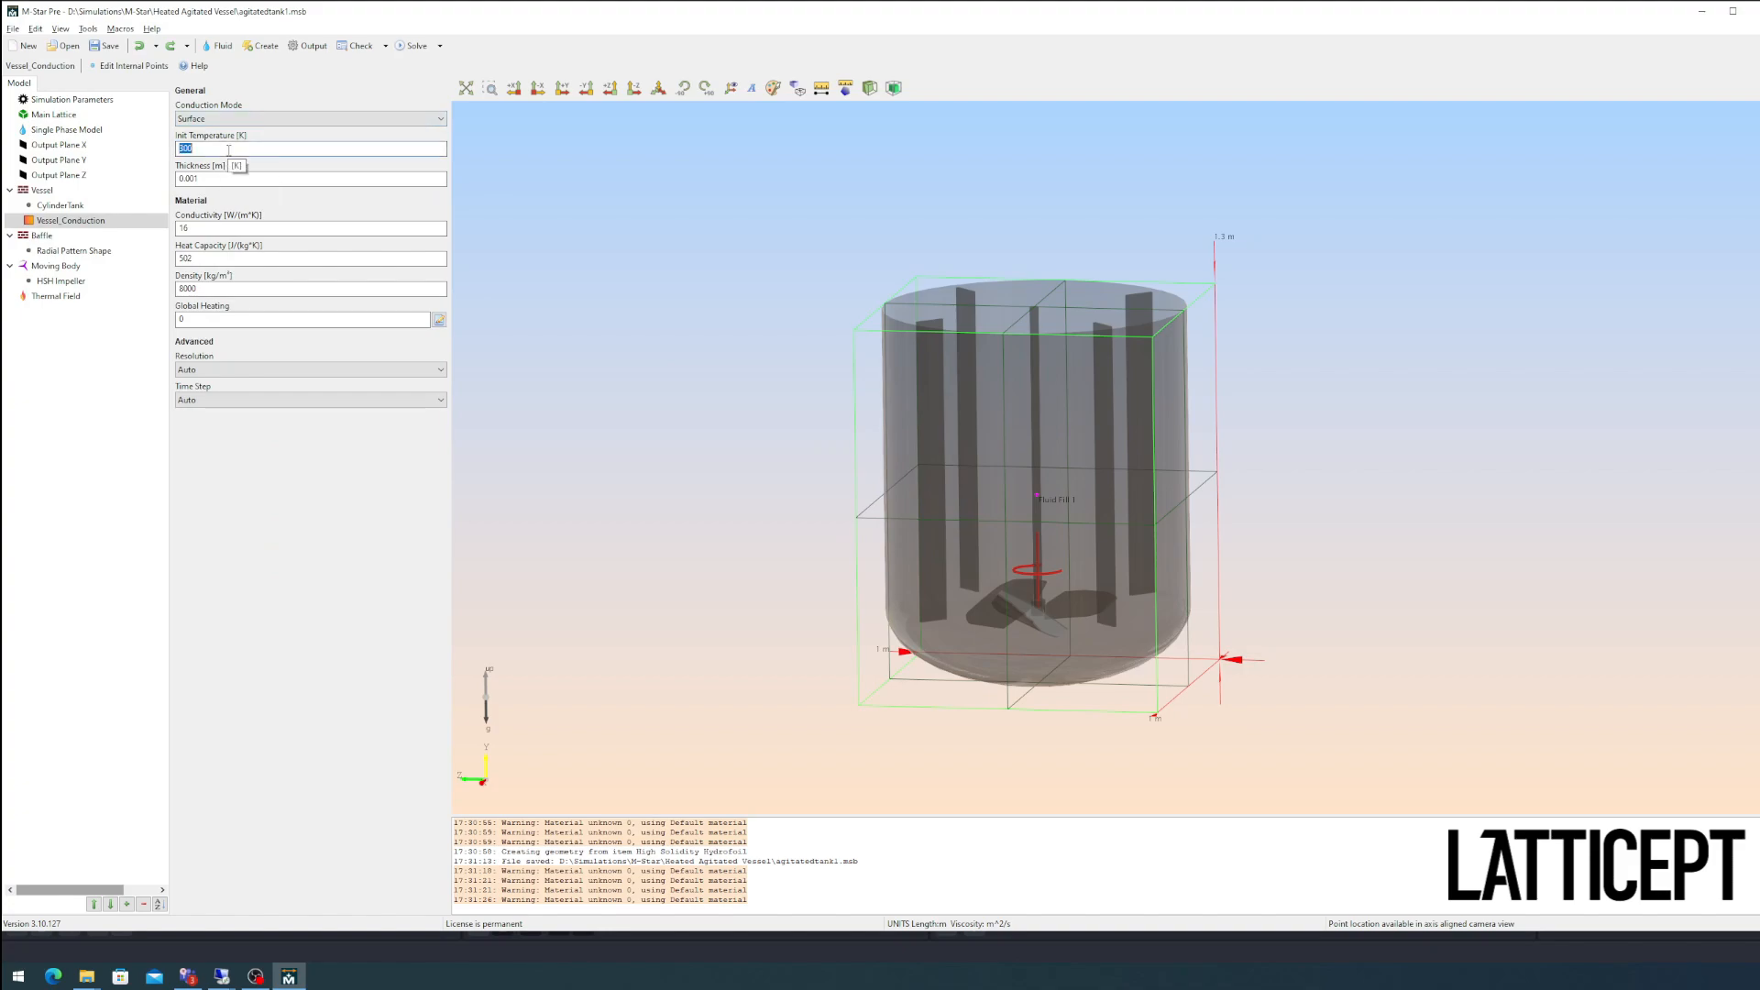
Step: Set the vessel conduction's wall thickness to 0.01 m and save the model to its current file
key("Tab")
type("0")
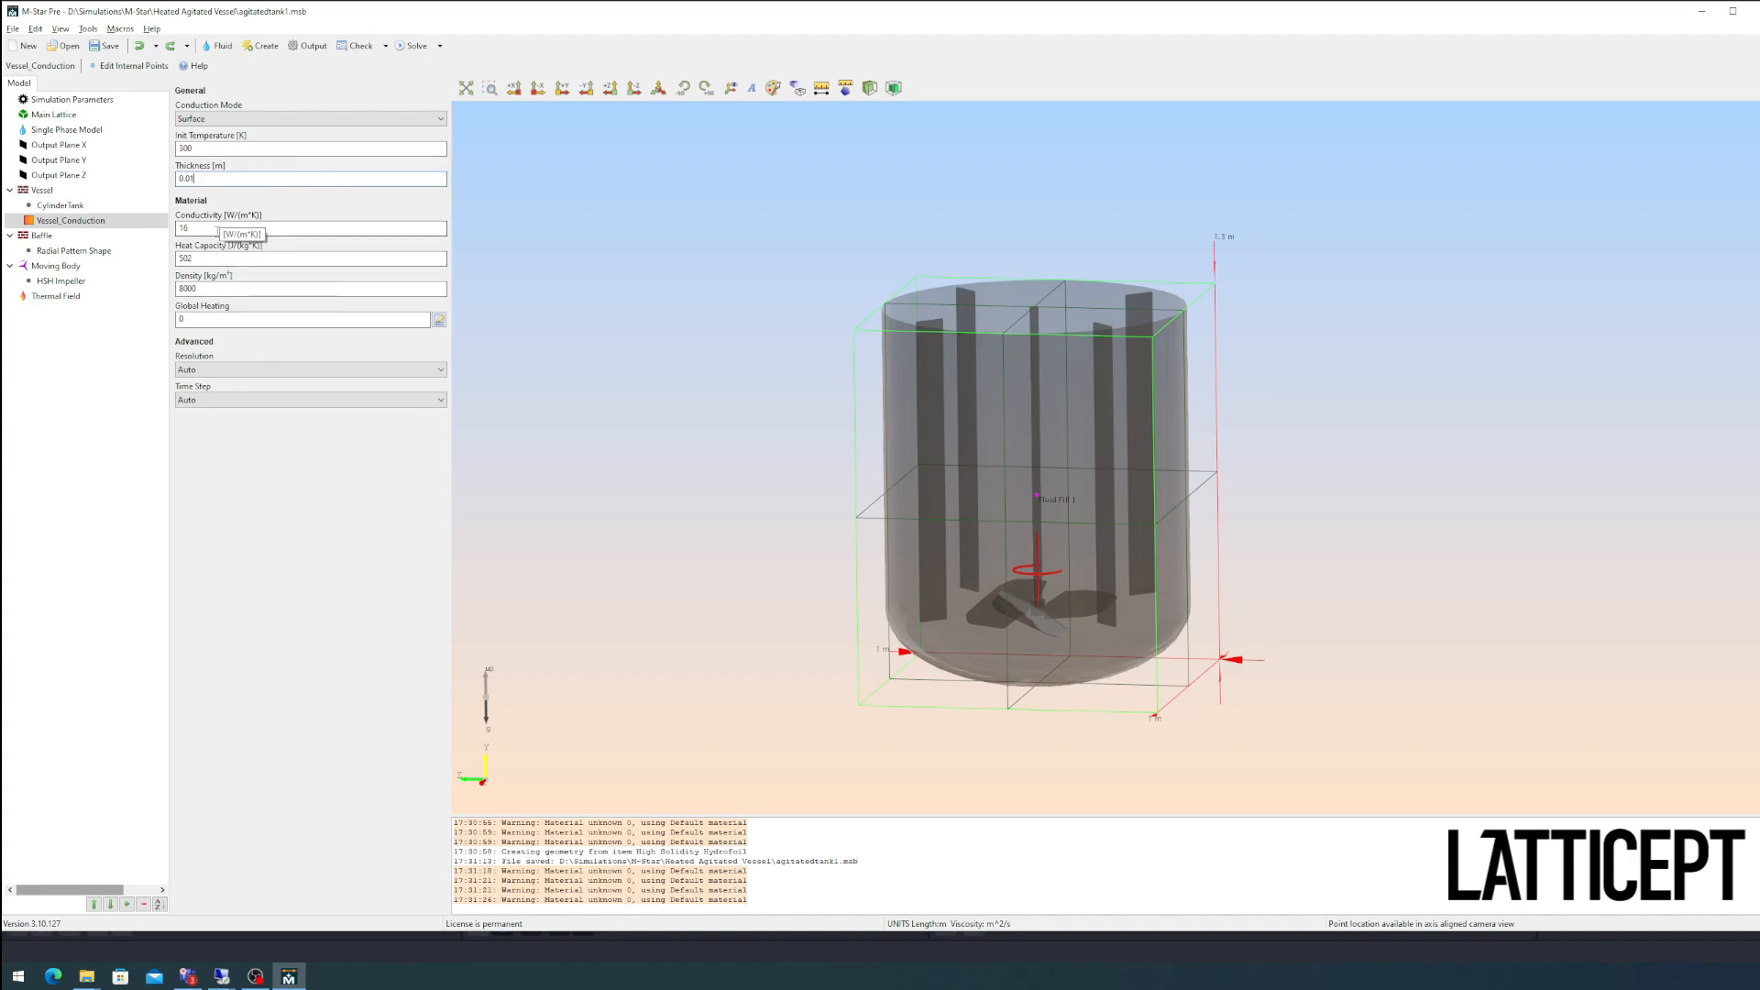
double_click(214, 229)
key("Tab")
key("Tab")
left_click(13, 28)
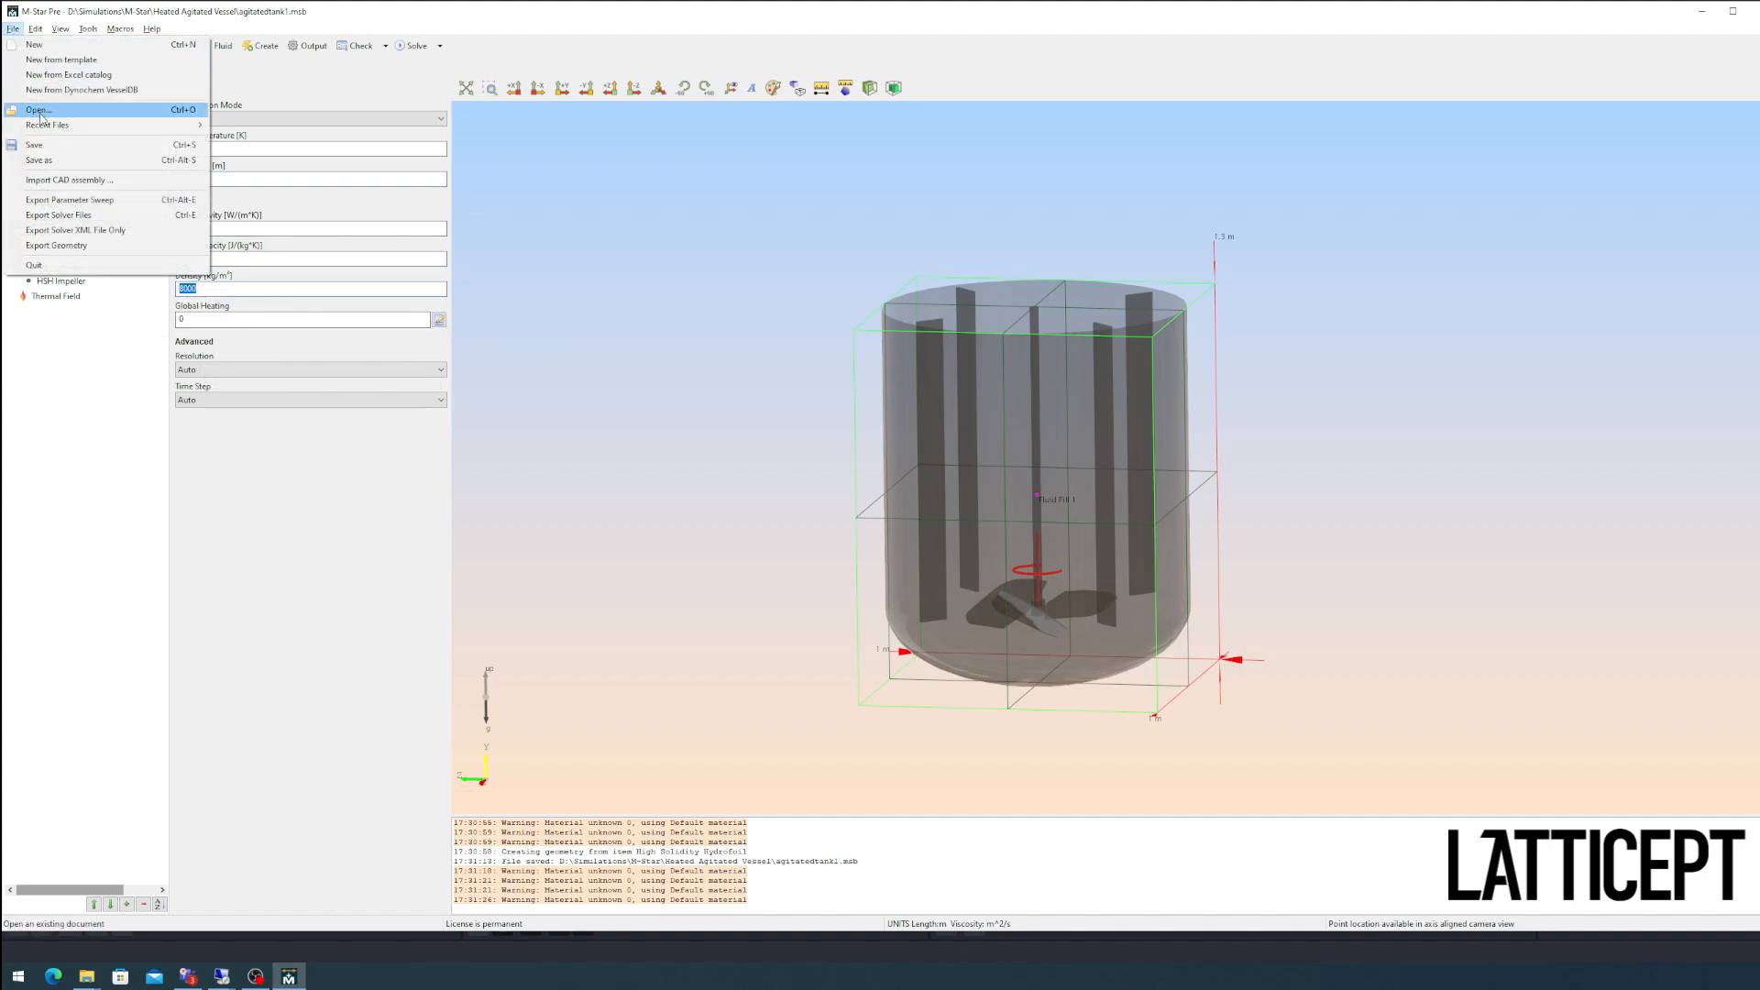
left_click(43, 149)
Step: Add a conduction surface boundary condition to Vessel_Conduction, using the parametric Coil from the geometry catalog as its geometry
left_click_drag(878, 302, 906, 387)
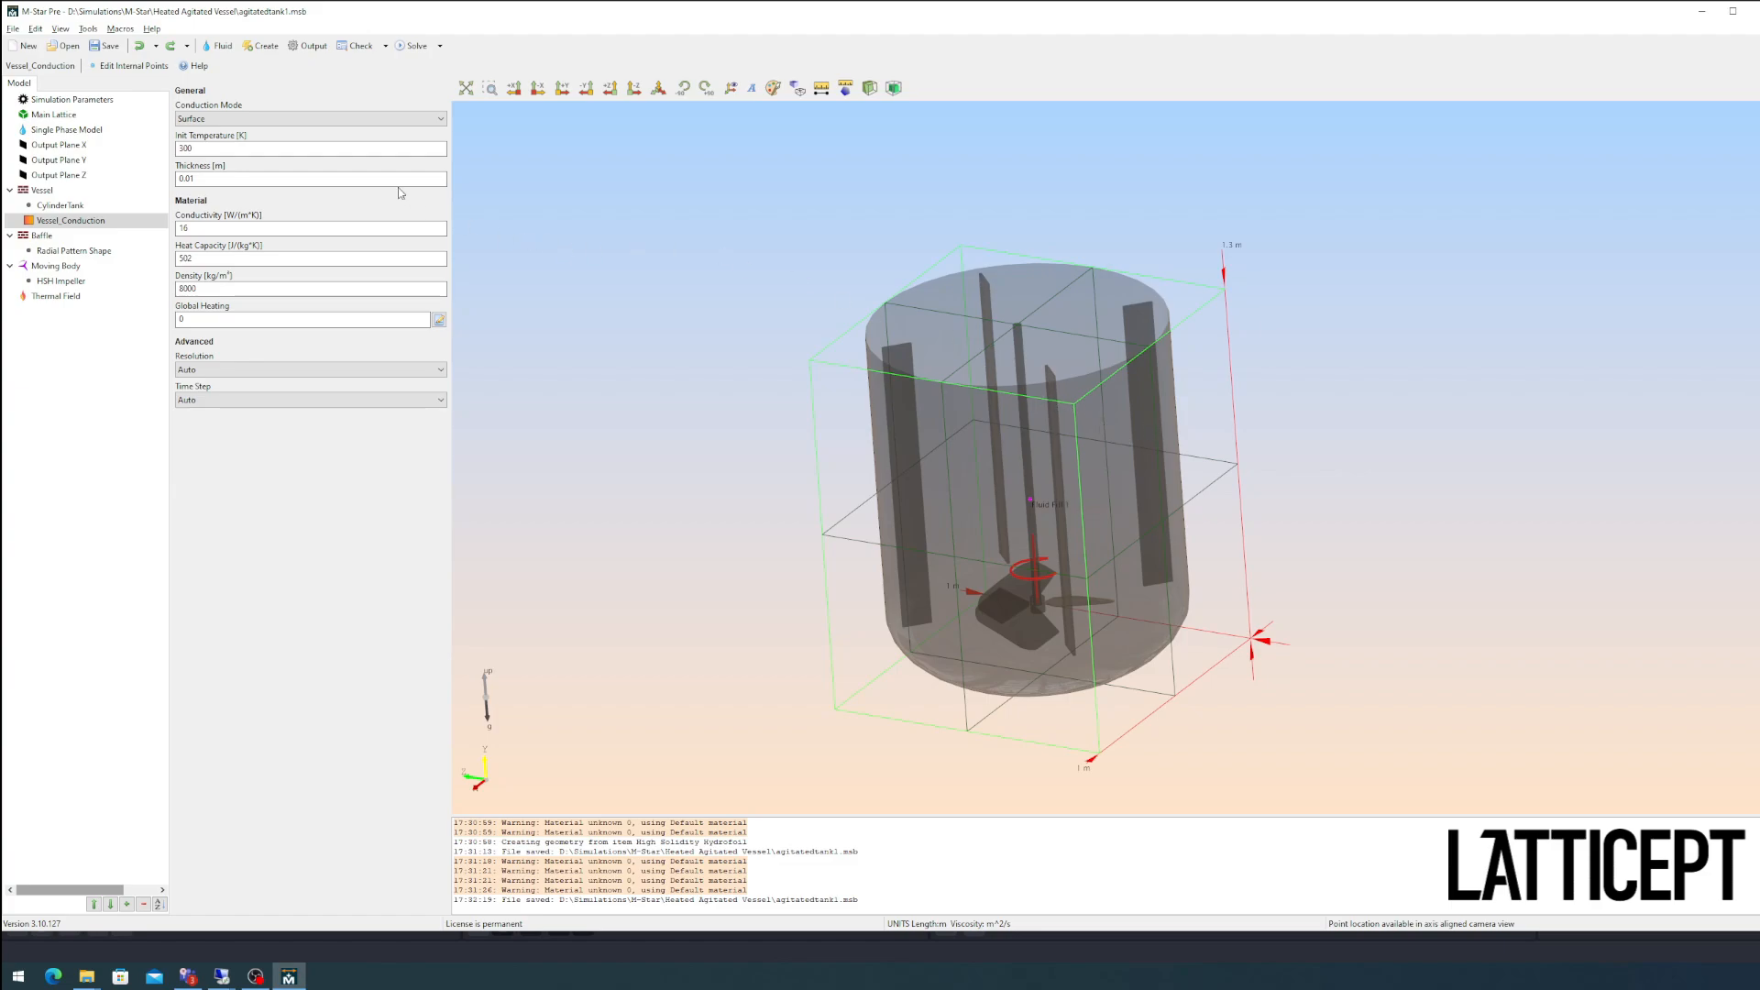
left_click(264, 46)
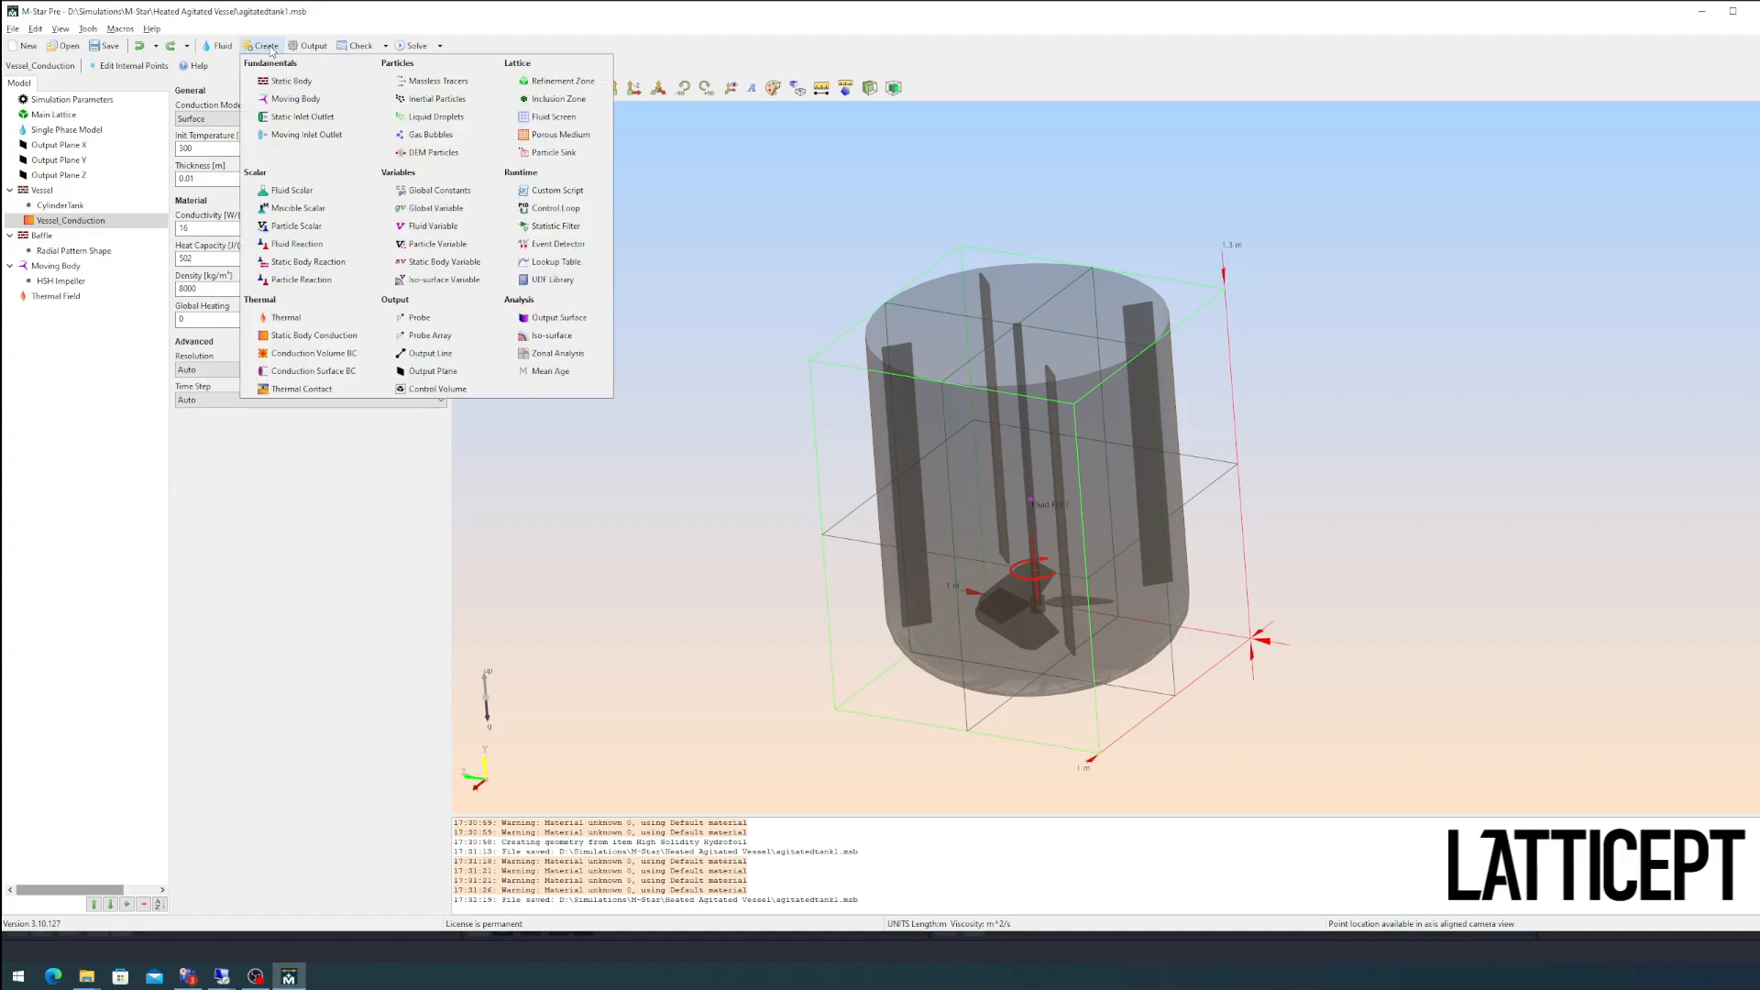
left_click(354, 372)
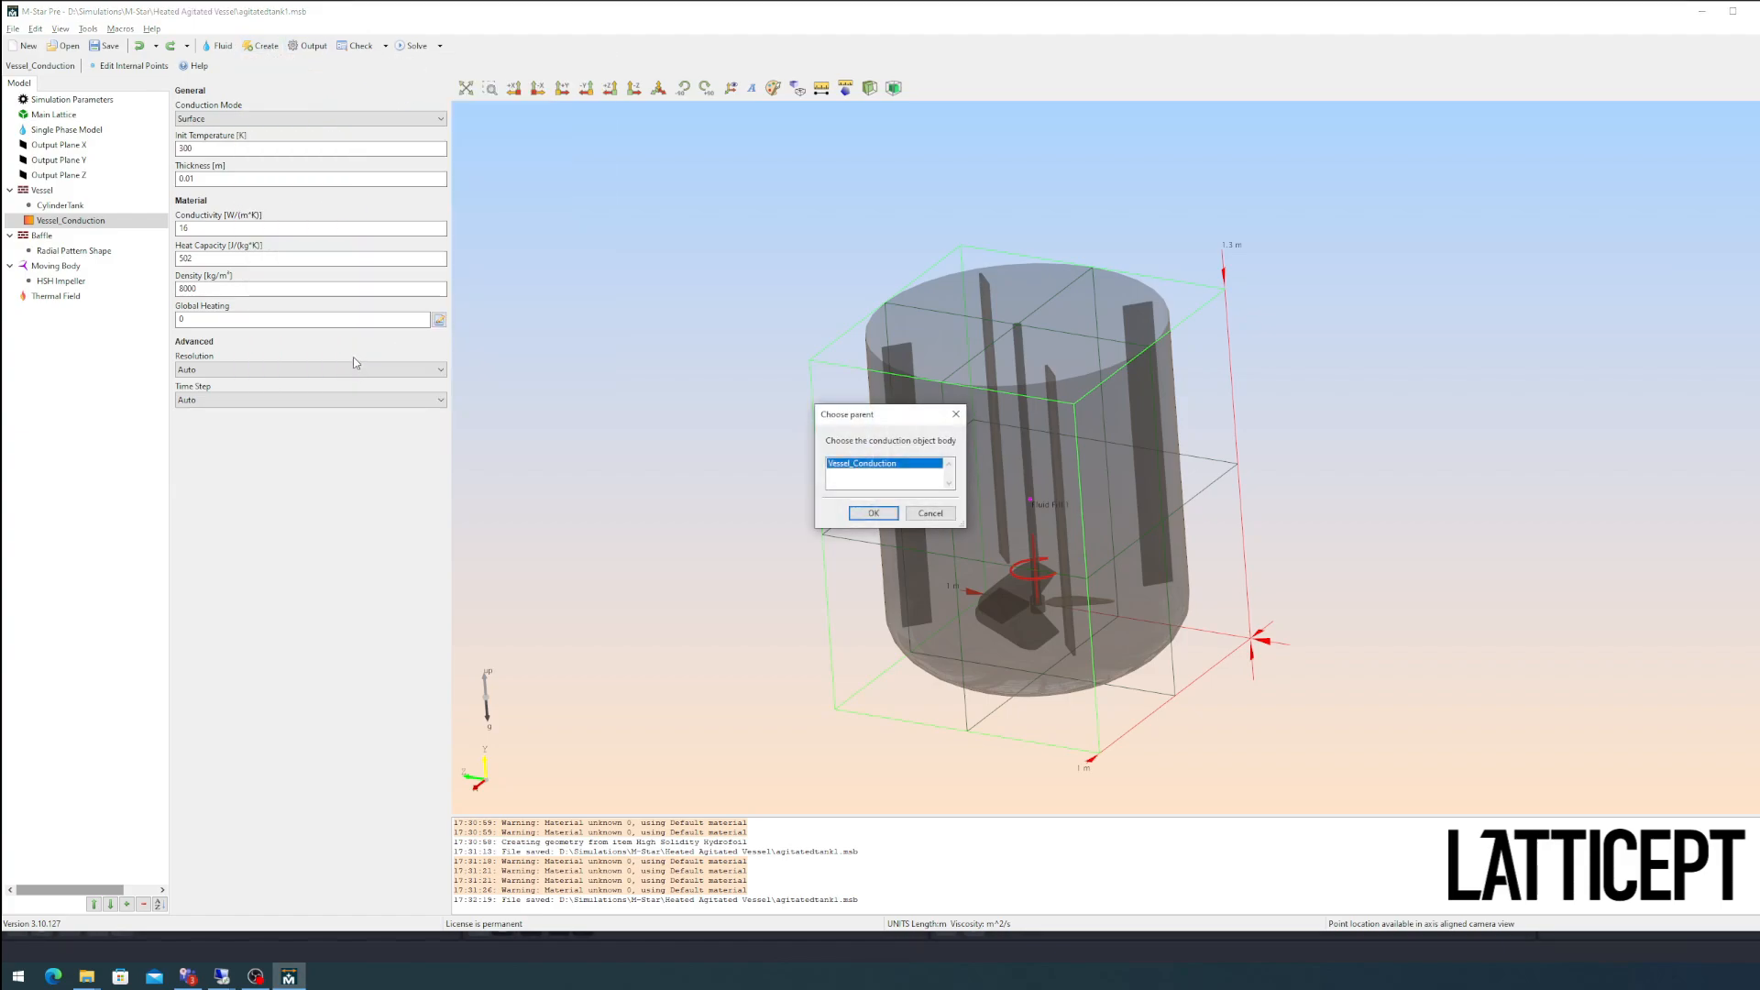
left_click(875, 514)
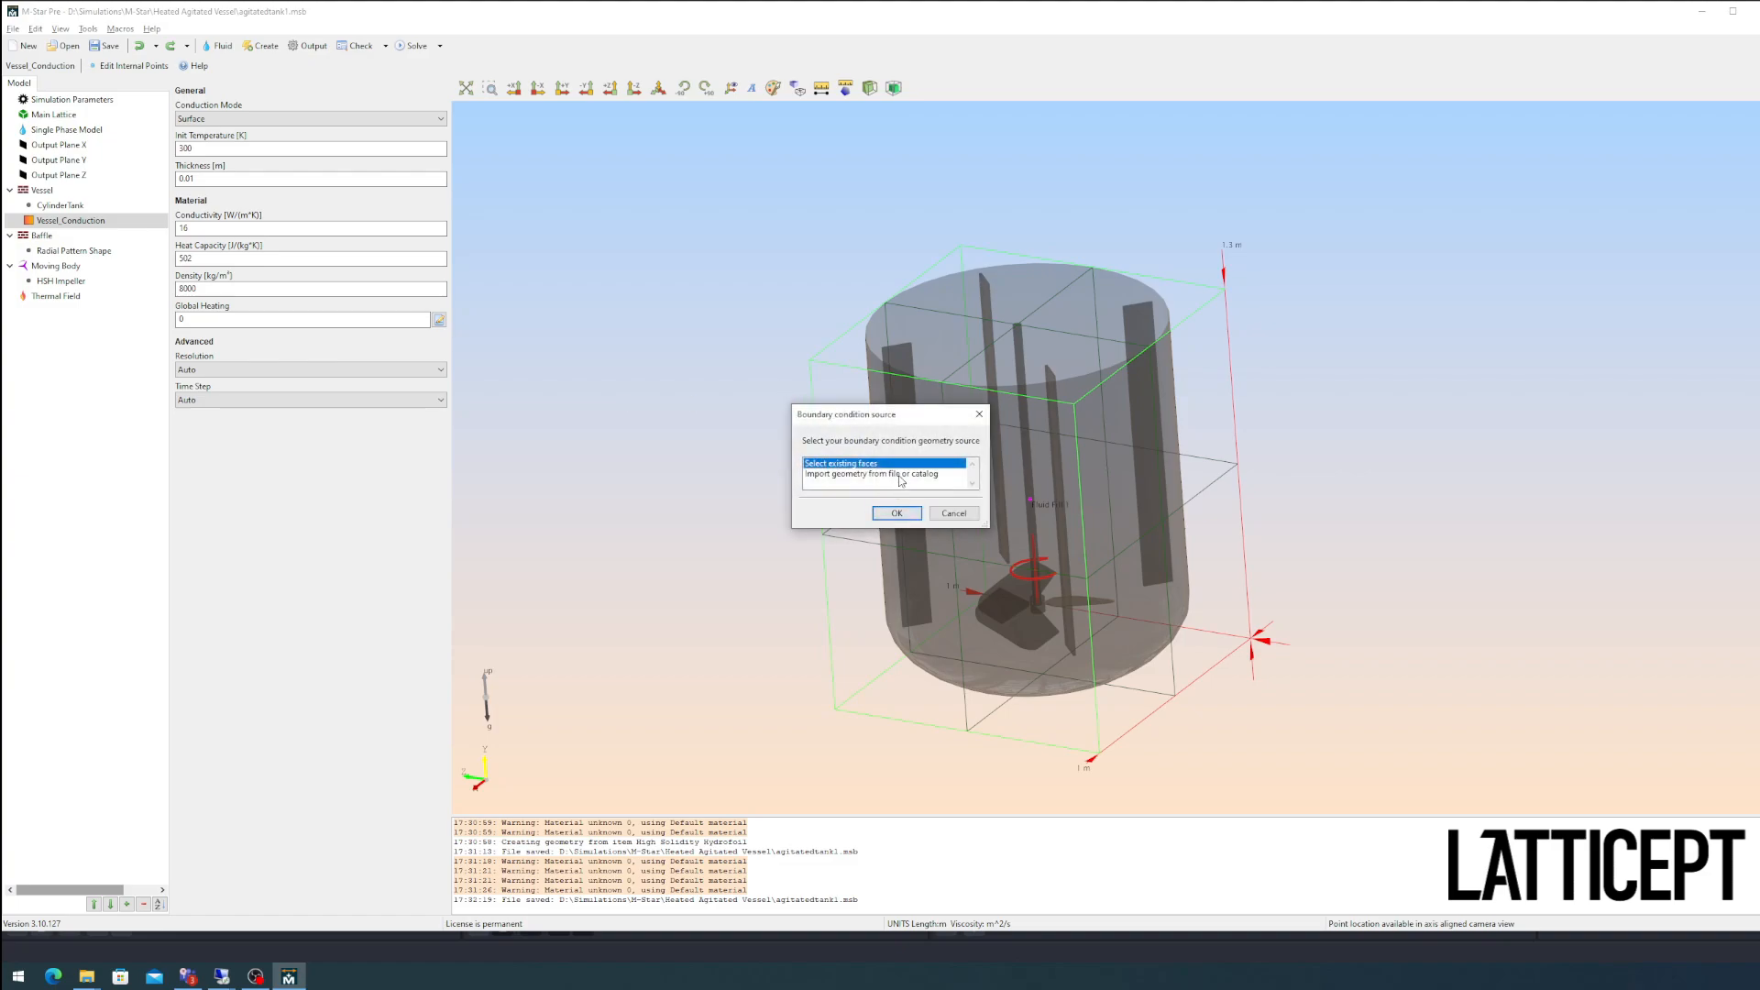
left_click(901, 476)
left_click(900, 515)
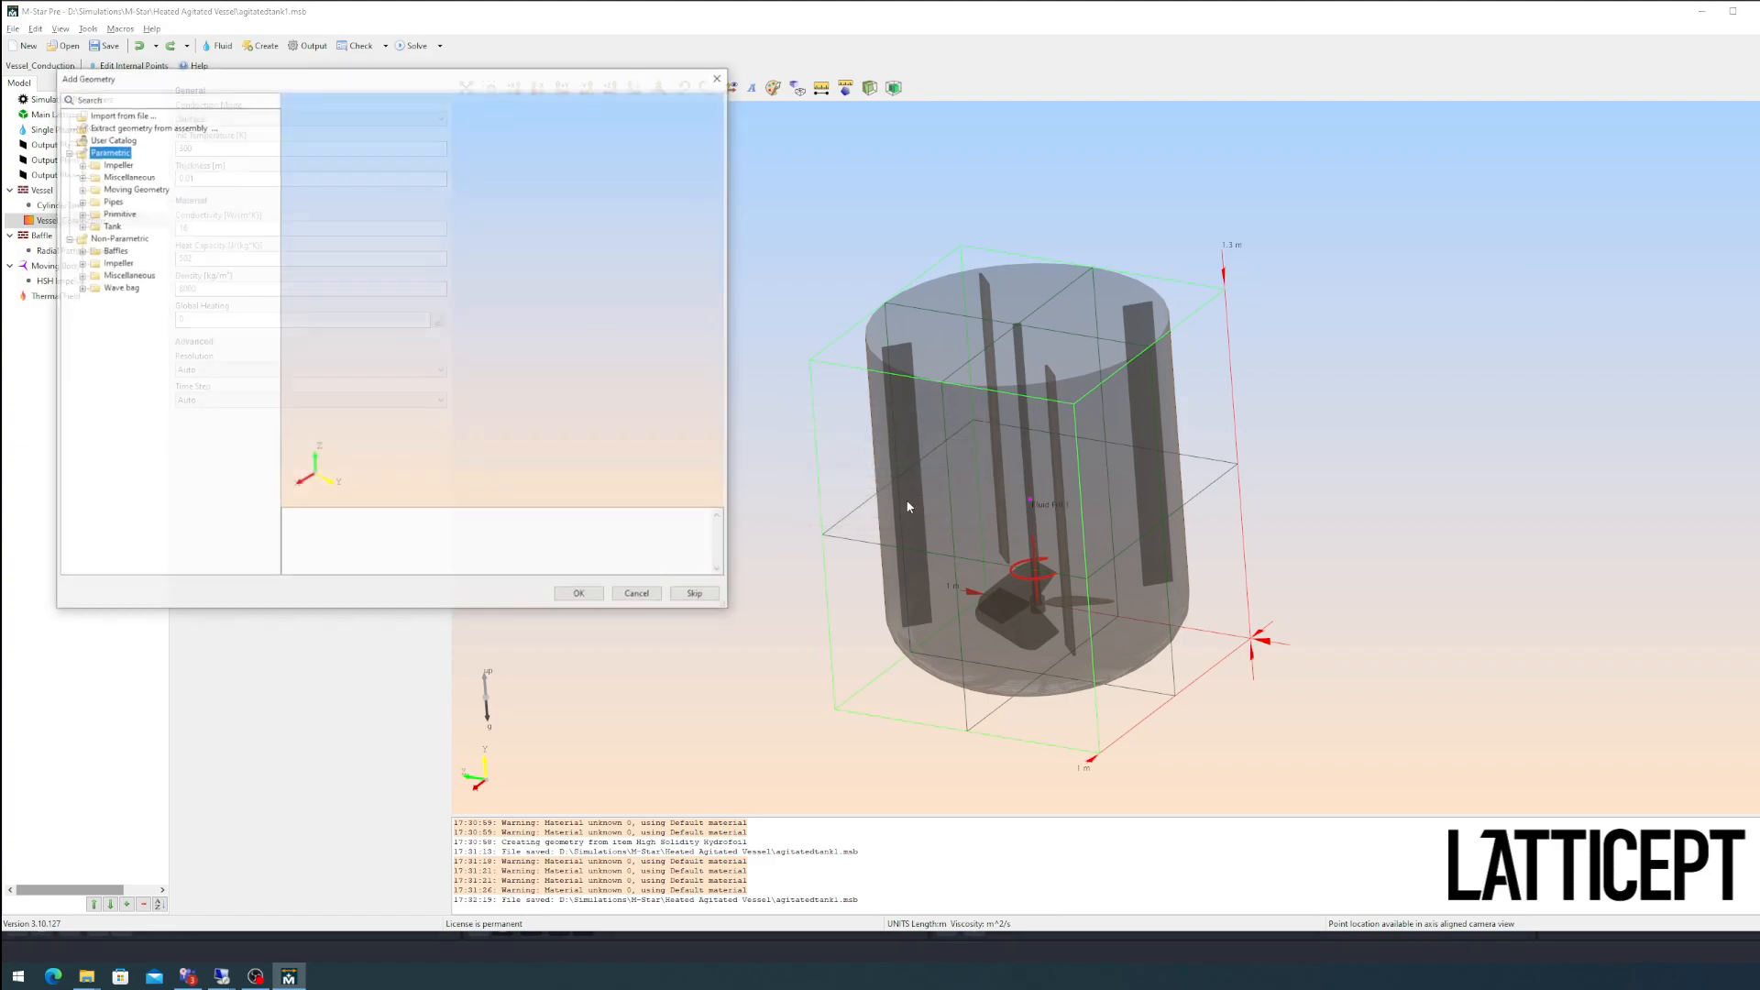
double_click(89, 176)
left_click(121, 200)
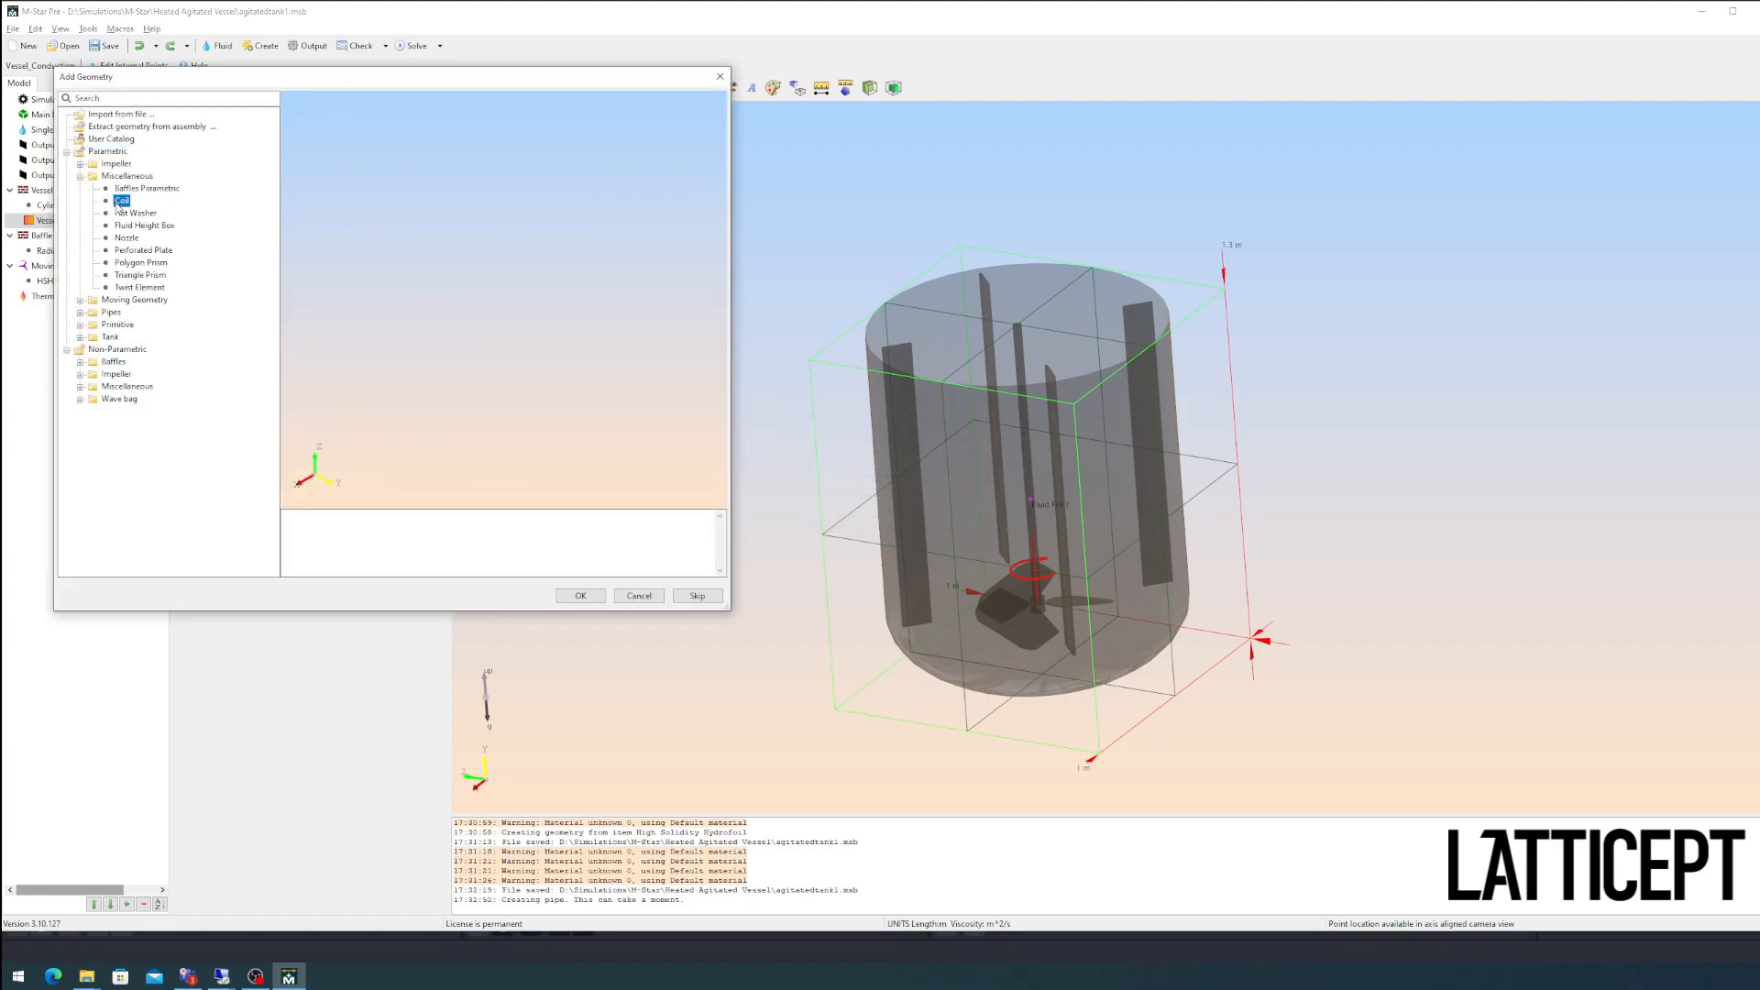
left_click(581, 596)
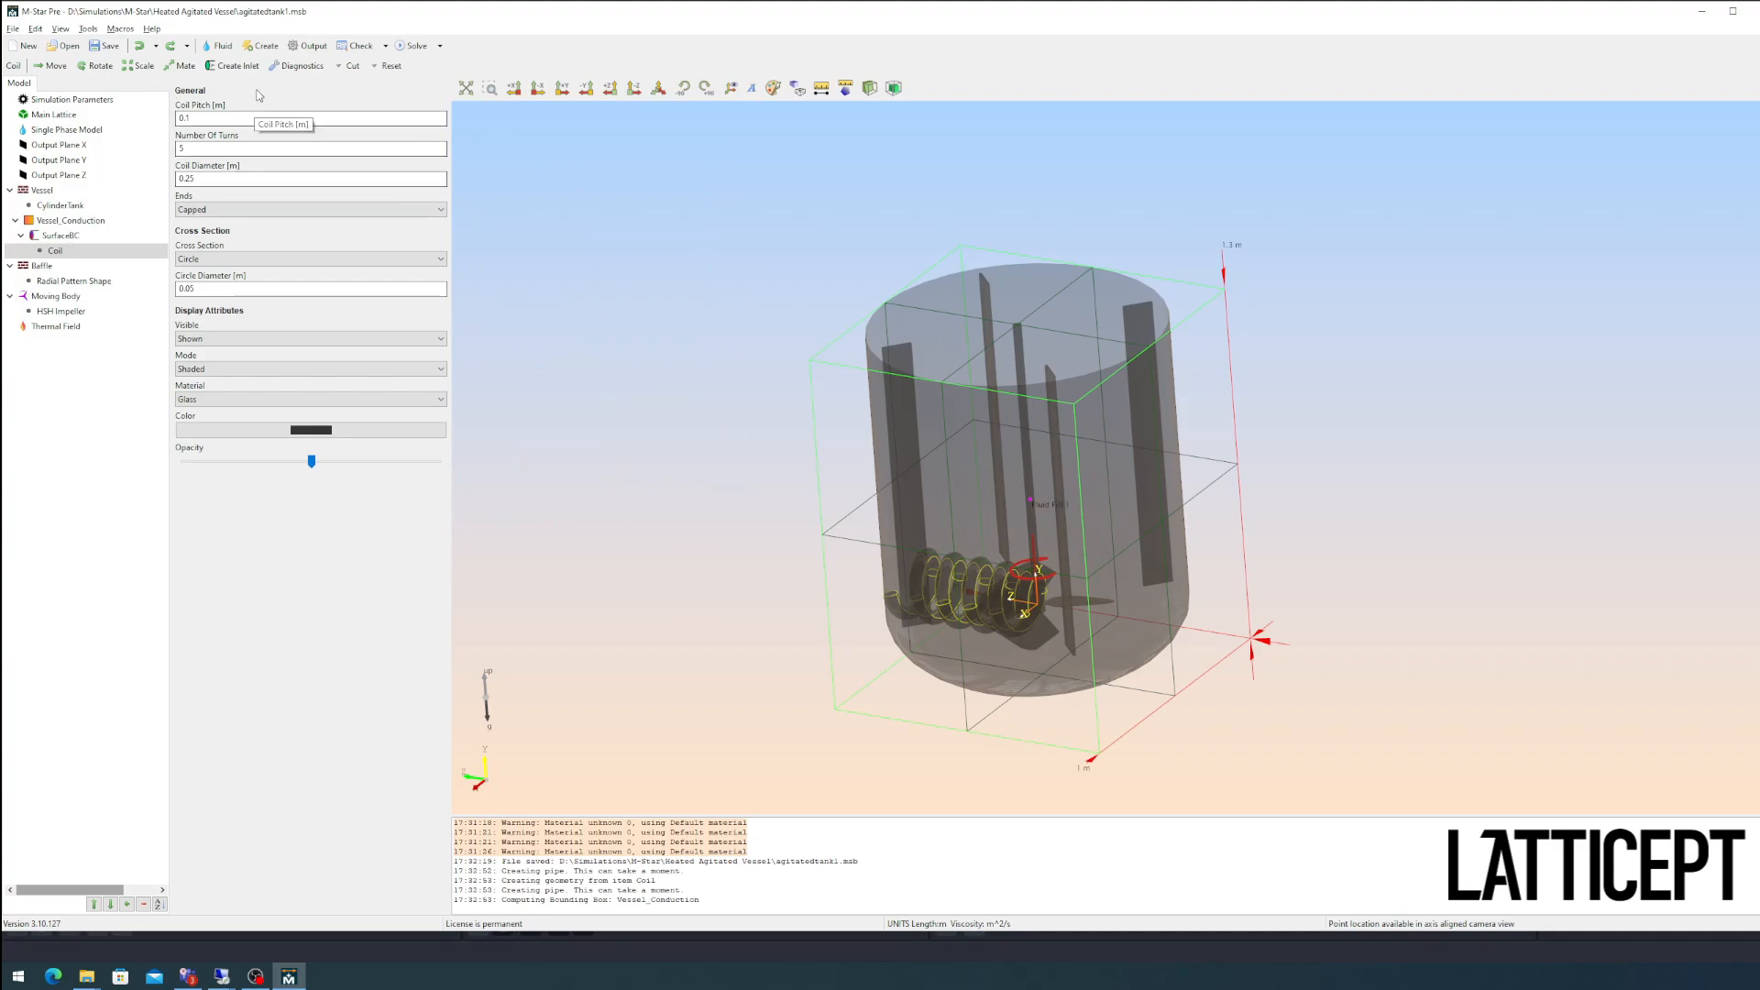
Step: Rotate the coil 270 degrees about the global X axis so that it stands upright in the vessel
left_click(95, 66)
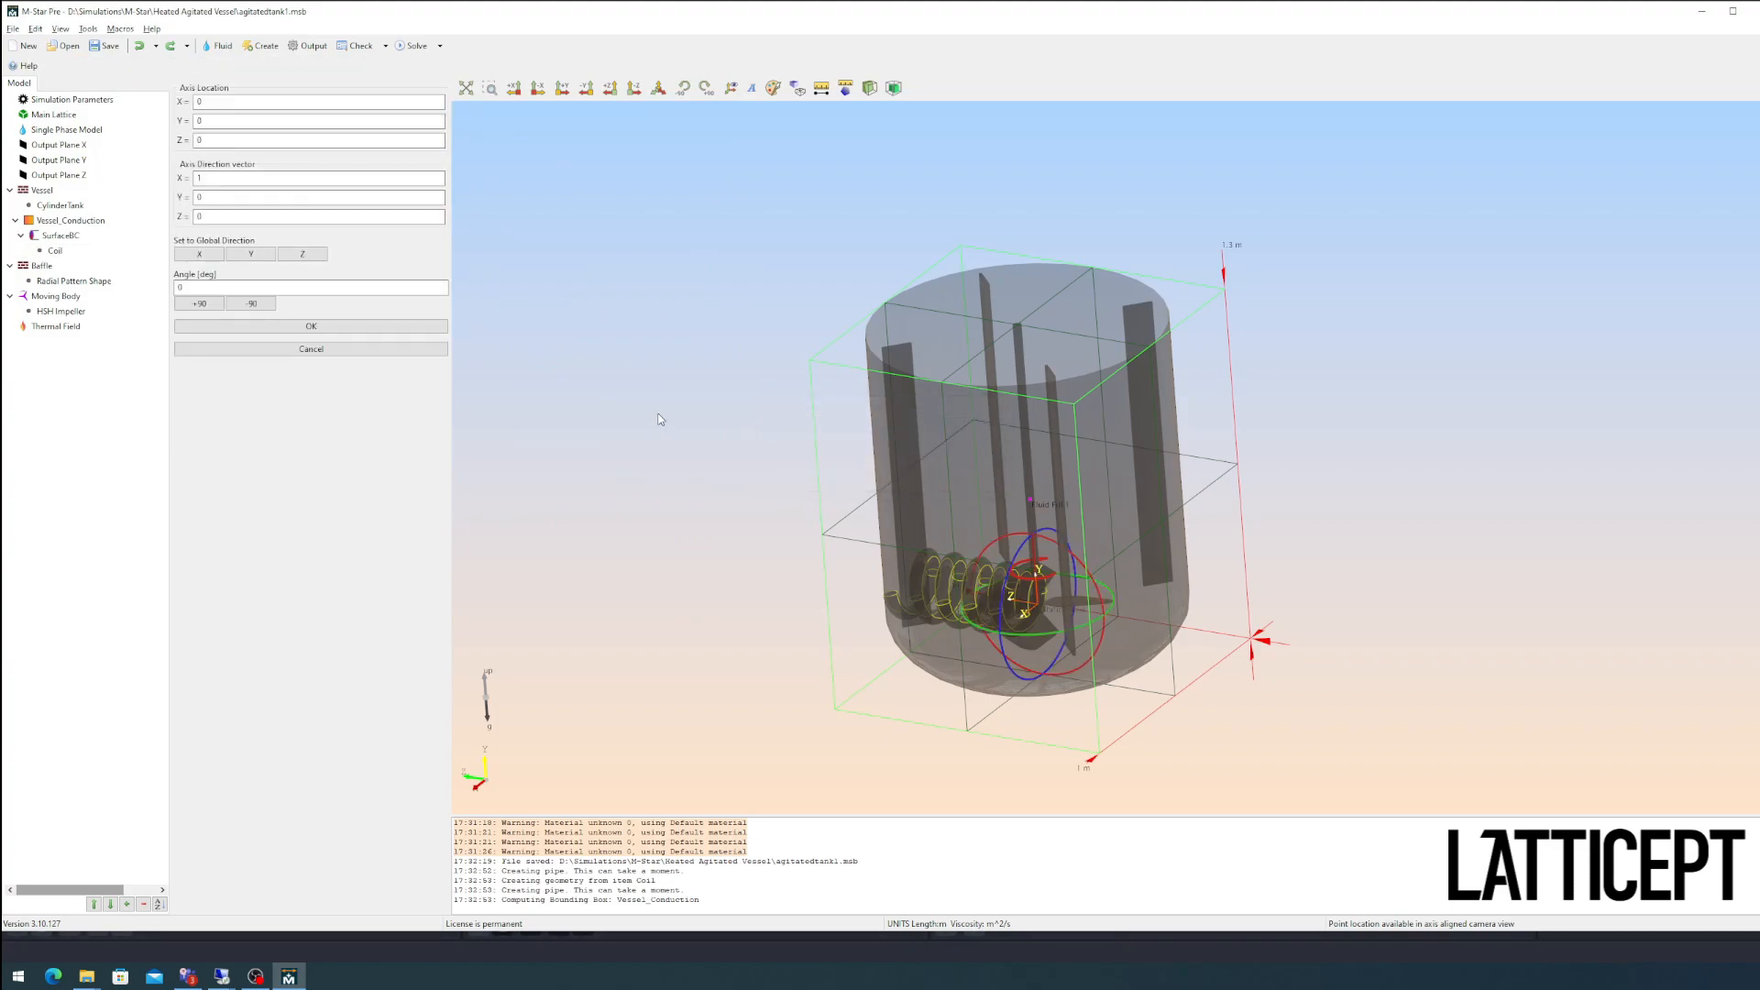
left_click(199, 253)
left_click(202, 304)
left_click(203, 305)
left_click(202, 304)
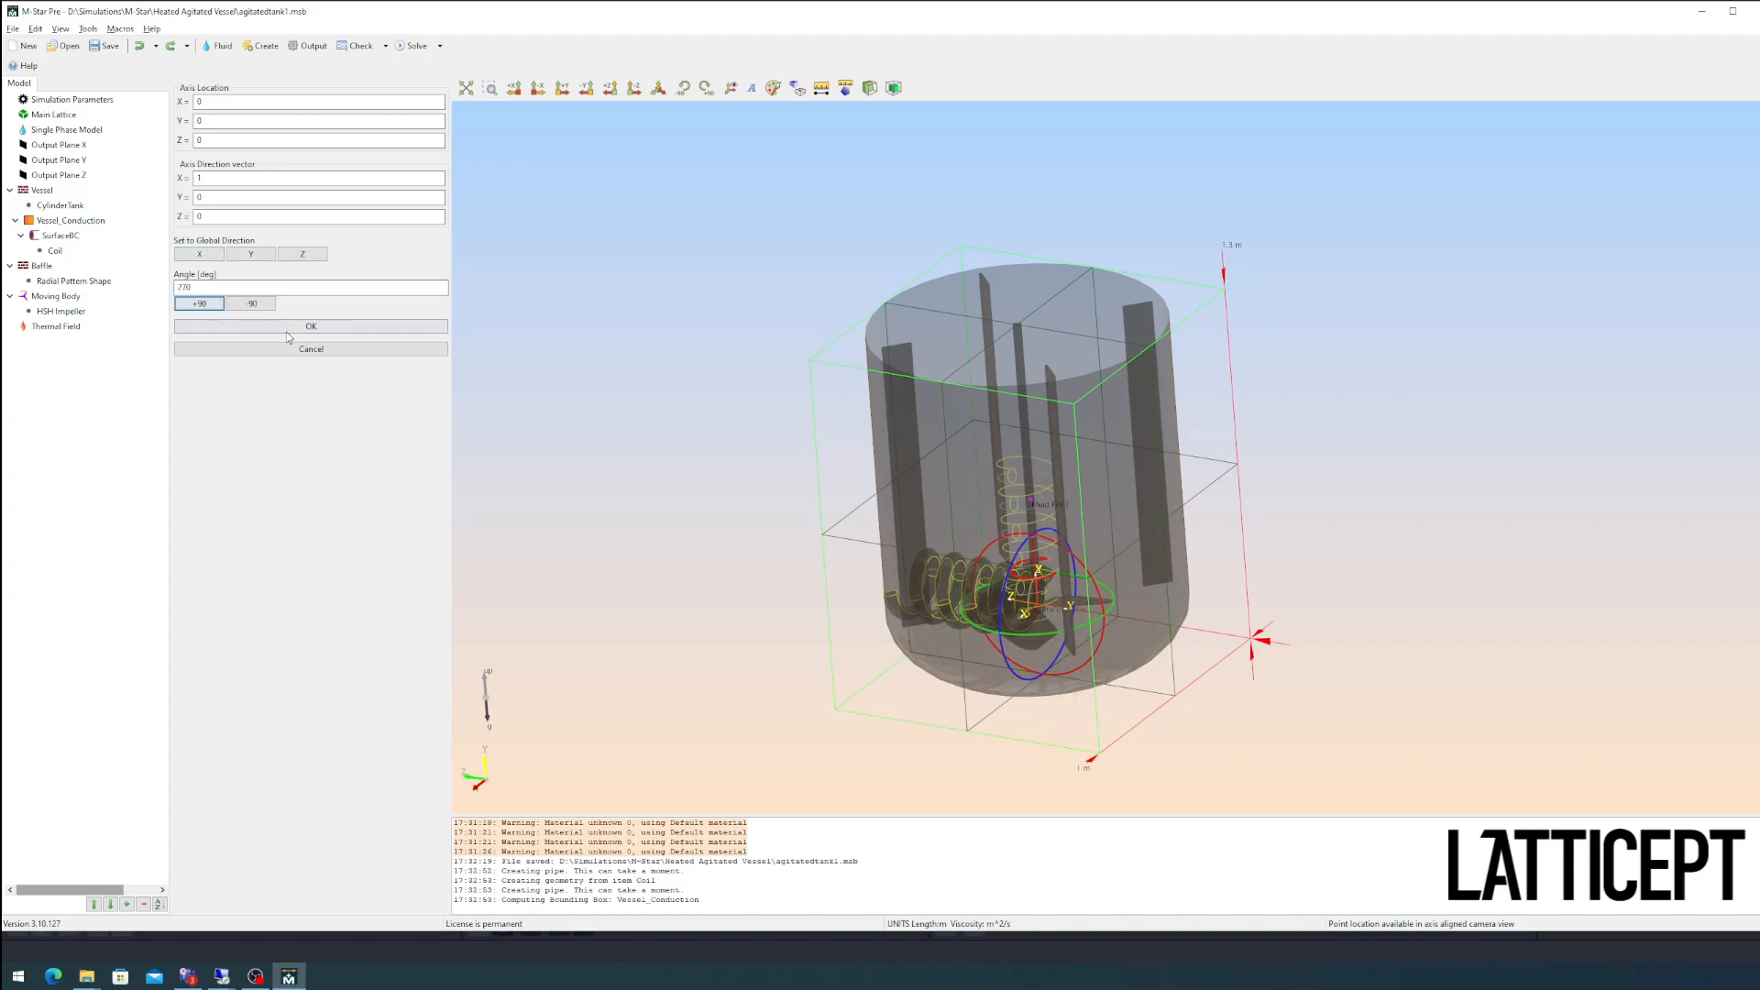
left_click(292, 330)
Step: Set the coil's diameter to 1.08 m and its circular cross-section's diameter to 0.0889 m
left_click_drag(988, 676, 1127, 627)
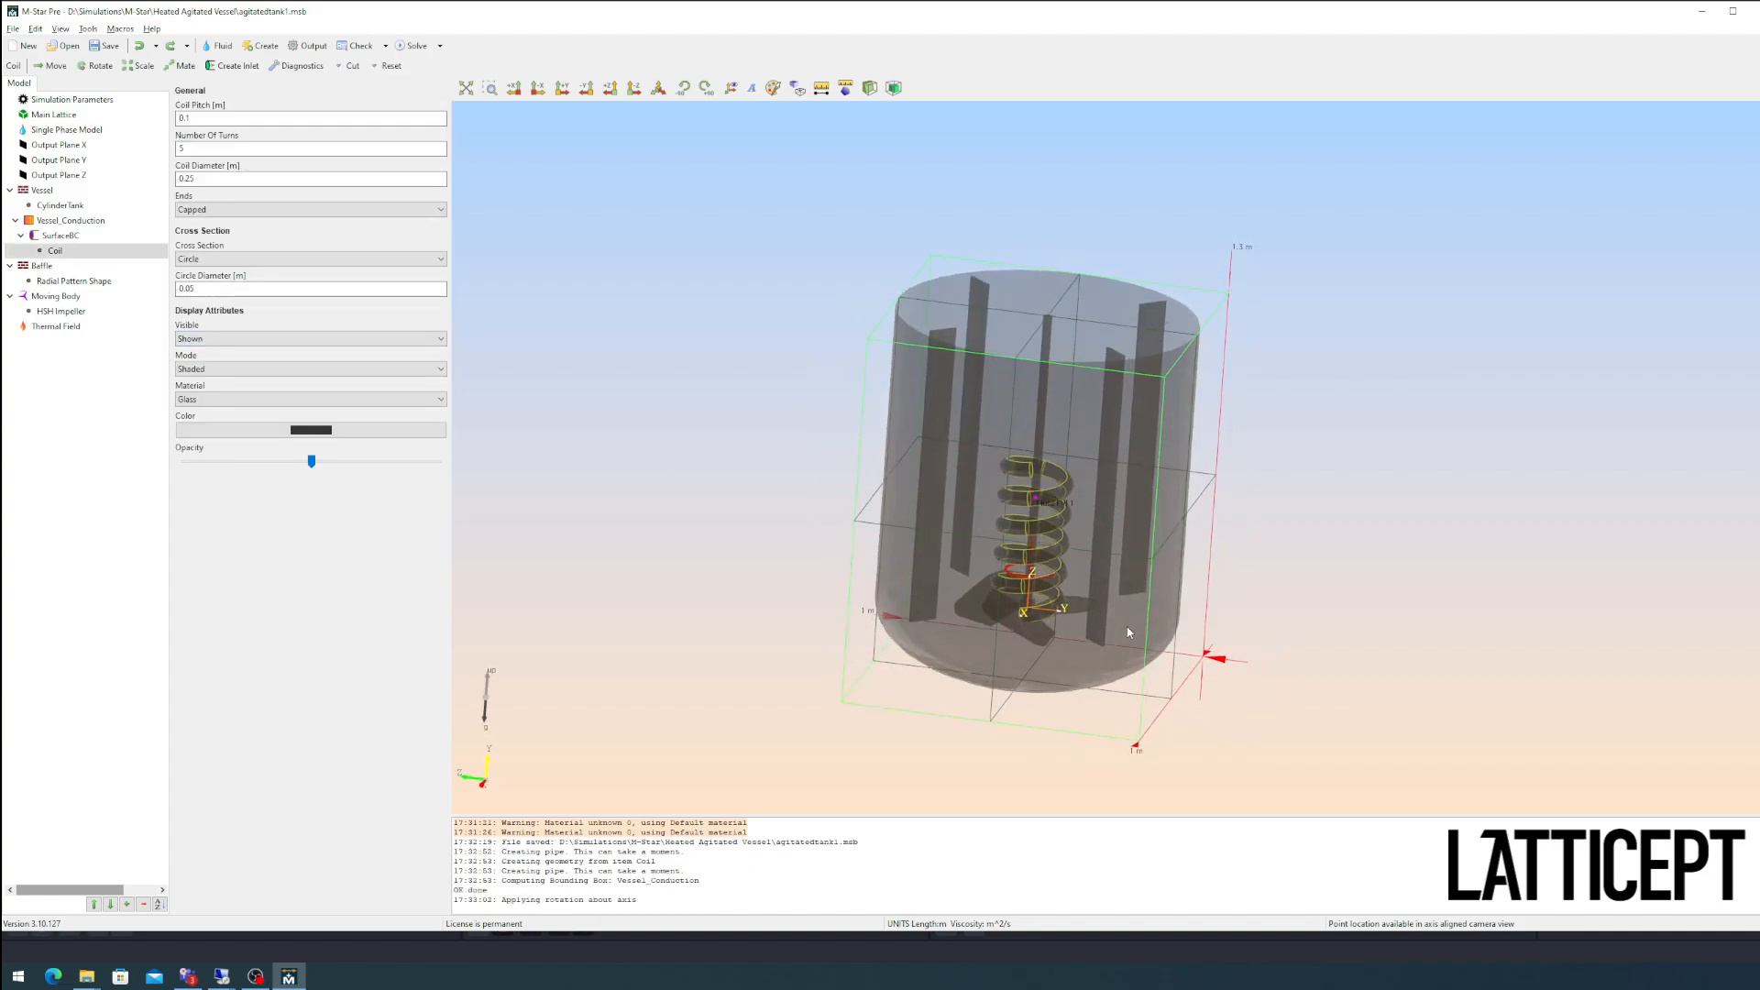
double_click(229, 181)
type("1.08")
key("Return")
left_click_drag(912, 330, 787, 349)
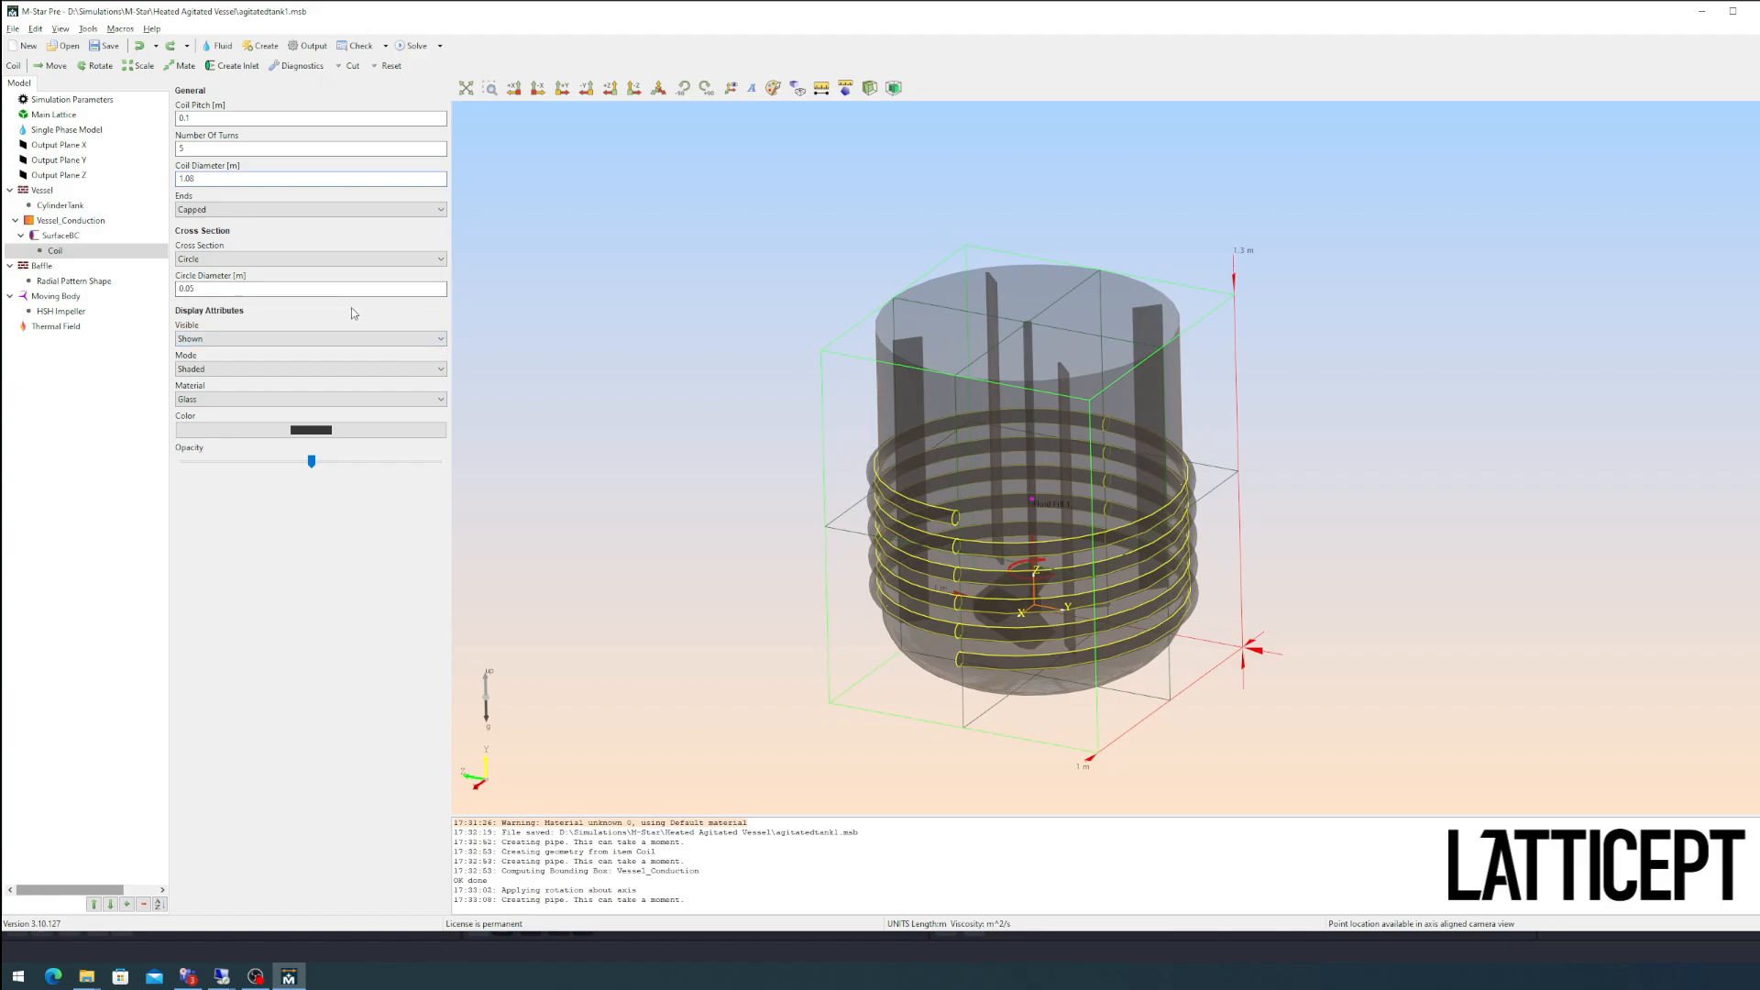
left_click(303, 293)
type("0.0889")
key("Return")
left_click_drag(1107, 550, 1137, 511)
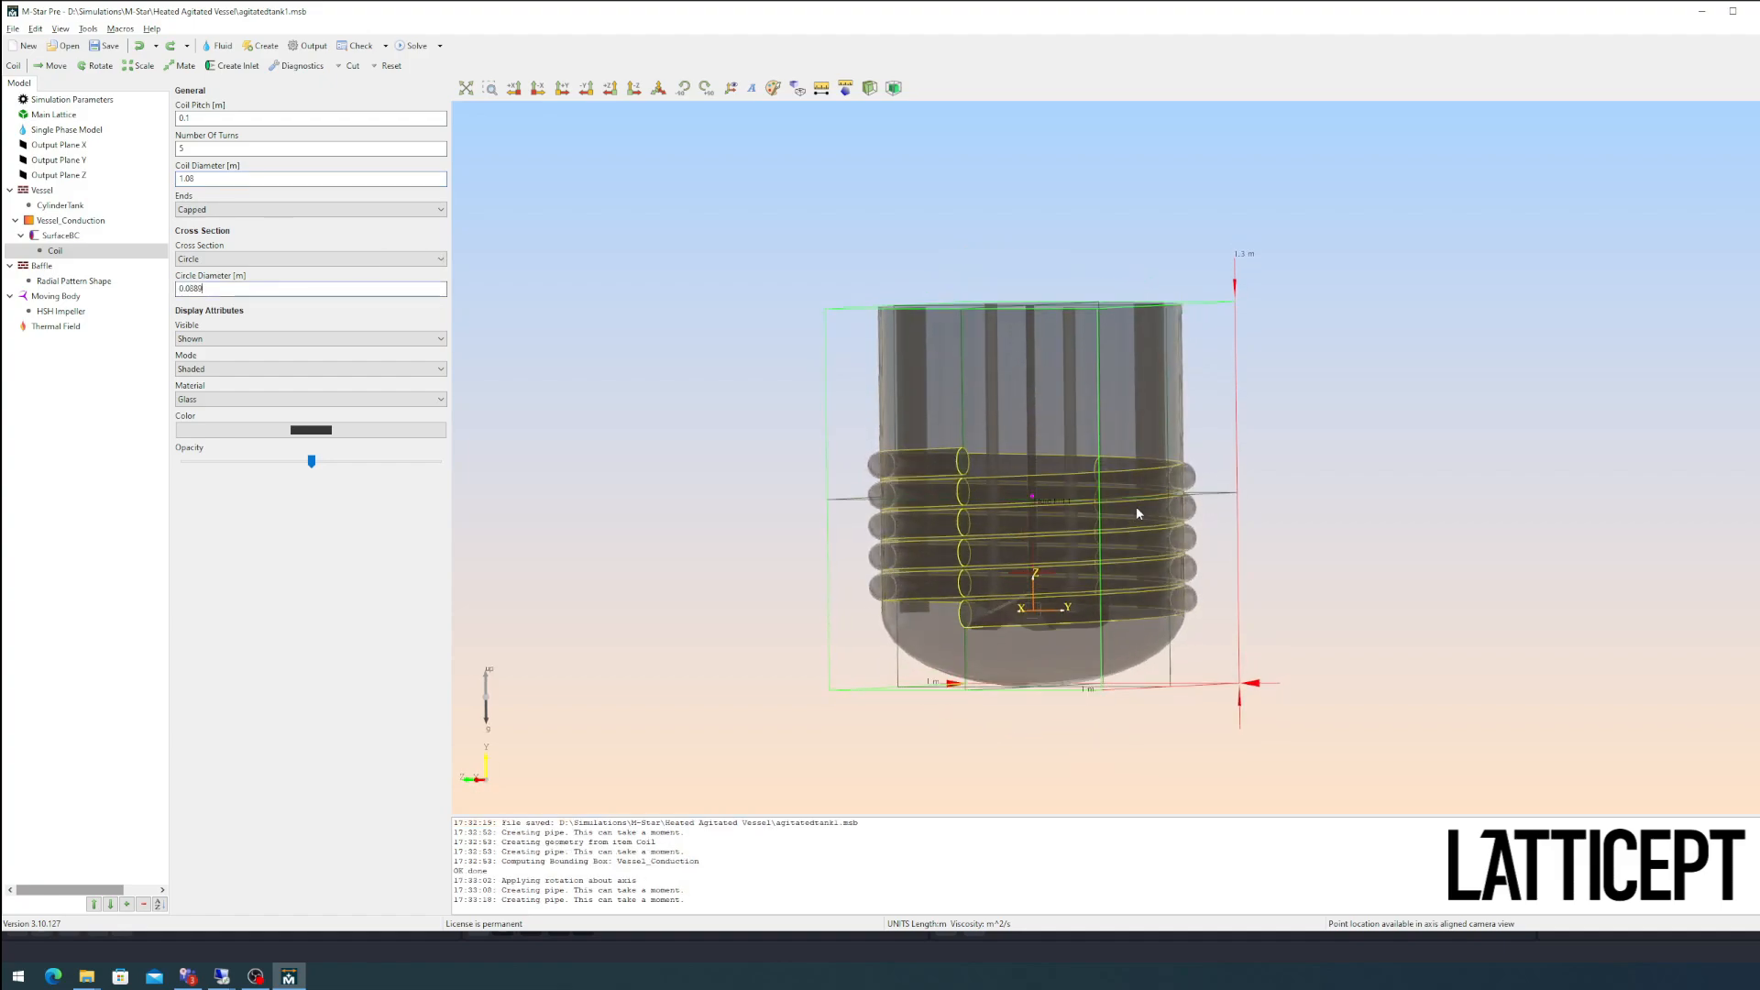
Step: Set the coil's pitch to 0.1397 m
left_click(237, 180)
left_click_drag(1031, 561, 905, 592)
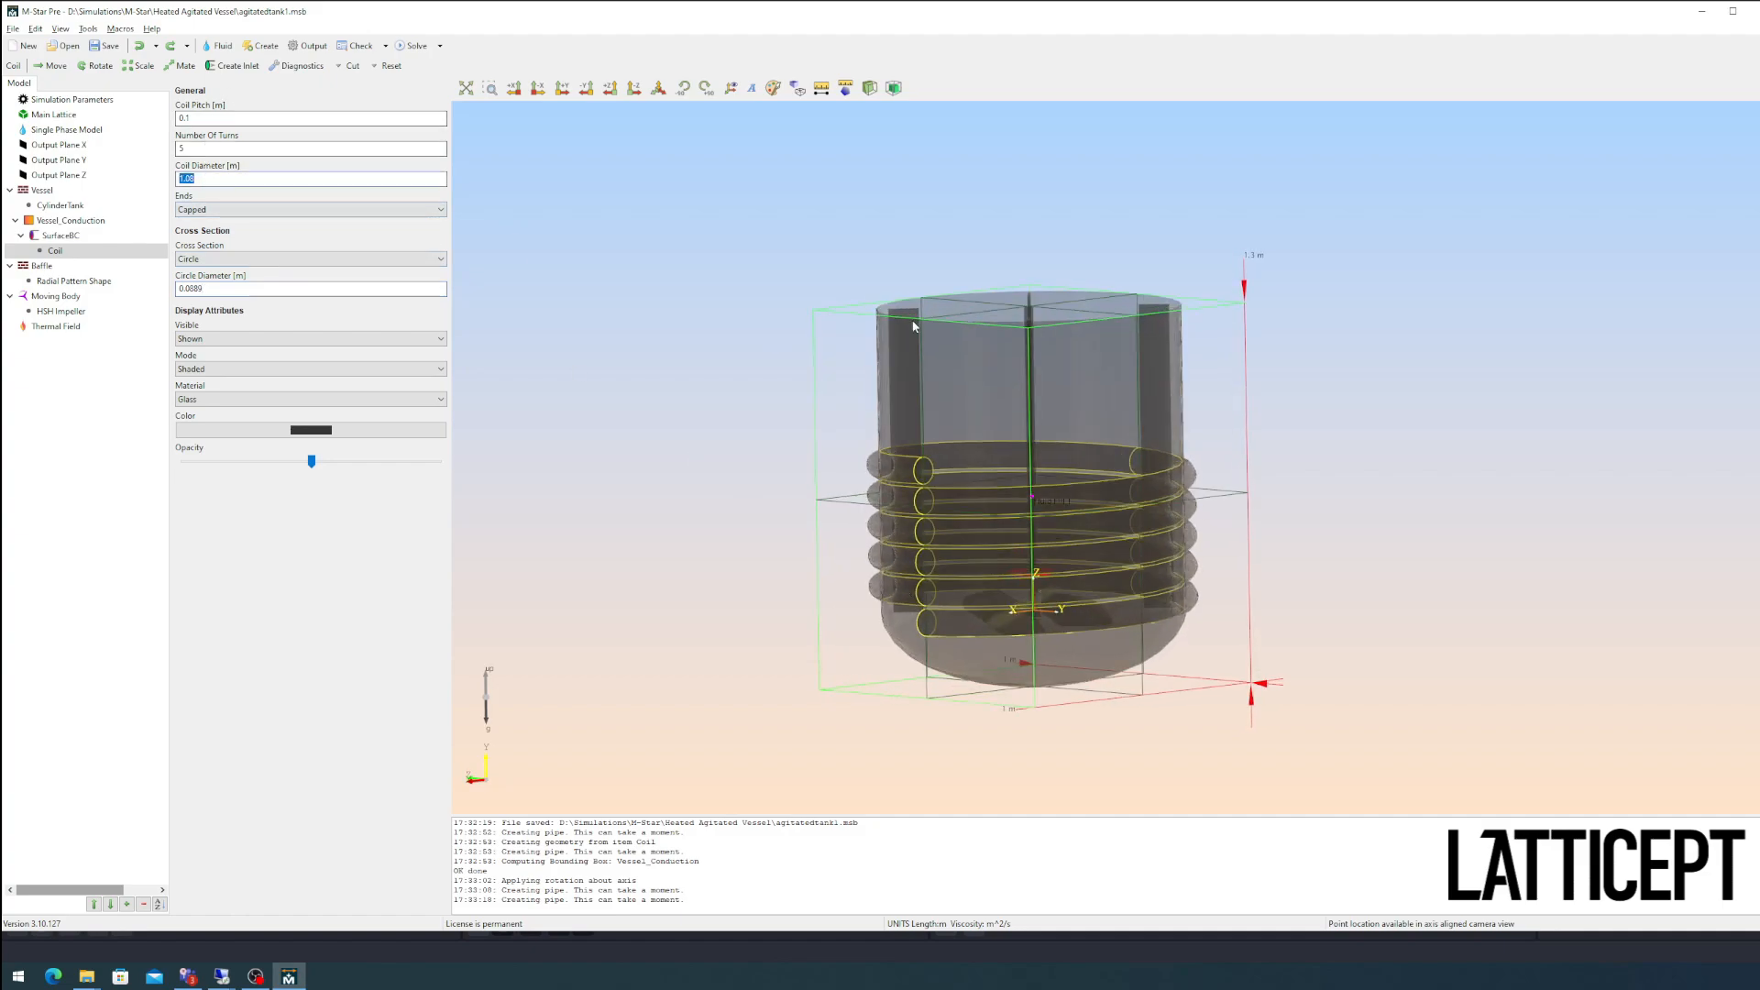
scroll(891, 382, "up", 6)
left_click_drag(794, 417, 404, 242)
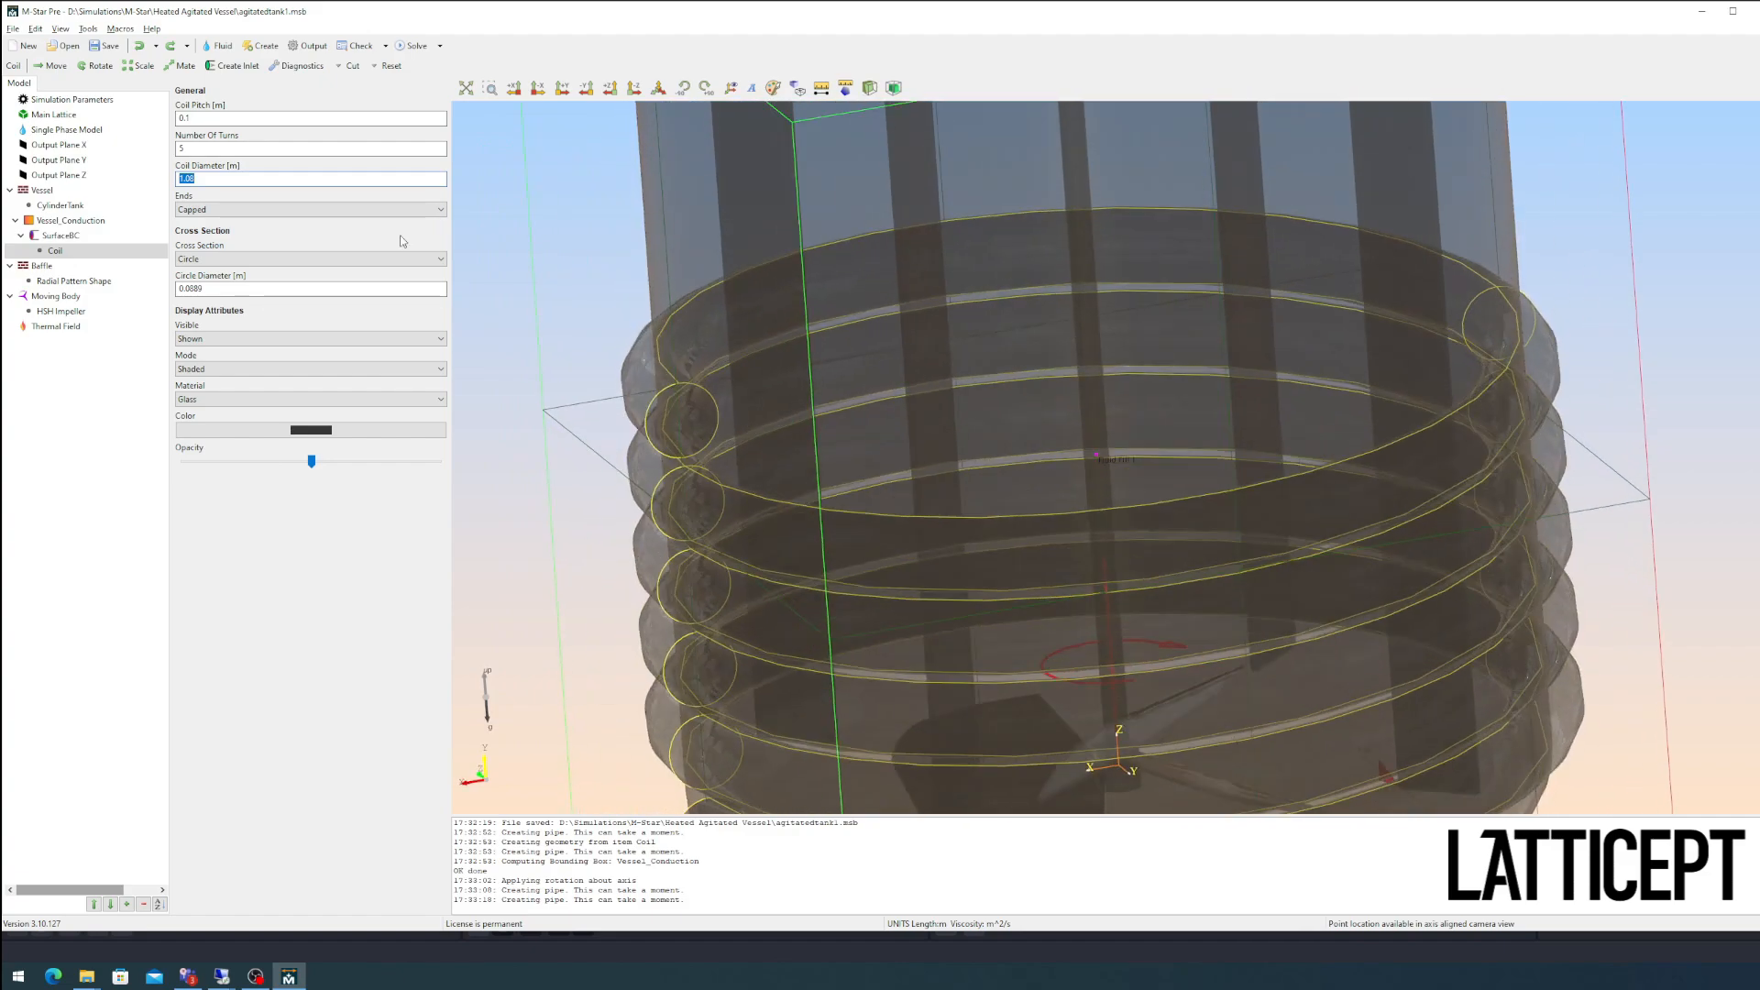
double_click(238, 121)
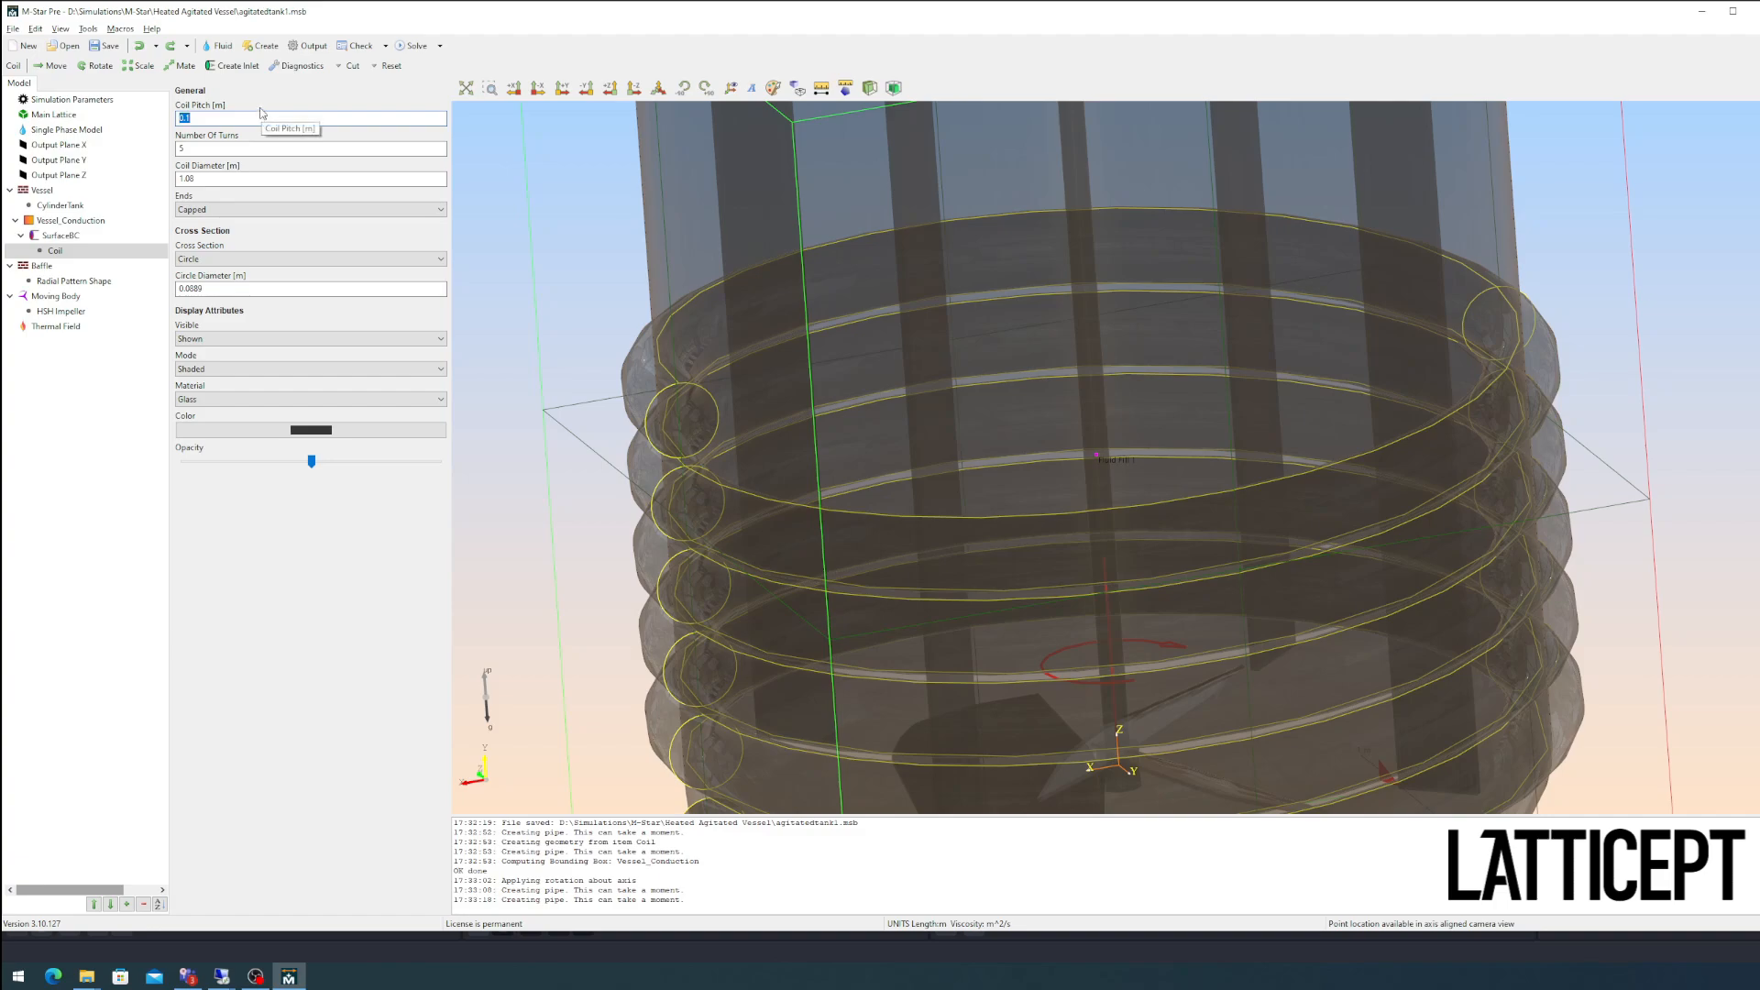
type("0")
key("Return")
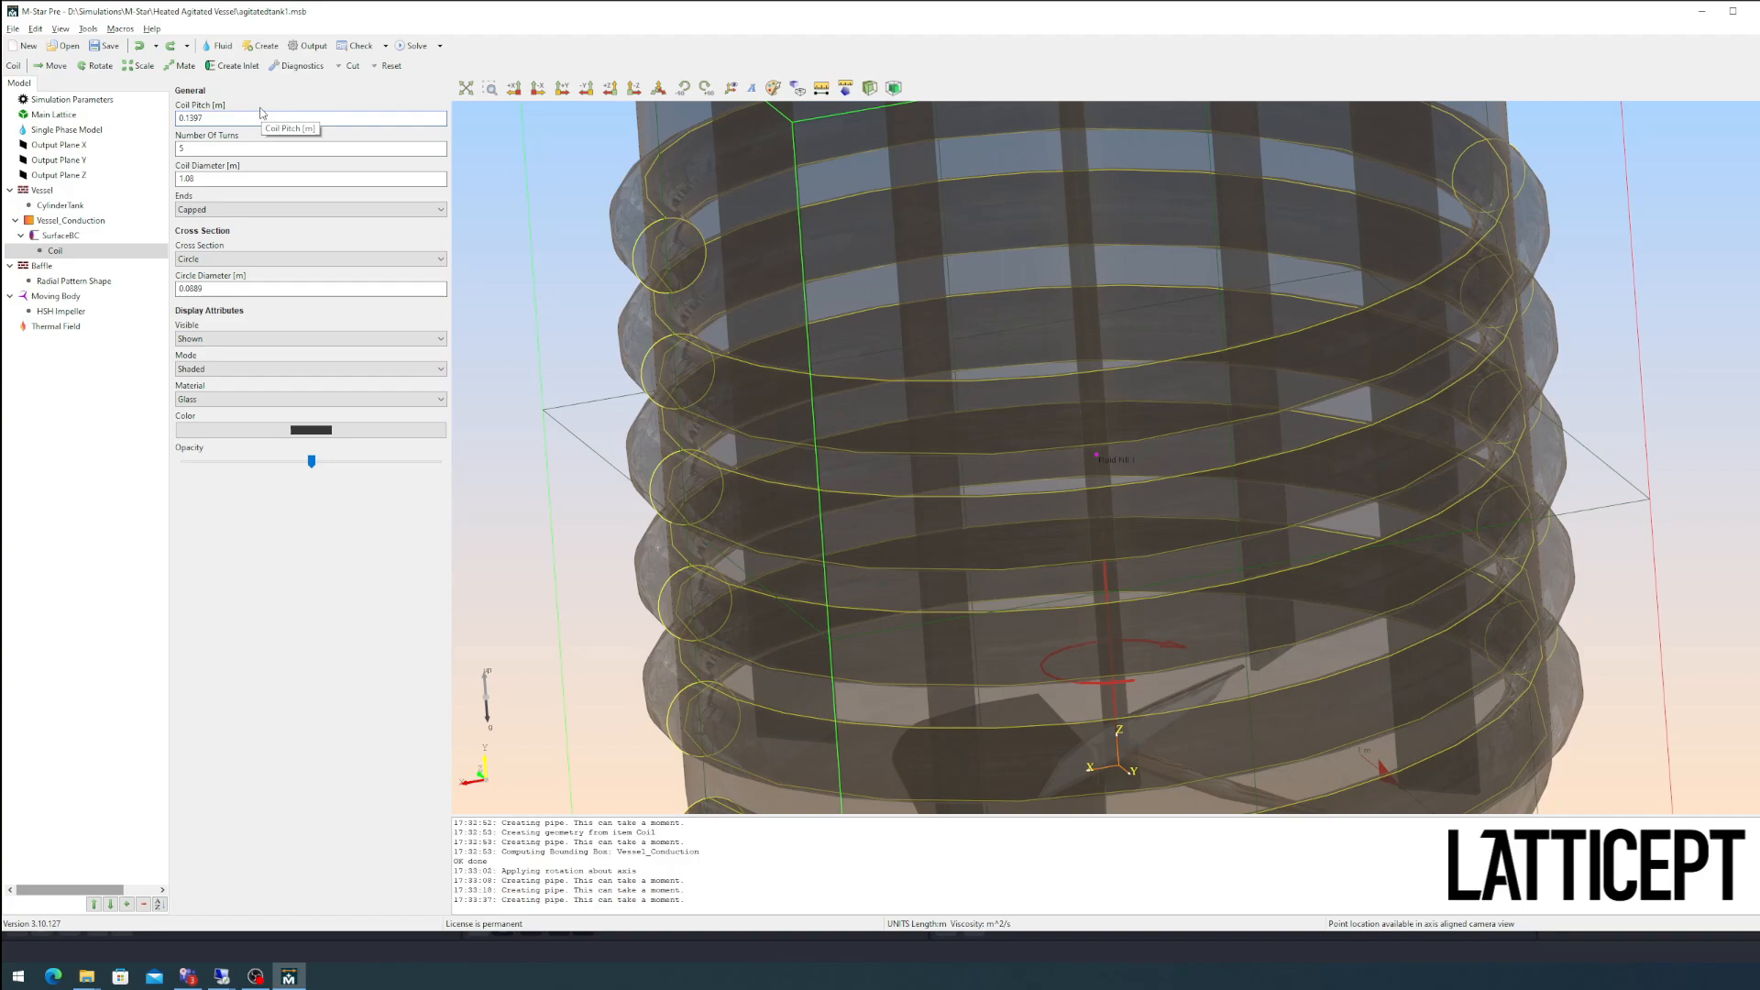
Step: Try 7 and 6.5 as the coil's number of turns
scroll(1219, 235, "down", 5)
scroll(1232, 245, "up", 2)
left_click_drag(1233, 245, 1302, 359)
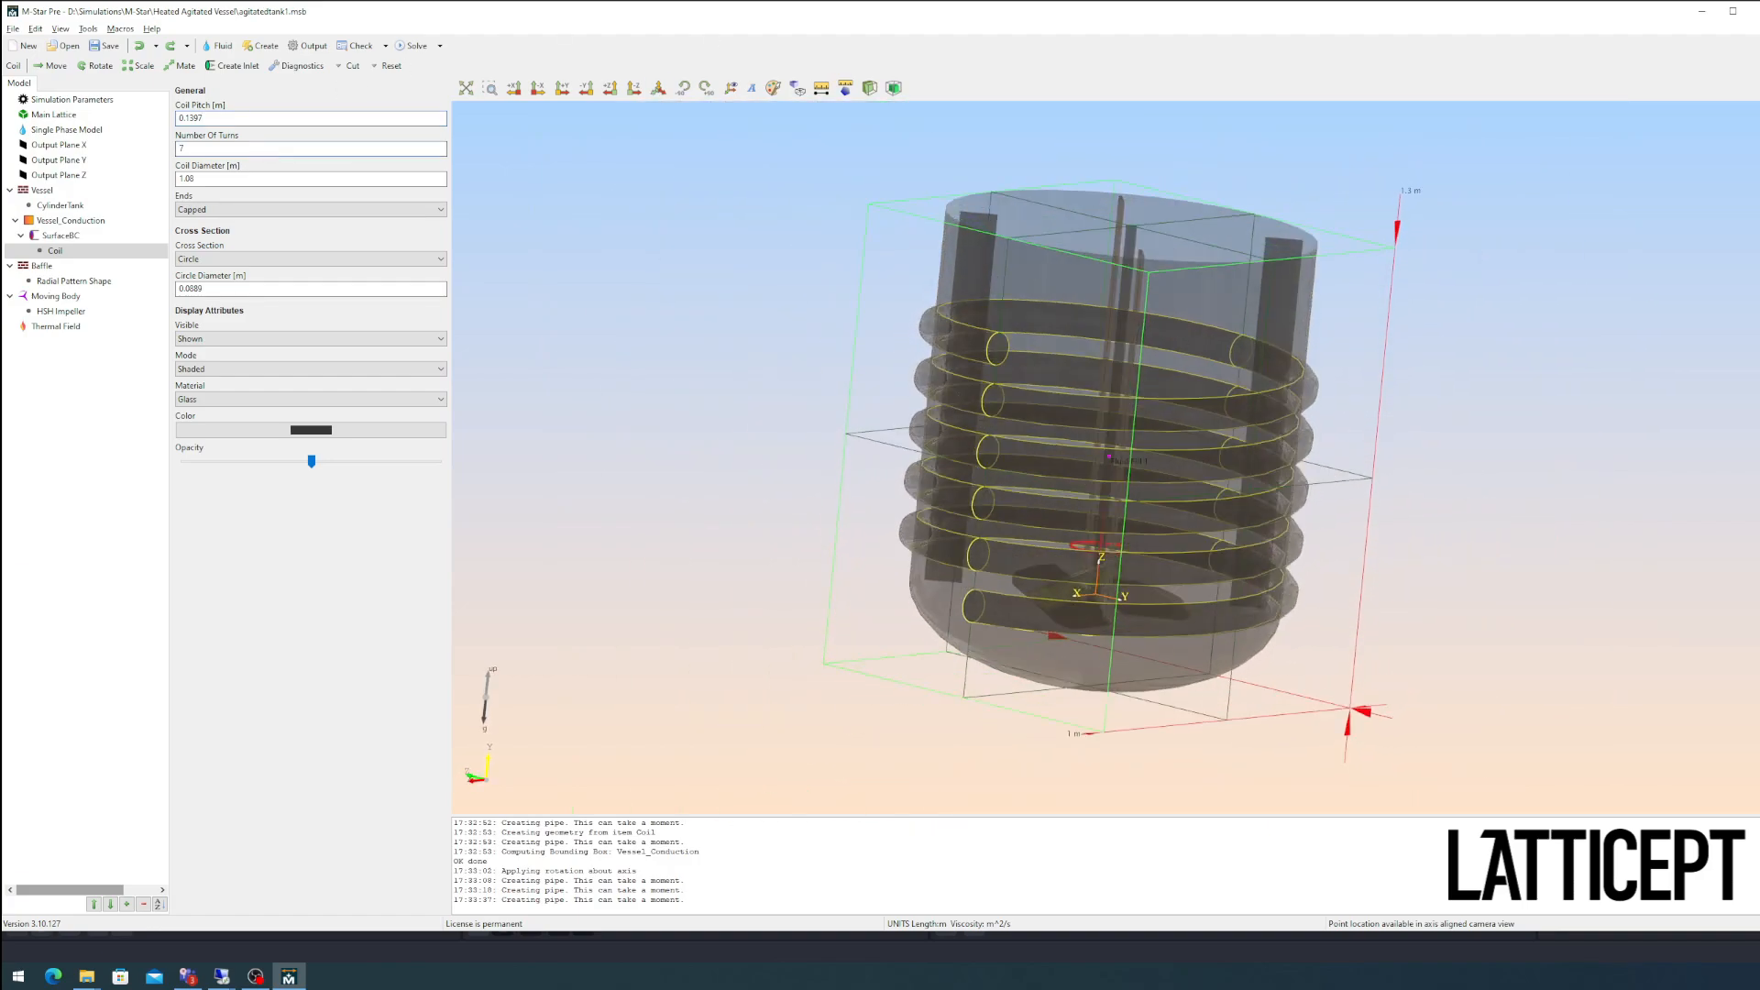
left_click(259, 153)
type("7")
key("Return")
double_click(259, 152)
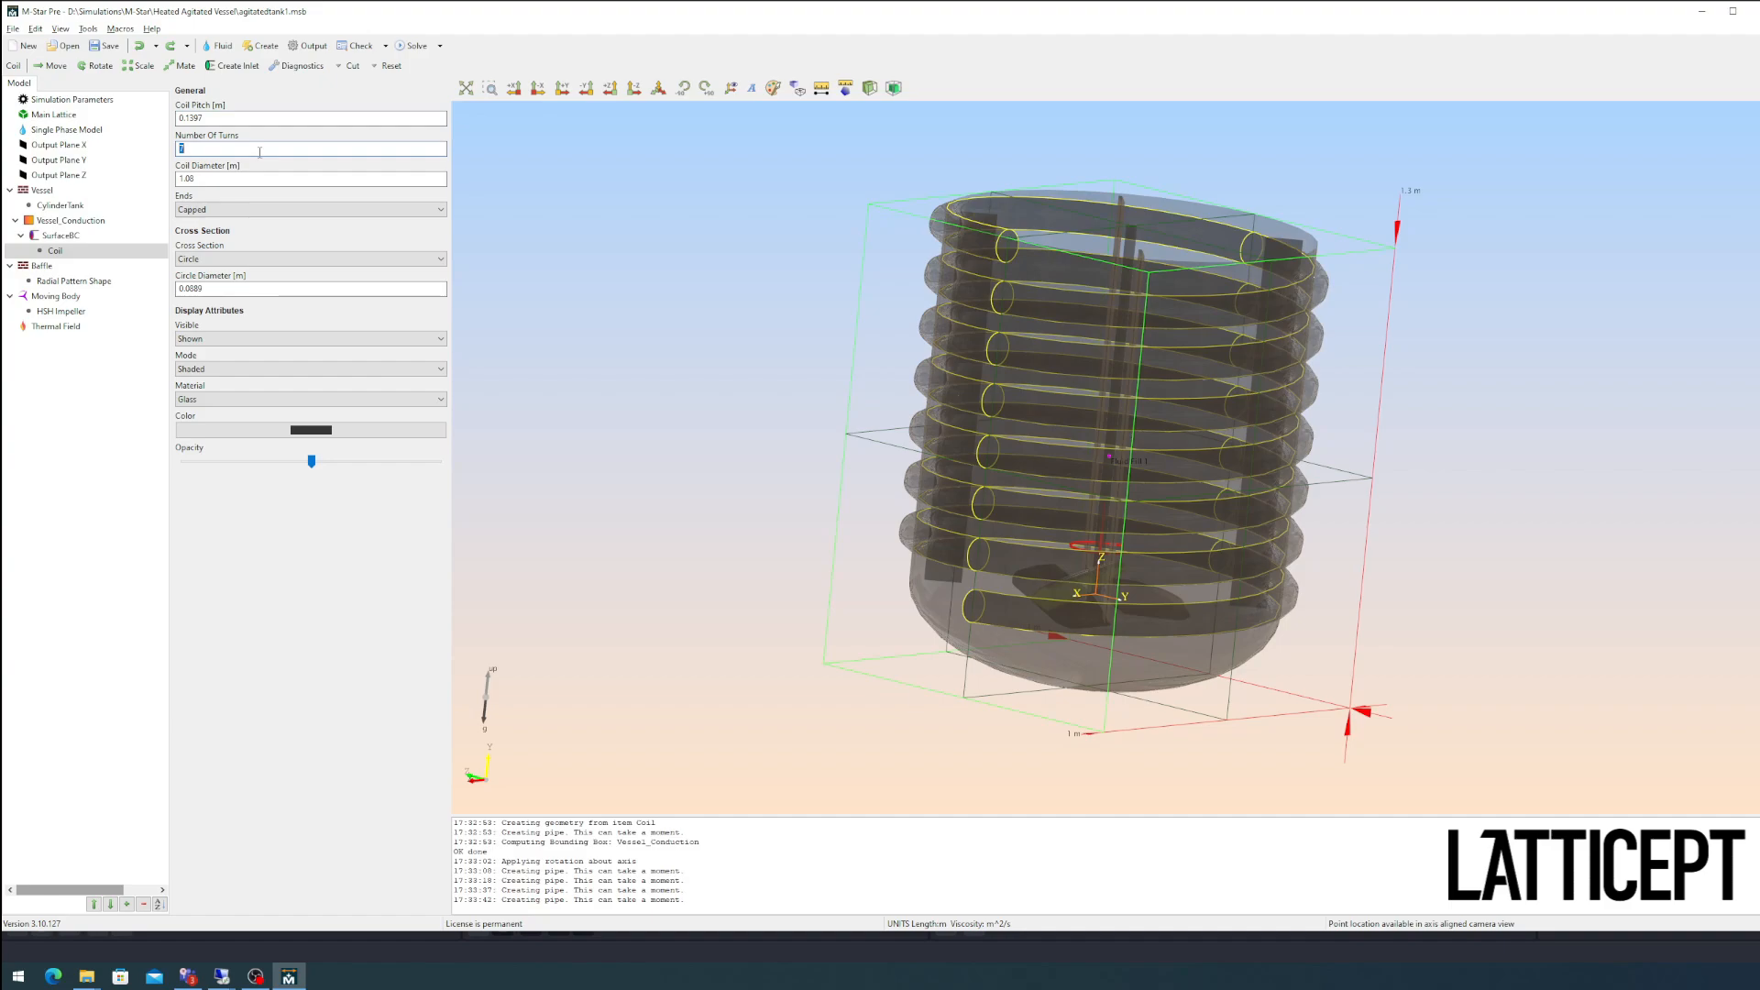
key("Return")
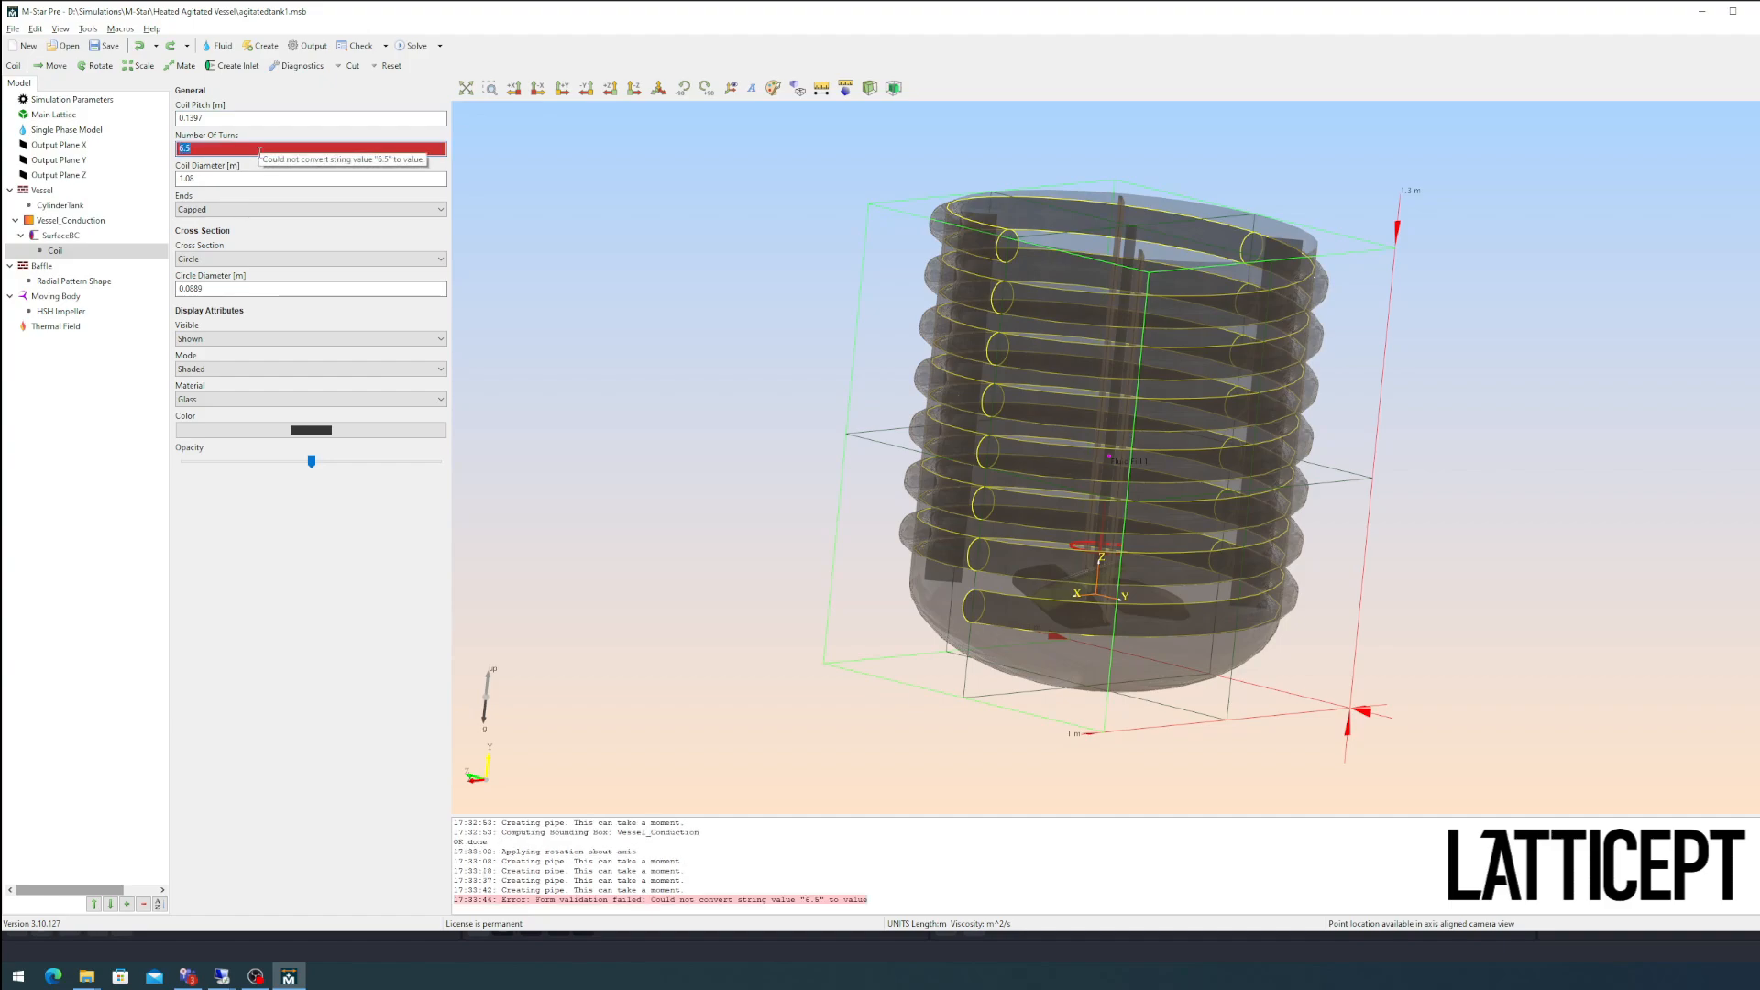
Step: Set the coil's number of turns to 6 and inspect its fit around the vessel wall
type("6")
key("Return")
left_click_drag(1097, 438, 986, 372)
scroll(935, 330, "up", 3)
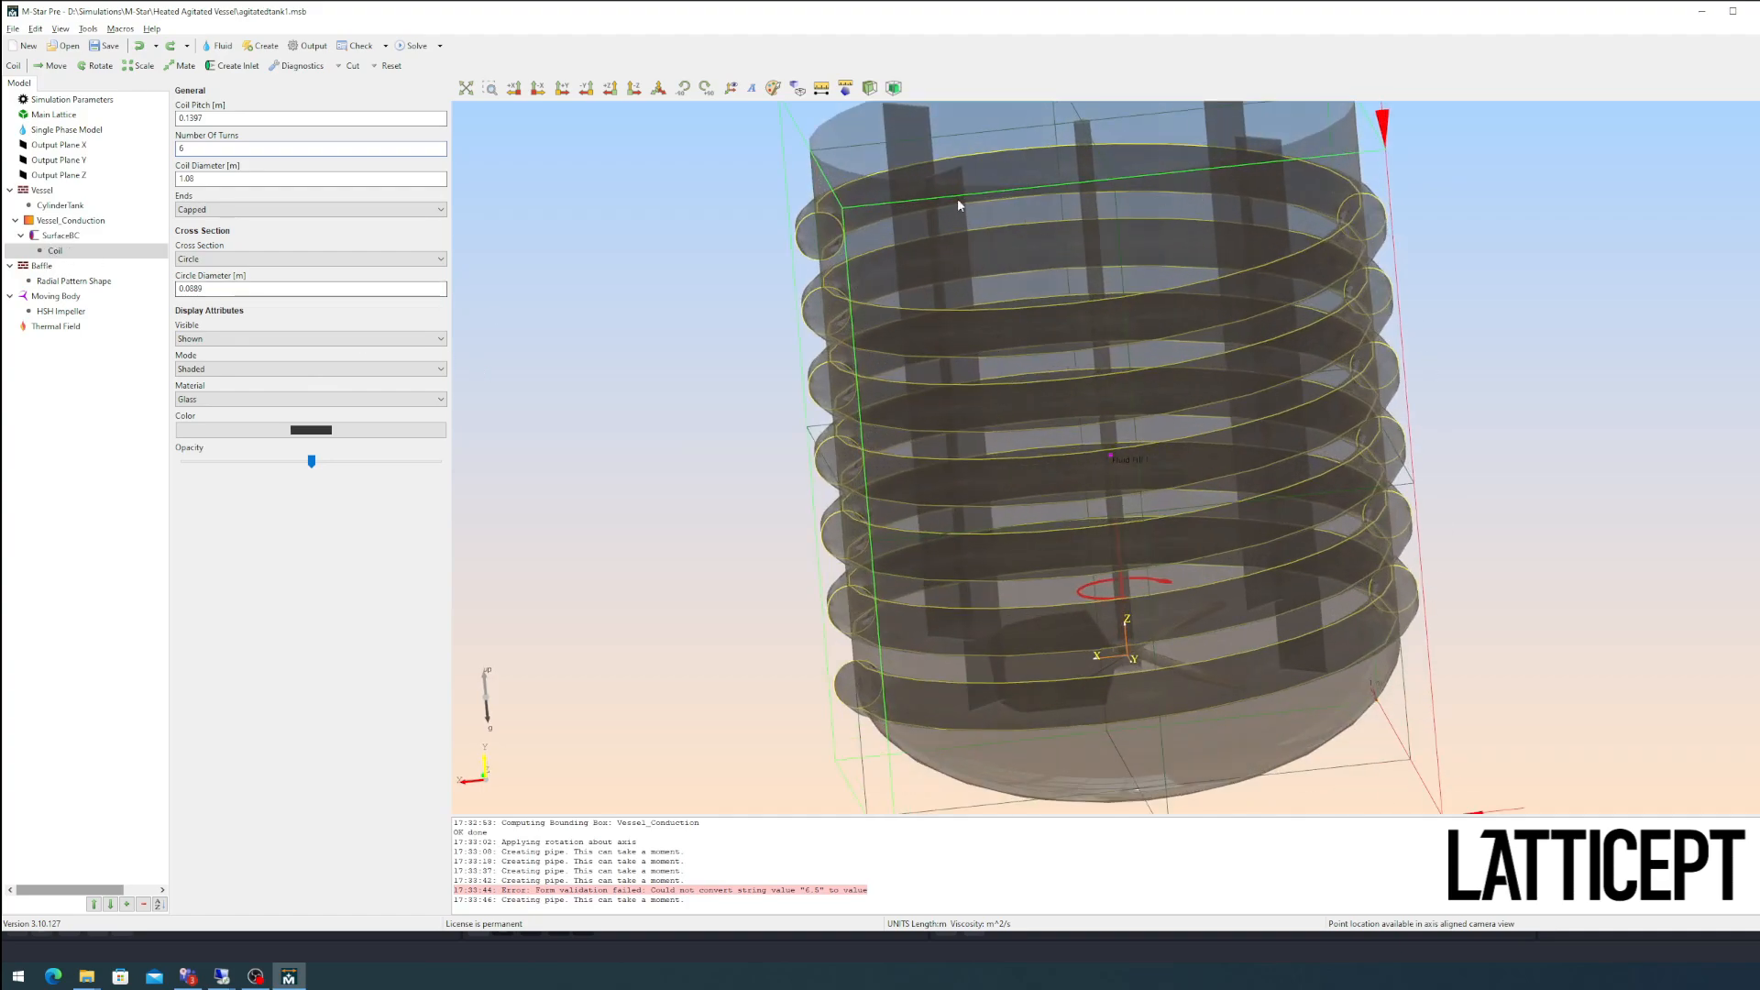
left_click_drag(959, 206, 922, 201)
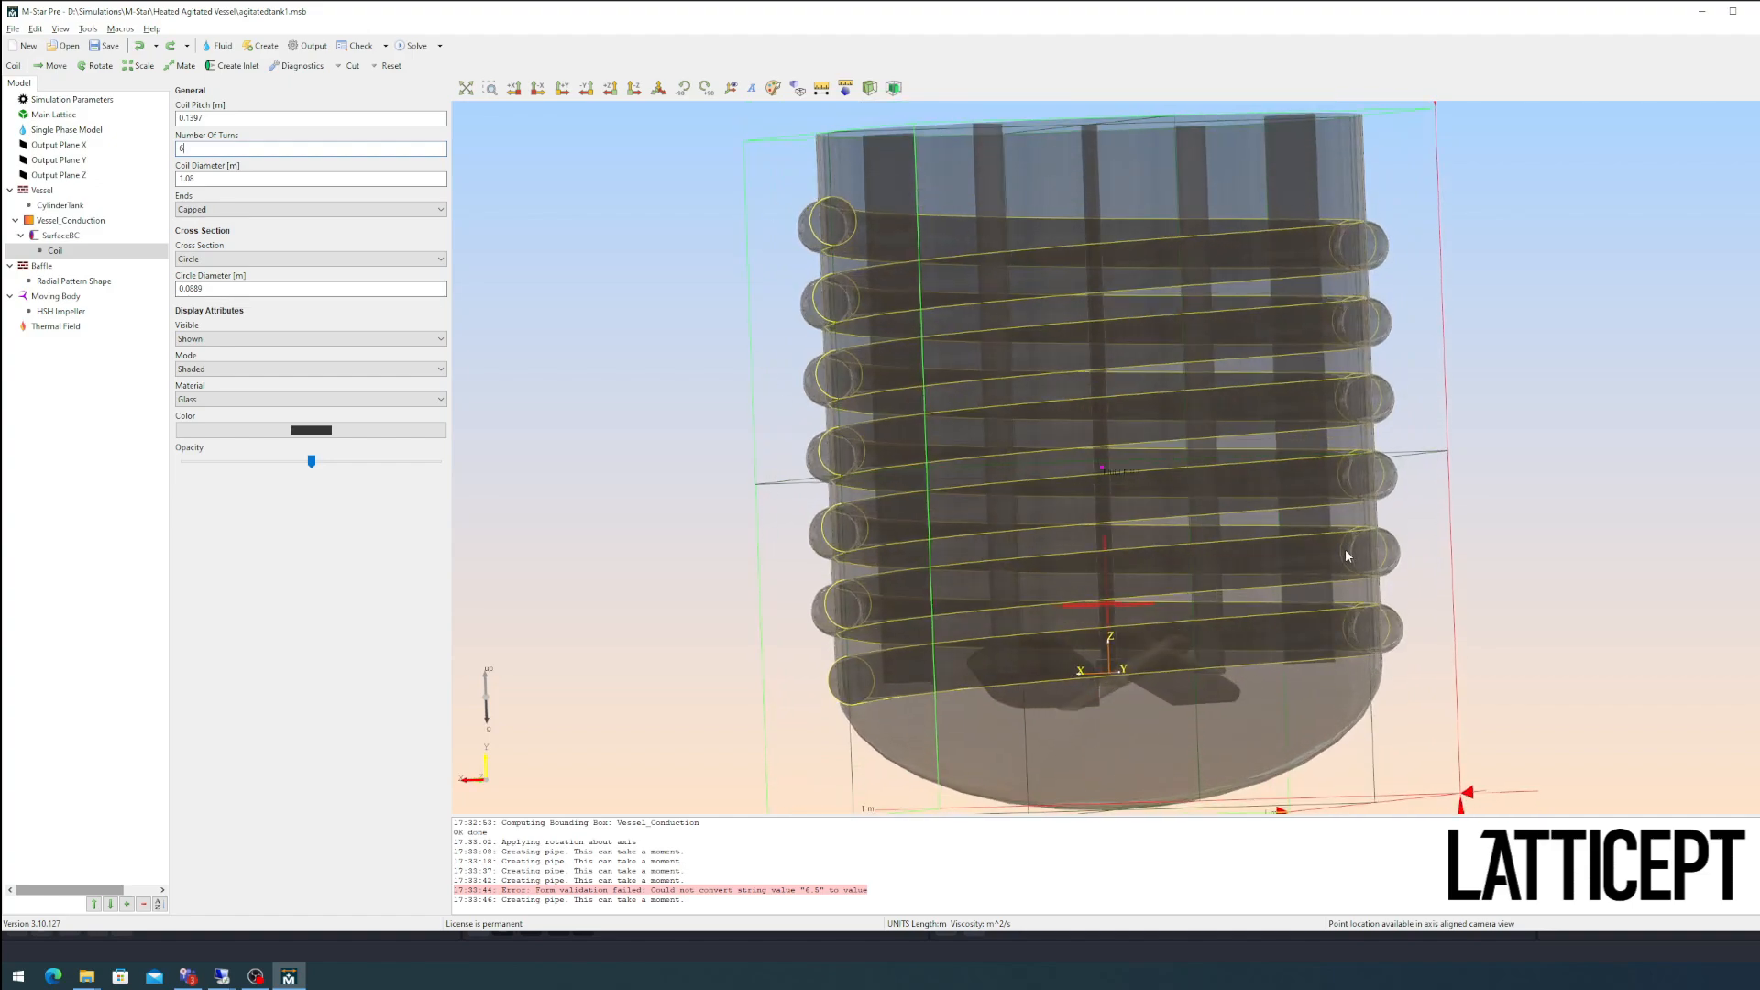
left_click_drag(1346, 559, 234, 304)
Step: Set the SurfaceBC's boundary condition to HeatFluxCUDAExpr
left_click(73, 237)
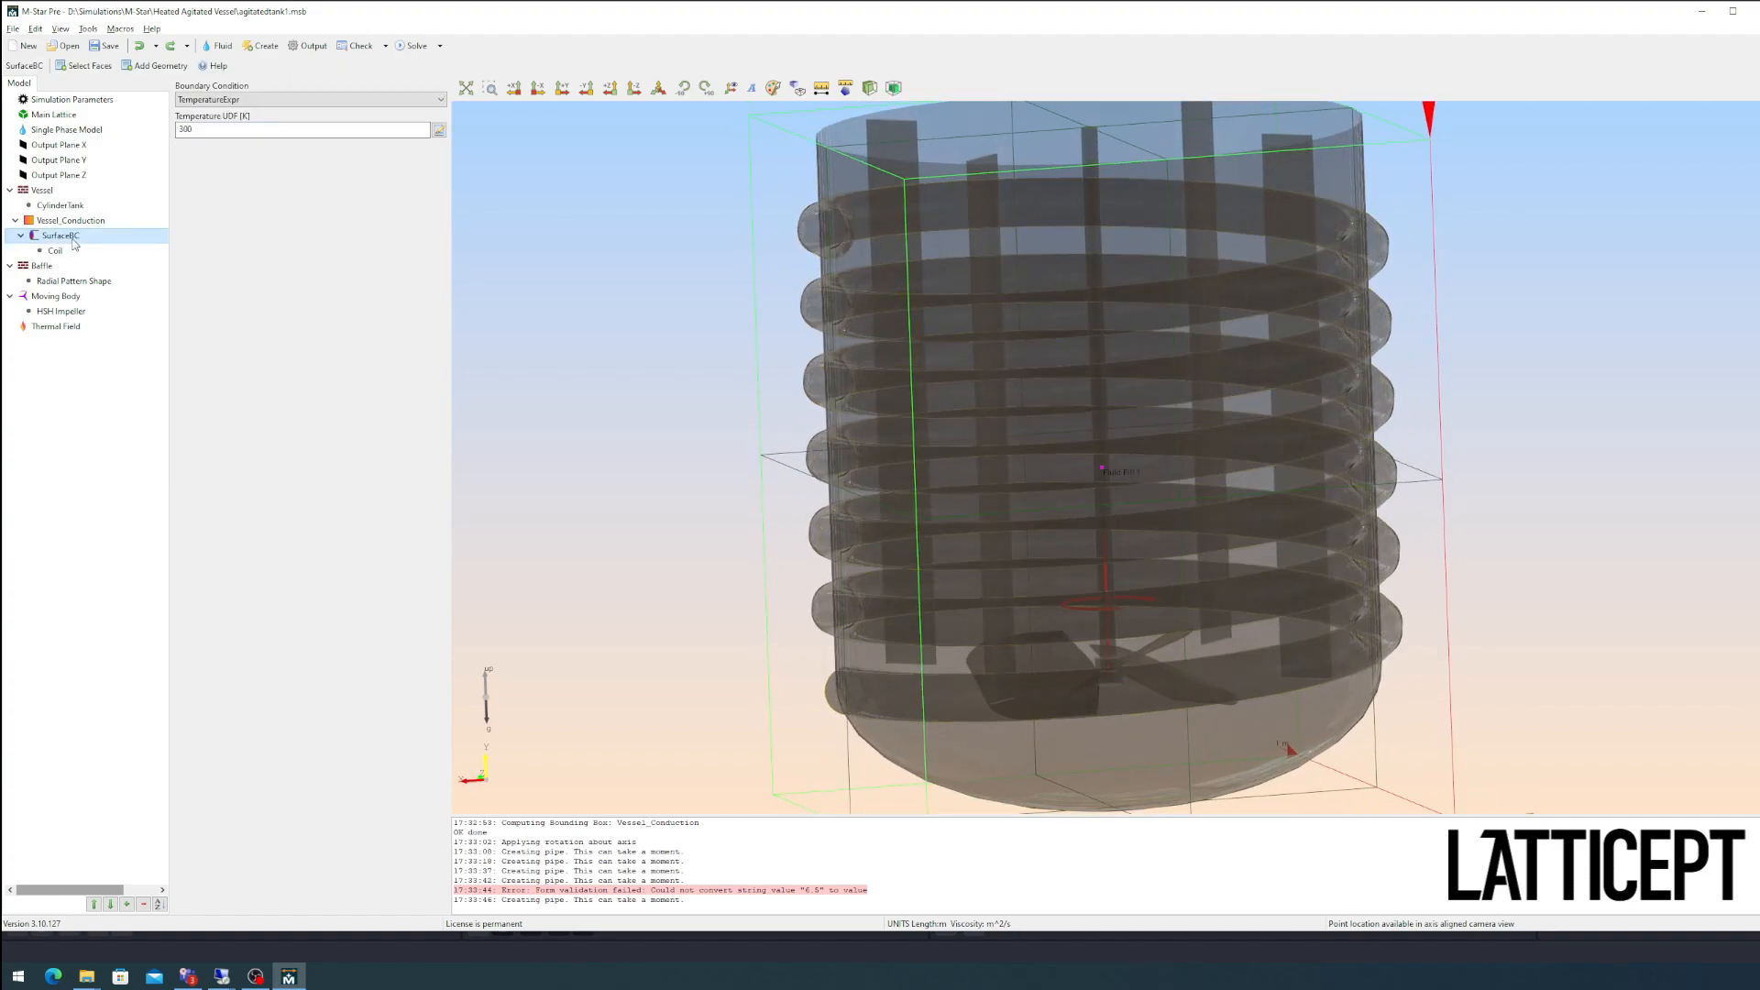
left_click(289, 101)
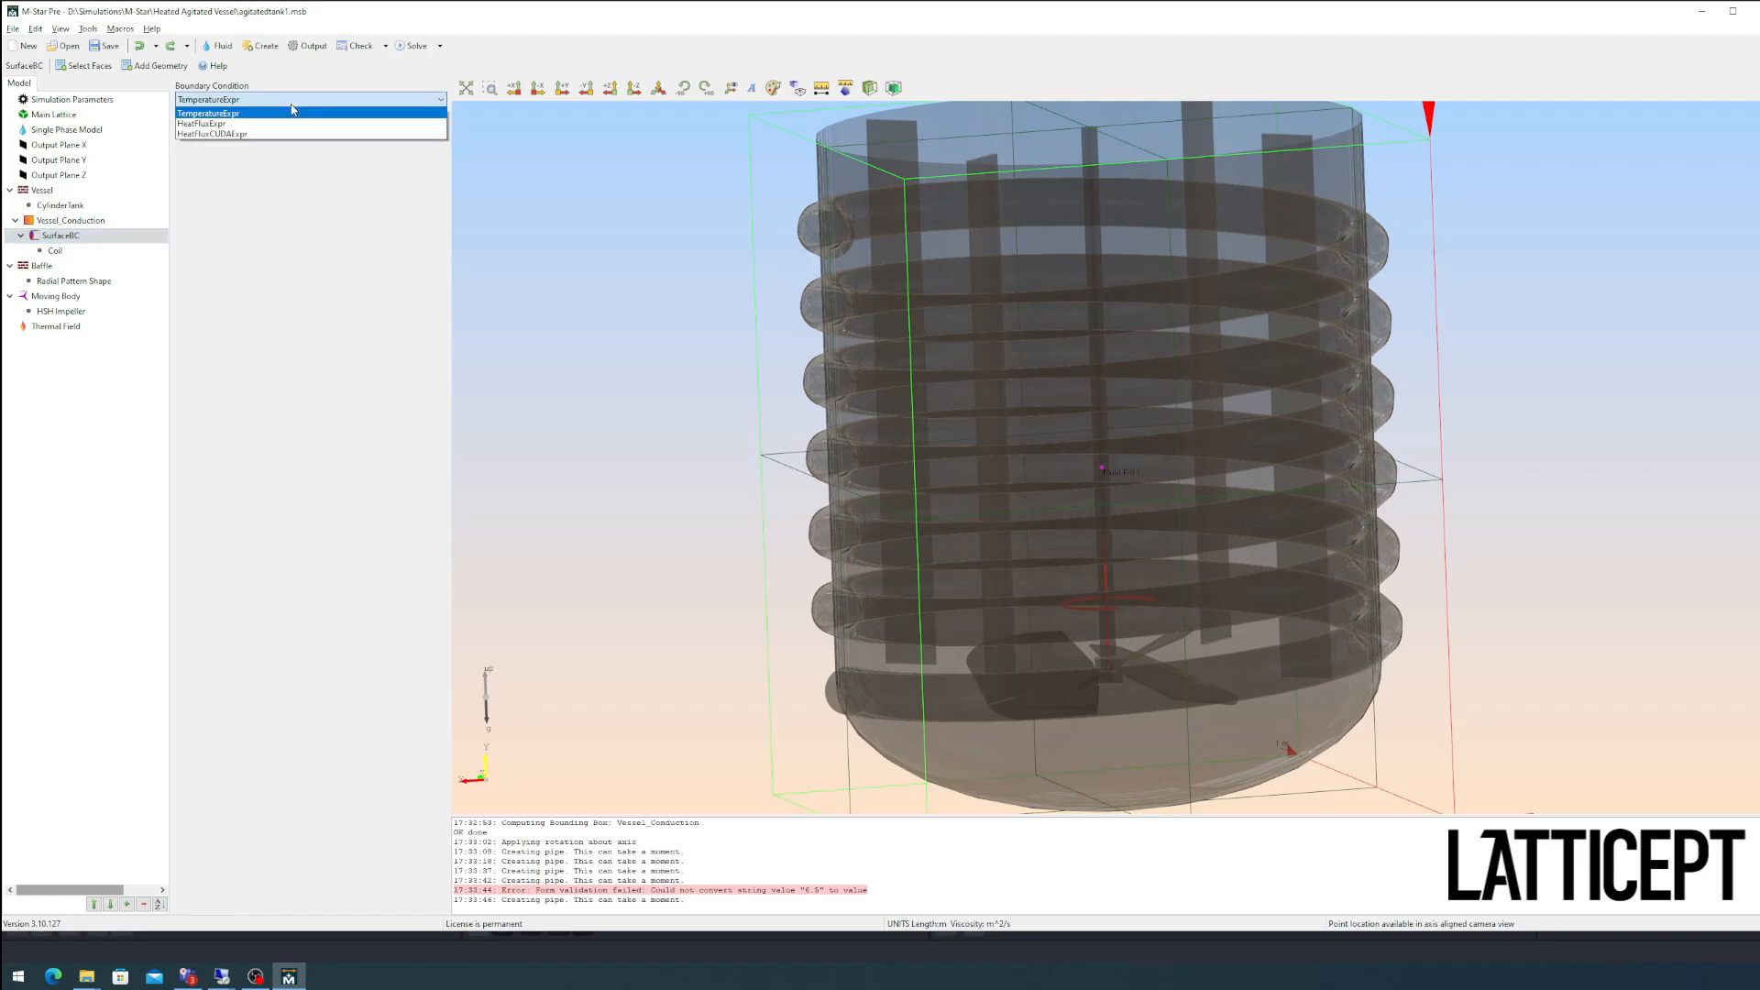
left_click(258, 138)
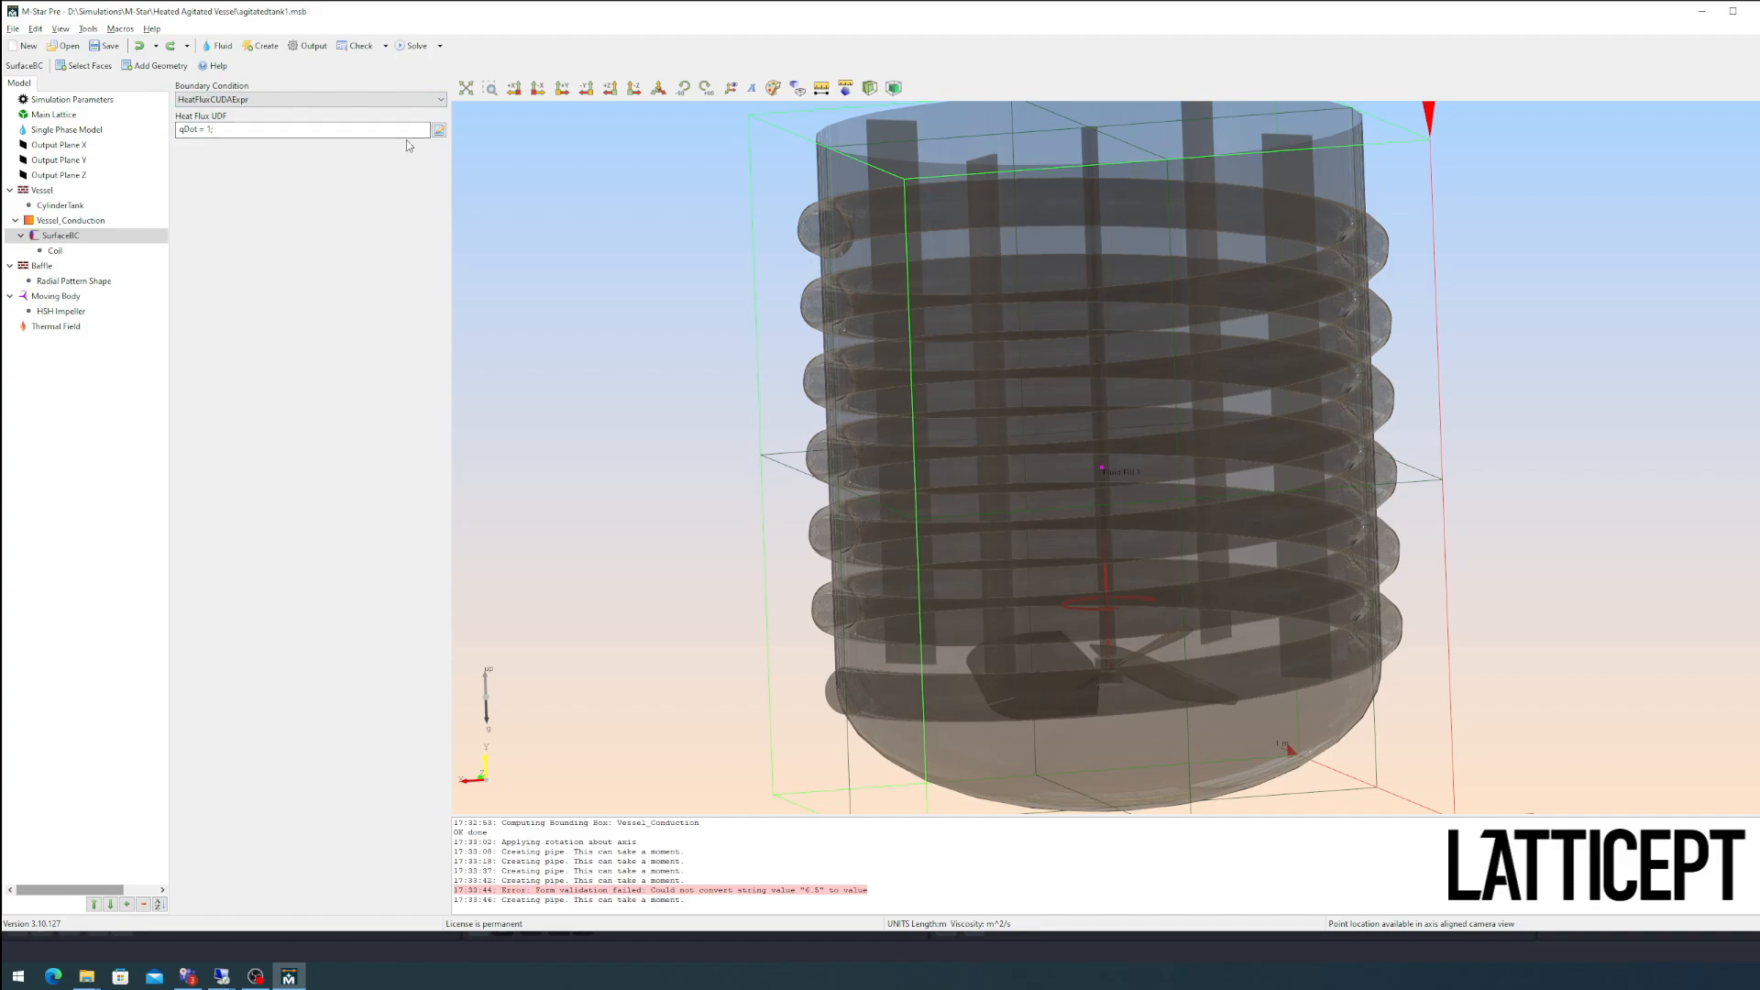
Step: Open the SurfaceBC's heat flux UDF code and examine the description and units of the qDot output
left_click(439, 131)
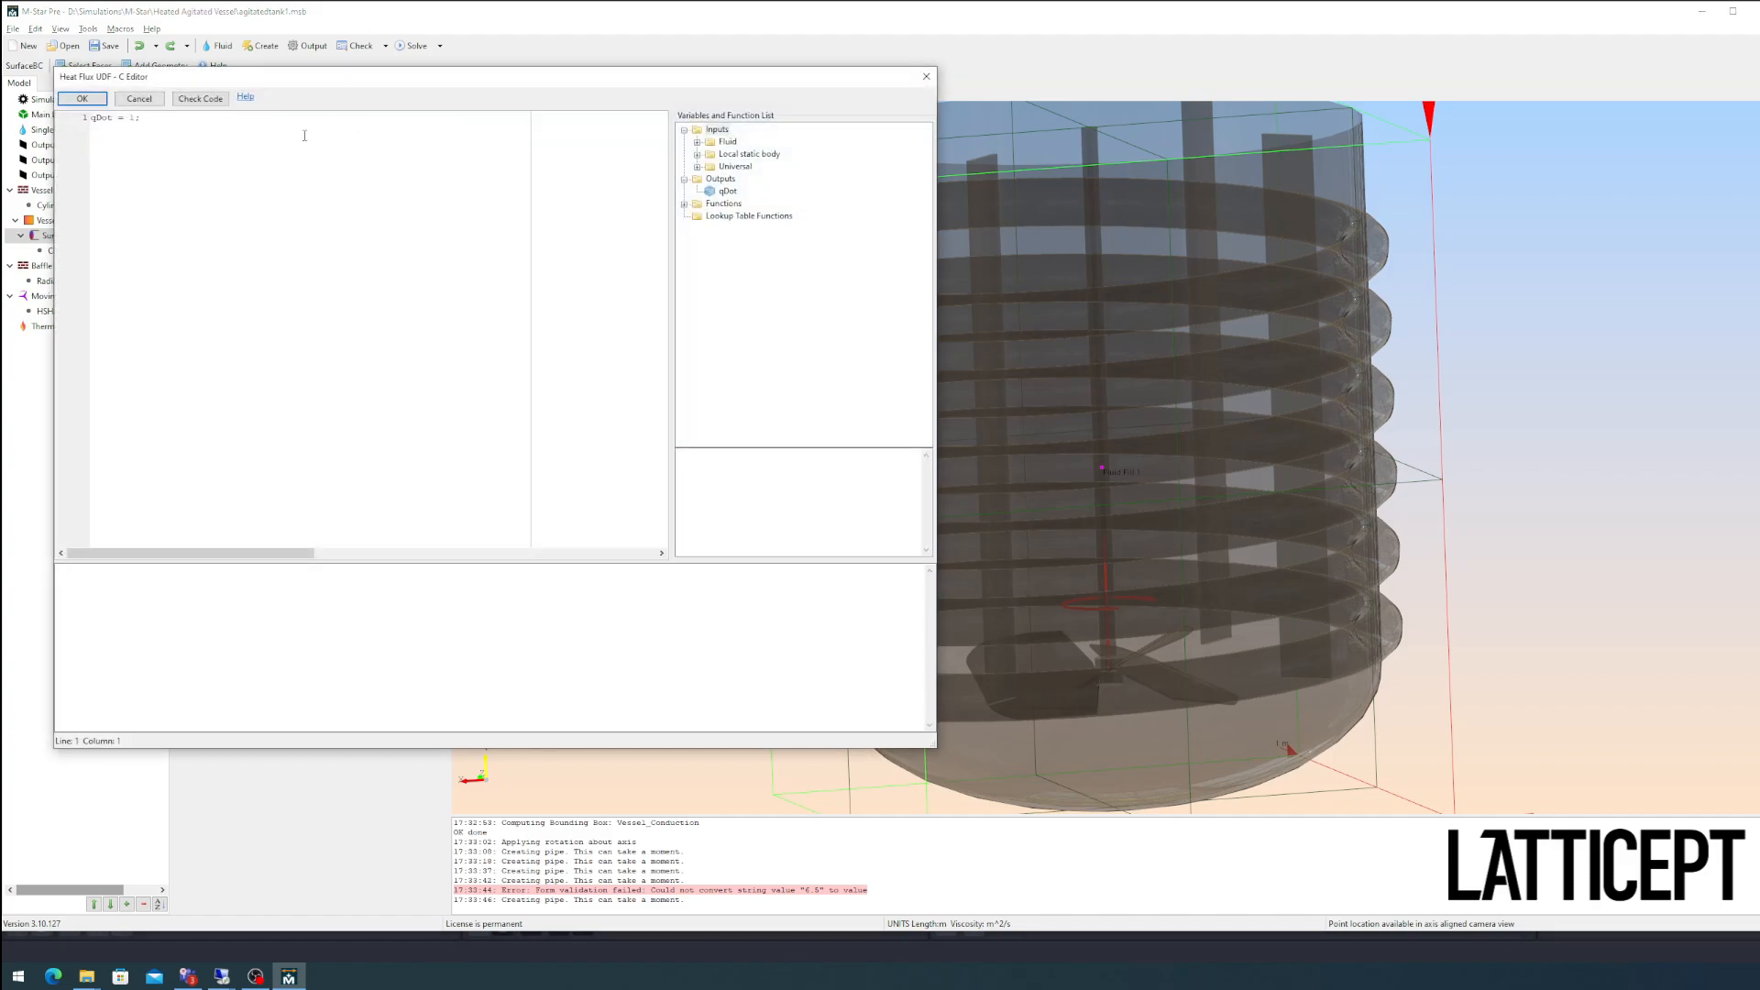
key("ctrl+a")
left_click(726, 191)
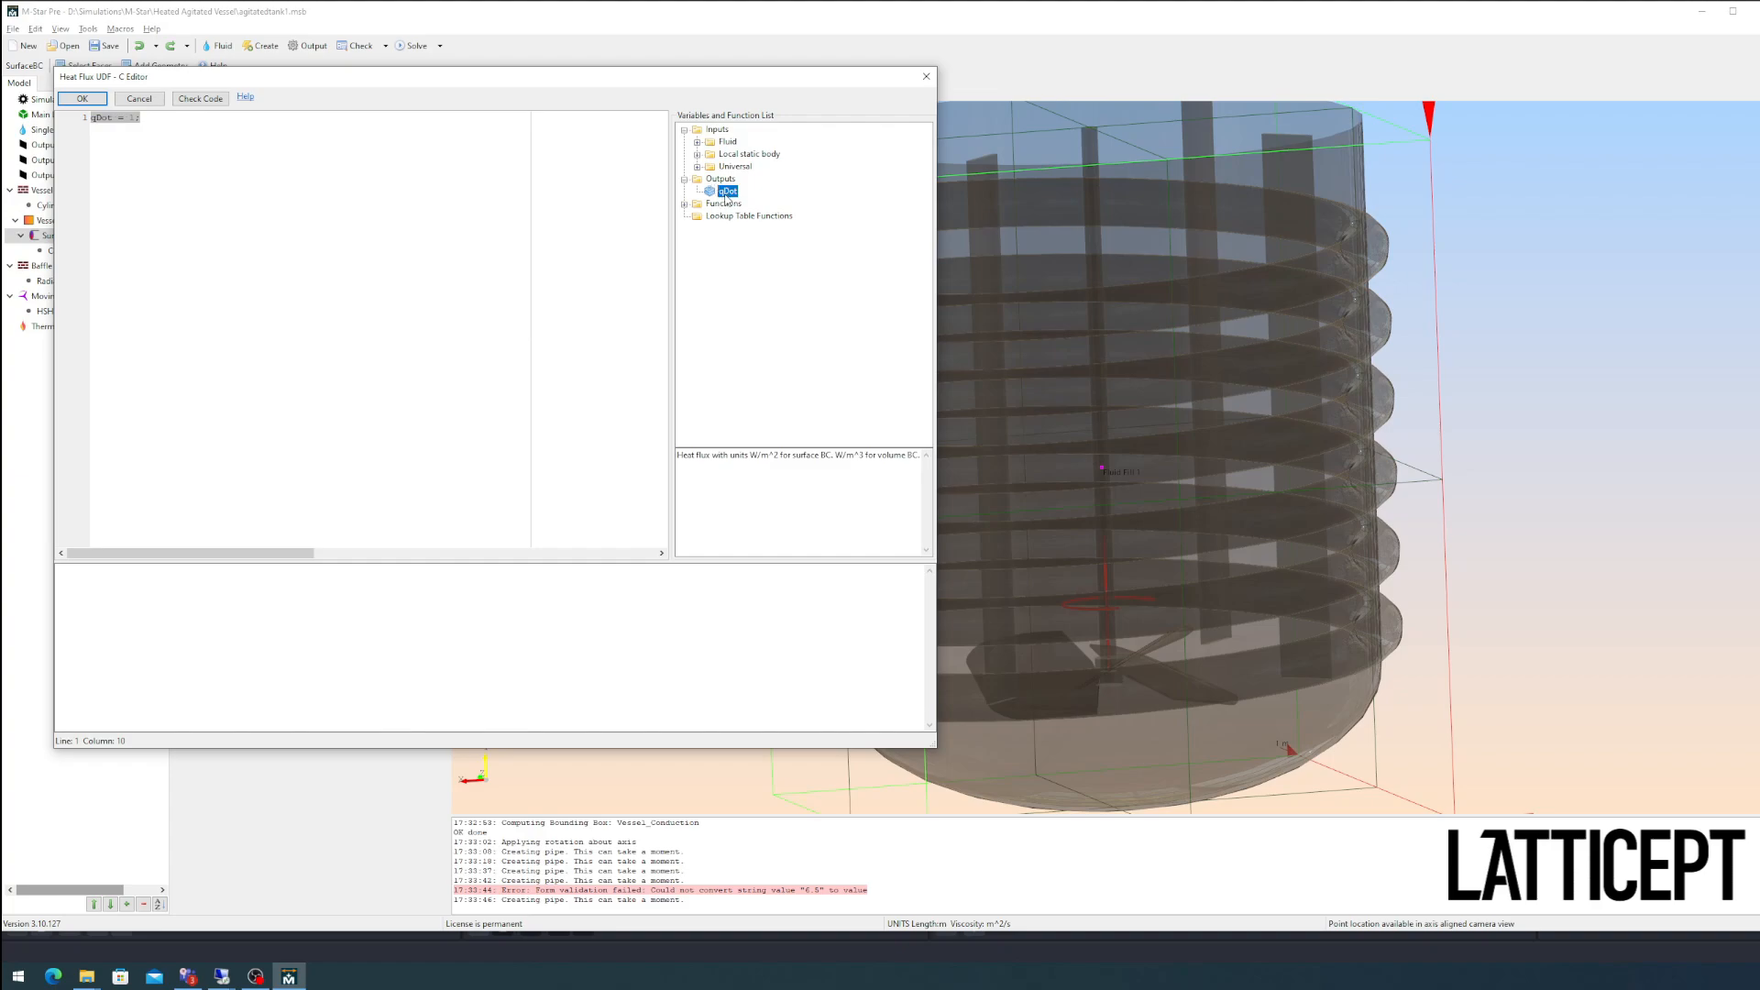
left_click_drag(678, 456, 781, 455)
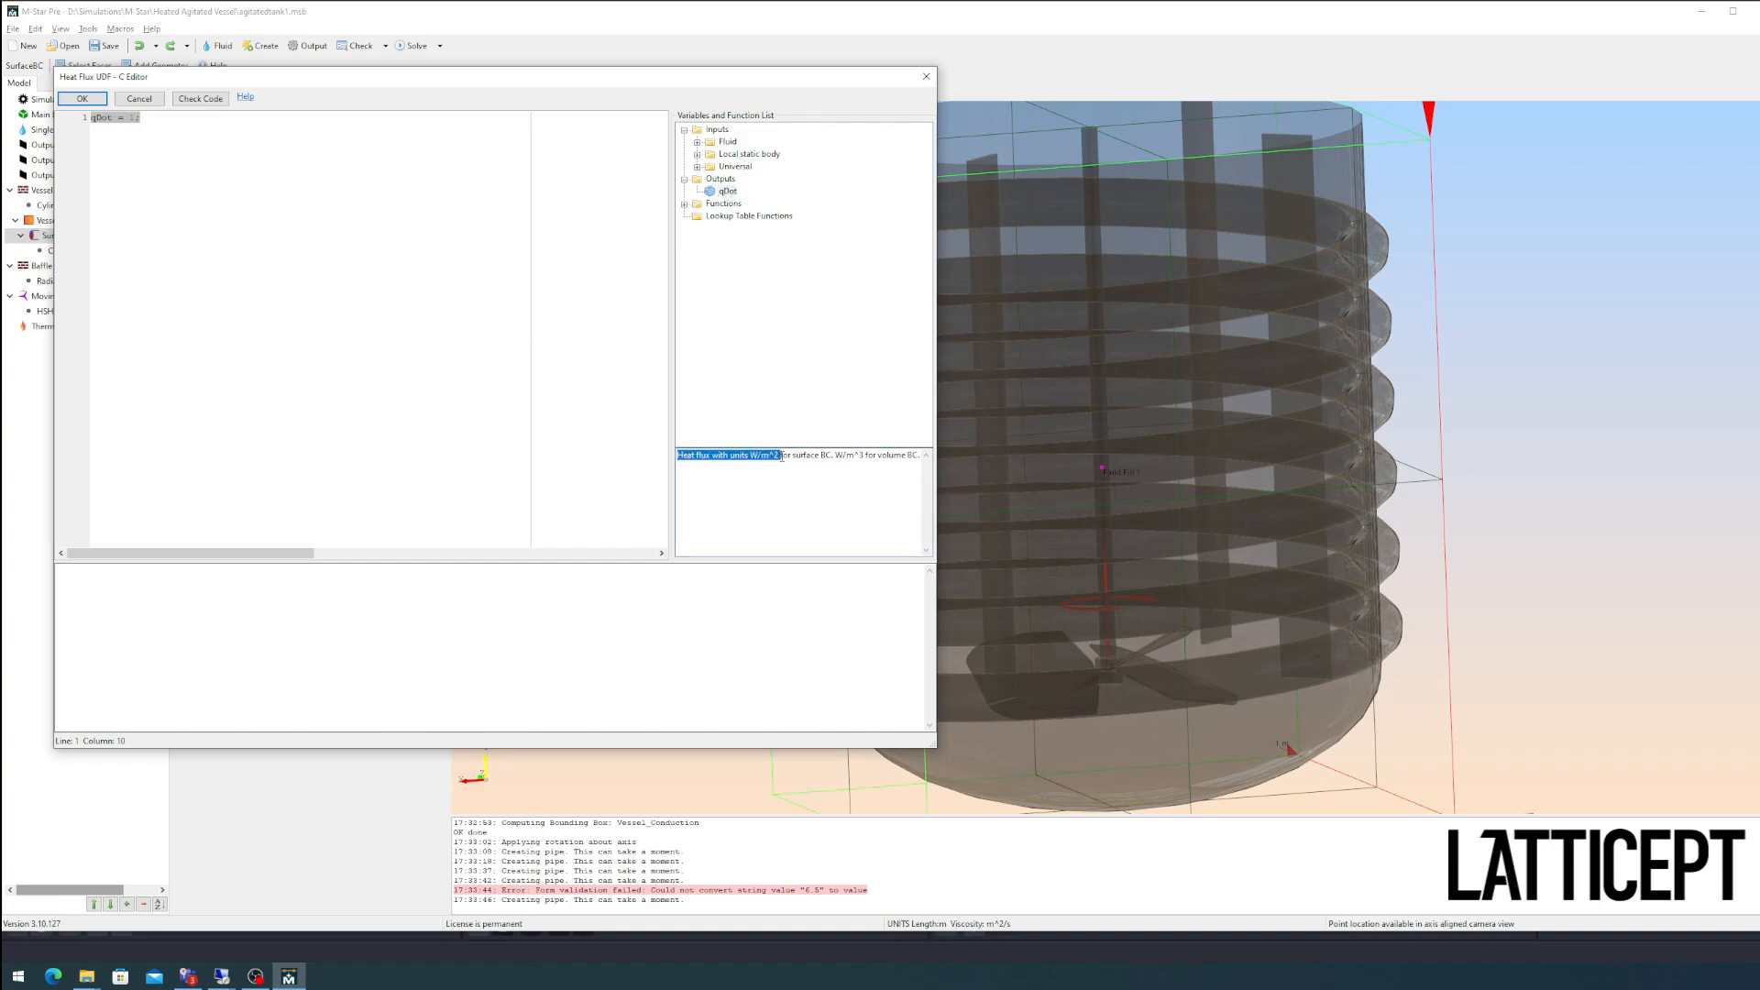
left_click(781, 456)
left_click_drag(749, 456, 860, 455)
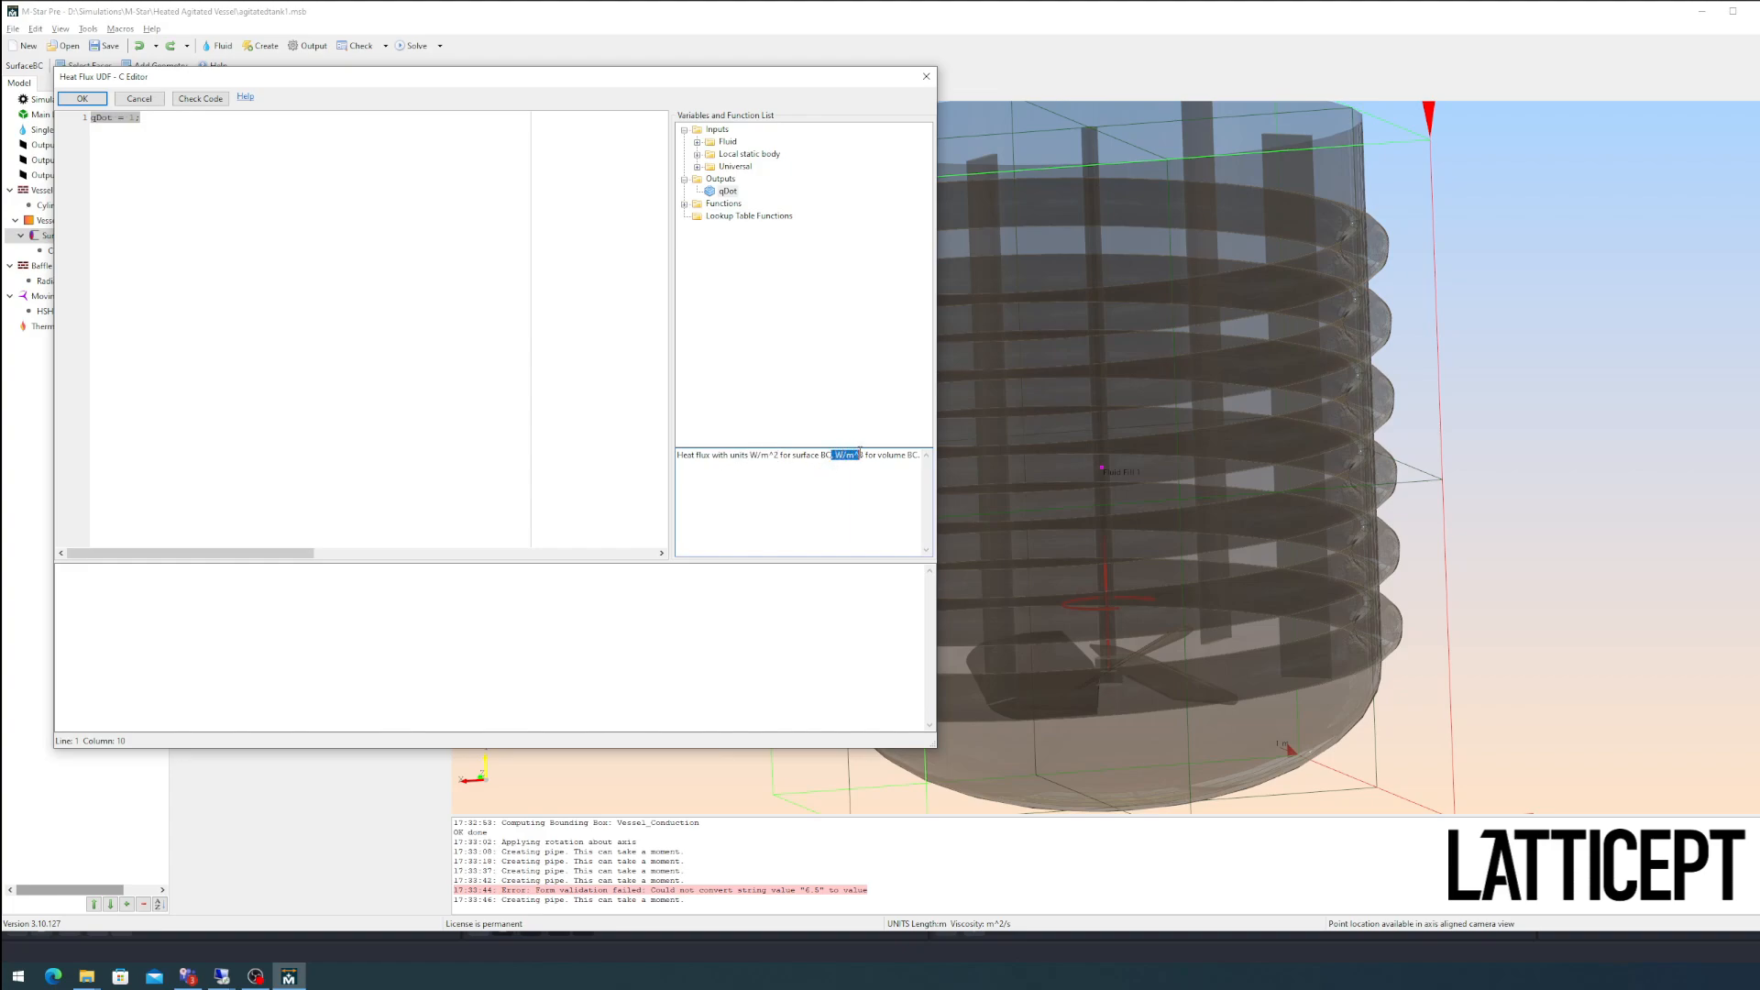
left_click(826, 484)
Step: Replace the heat flux code with declarations for h = 1000, commented W/m2K, and the reference temperature refT, commented Kelvin (hot oil)
left_click(176, 124)
key("ctrl+a")
type("float h = 100; //W")
key("Left")
key("Left")
key("Left")
key("Left")
type("0oat ref")
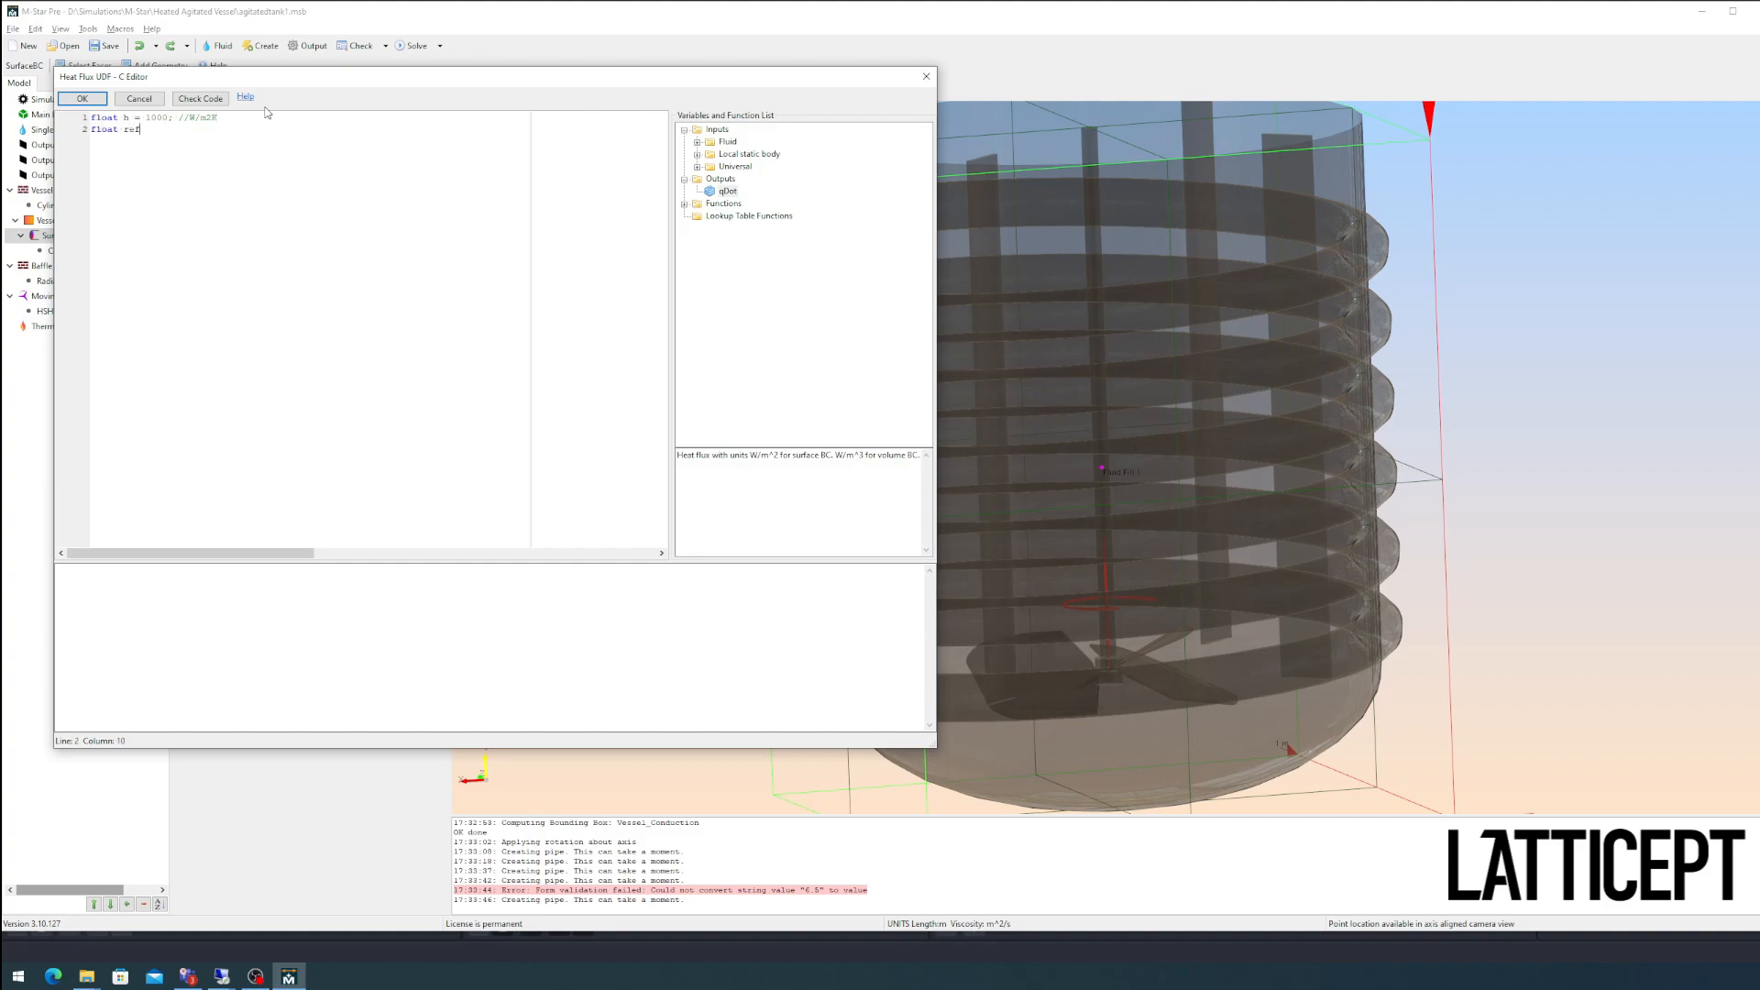
type("T = 6001 //Kelvin (hot oil)")
key("Return")
key("Return")
Step: Add the expression qDot = h*(refT - T); using the local static body temperature T, and check the code
type("qs")
type("ot ")
type("= h*(refT")
left_click(697, 154)
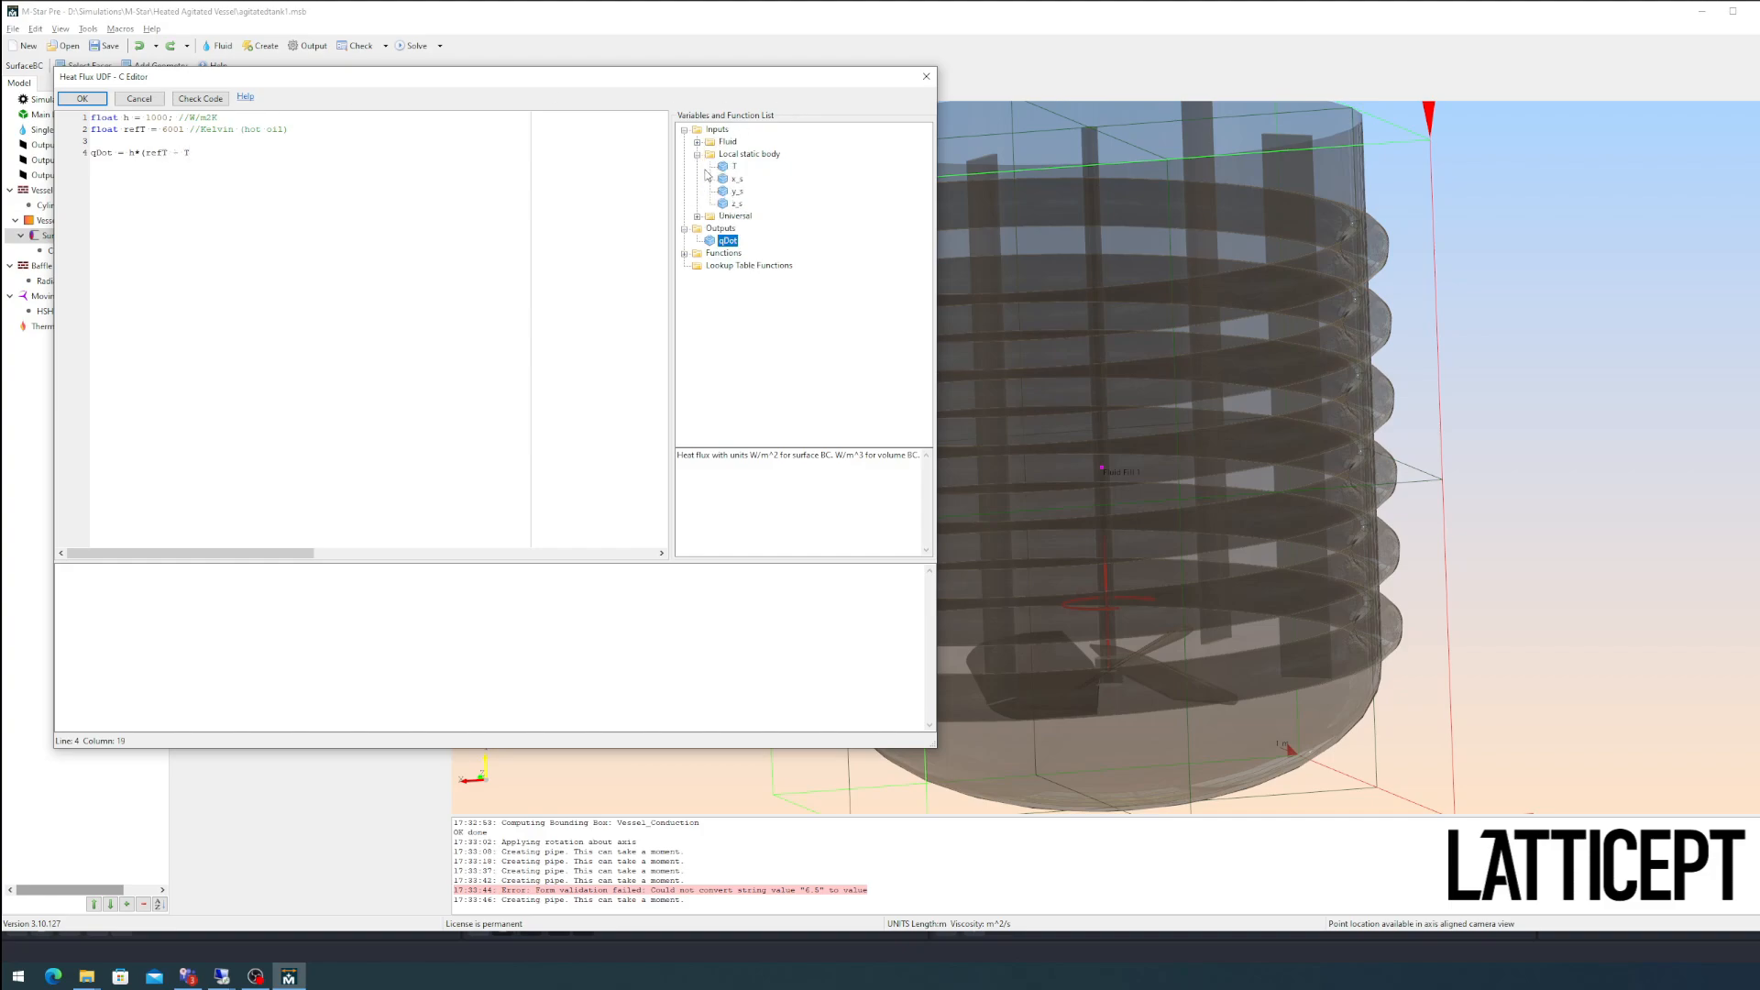
left_click(733, 166)
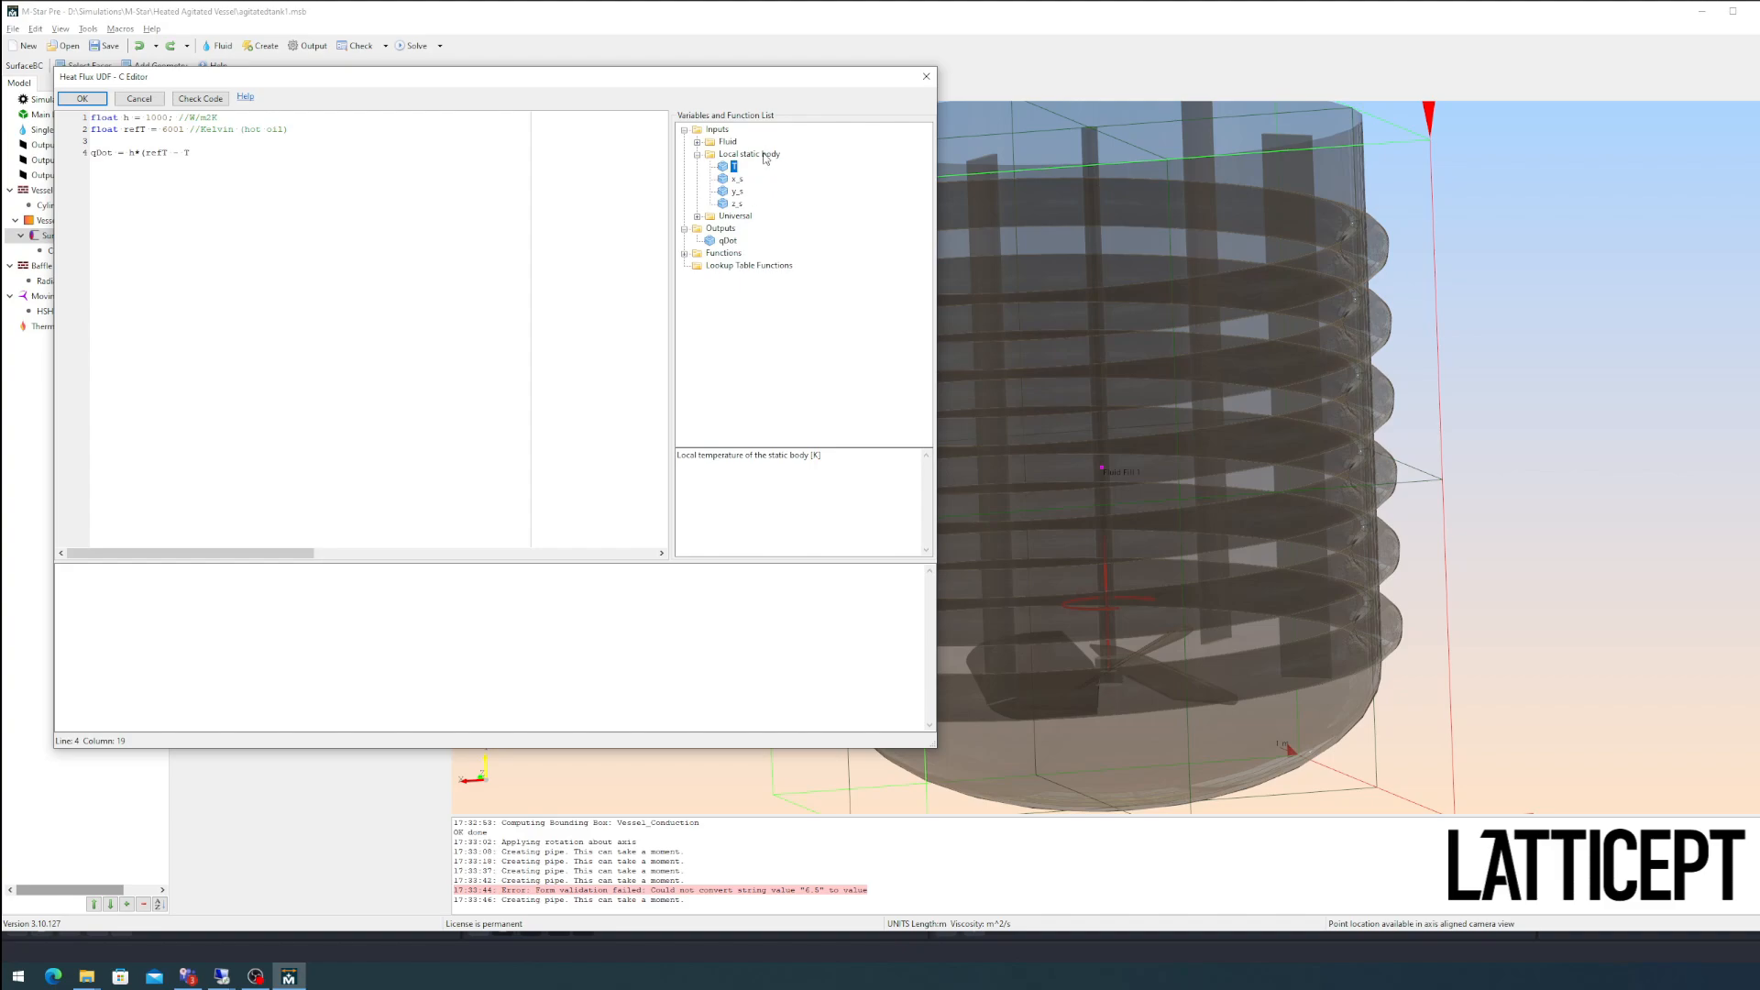
left_click(315, 157)
double_click(730, 166)
type(");")
left_click(191, 101)
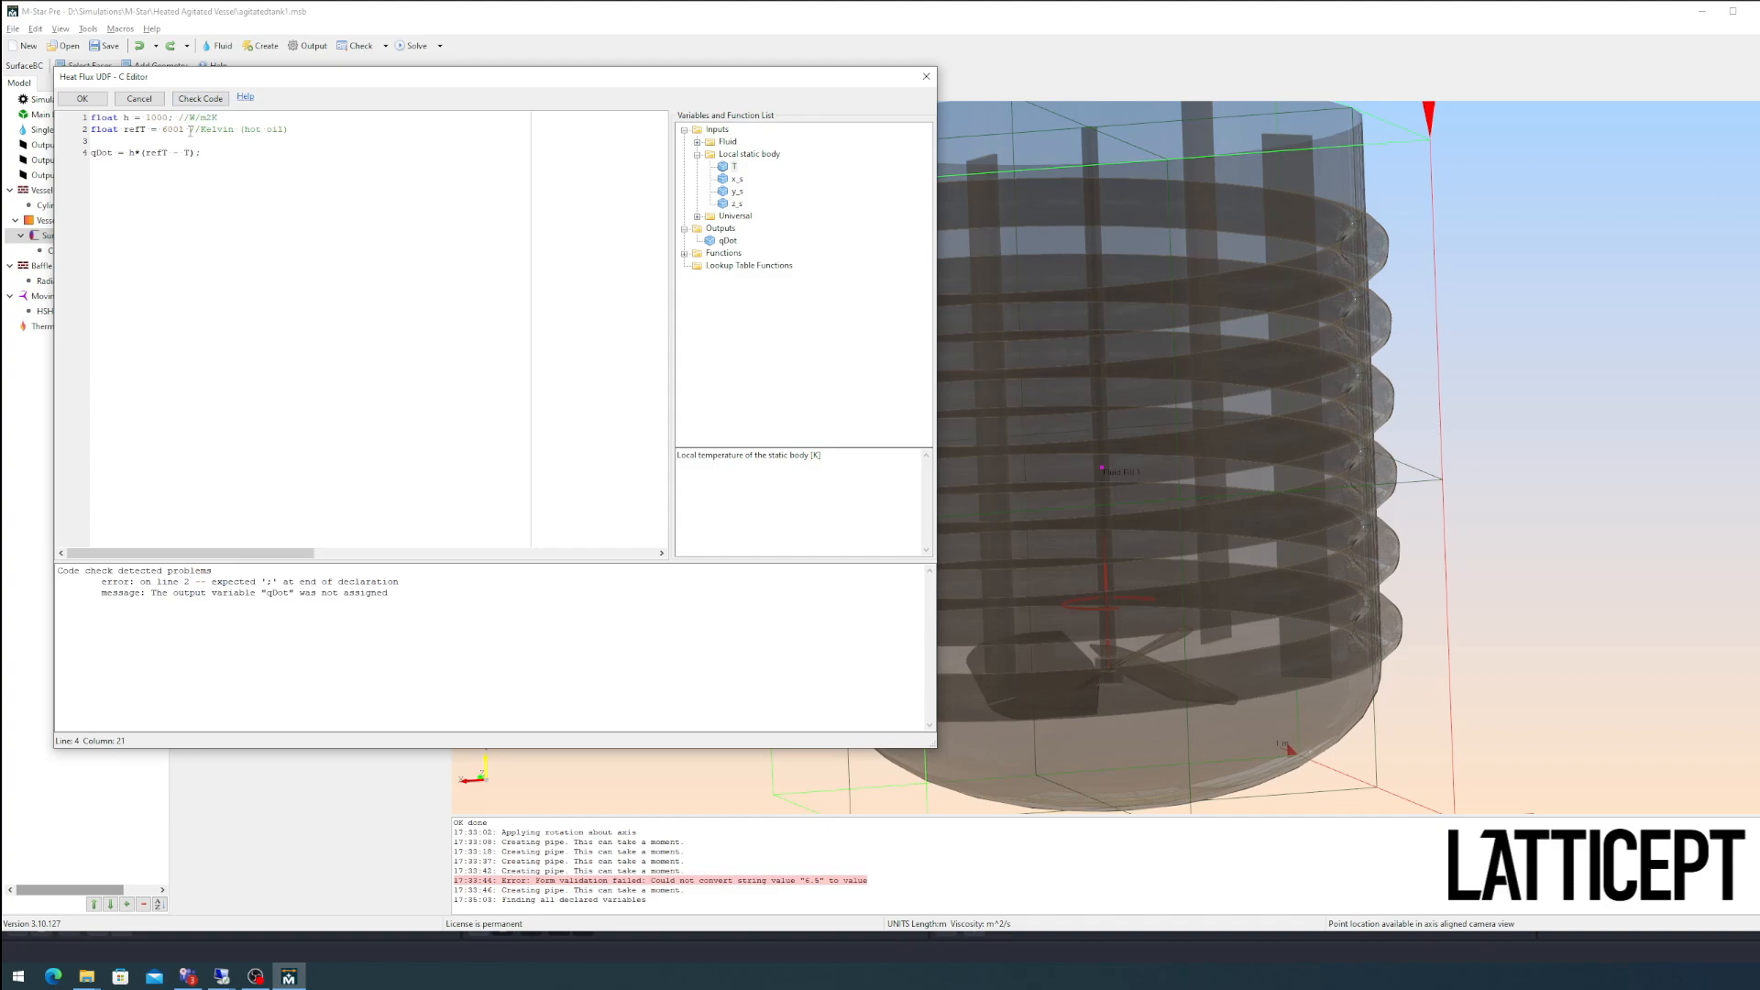
Step: Correct the refT declaration to 600 with a closing semicolon, recheck the code and accept the heat flux UDF
left_click(184, 129)
key("BackSpace")
type(";")
left_click(200, 98)
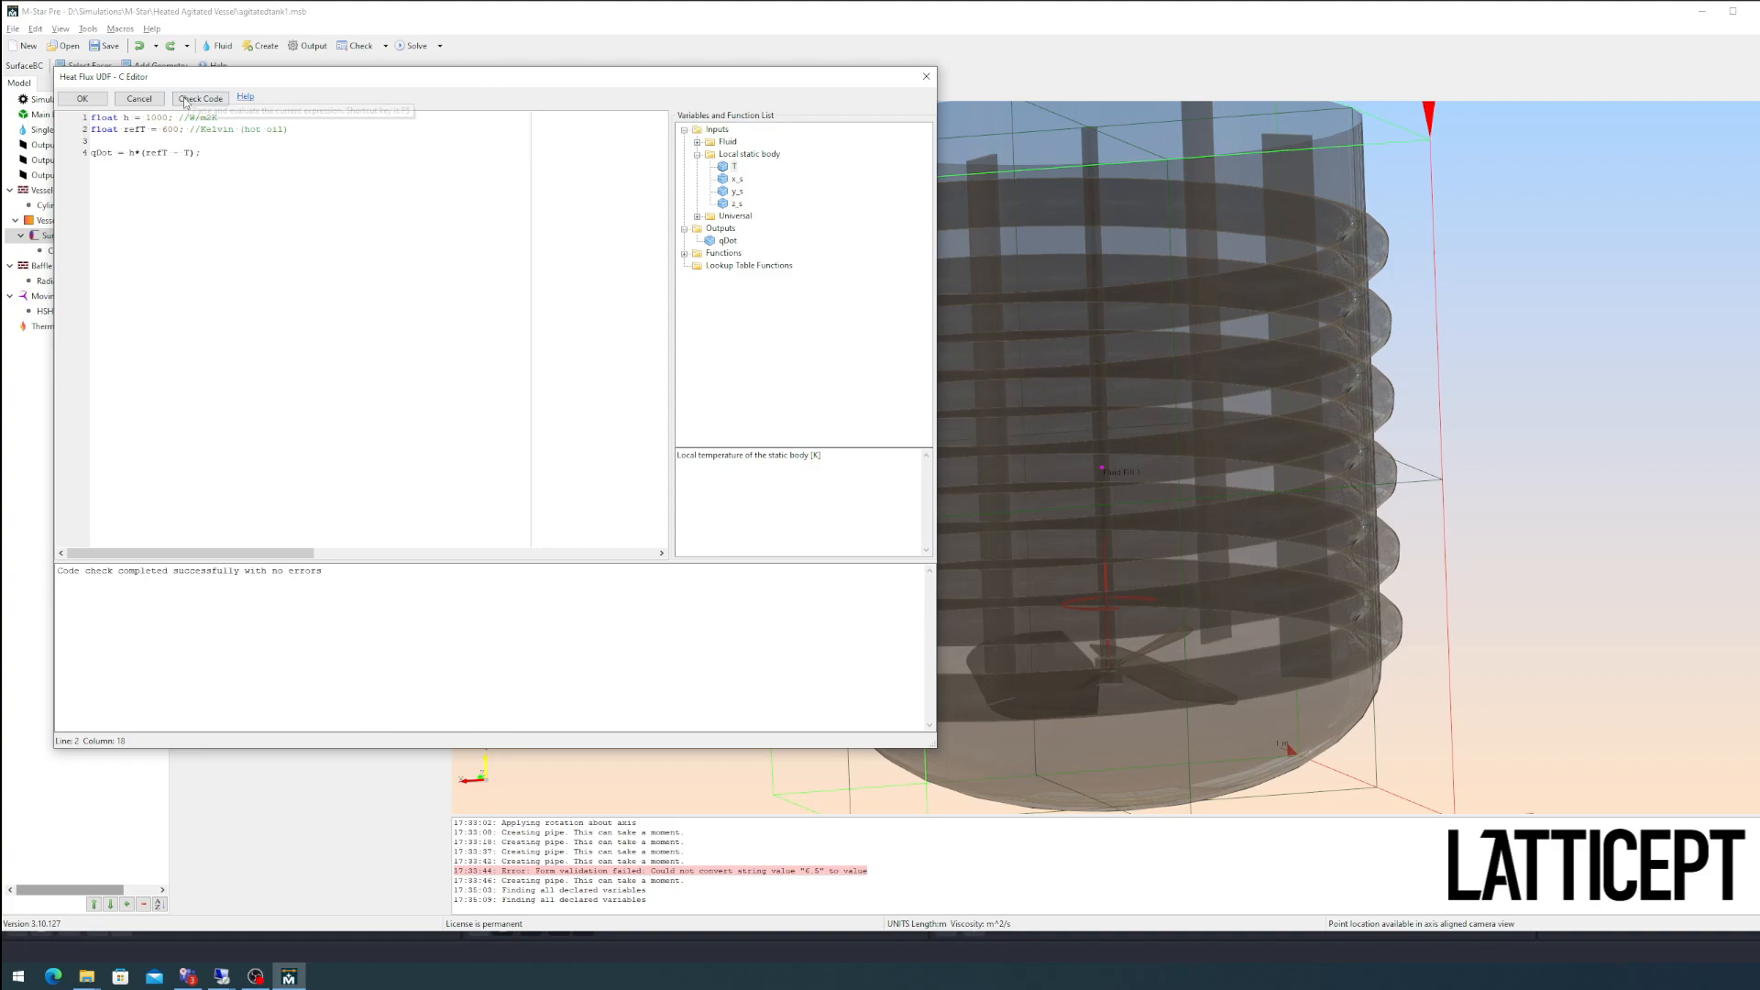
left_click(88, 101)
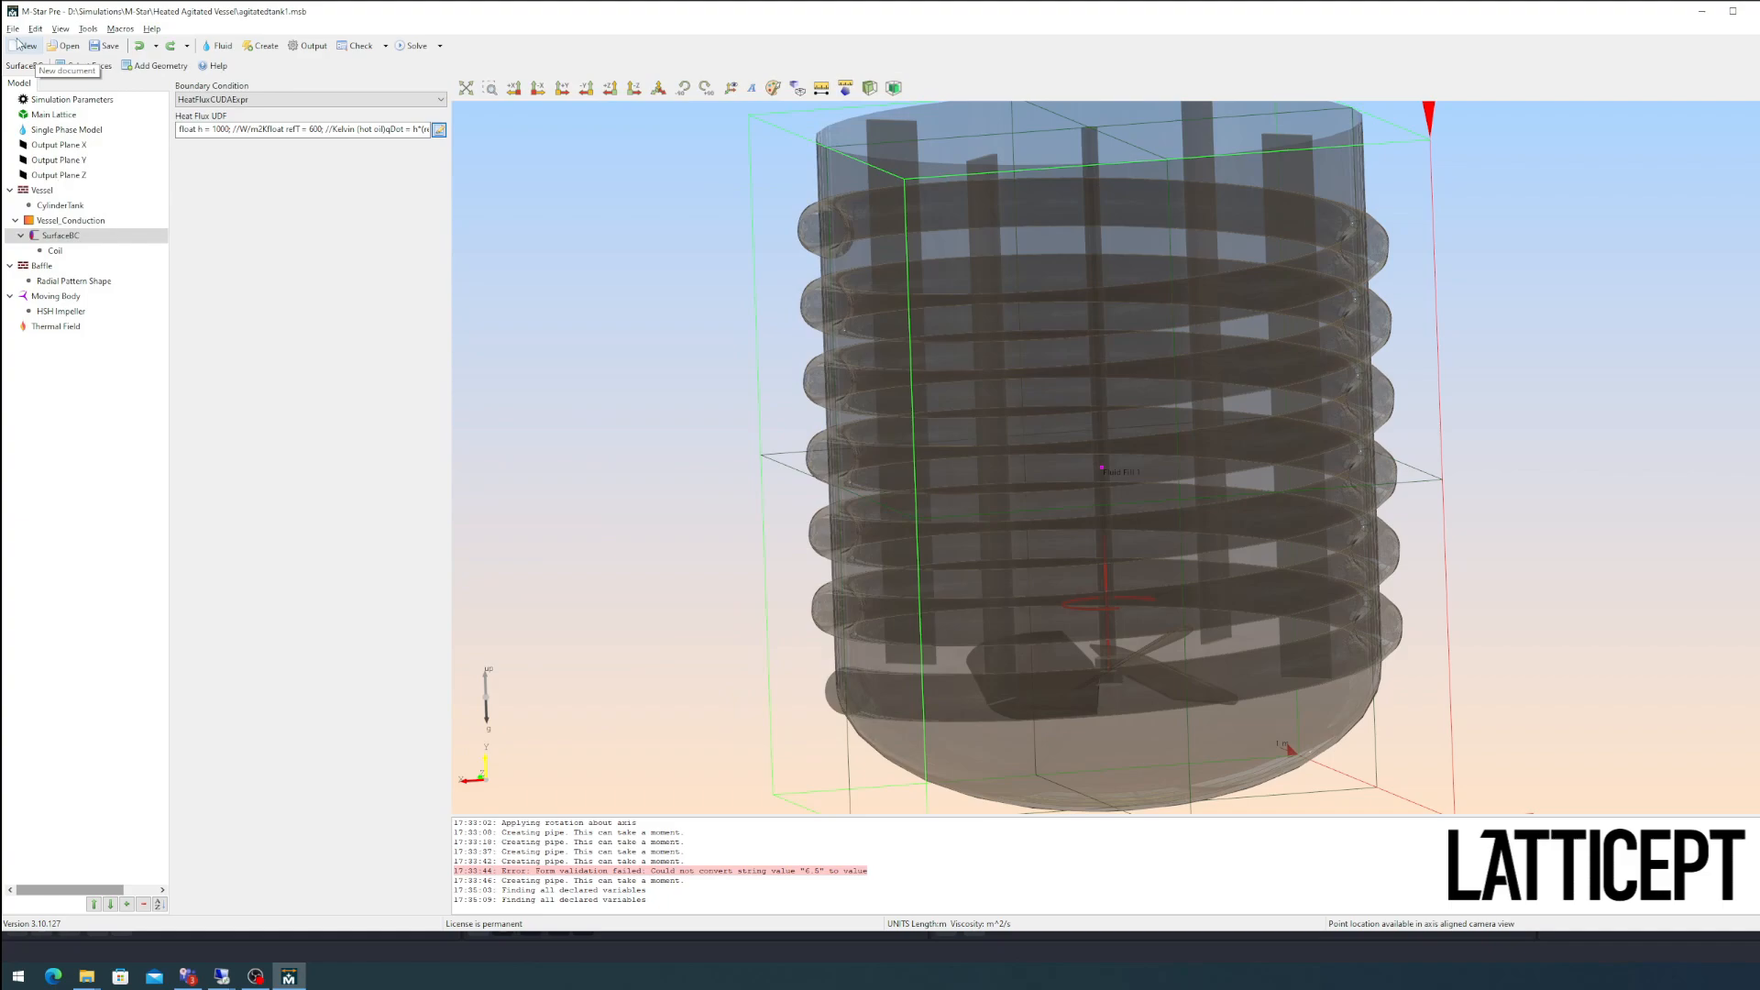
Step: Save the model and review the Thermal Field's properties and boundary conditions
left_click(13, 29)
left_click(33, 148)
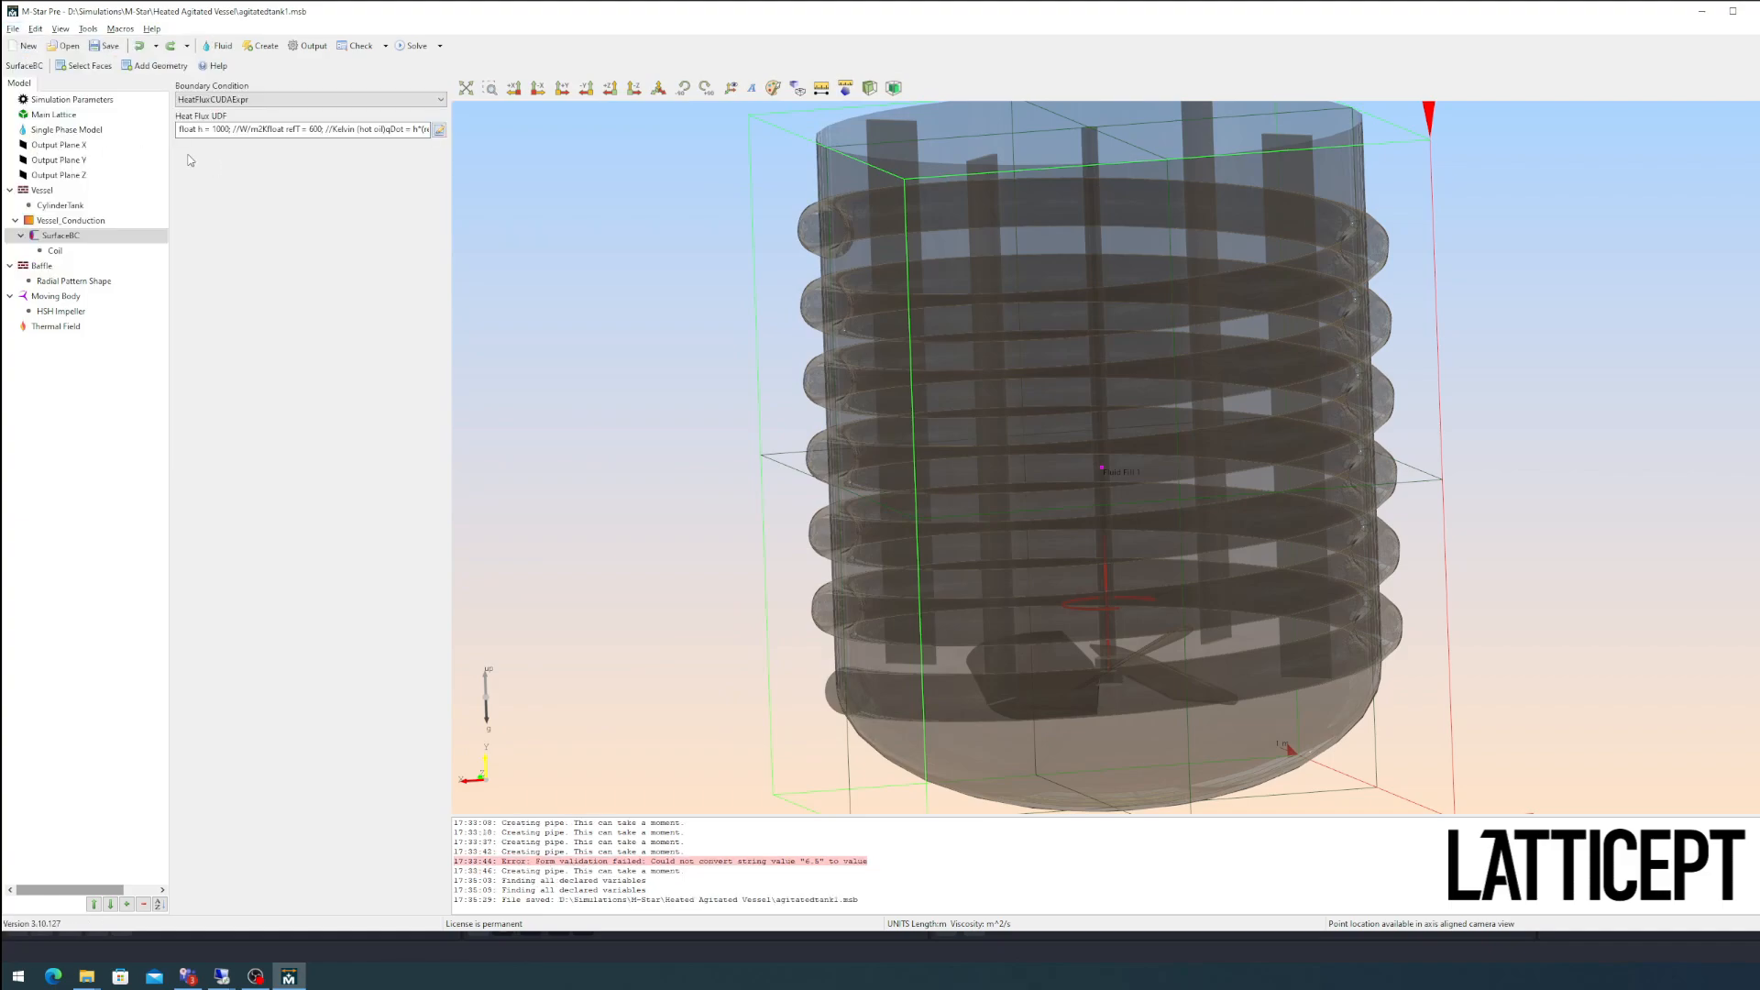
left_click(67, 328)
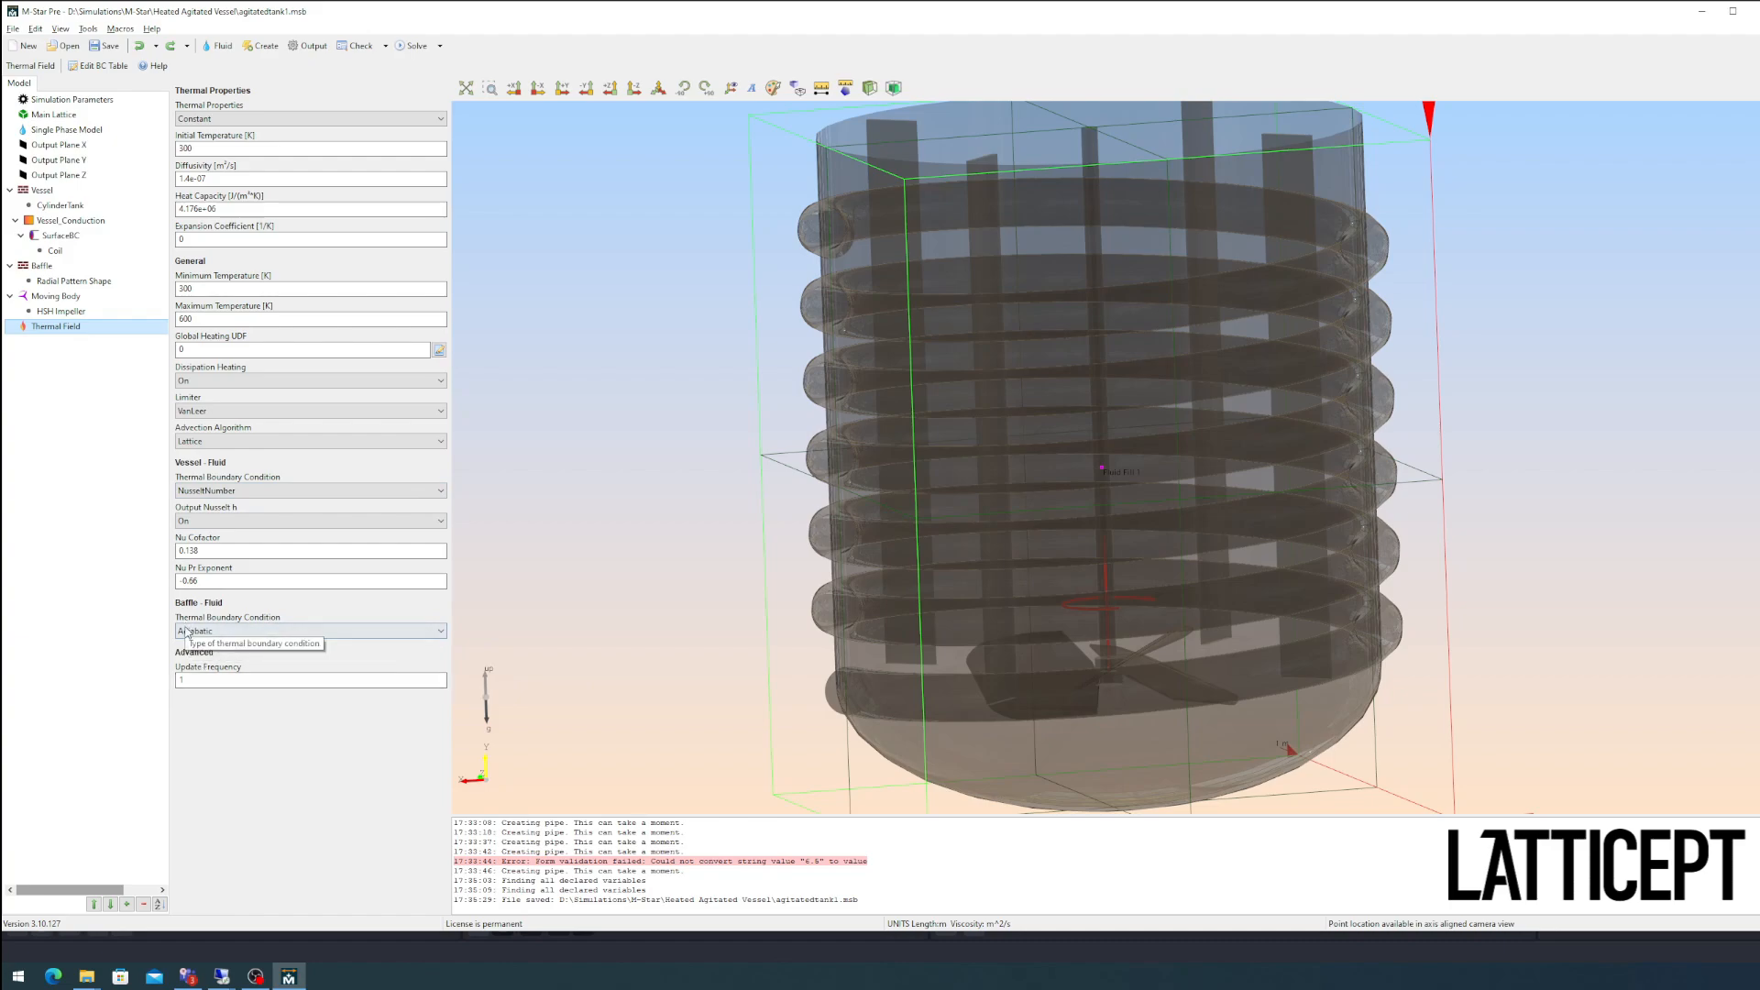
left_click_drag(1026, 559, 1111, 515)
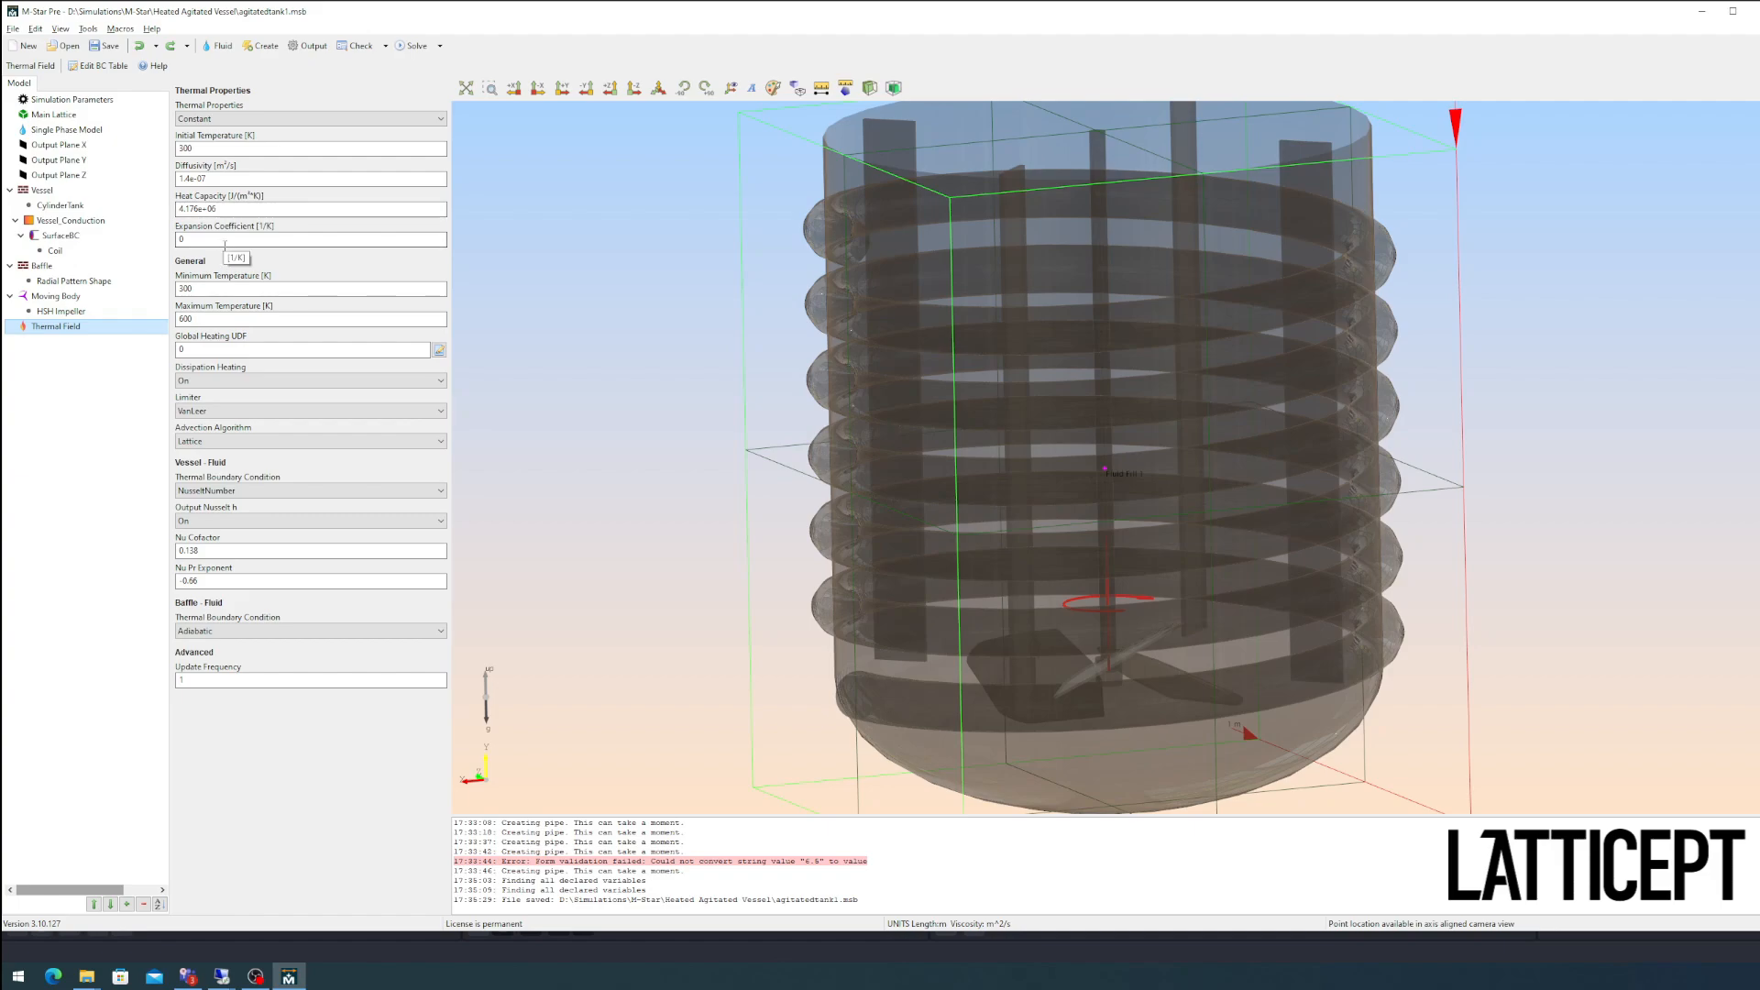
Step: Save the model, export the solver case to the Heated Agitated Vessel folder overwriting existing files, and close the solver without running it
left_click(13, 29)
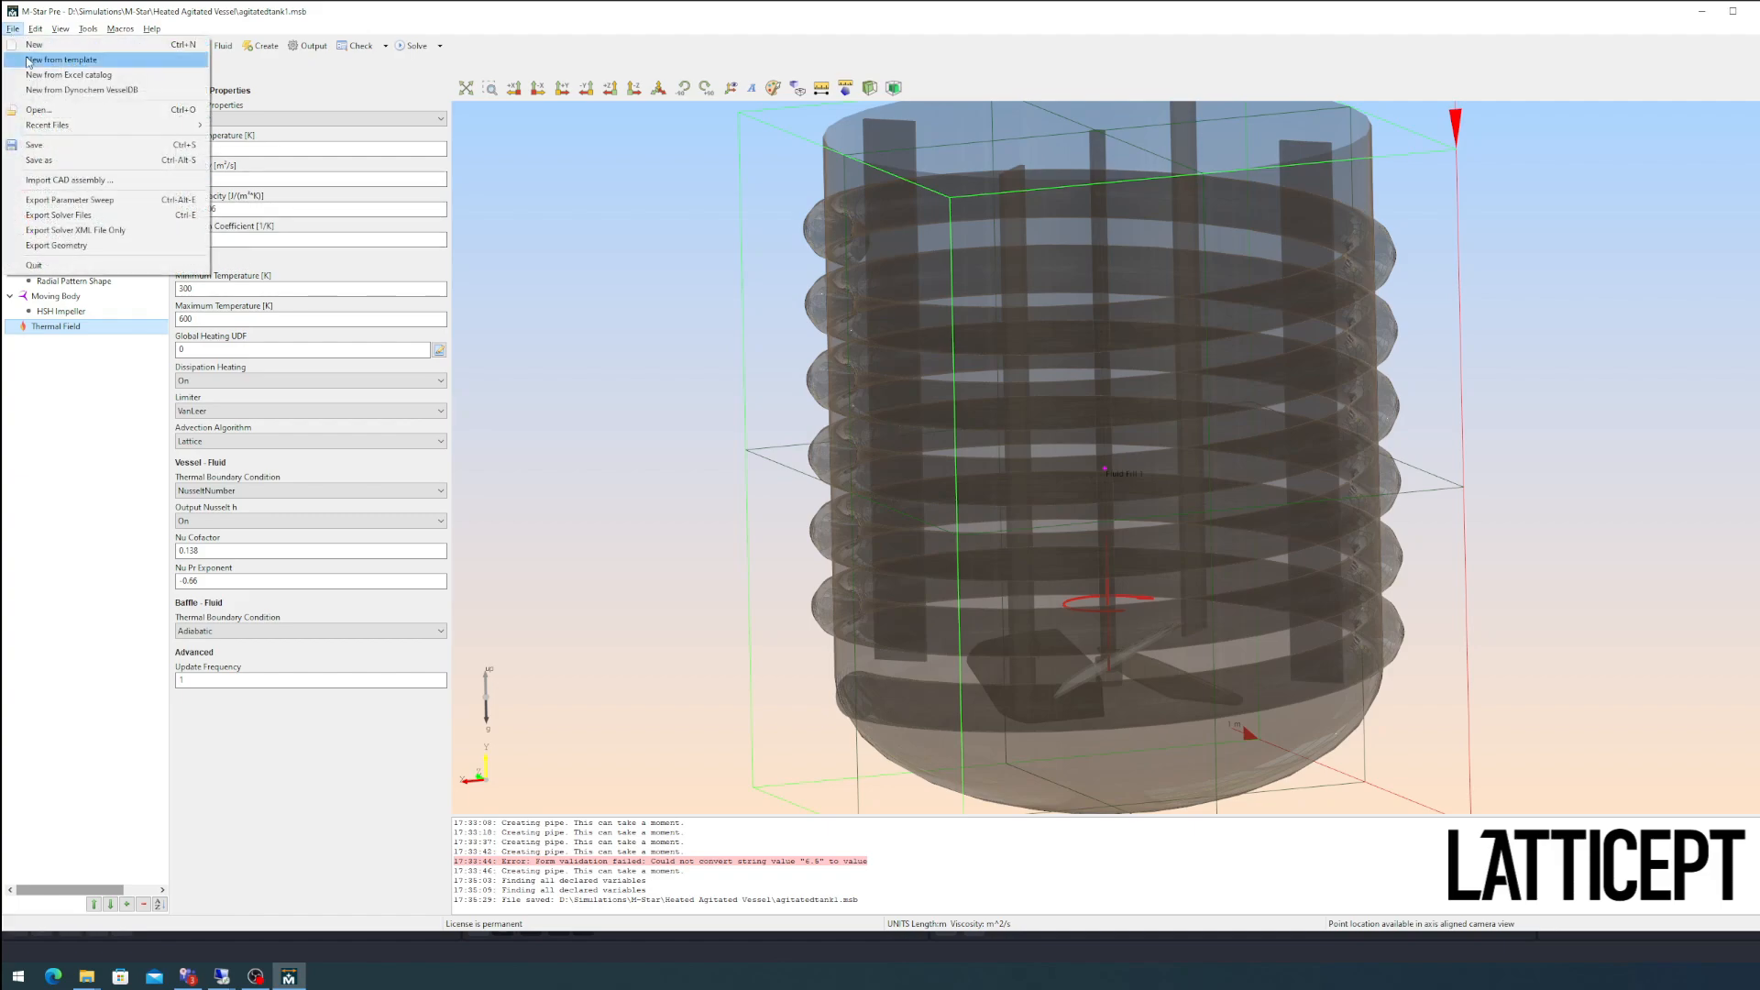
left_click(82, 147)
left_click(414, 46)
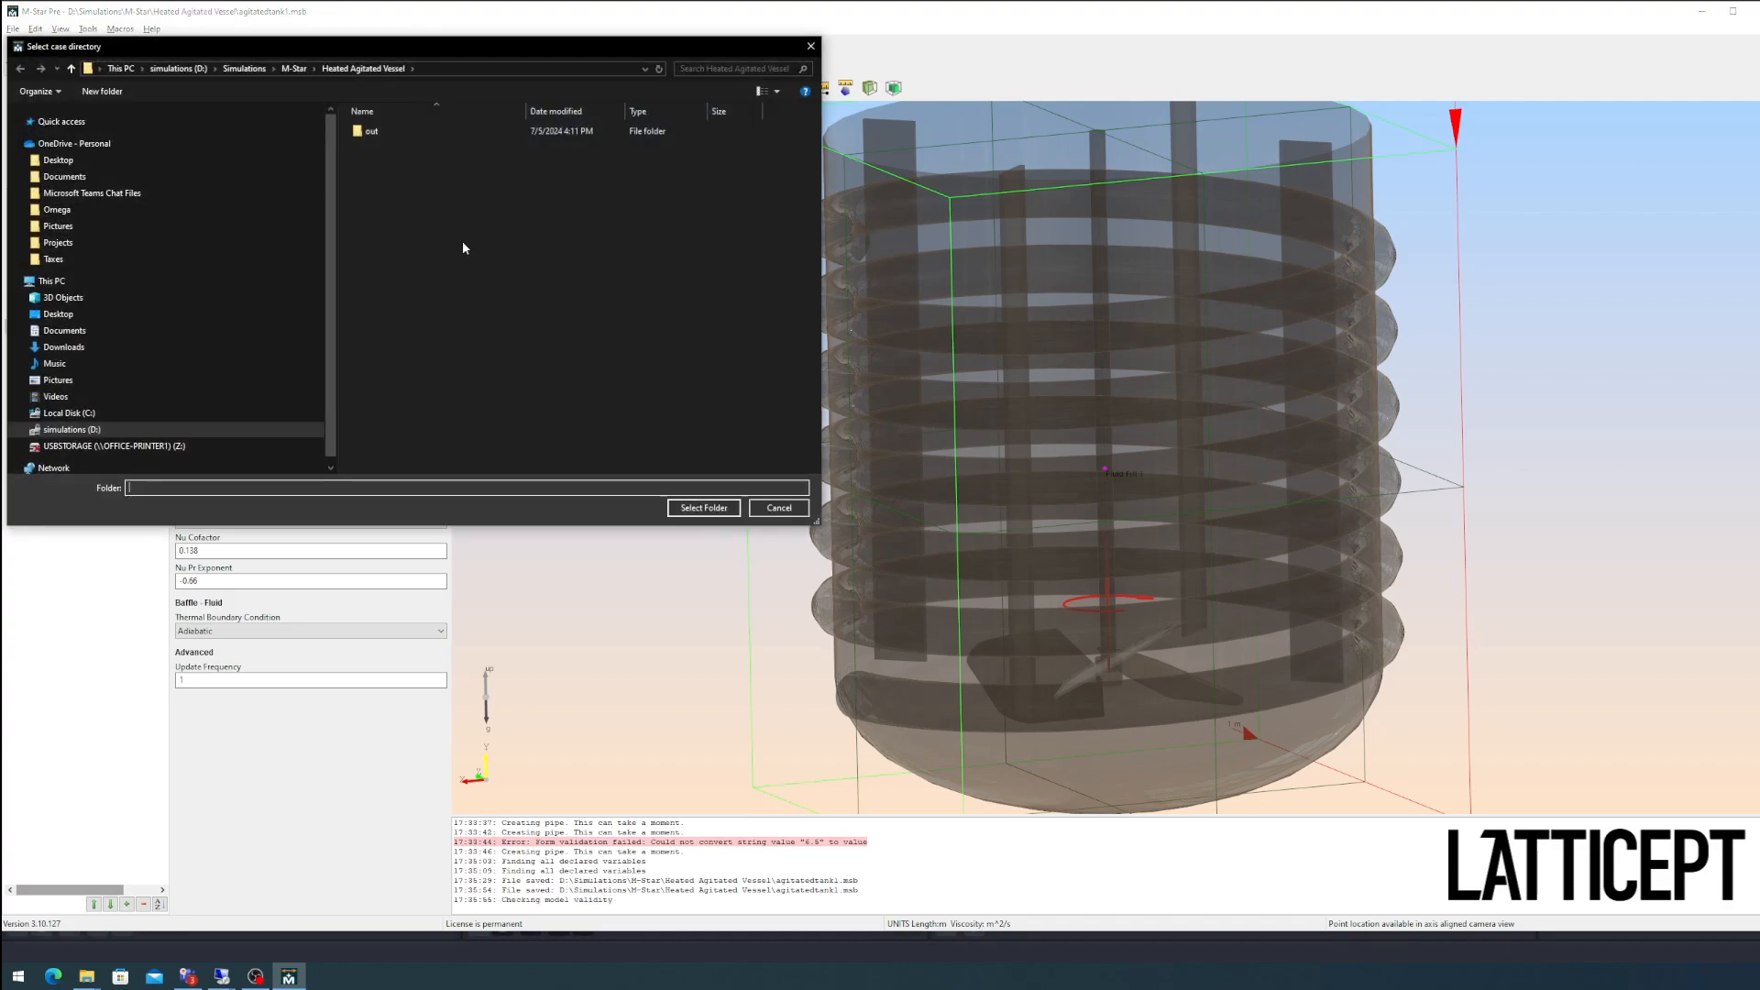
key("Return")
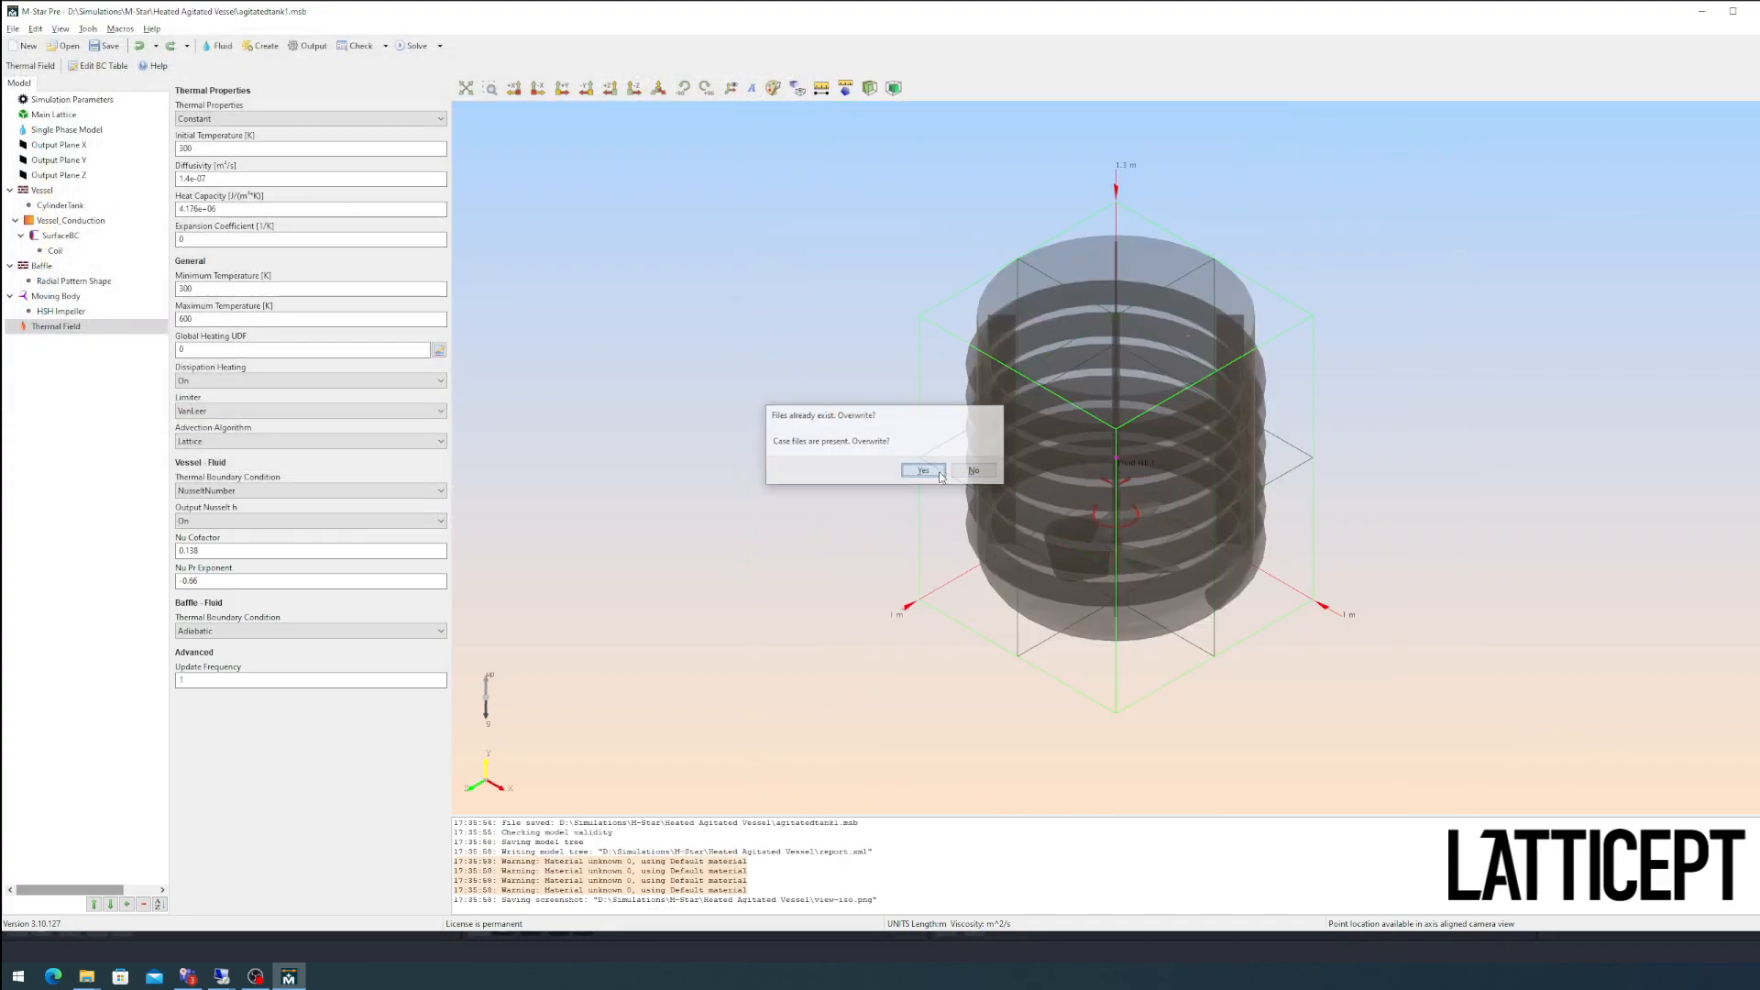
left_click(938, 471)
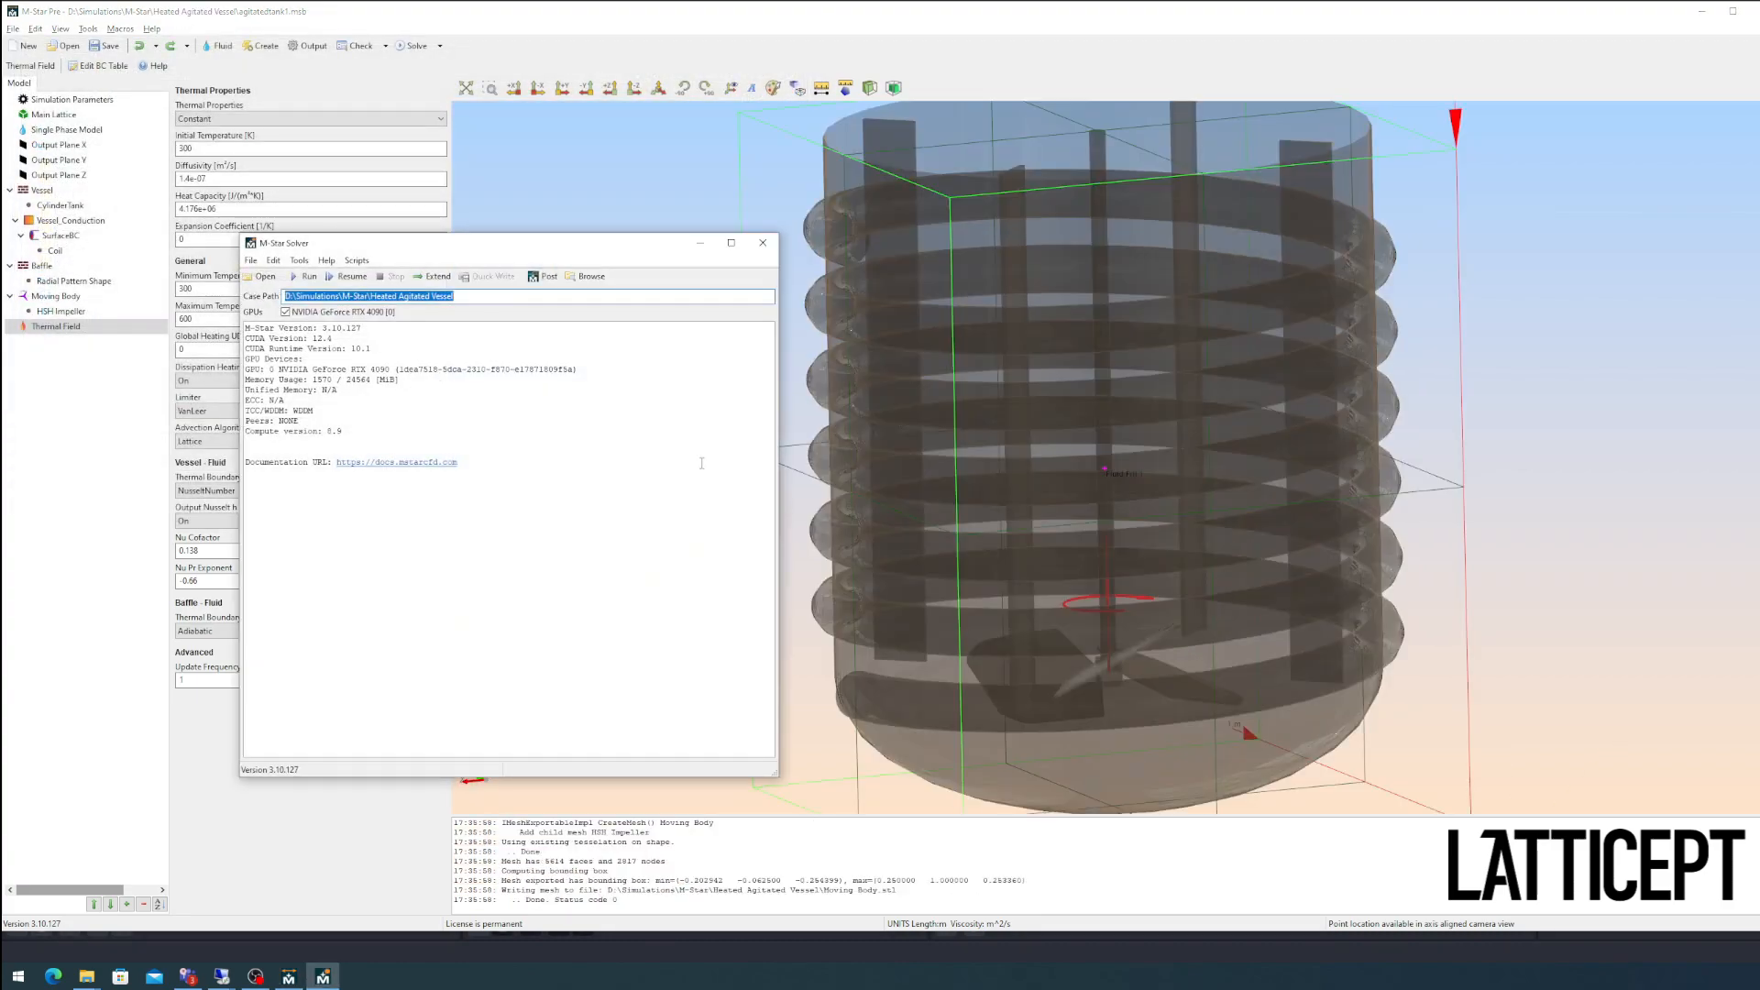
left_click(763, 243)
Step: Set the output planes' write interval to 0.01 s, check the volume output settings and save the model
left_click(307, 46)
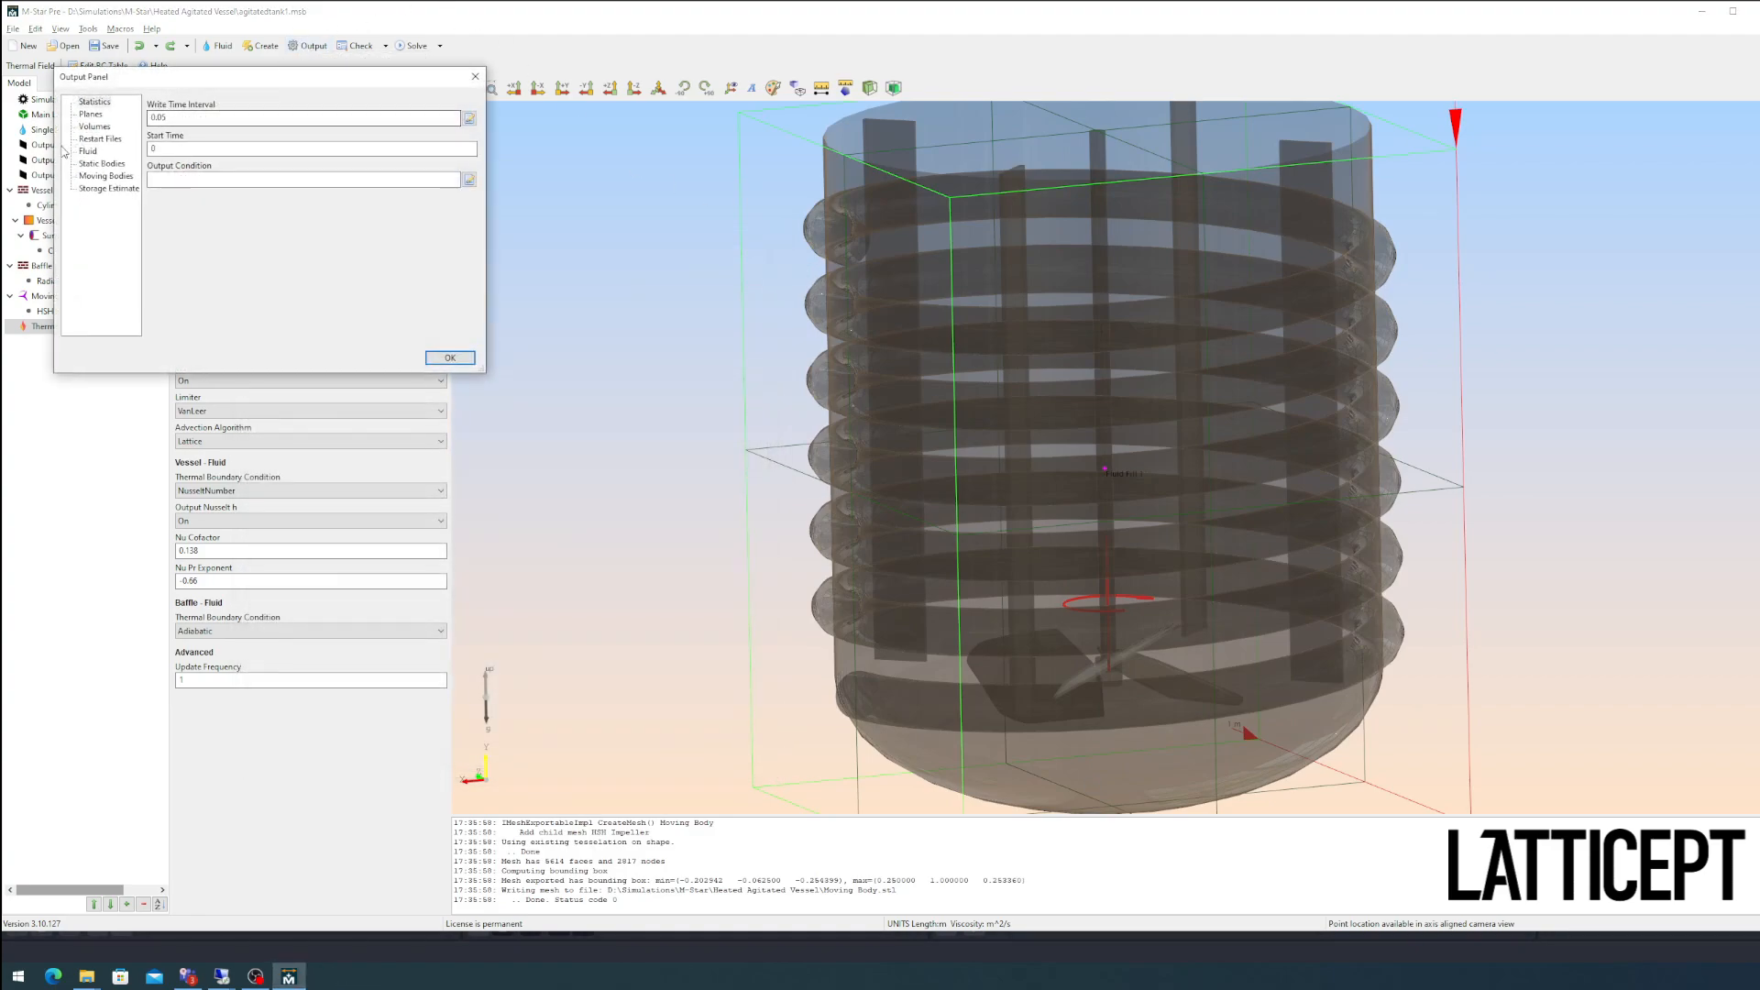
double_click(213, 115)
left_click(194, 117)
left_click(91, 114)
double_click(196, 134)
type("0.01")
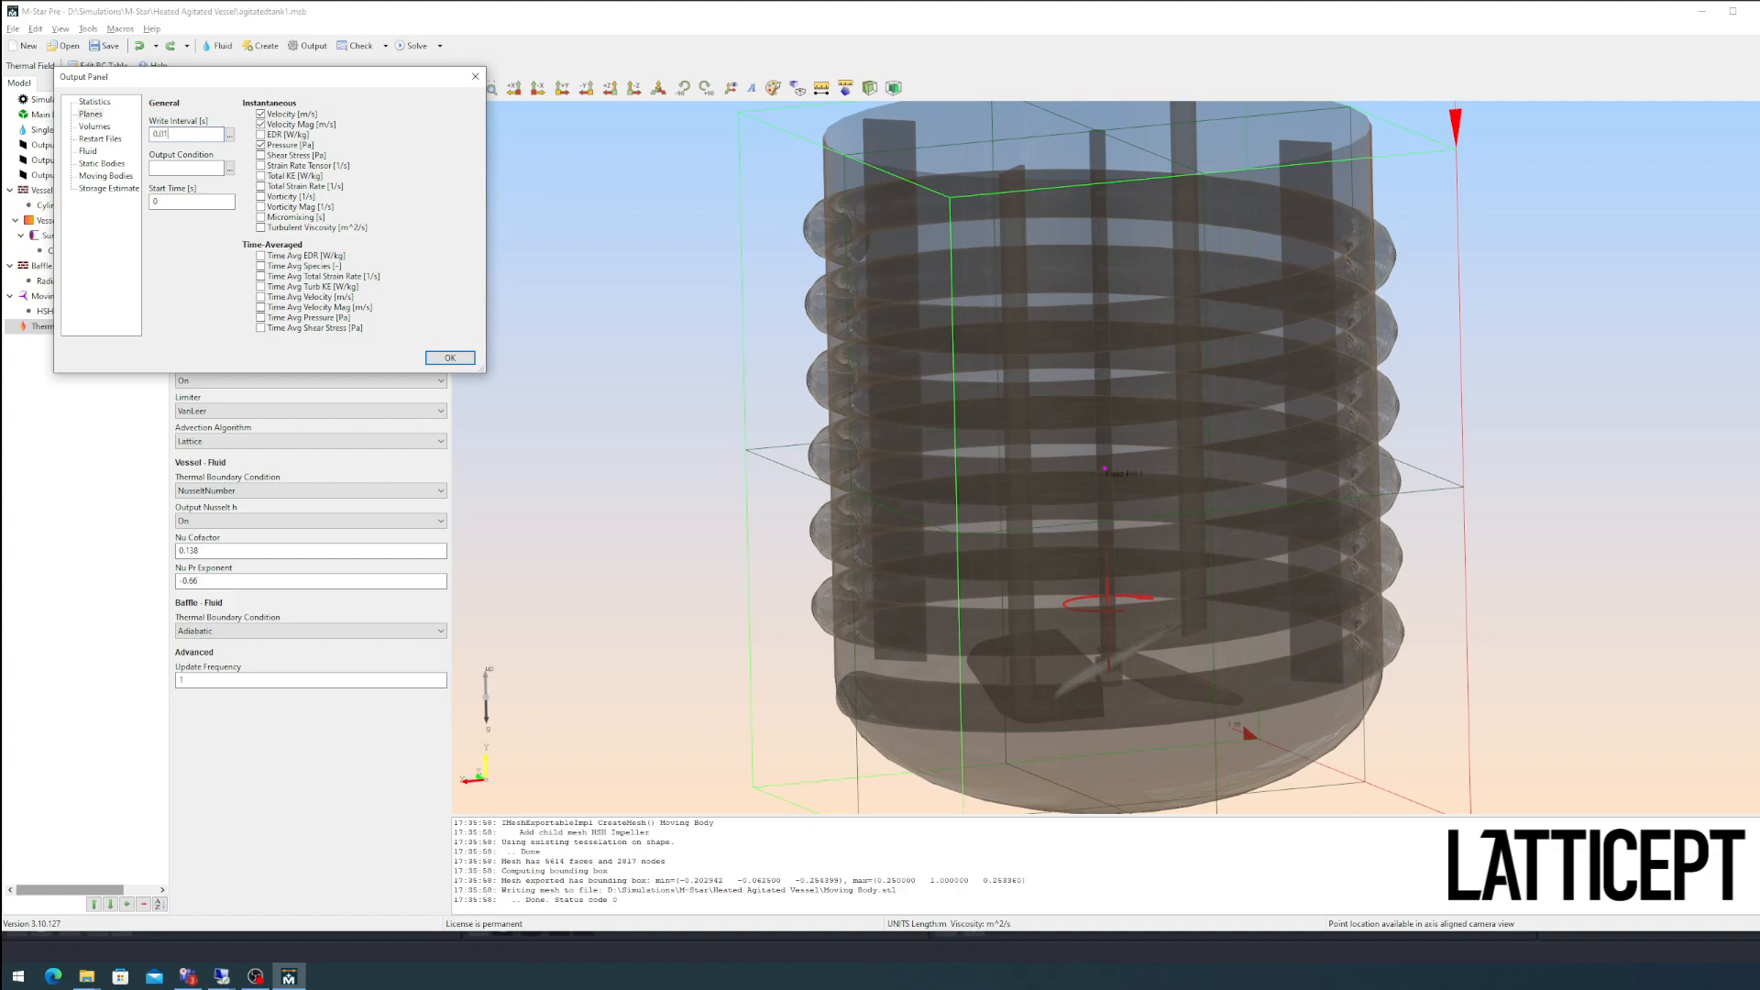
left_click(95, 126)
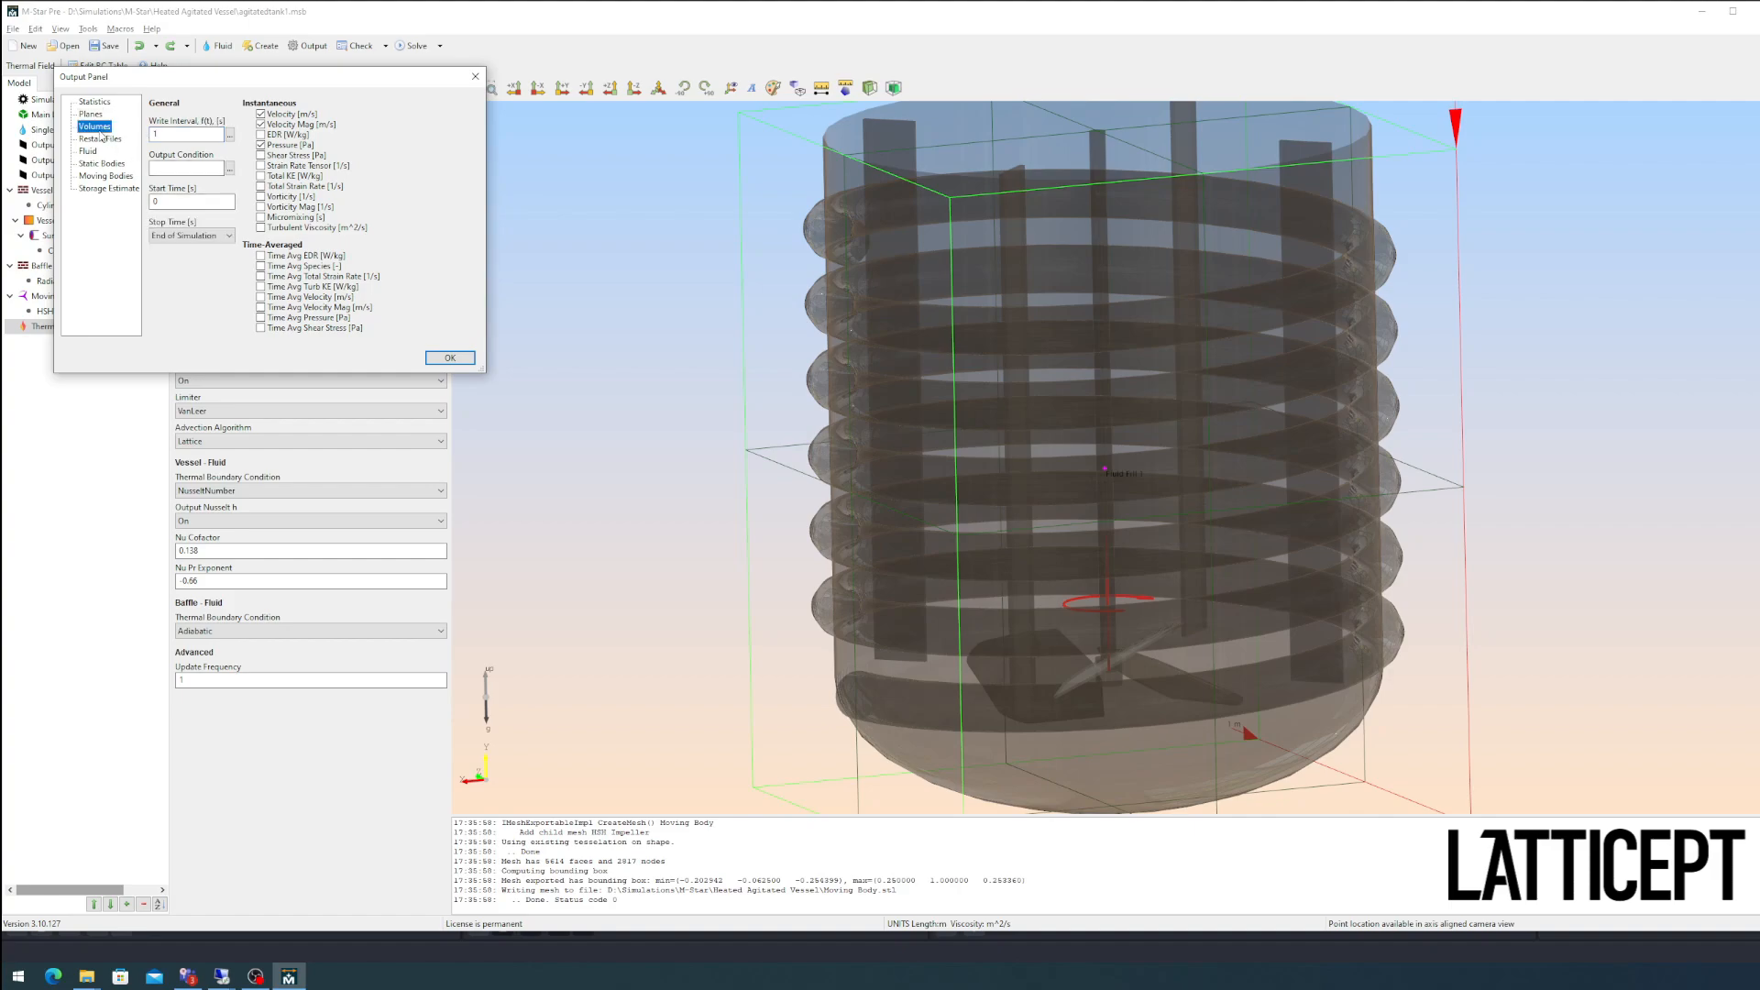
left_click(450, 357)
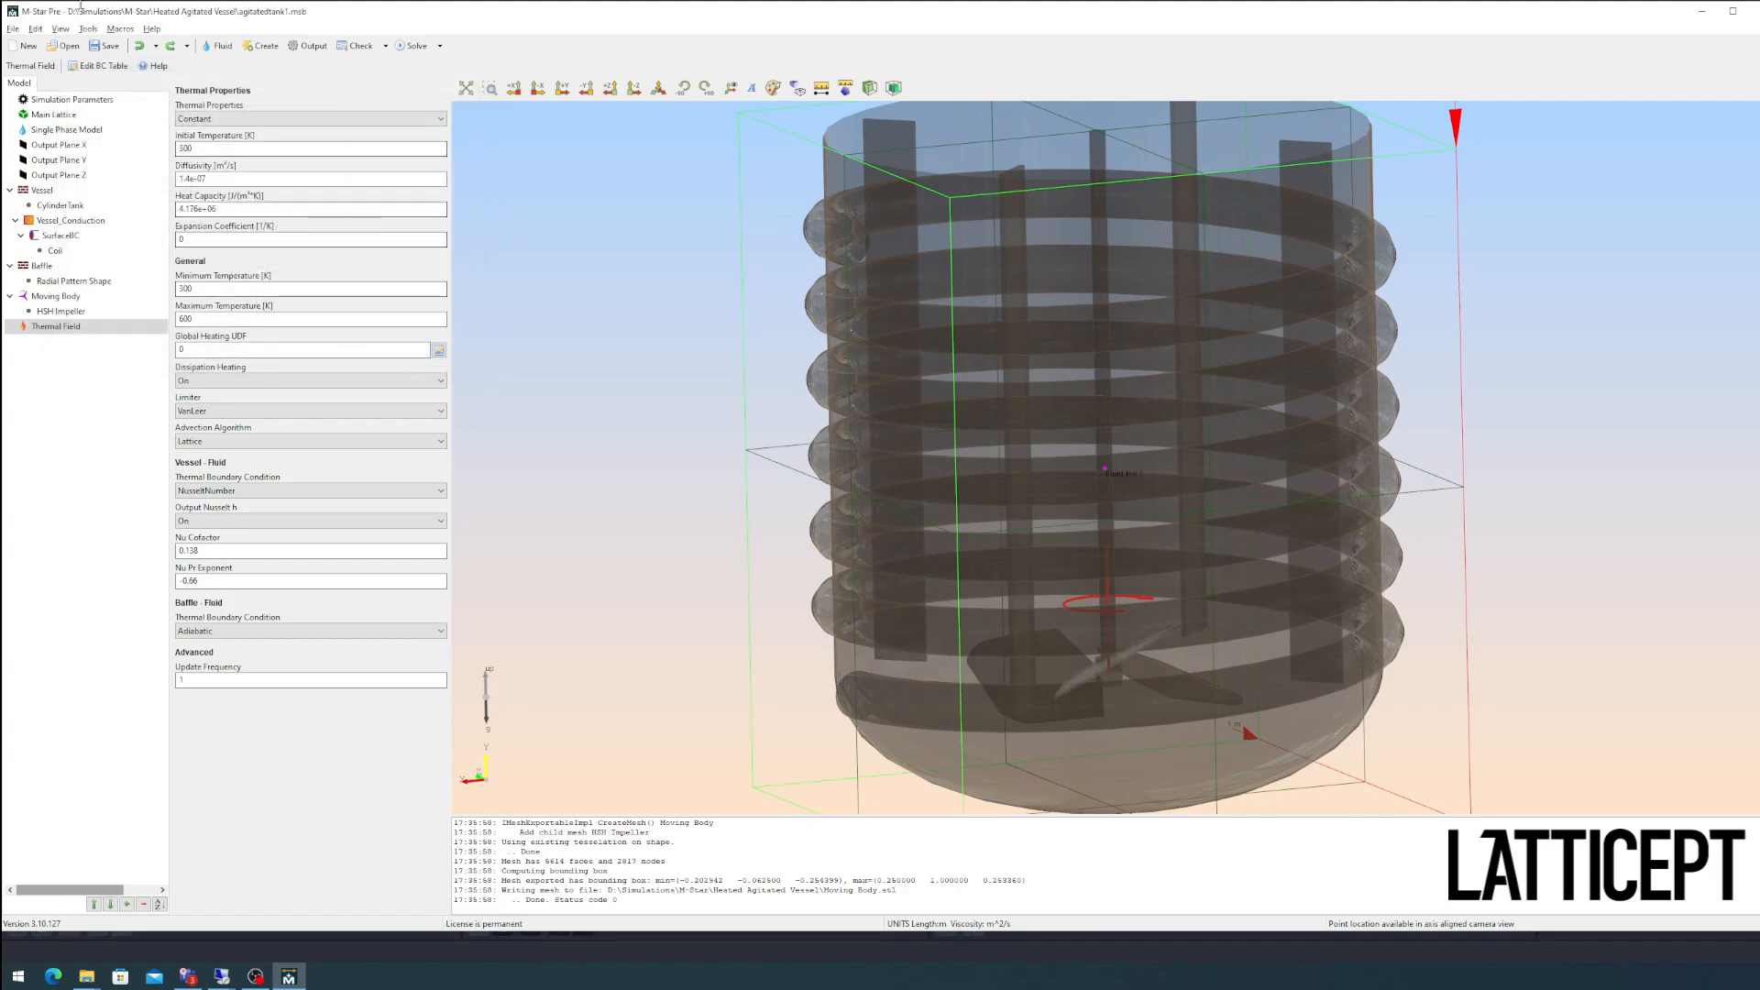
left_click(13, 28)
left_click(82, 145)
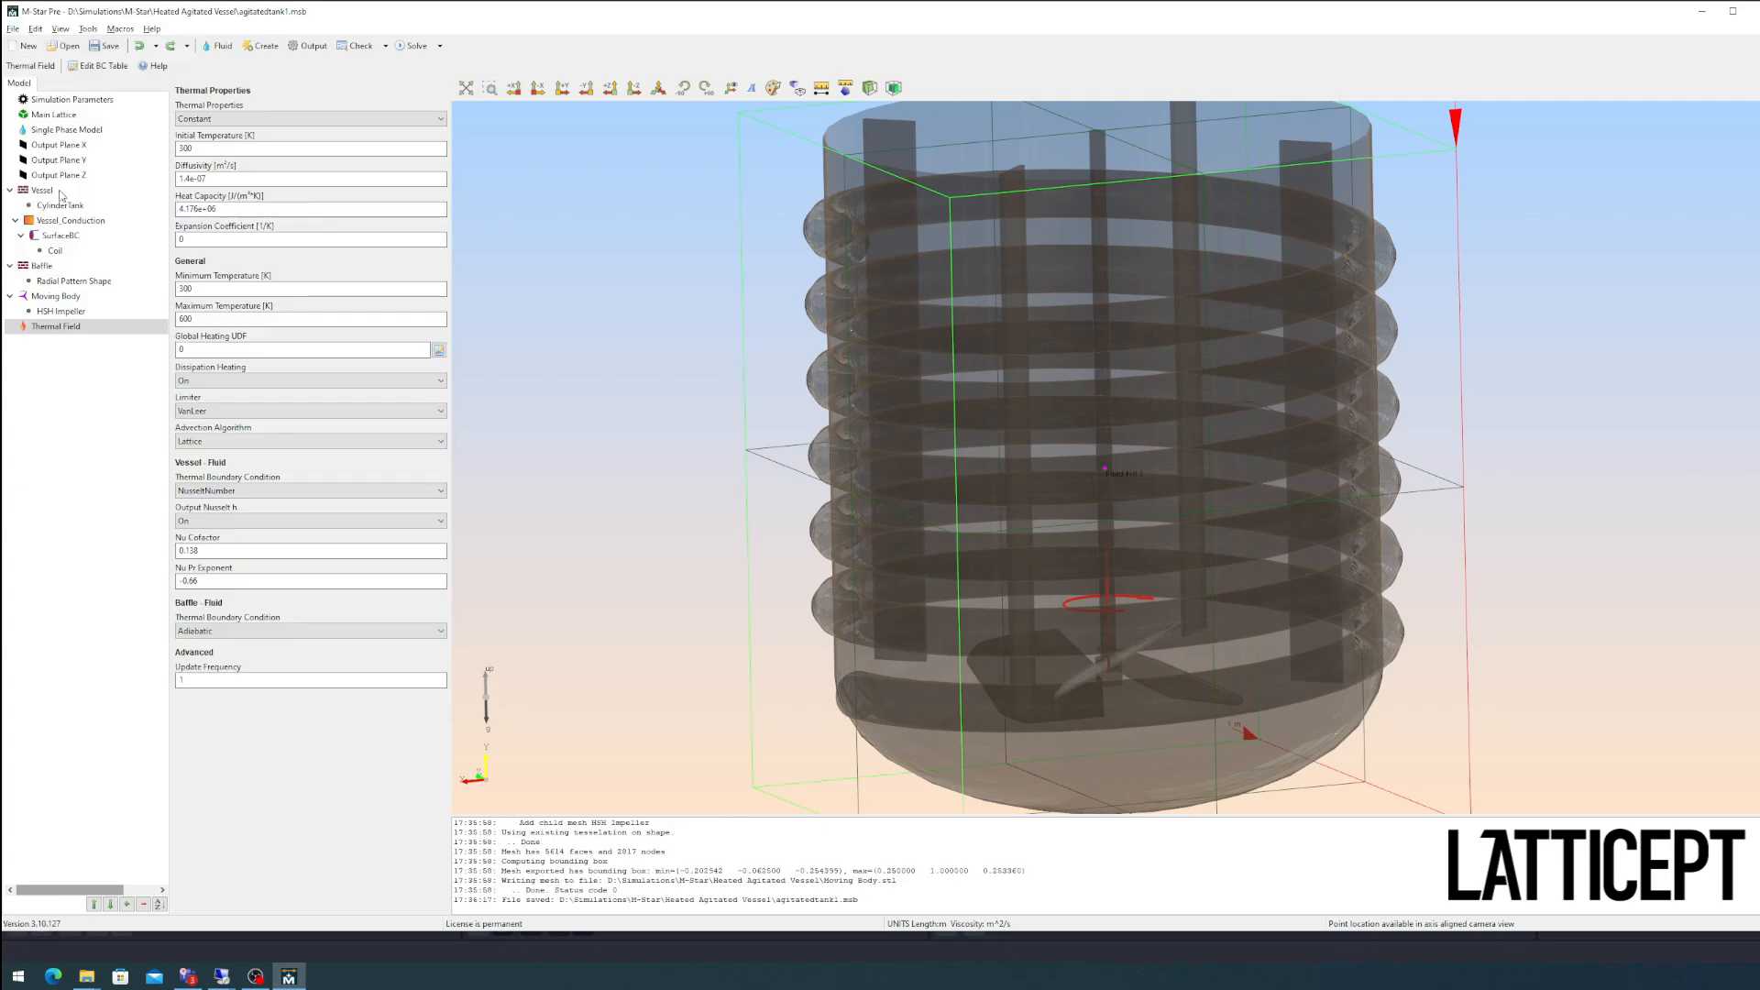
Step: Preview the Vessel's surface mesh and inspect its element size from several angles
left_click(53, 190)
left_click_drag(899, 261, 918, 272)
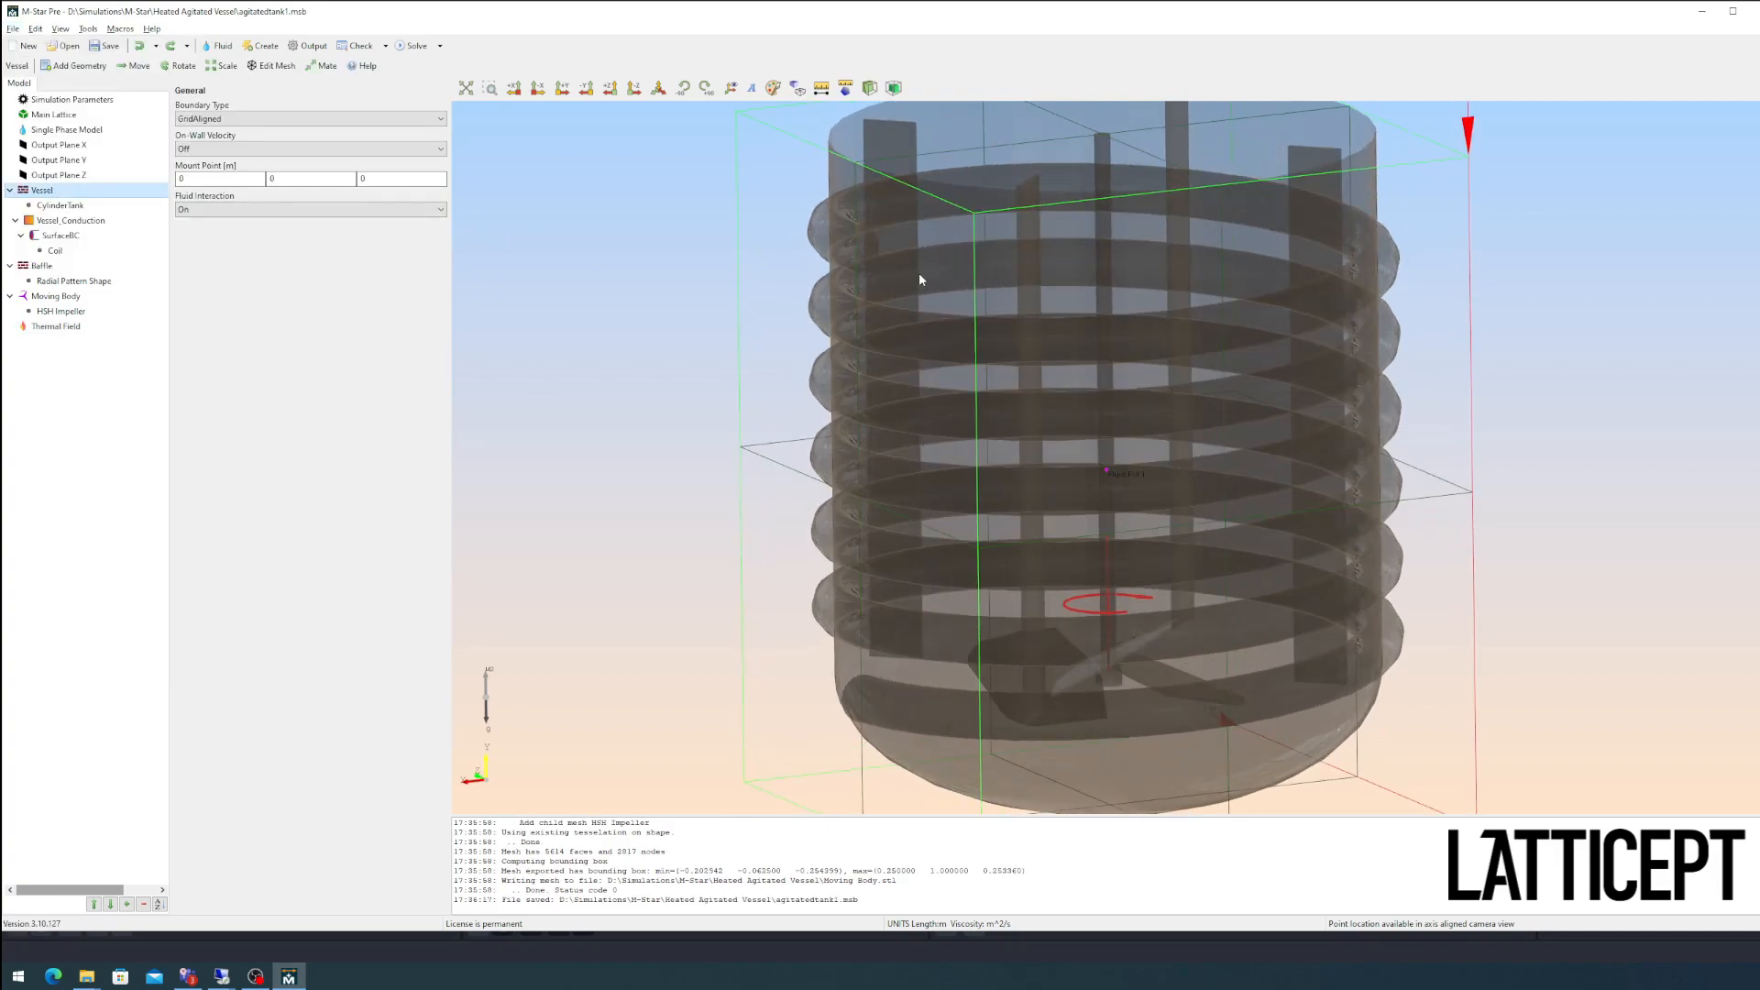
left_click(265, 66)
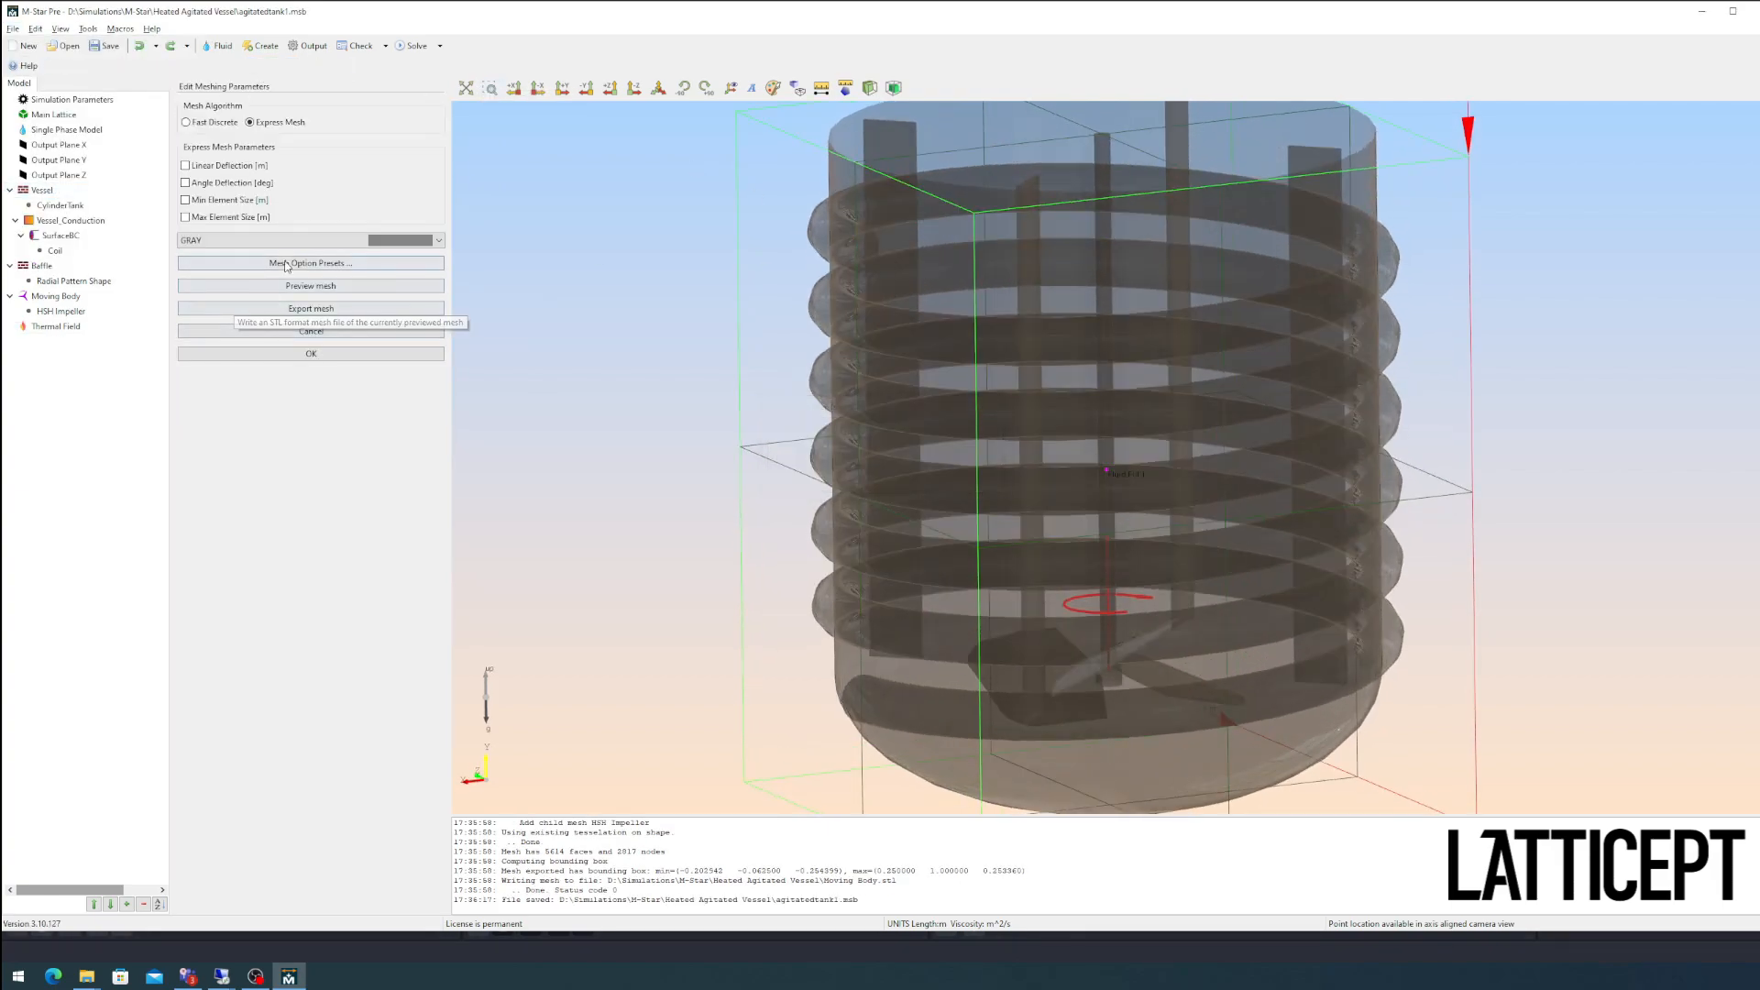
left_click(311, 285)
scroll(1084, 450, "down", 1)
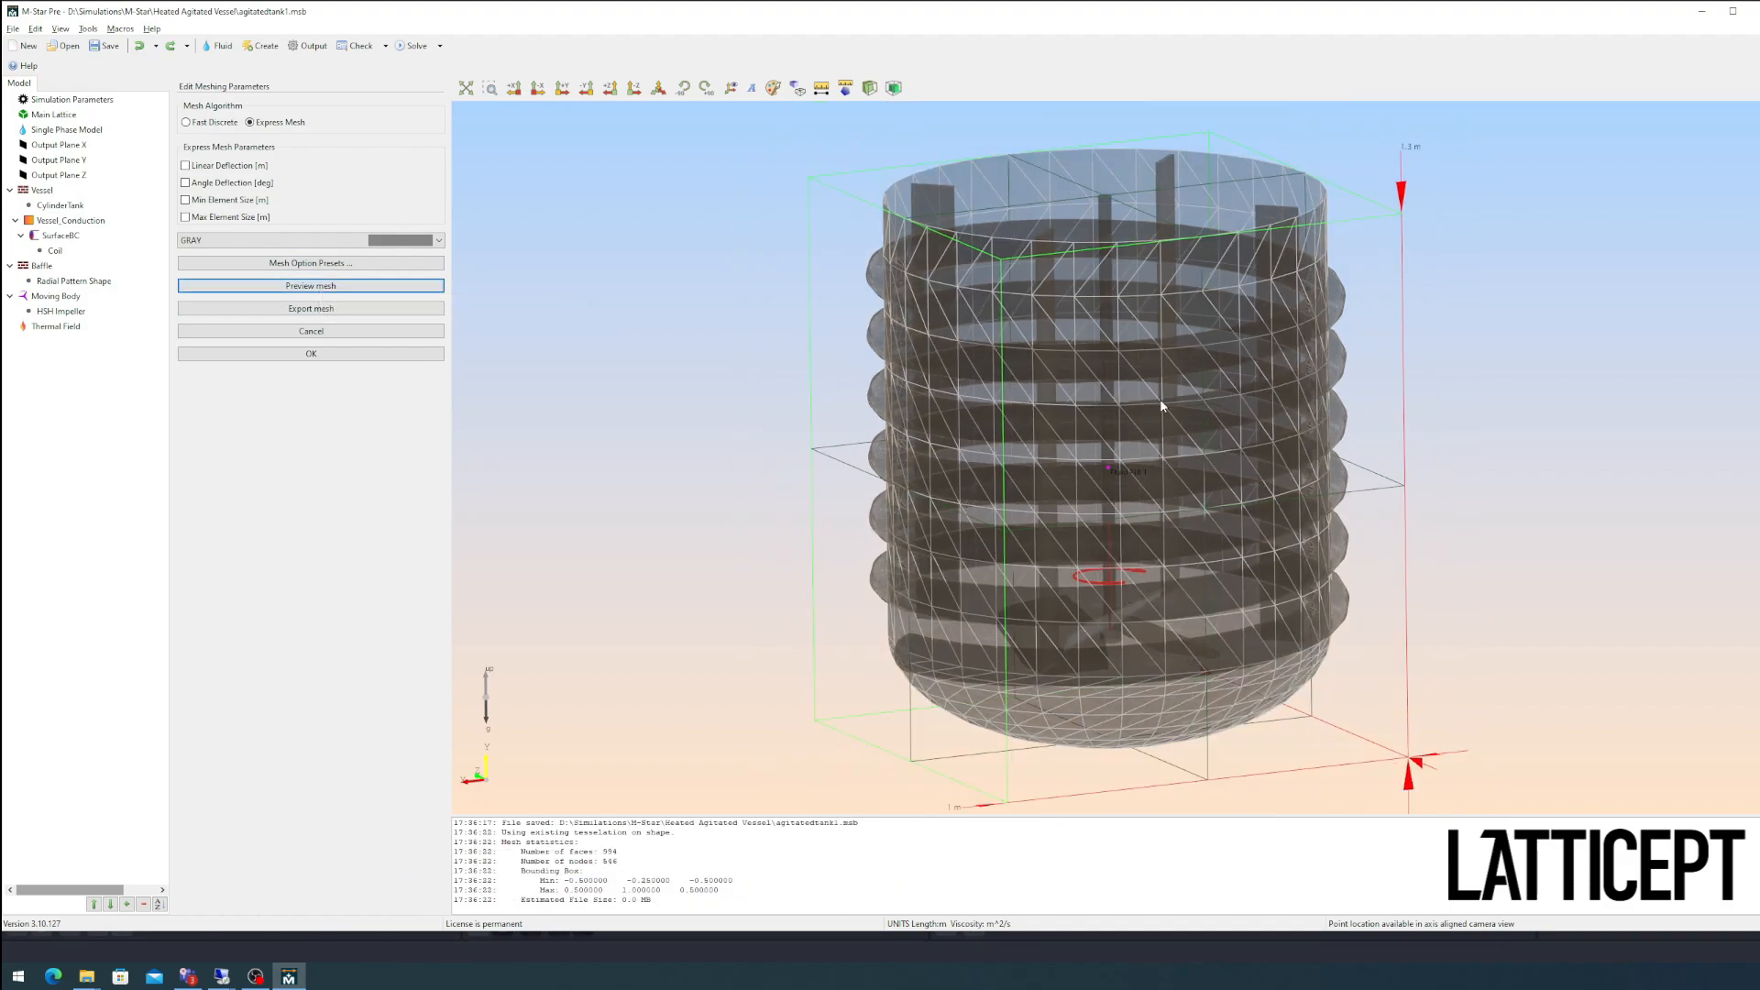
left_click_drag(1162, 402, 1183, 307)
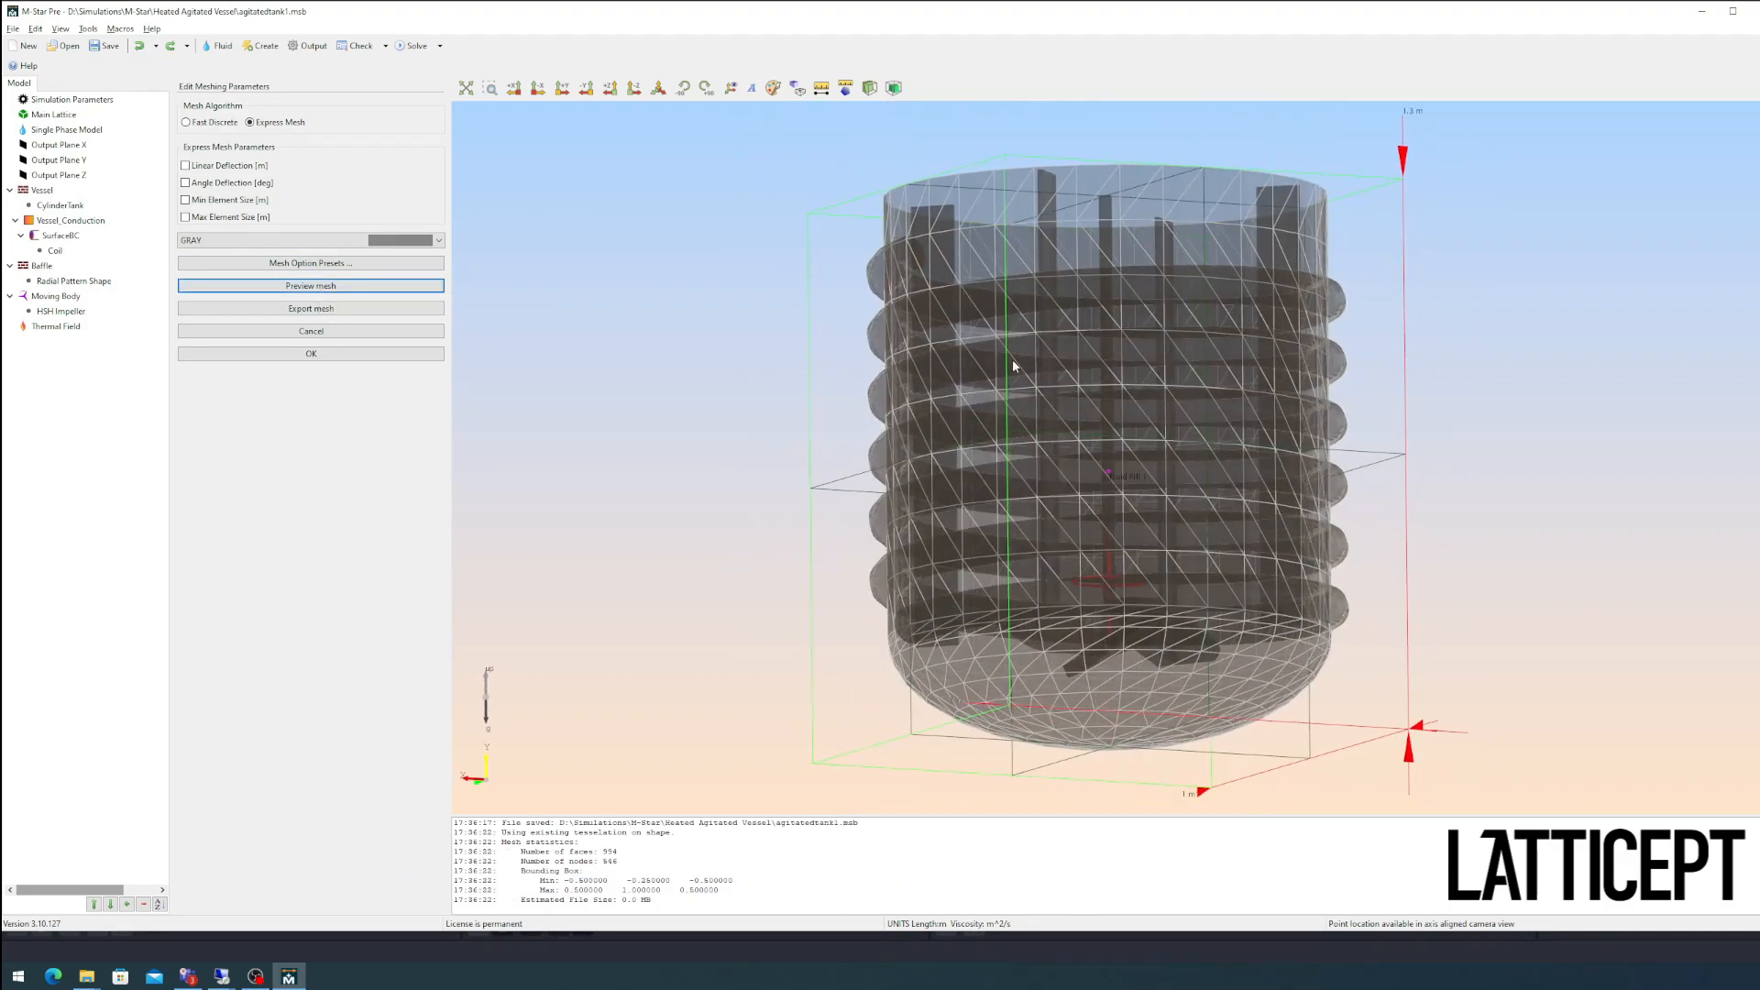
left_click_drag(1334, 502, 1151, 284)
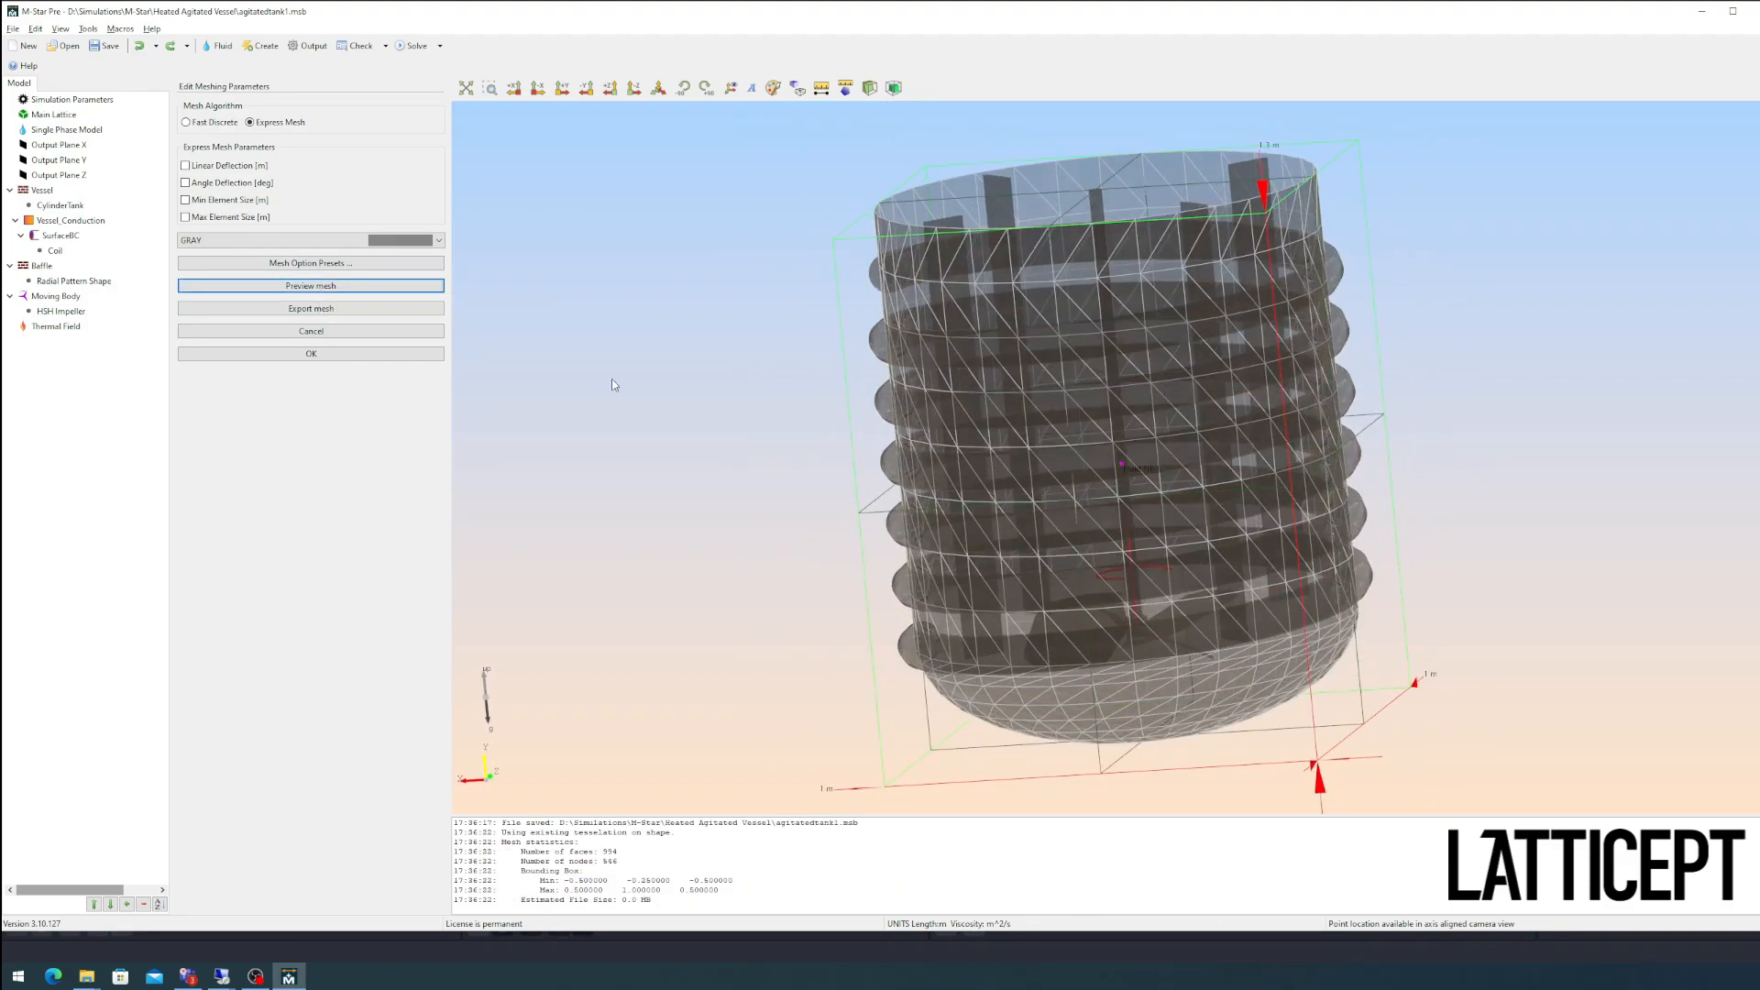
Step: Refine the Vessel mesh with a preset giving a maximum element size of 0.02 m, preview it, accept it and save the model
left_click(323, 266)
left_click(394, 312)
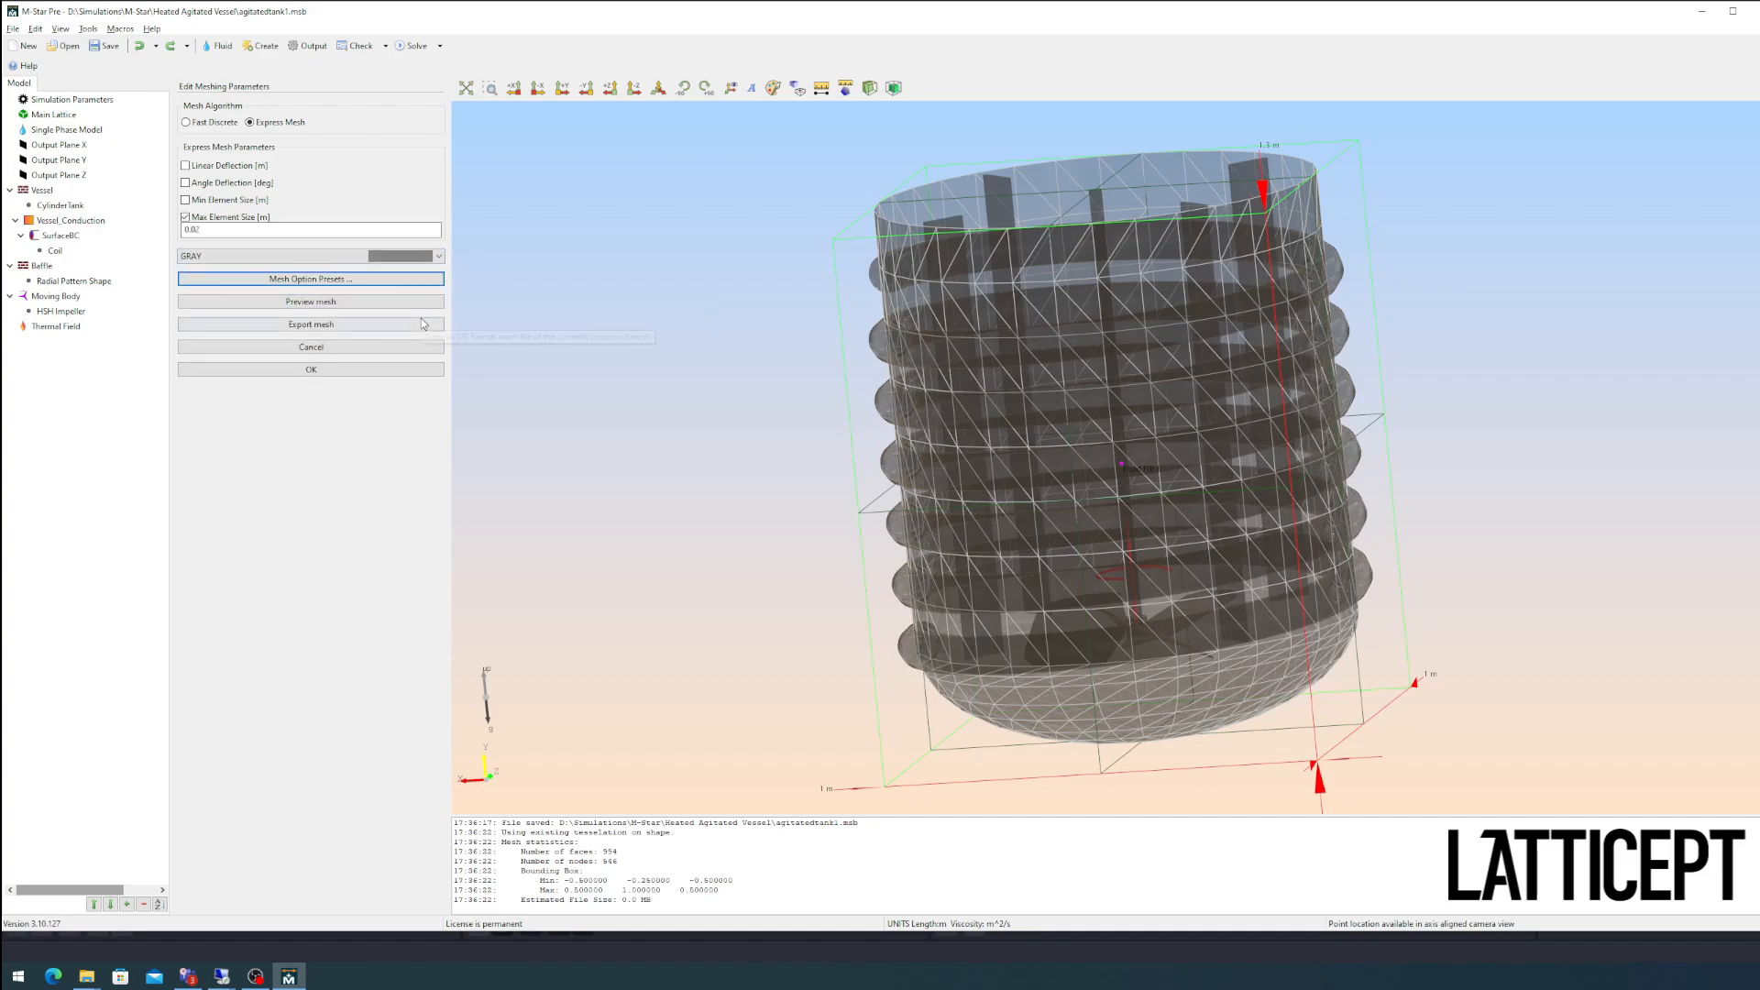
left_click(364, 303)
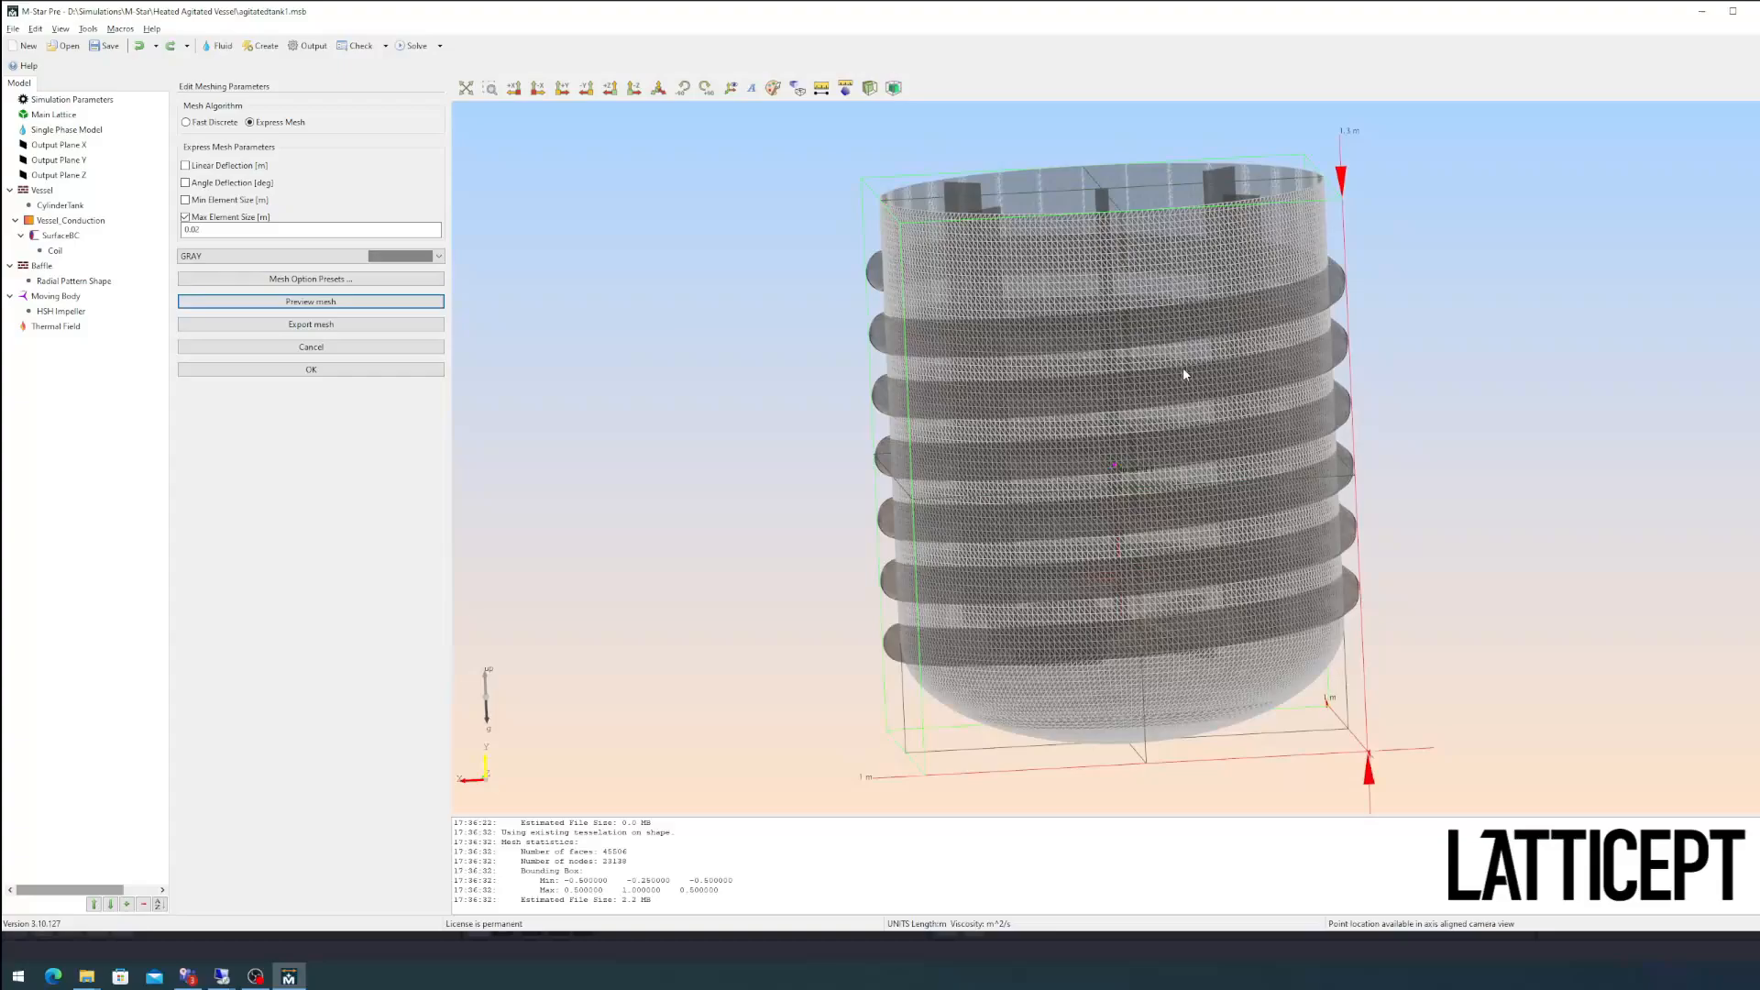
scroll(1183, 372, "up", 3)
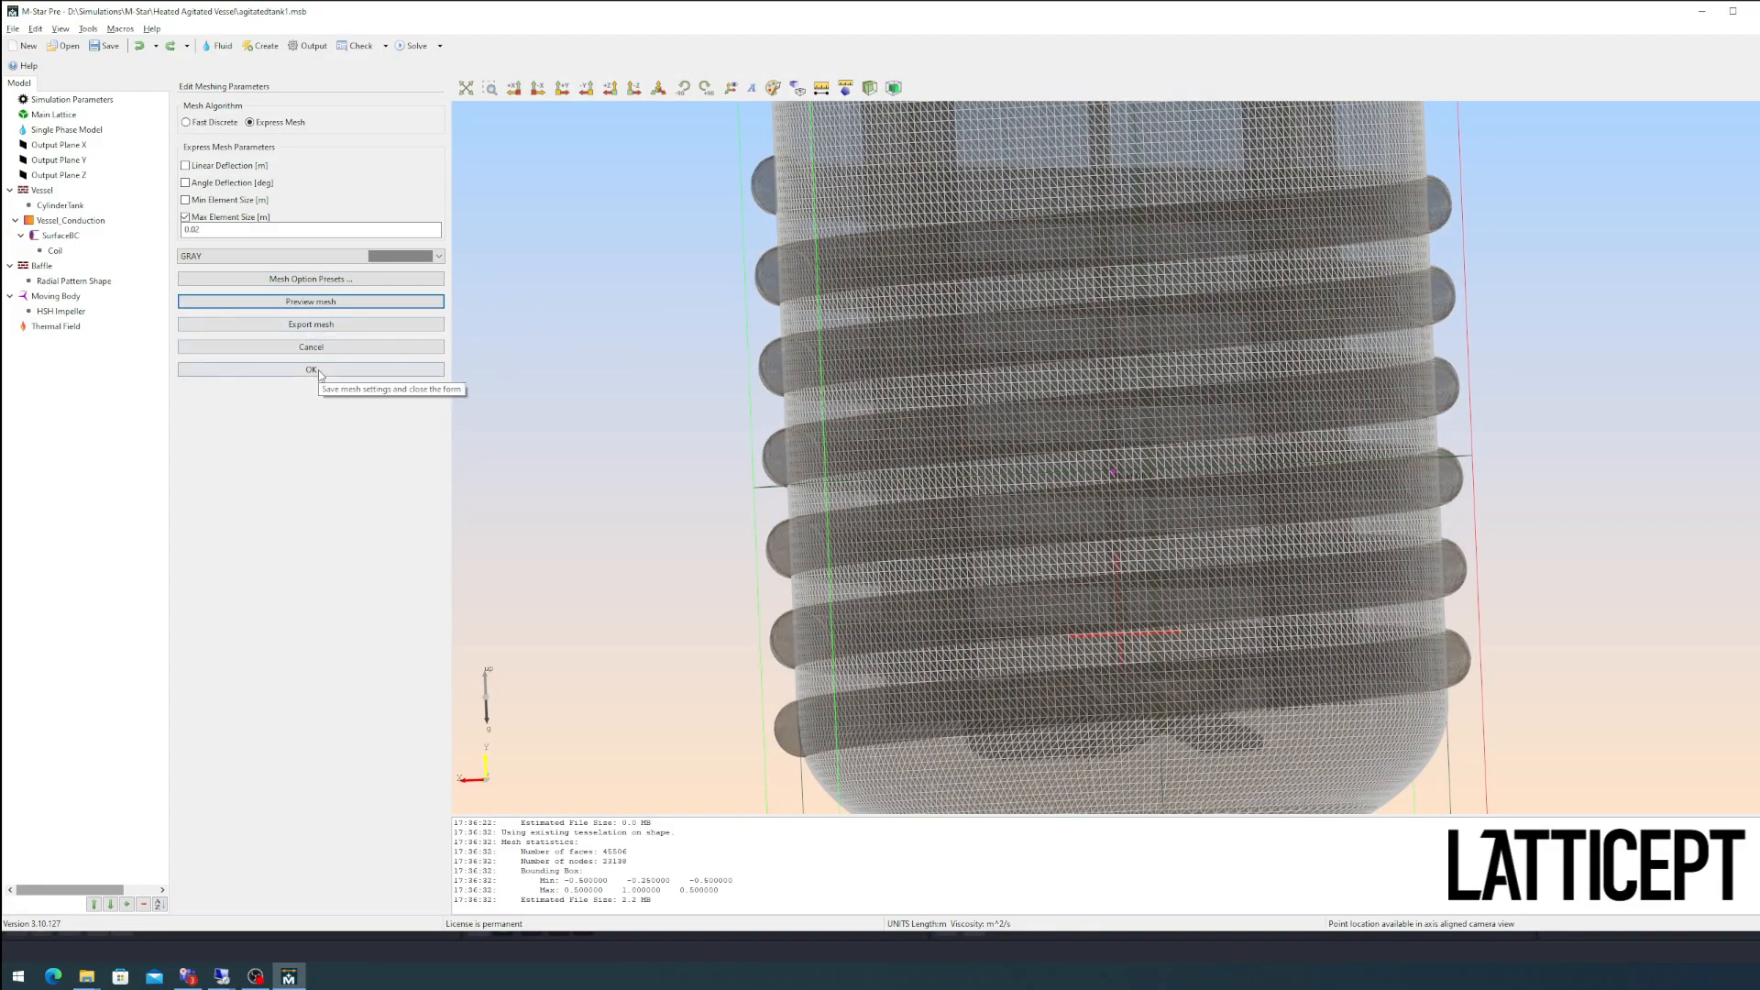
left_click(365, 369)
left_click(15, 29)
left_click(46, 146)
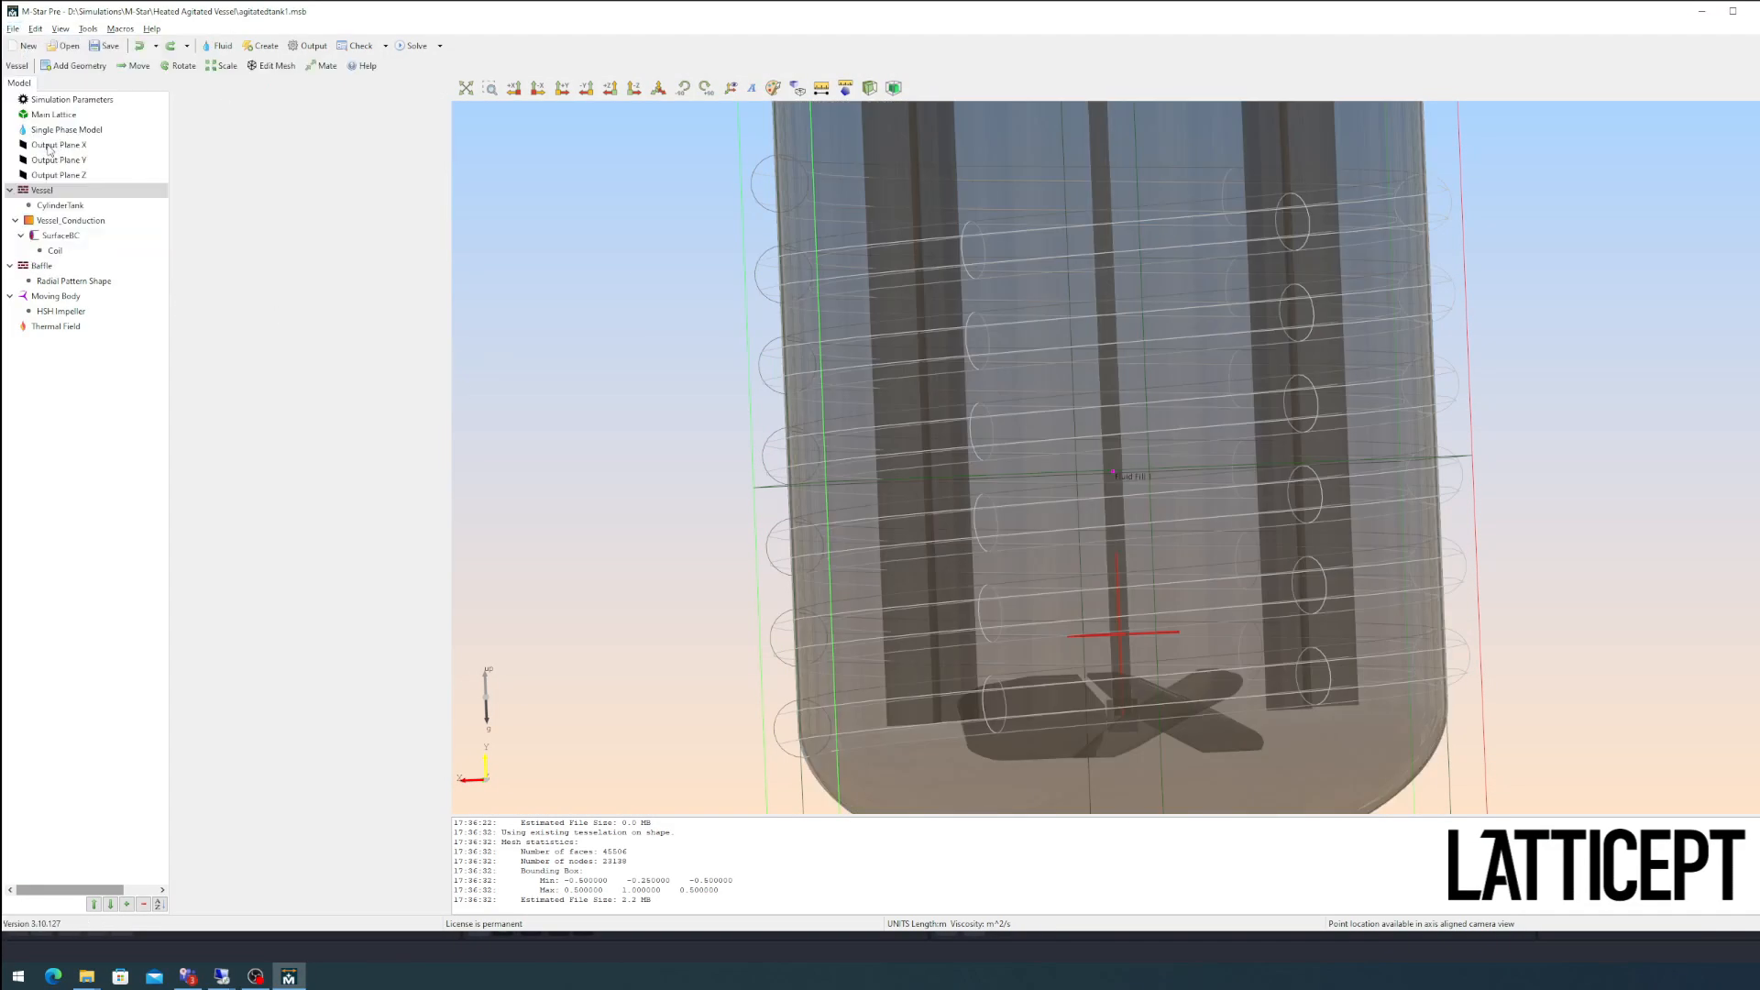
Step: Compute a lattice preview on the X plane and inspect the fluid fill inside the vessel
left_click(386, 46)
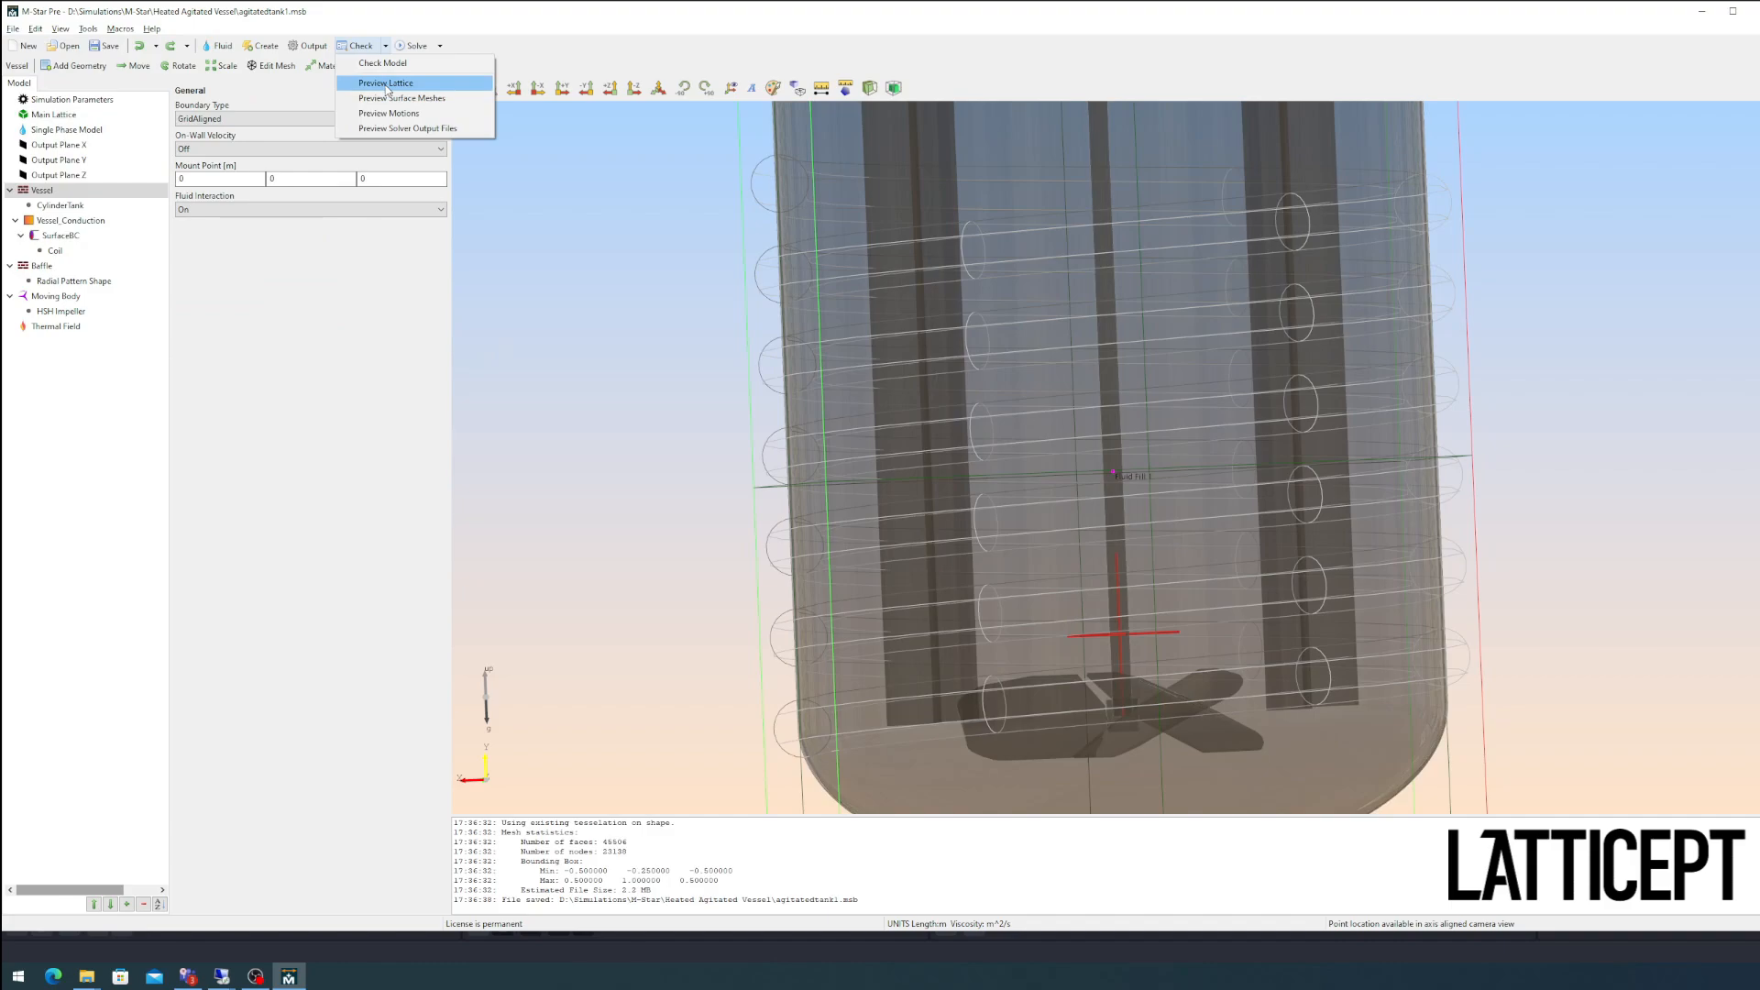
left_click(410, 78)
left_click(374, 187)
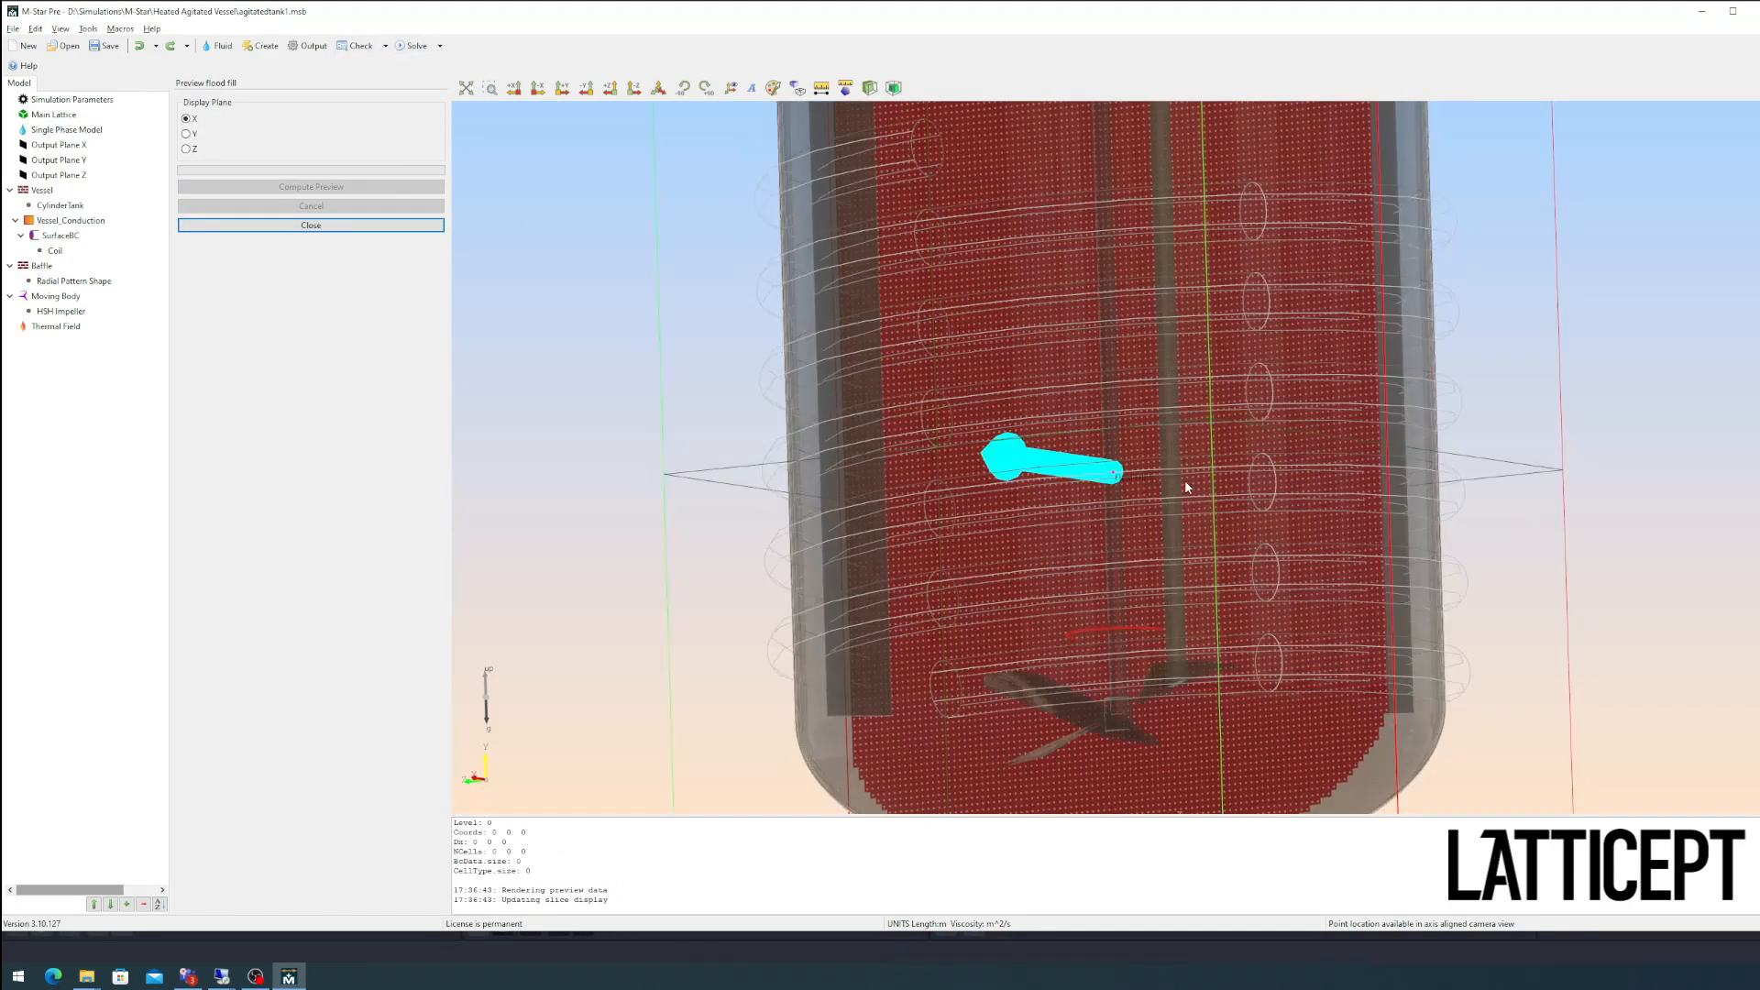
left_click(299, 225)
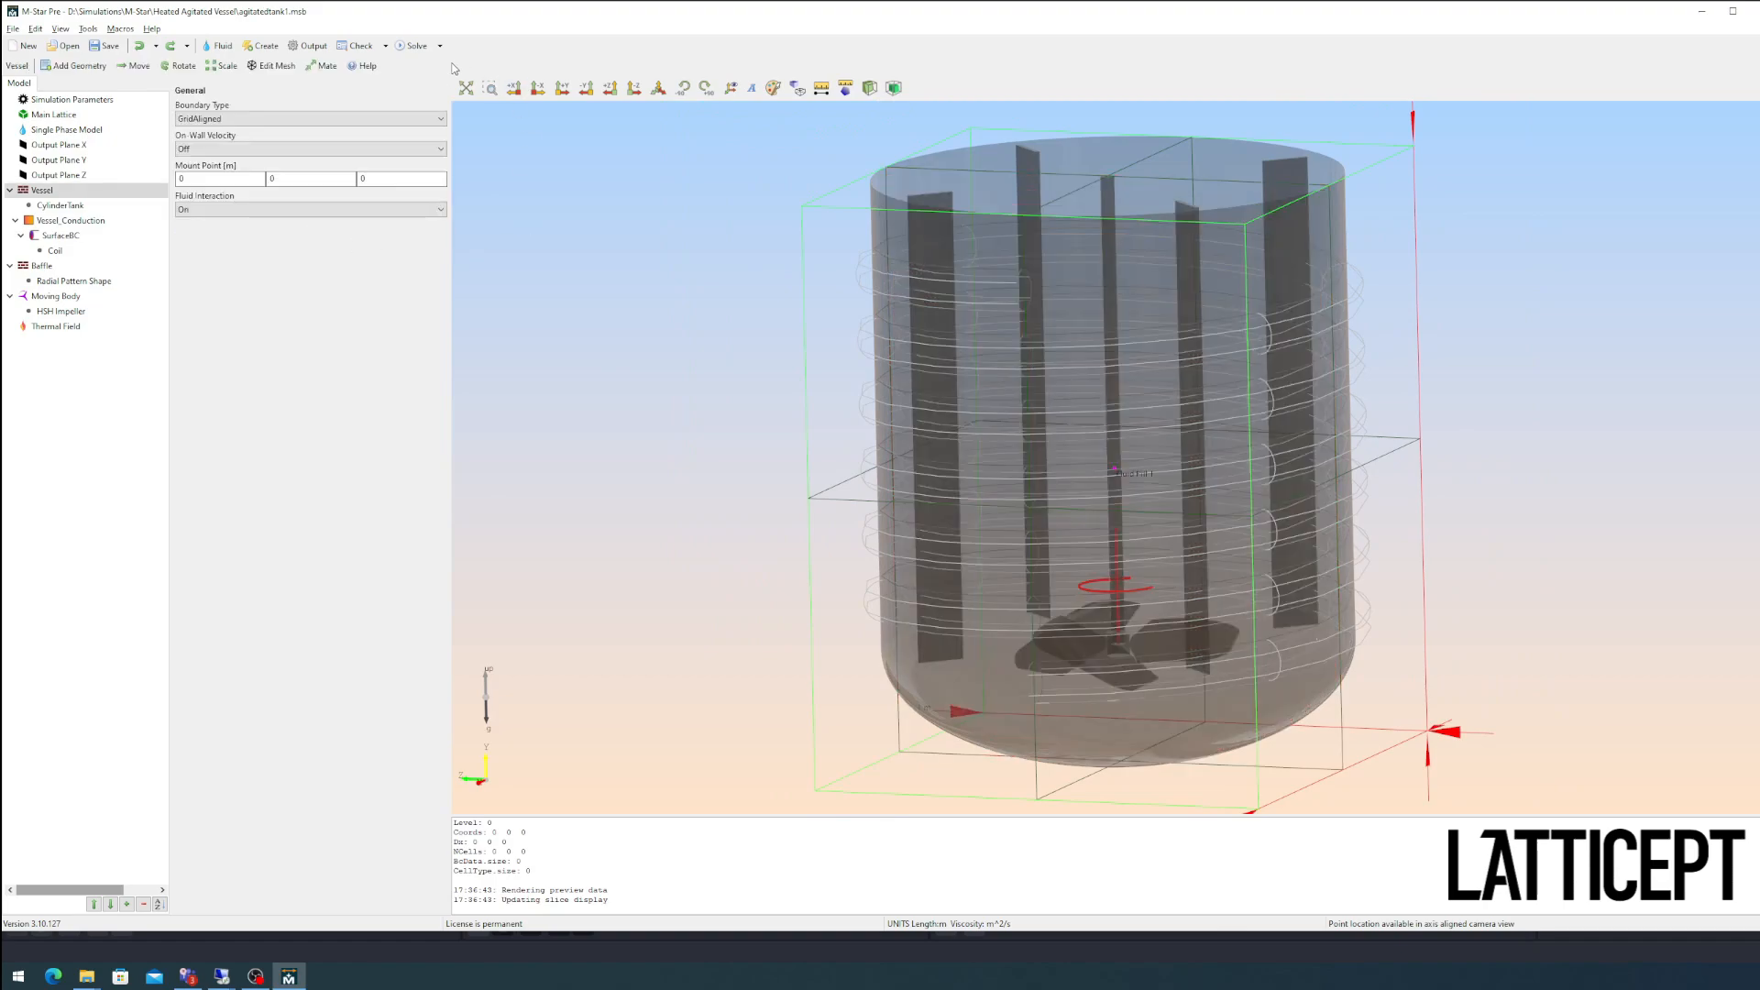
Step: Export the case to the solver, overwriting the existing case files, and start the simulation run
left_click(417, 45)
left_click(703, 510)
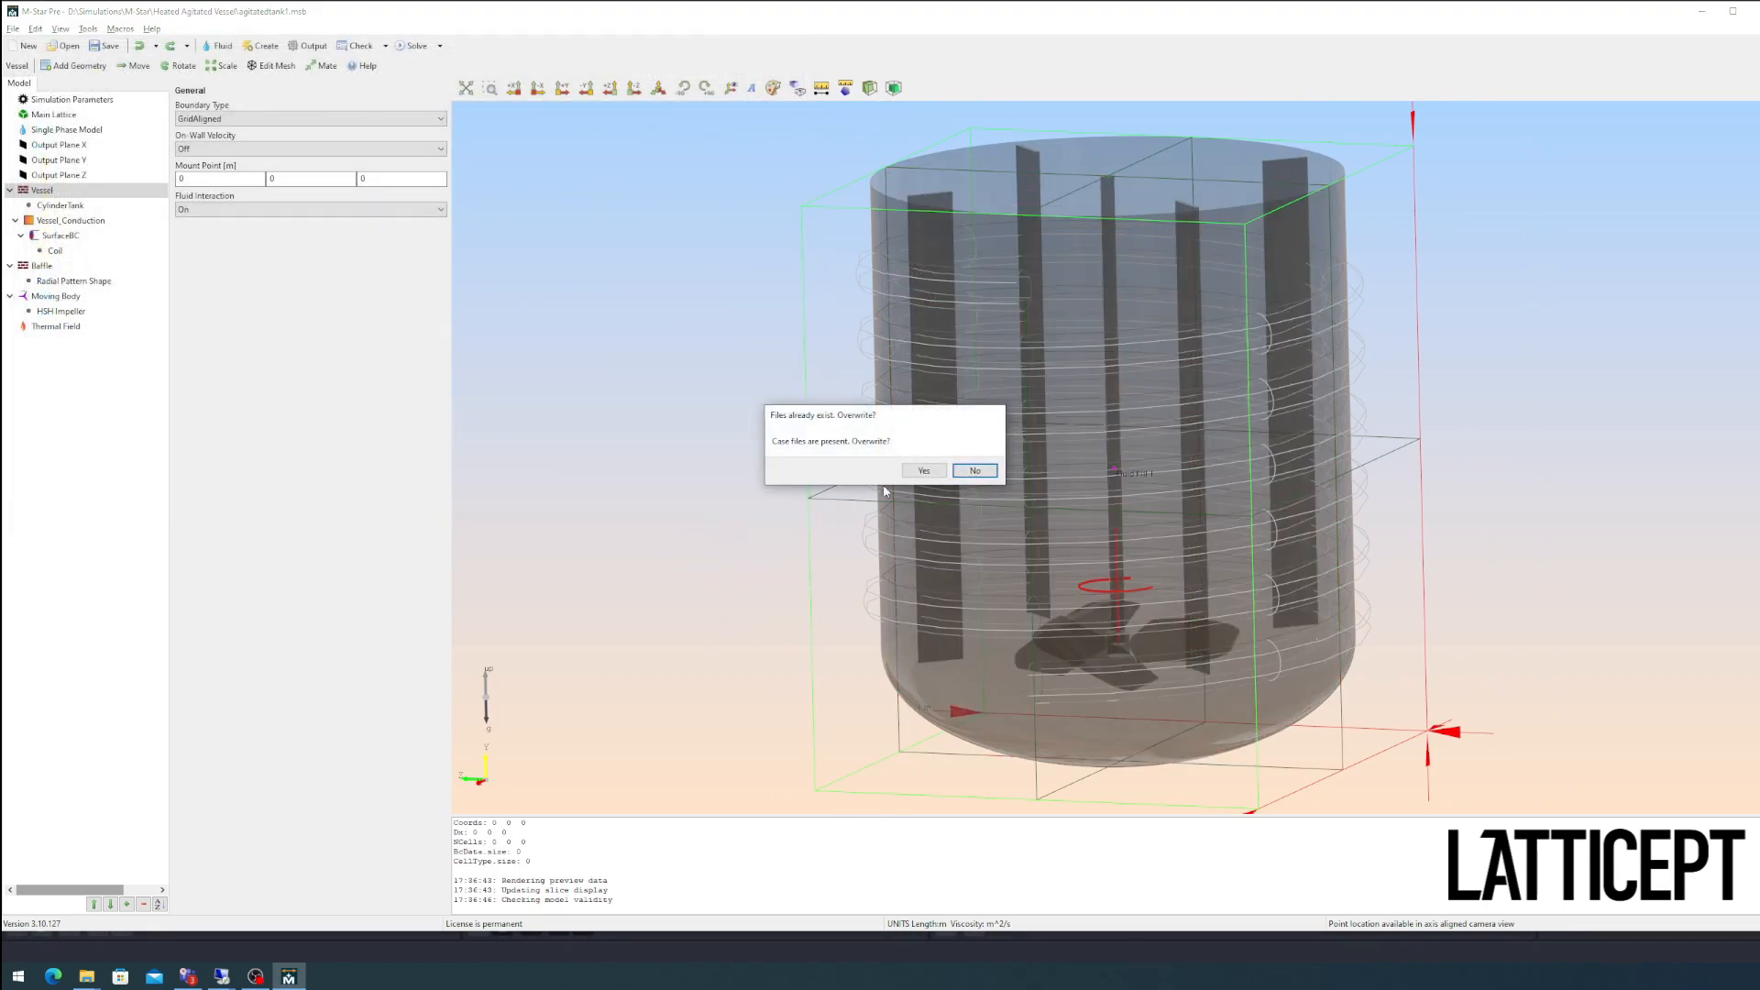
left_click(916, 467)
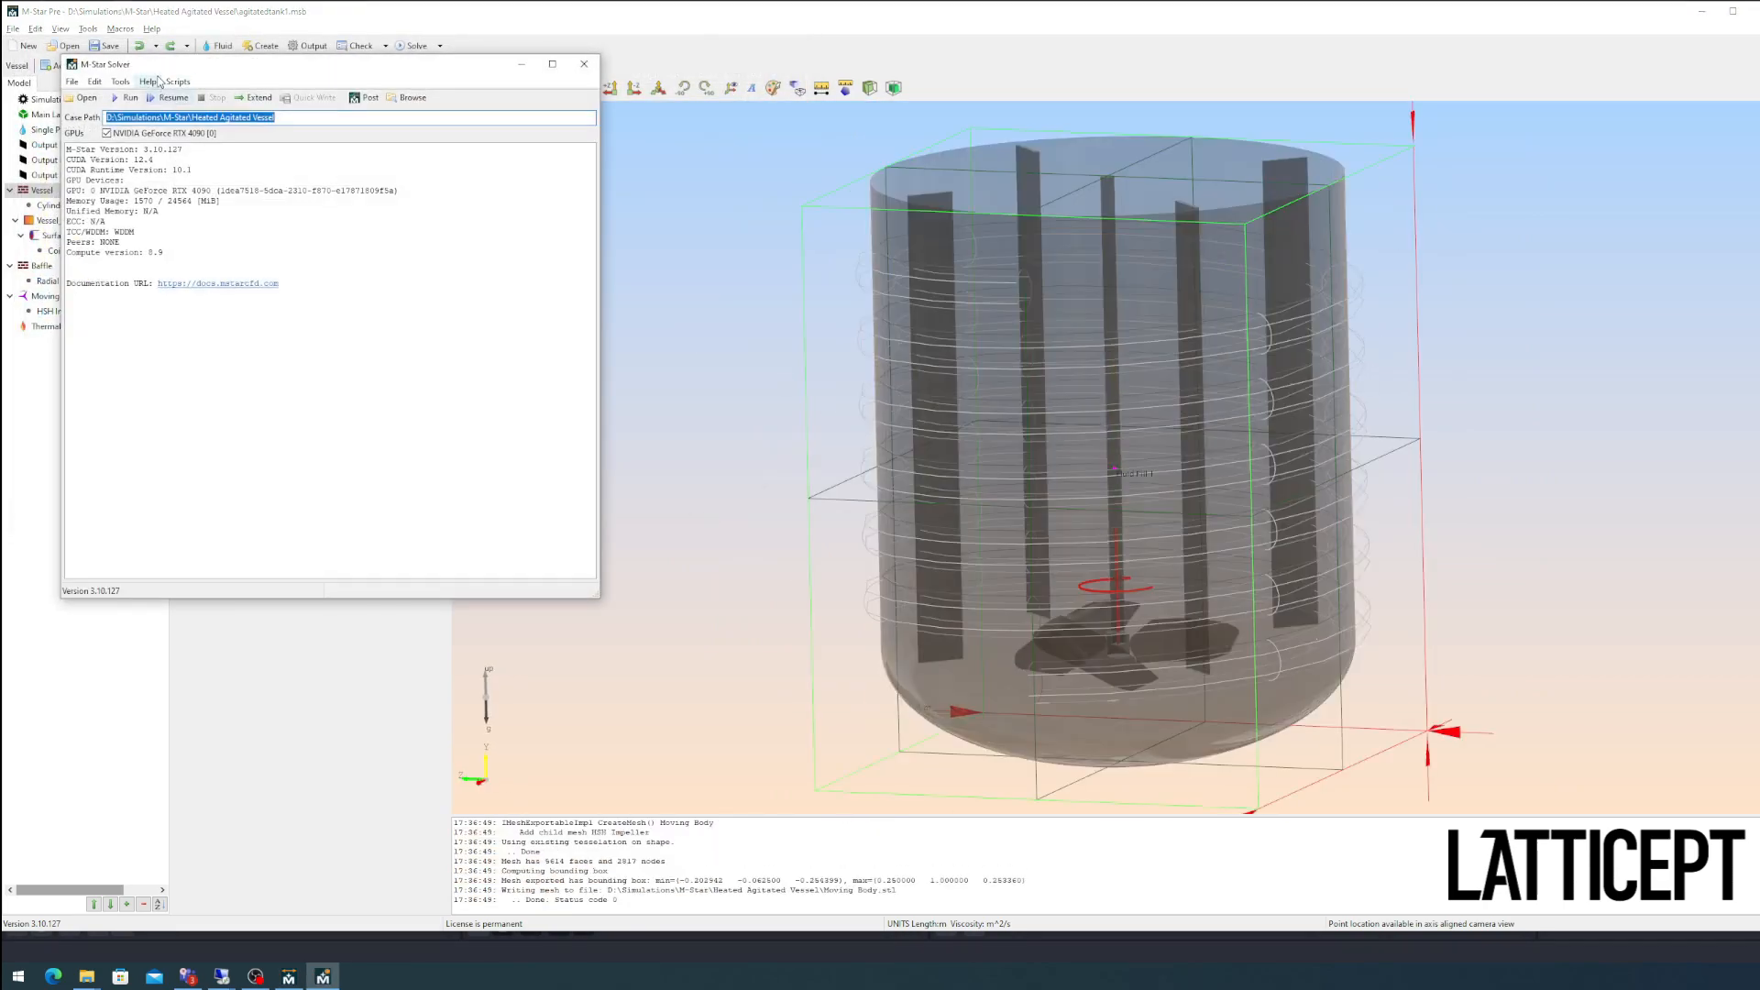
left_click(414, 339)
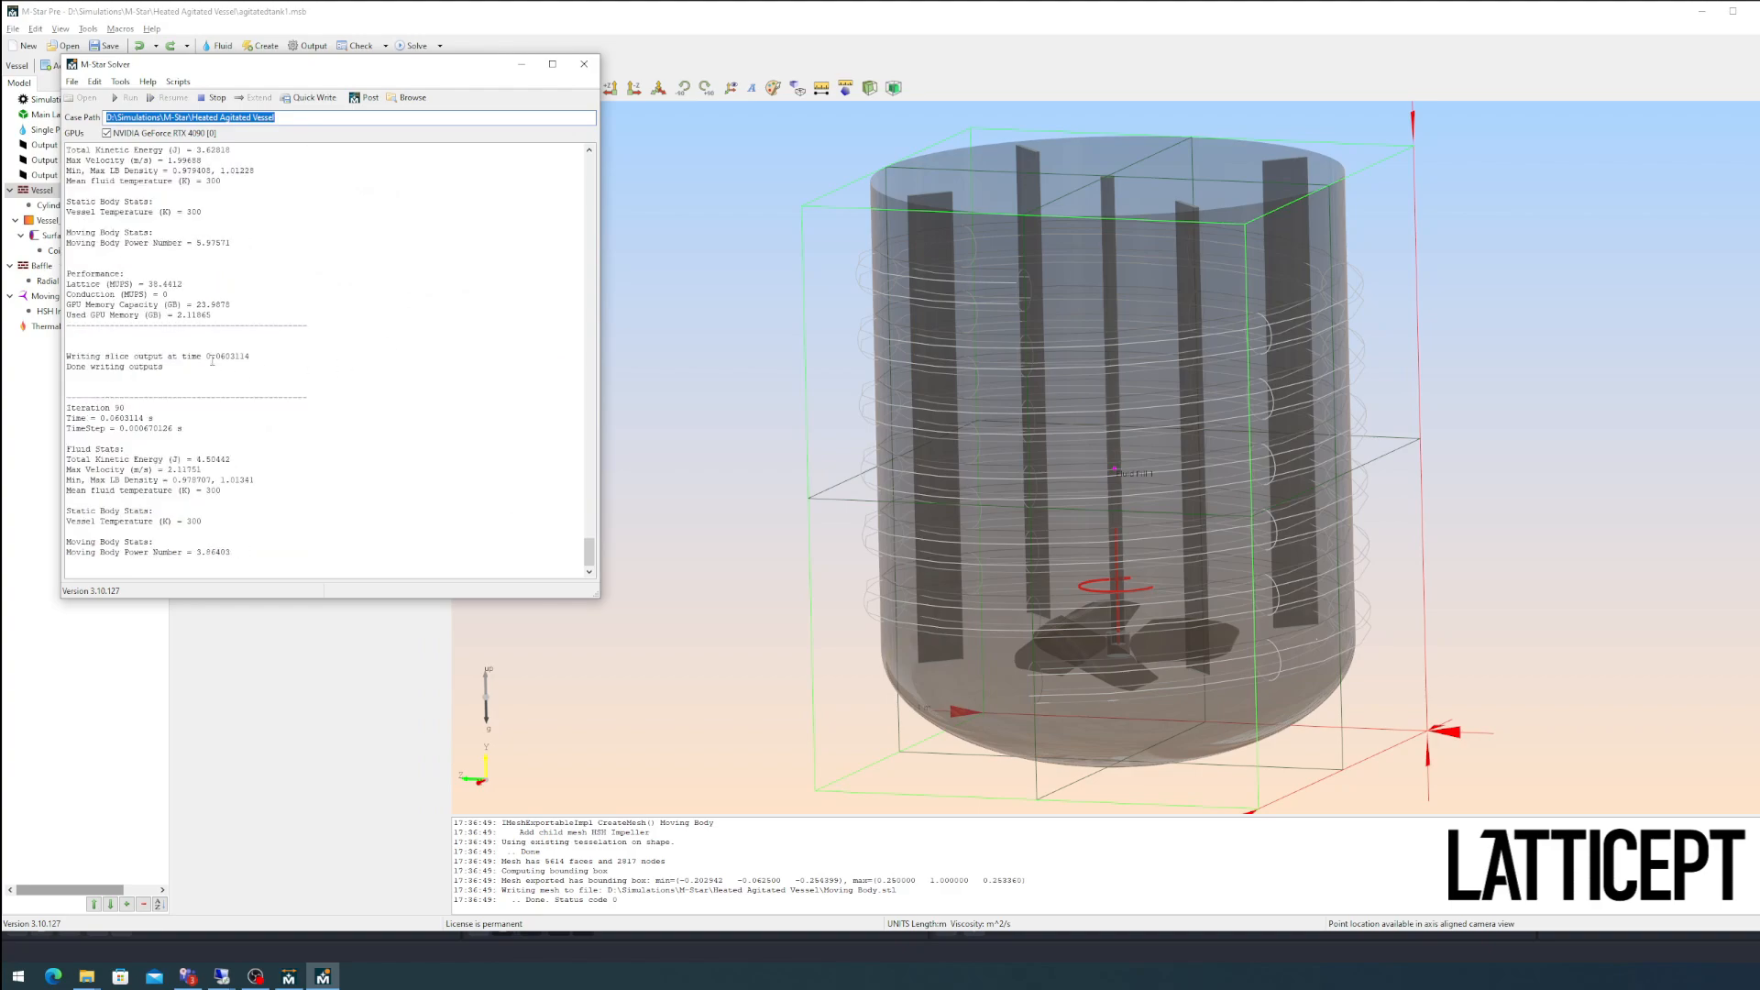
Step: Return to the model, preview the lattice flood fill on the X plane, inspect the vessel's bottom wall and close the preview
left_click(741, 348)
left_click_drag(740, 349, 659, 238)
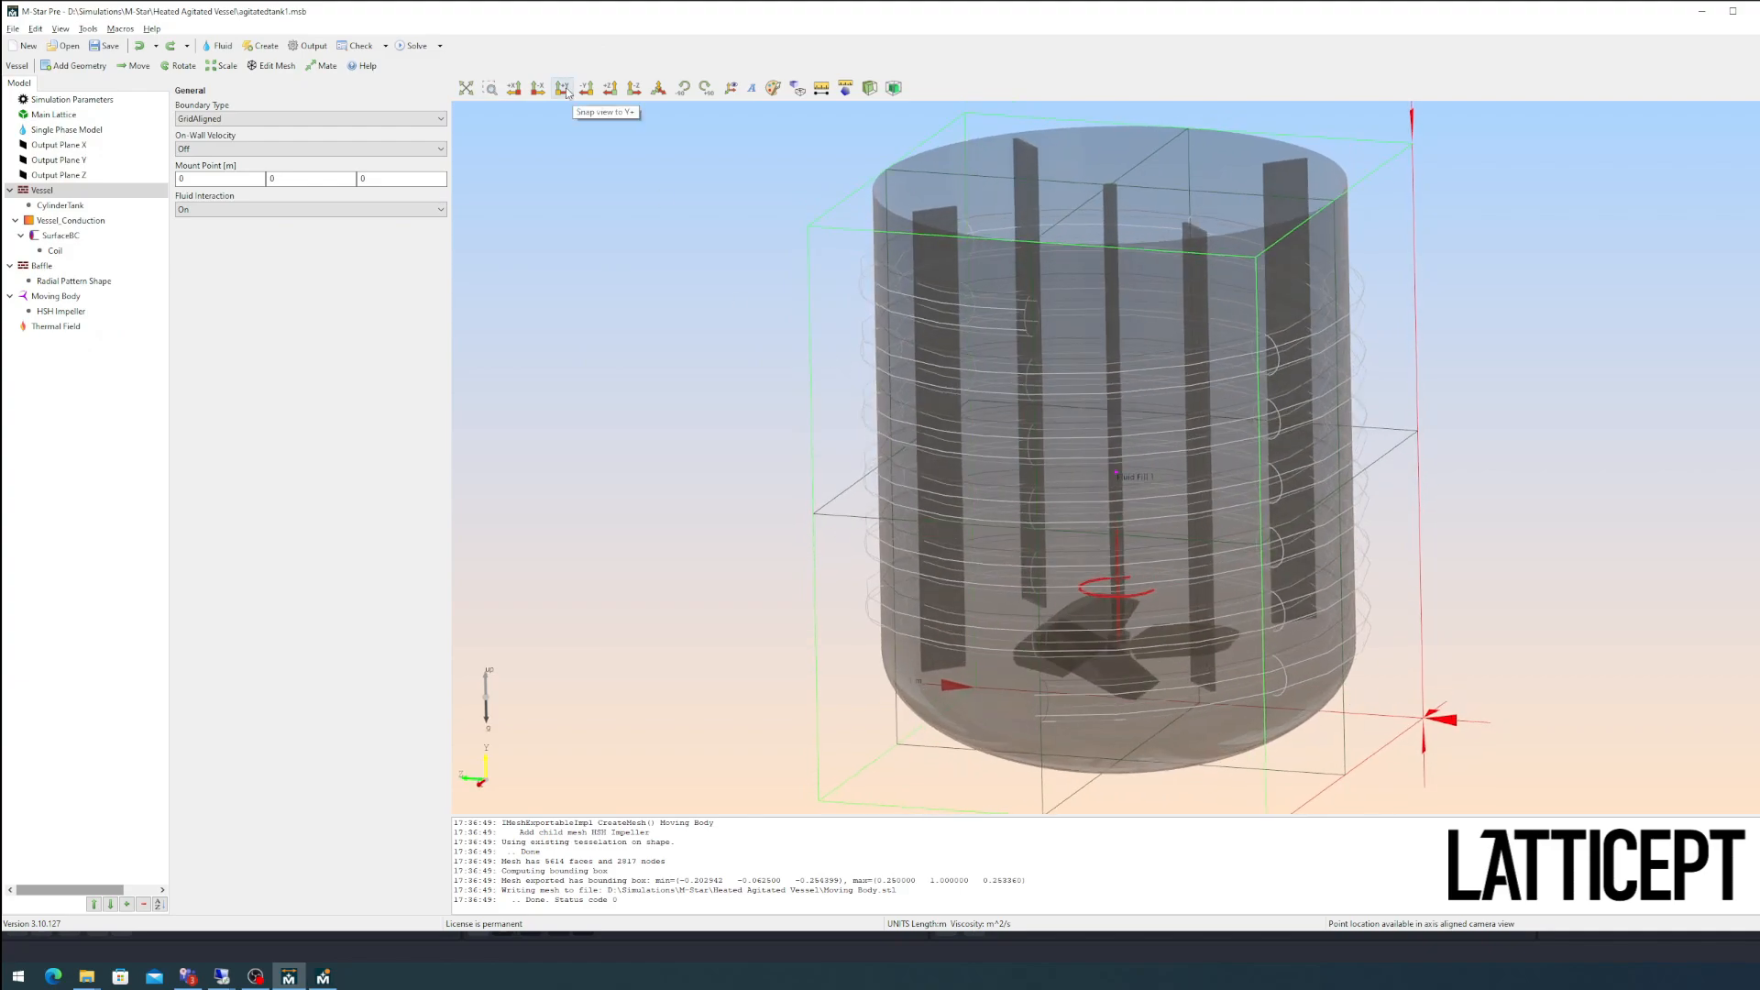
left_click(385, 45)
left_click(376, 83)
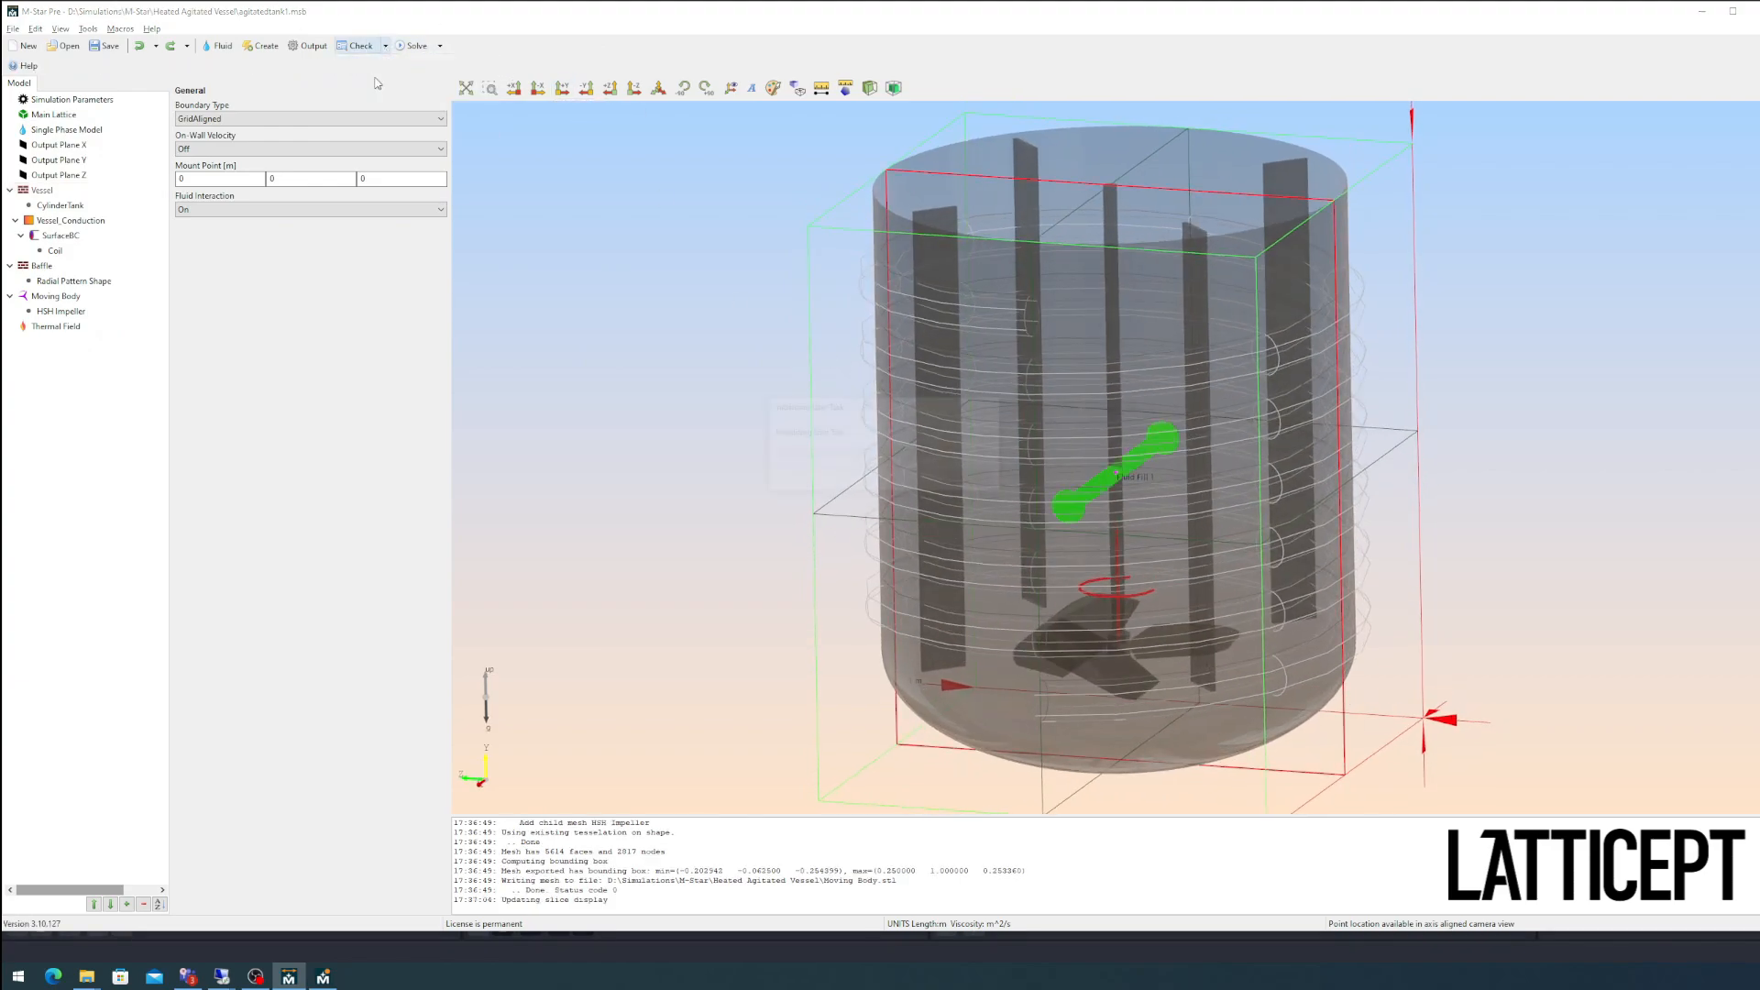
left_click(423, 184)
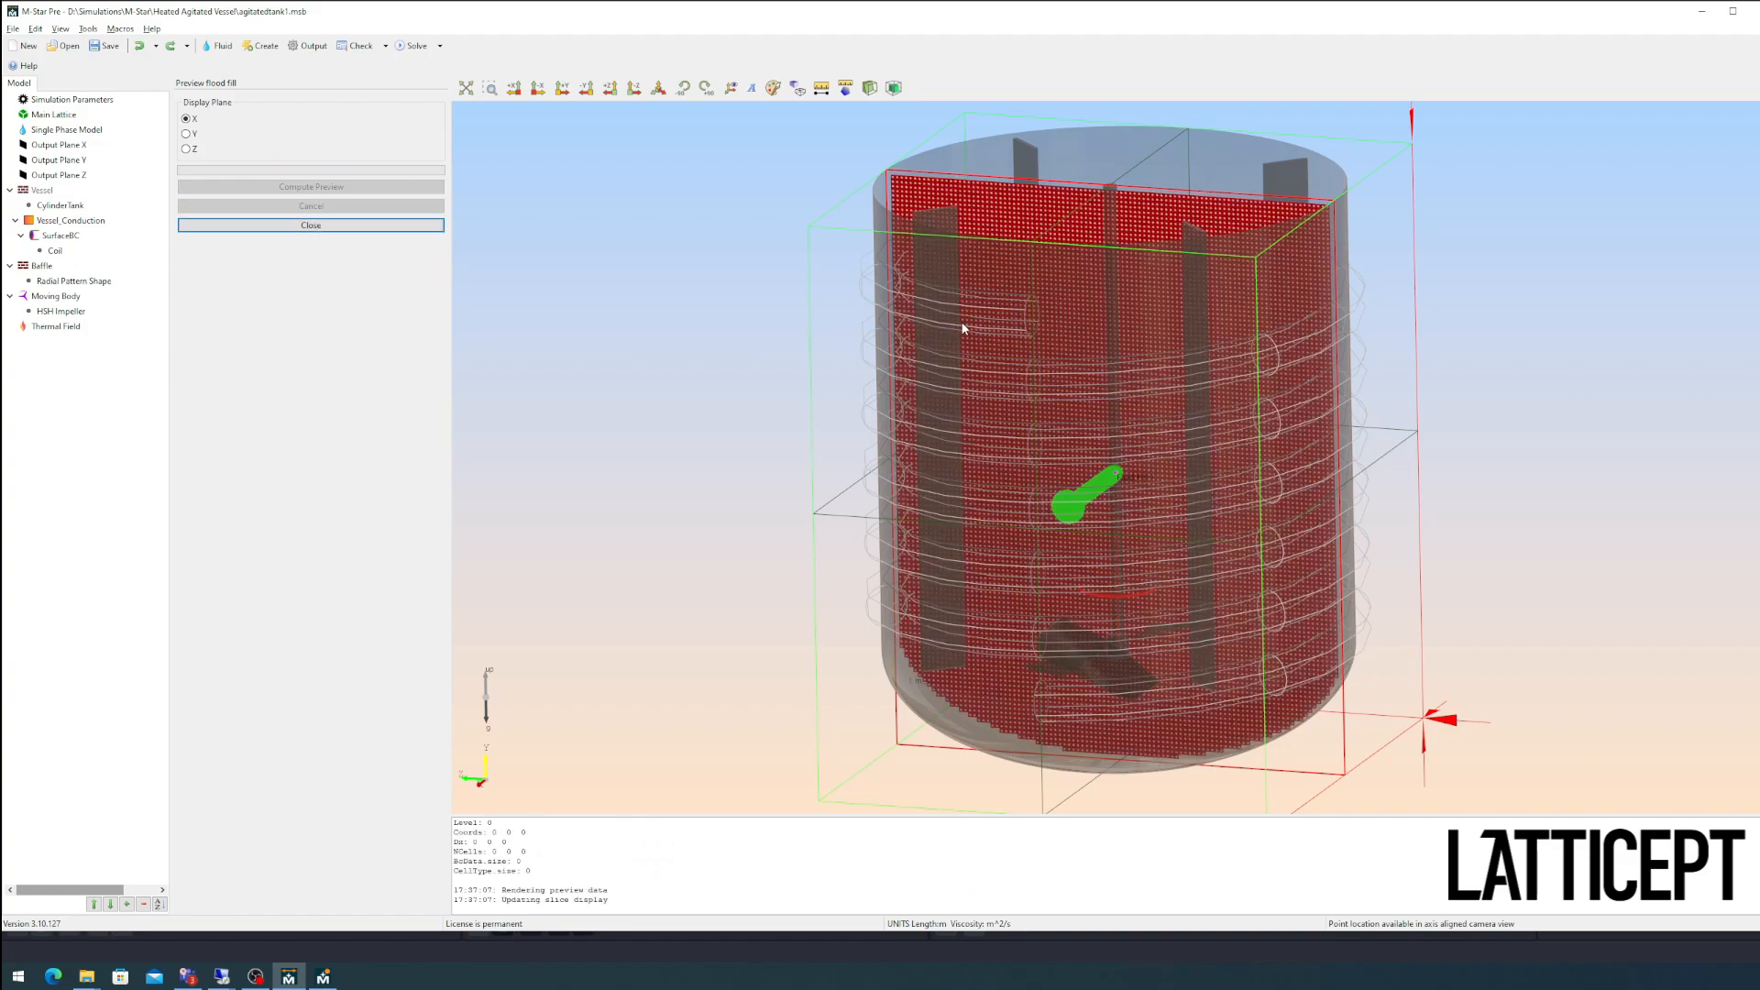
scroll(935, 373, "up", 6)
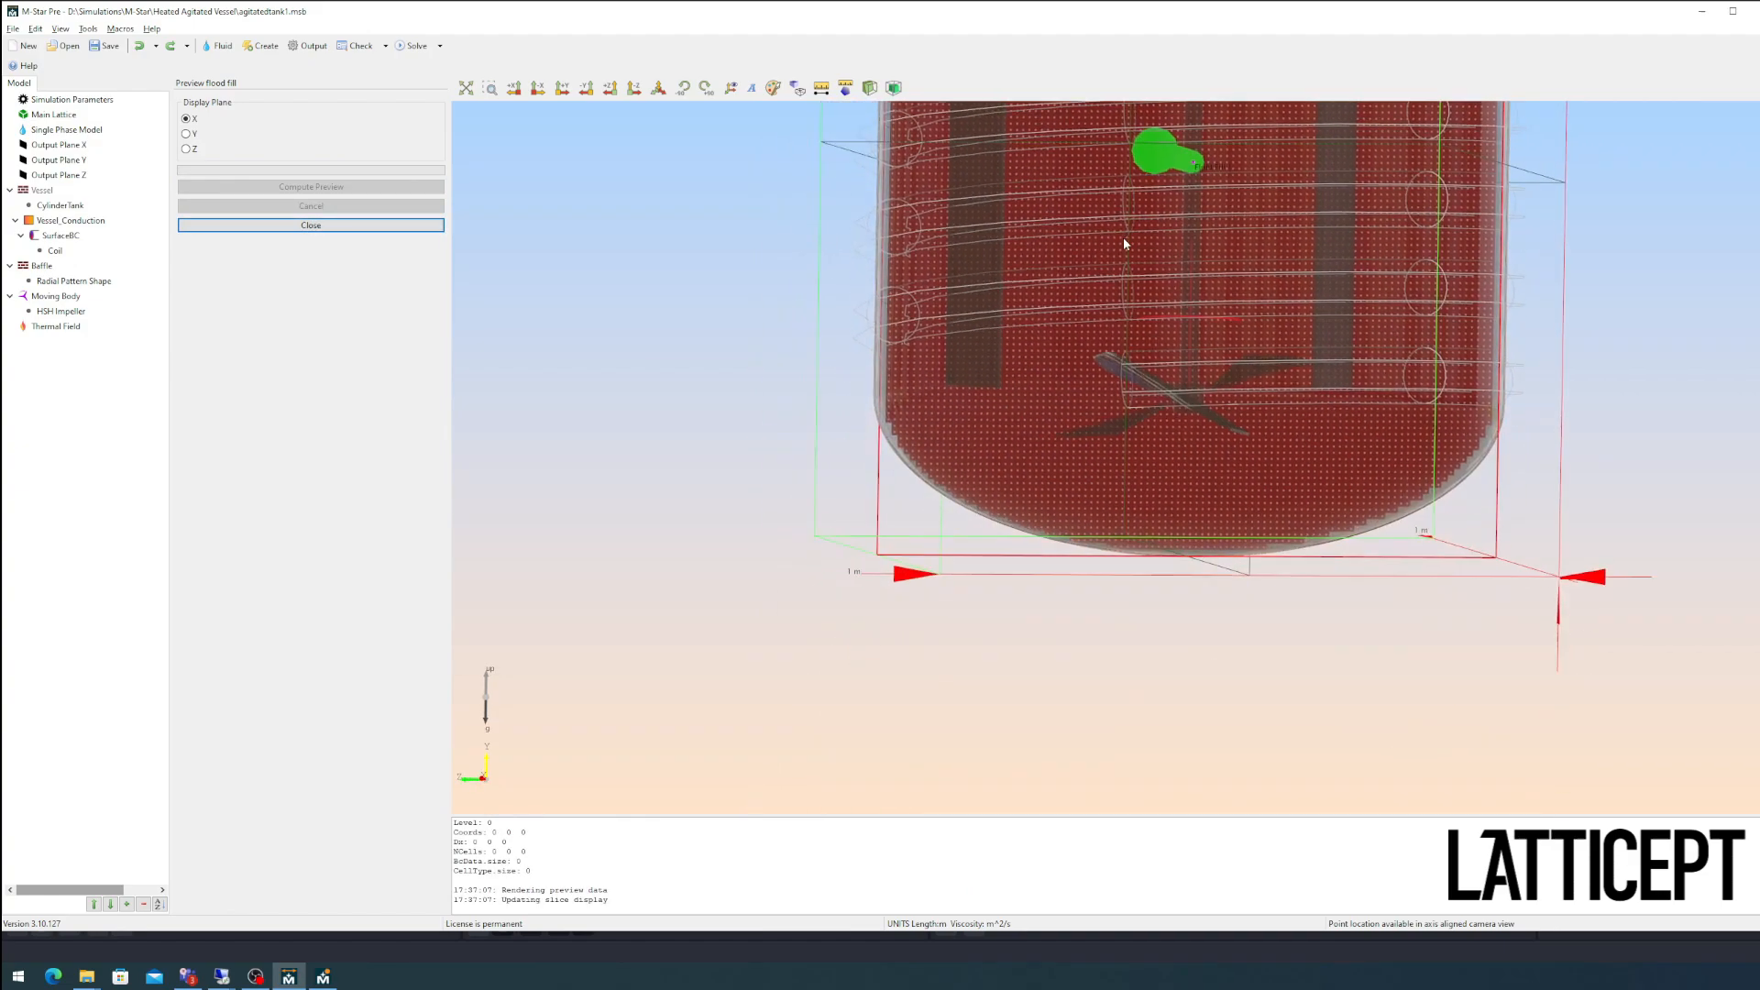
scroll(1004, 390, "up", 2)
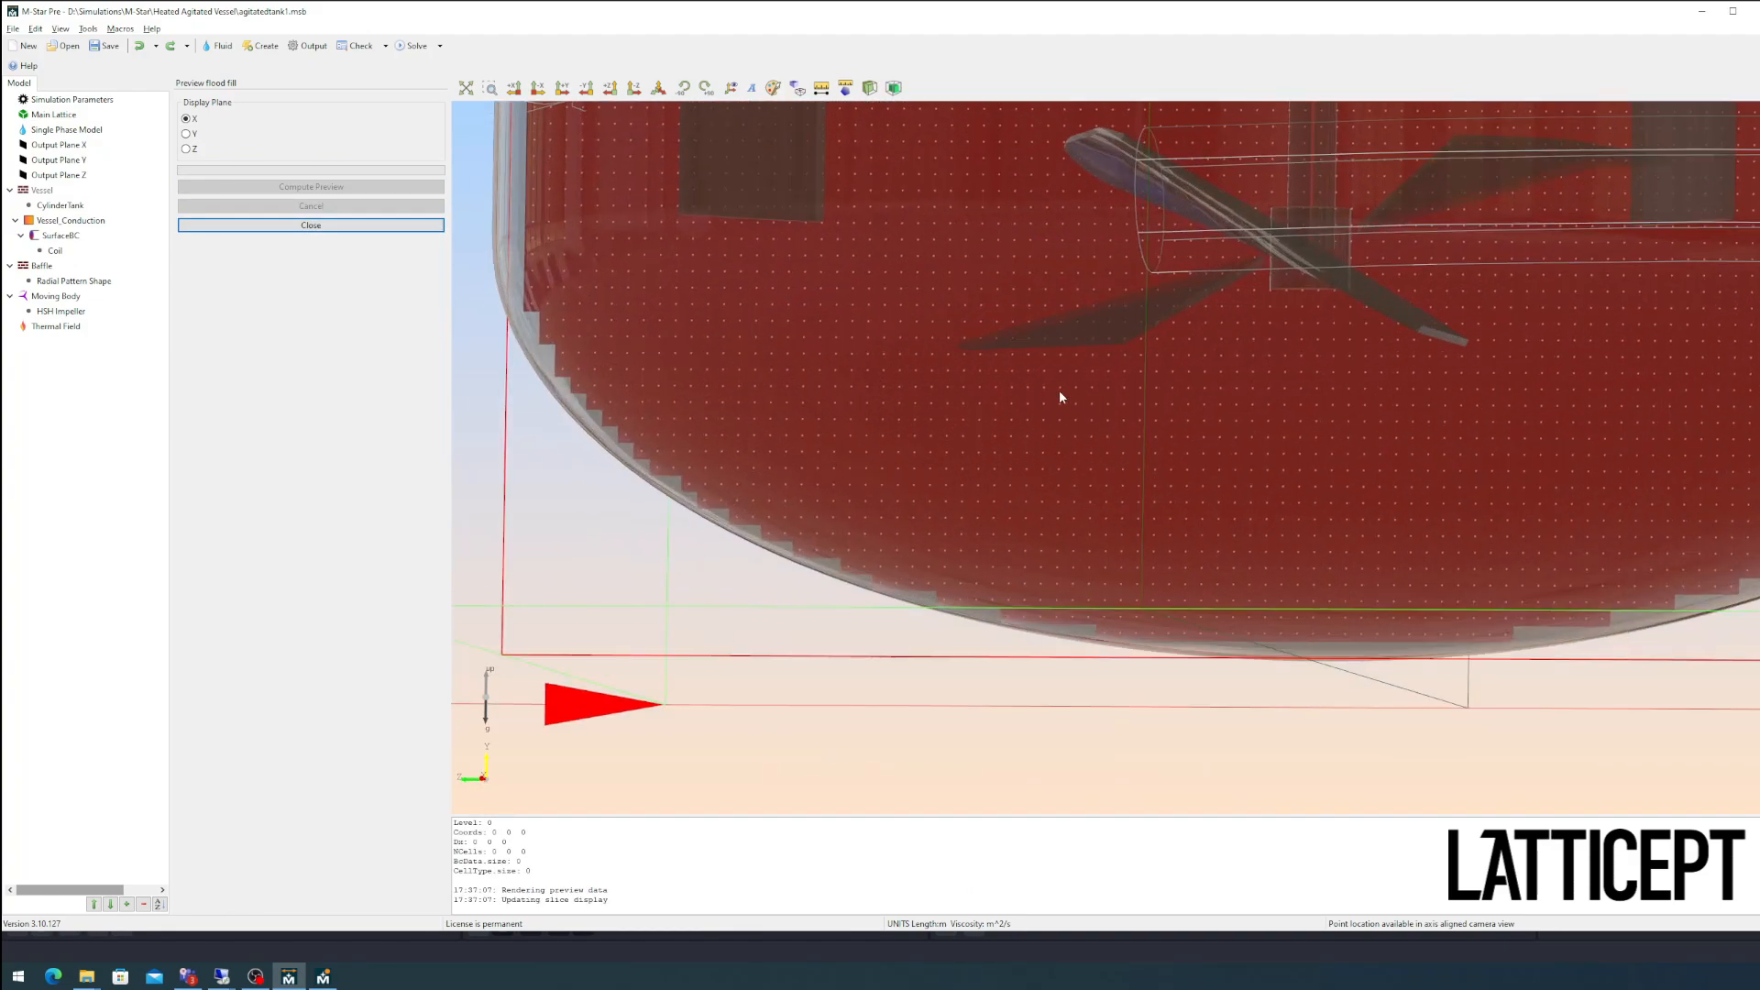
left_click_drag(1049, 363, 1042, 387)
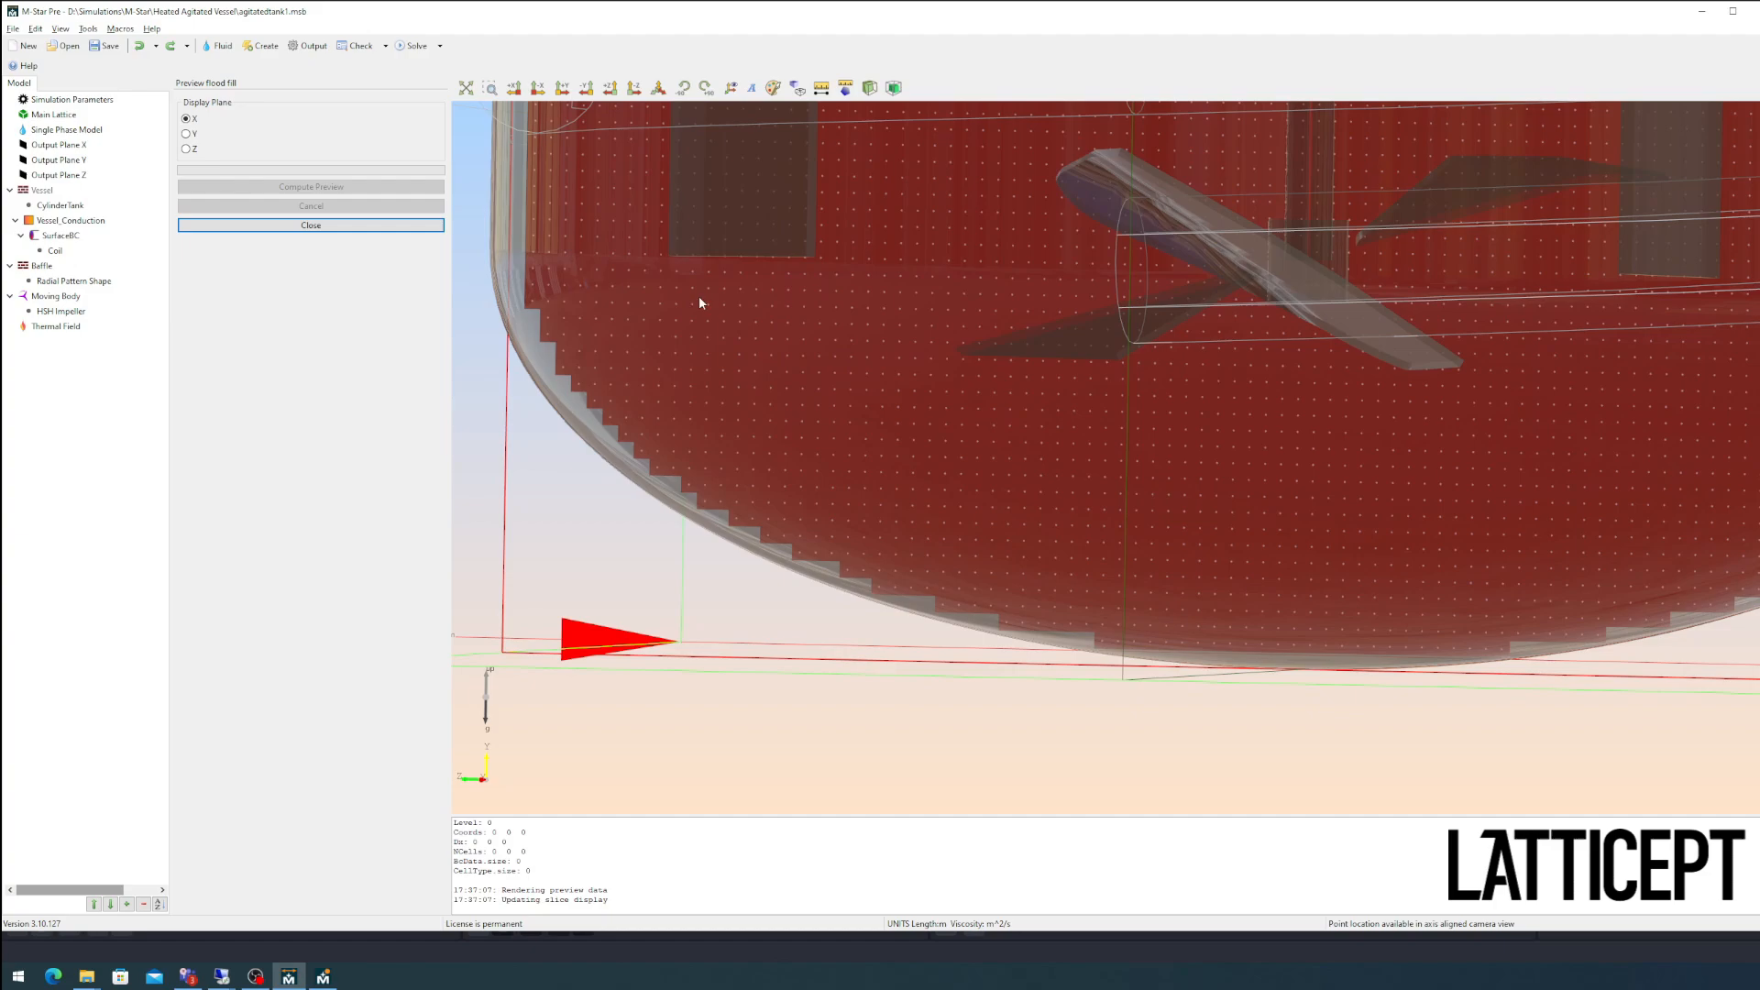
left_click_drag(875, 292, 710, 293)
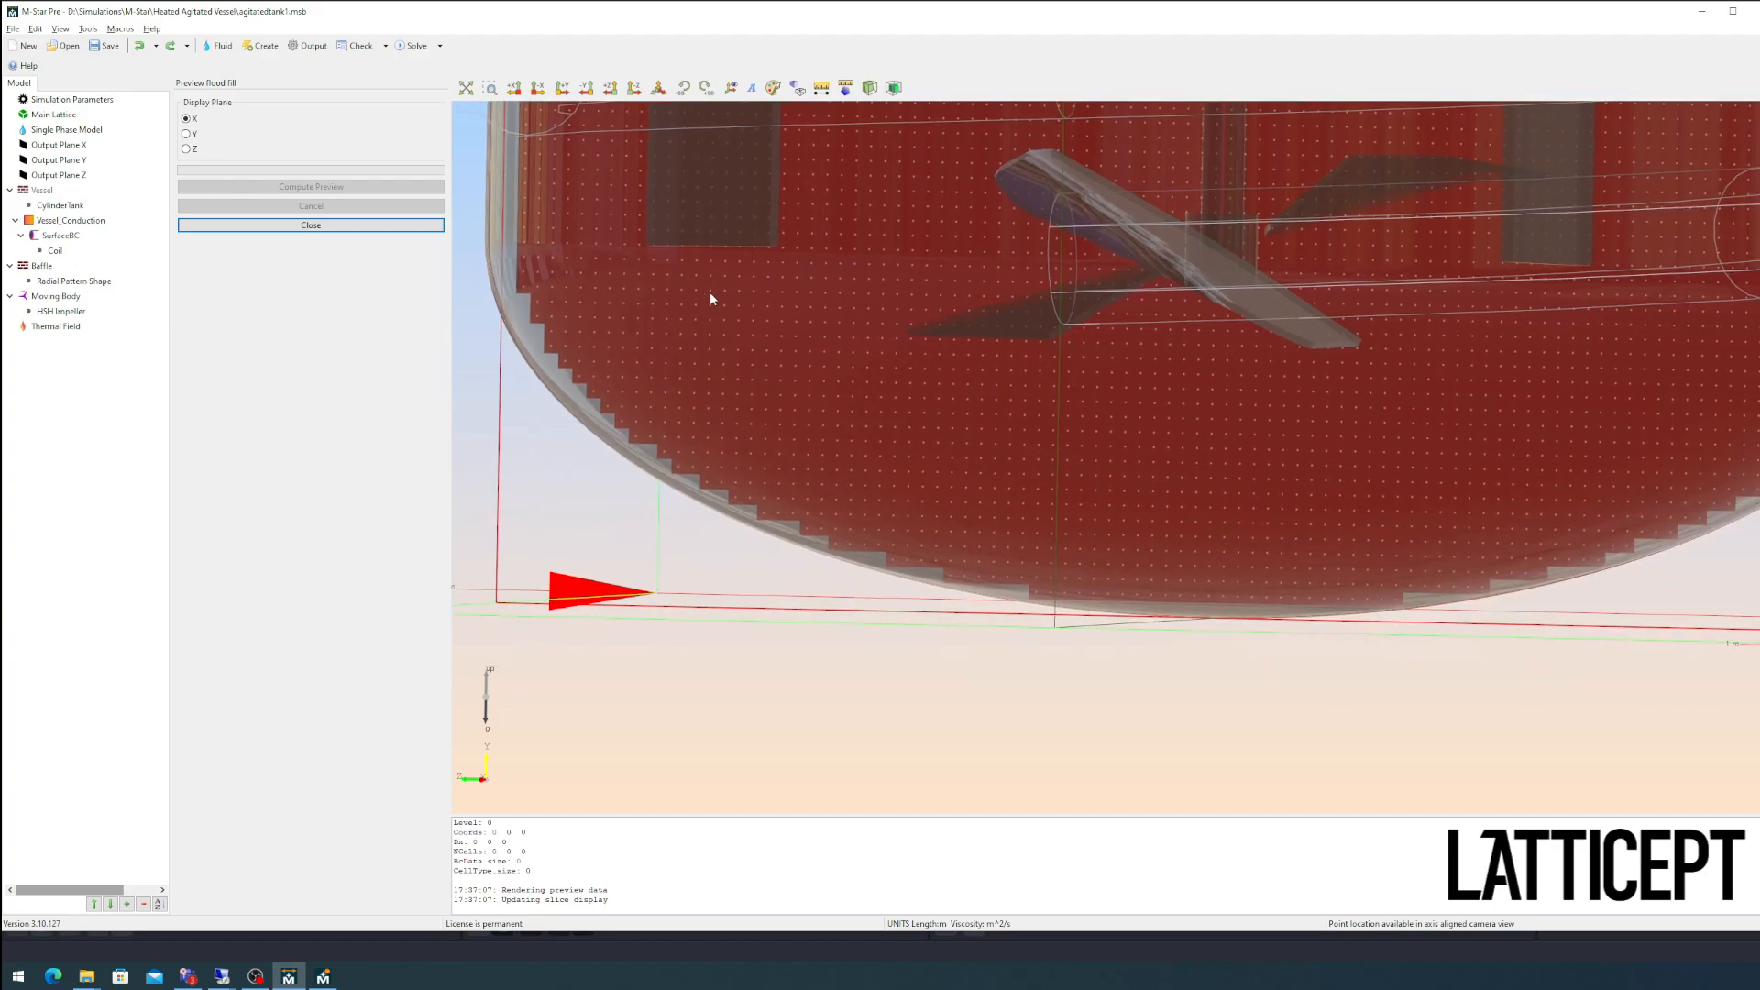
left_click(357, 225)
Step: Check the Thermal Field settings, return to the solver and open the running case's results in M-Star Post
left_click(99, 326)
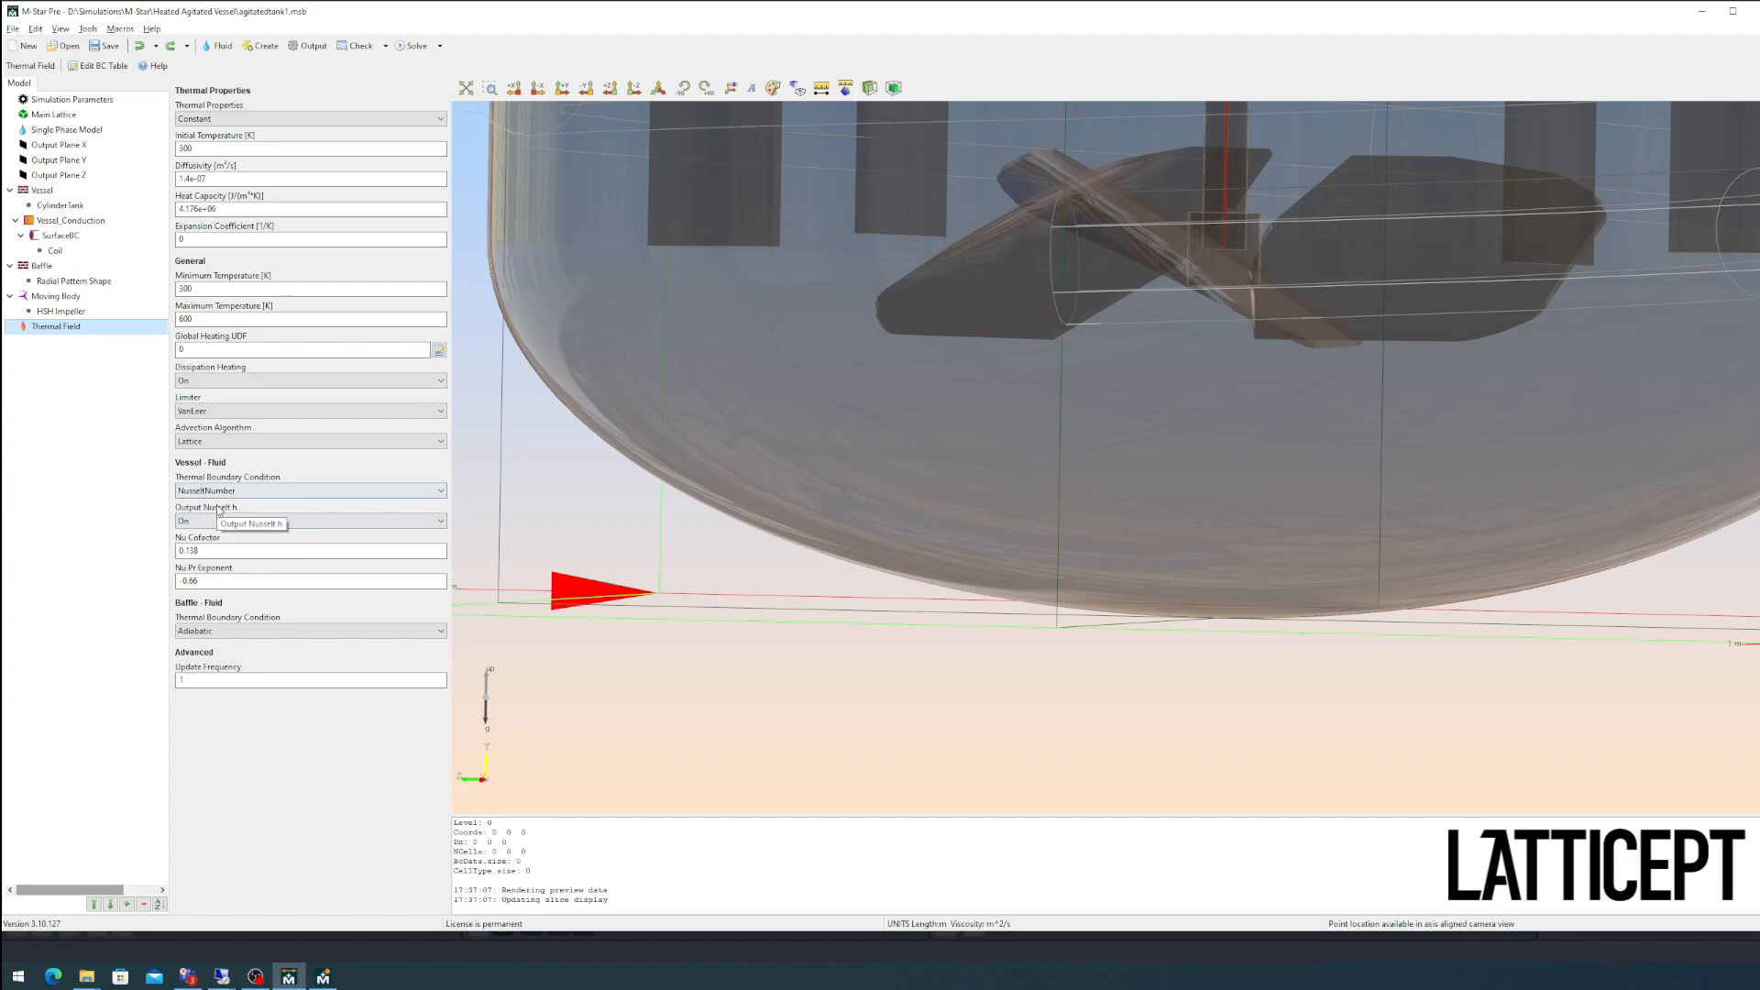
left_click(262, 46)
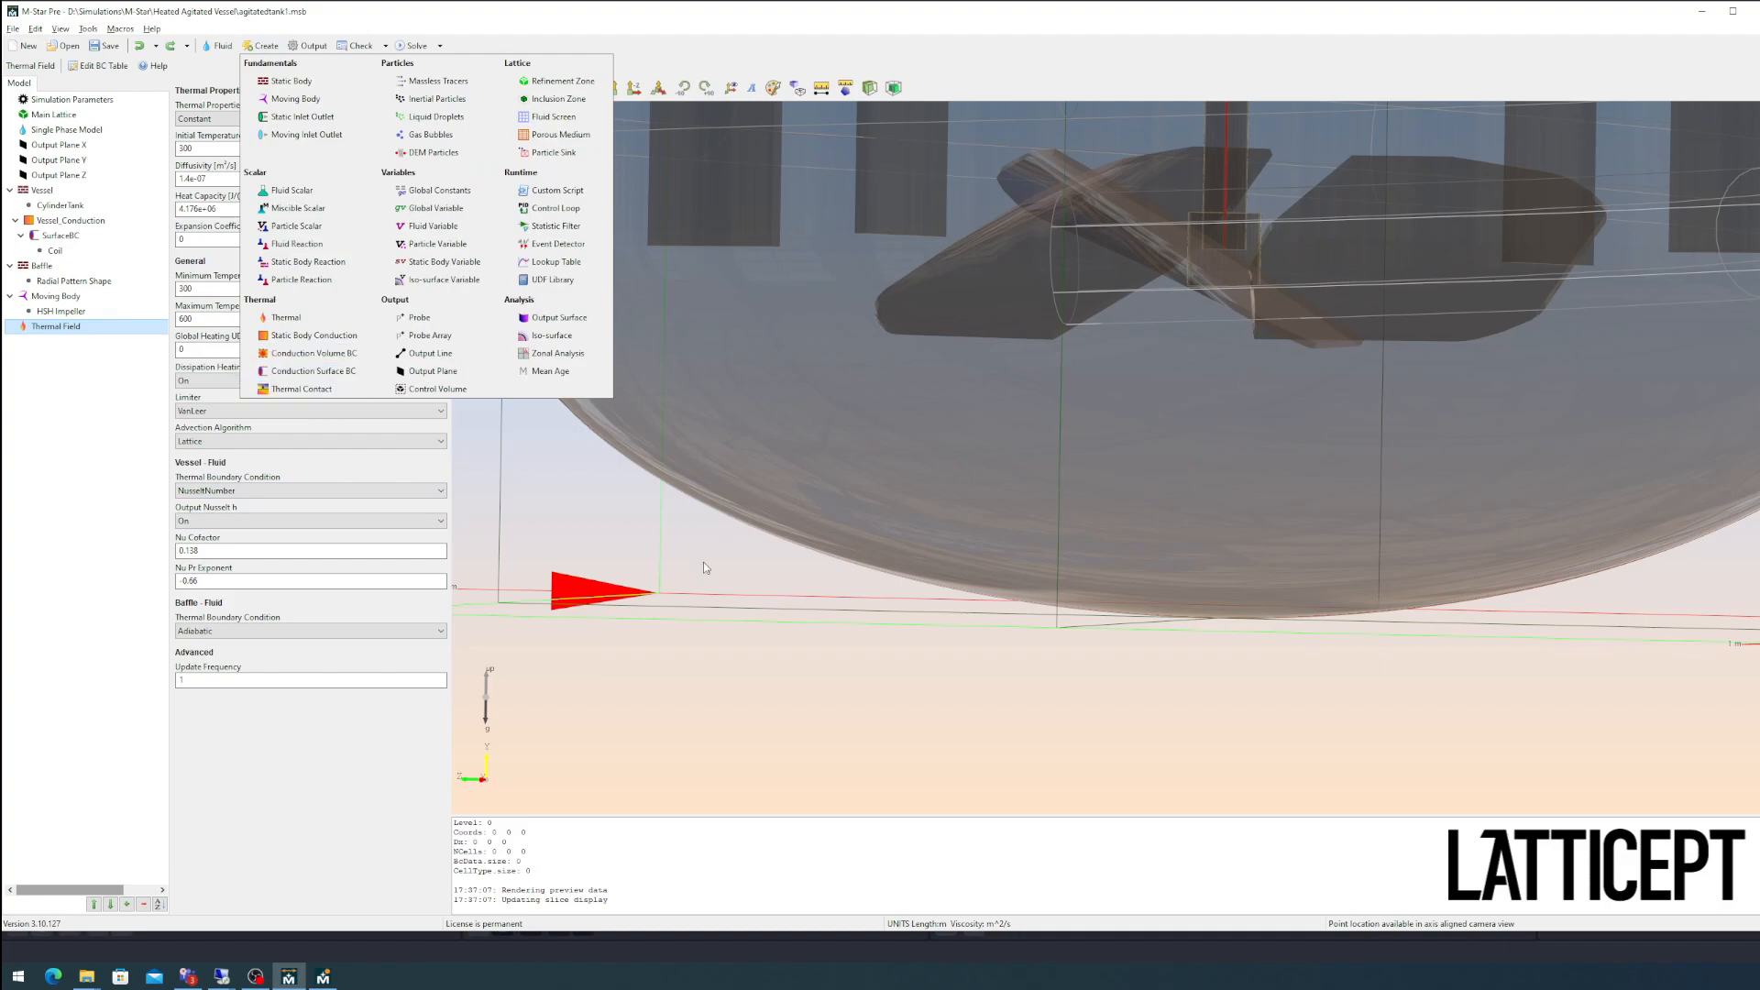
key("alt+Tab")
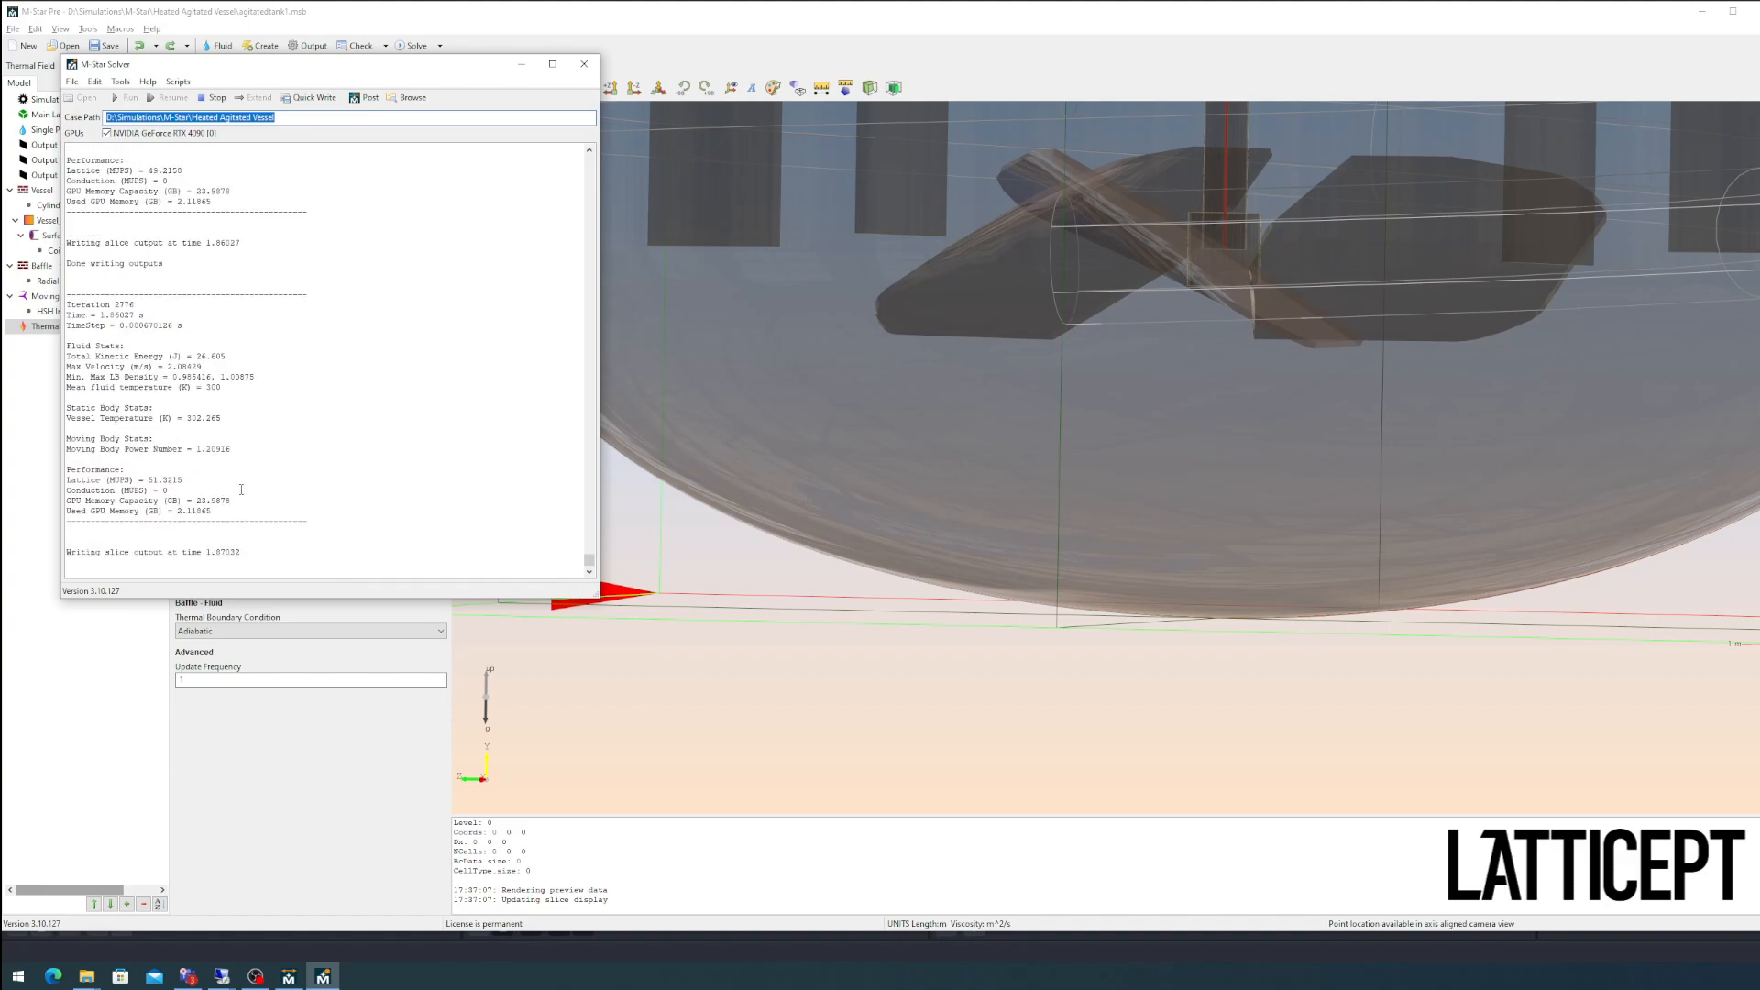
left_click(360, 104)
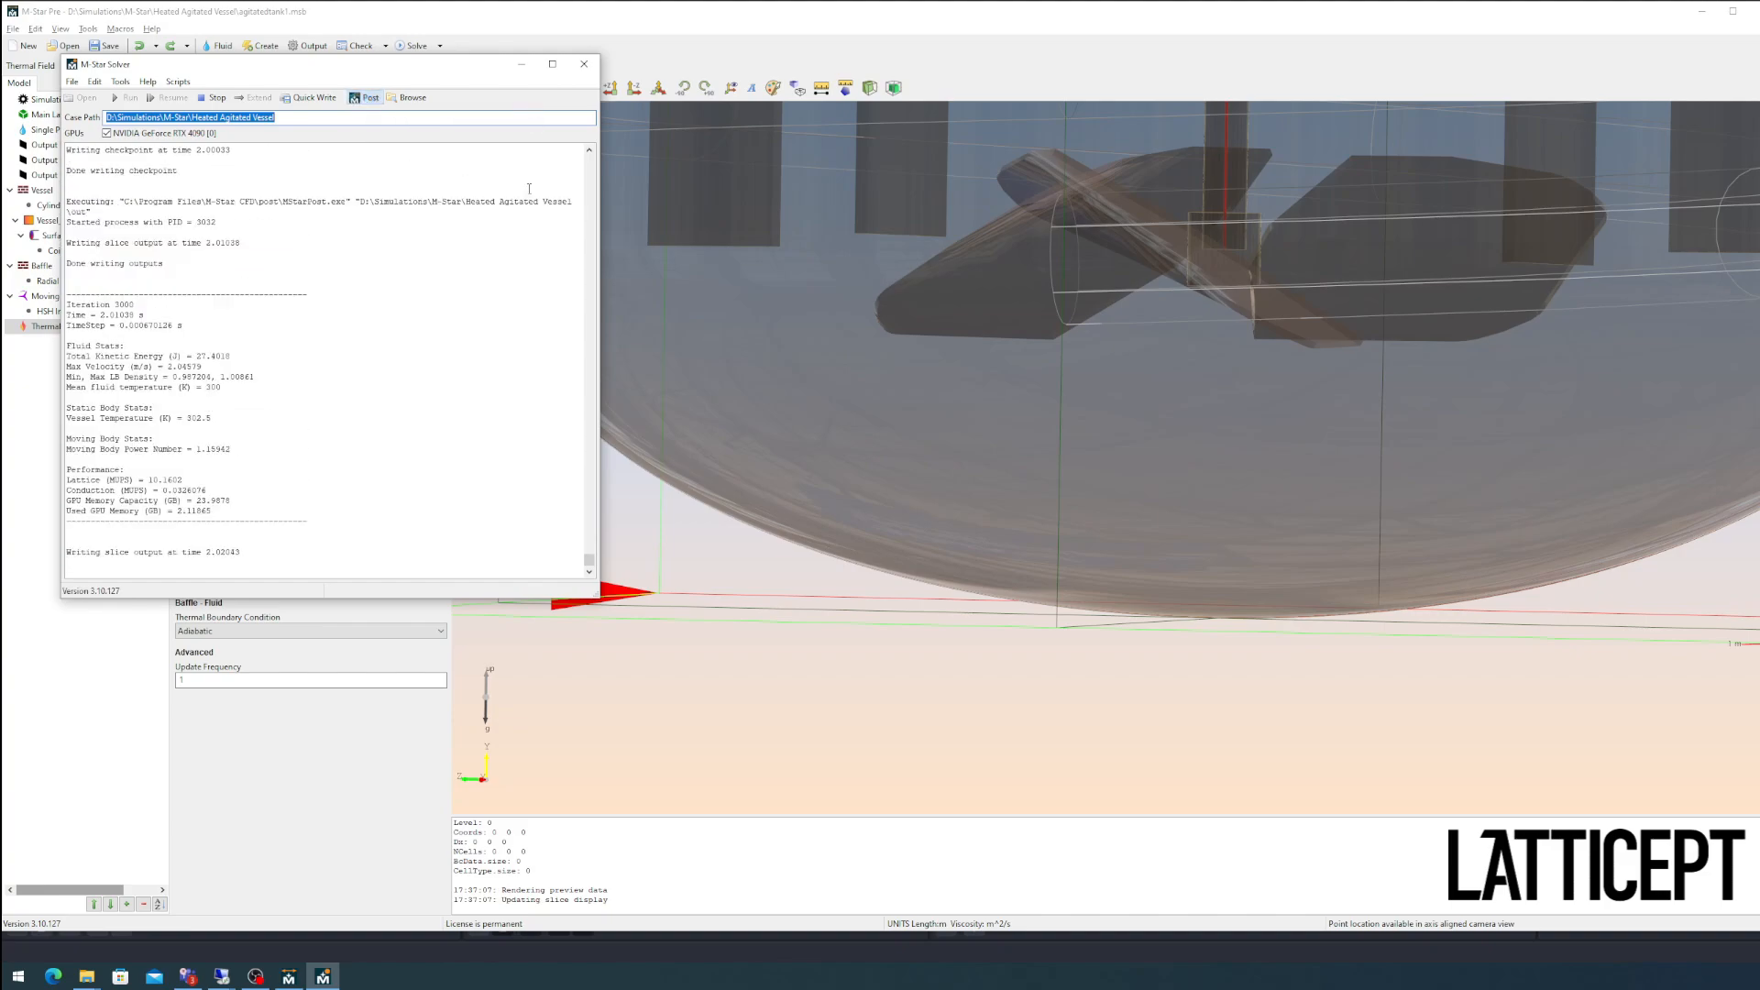
left_click(390, 234)
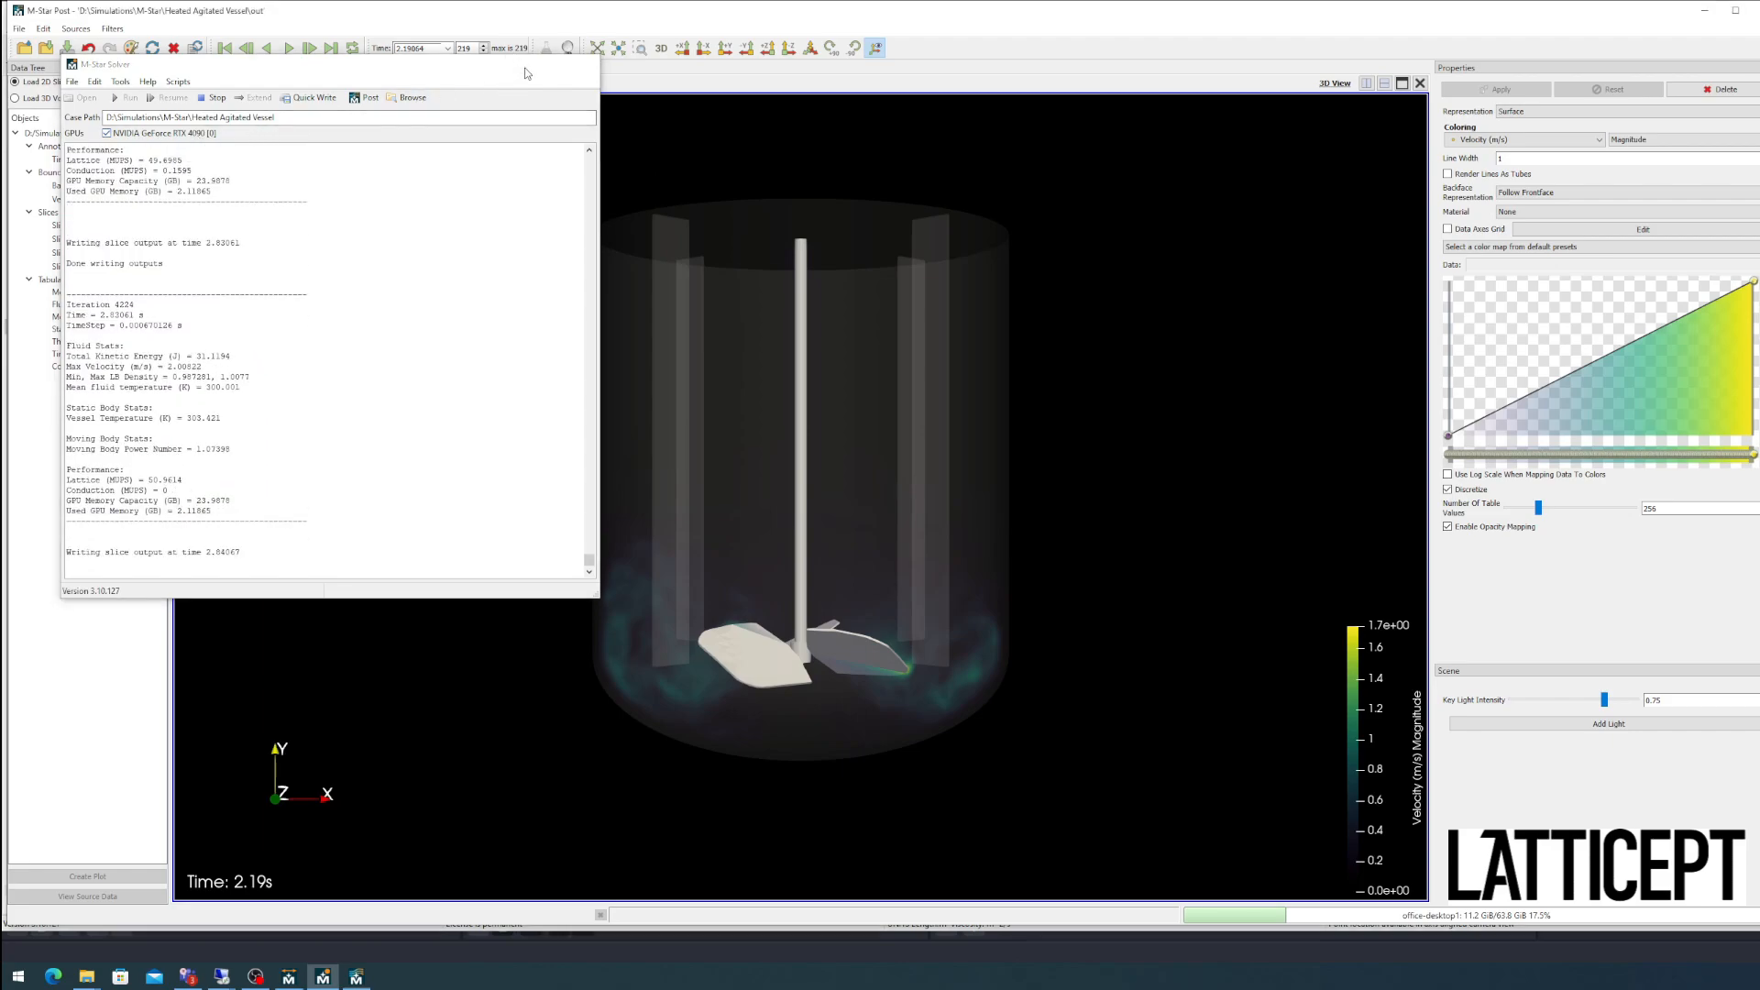
left_click(520, 64)
Step: Play the velocity results from the first time step and examine the flow around the impeller from several angles
left_click_drag(1052, 335, 669, 326)
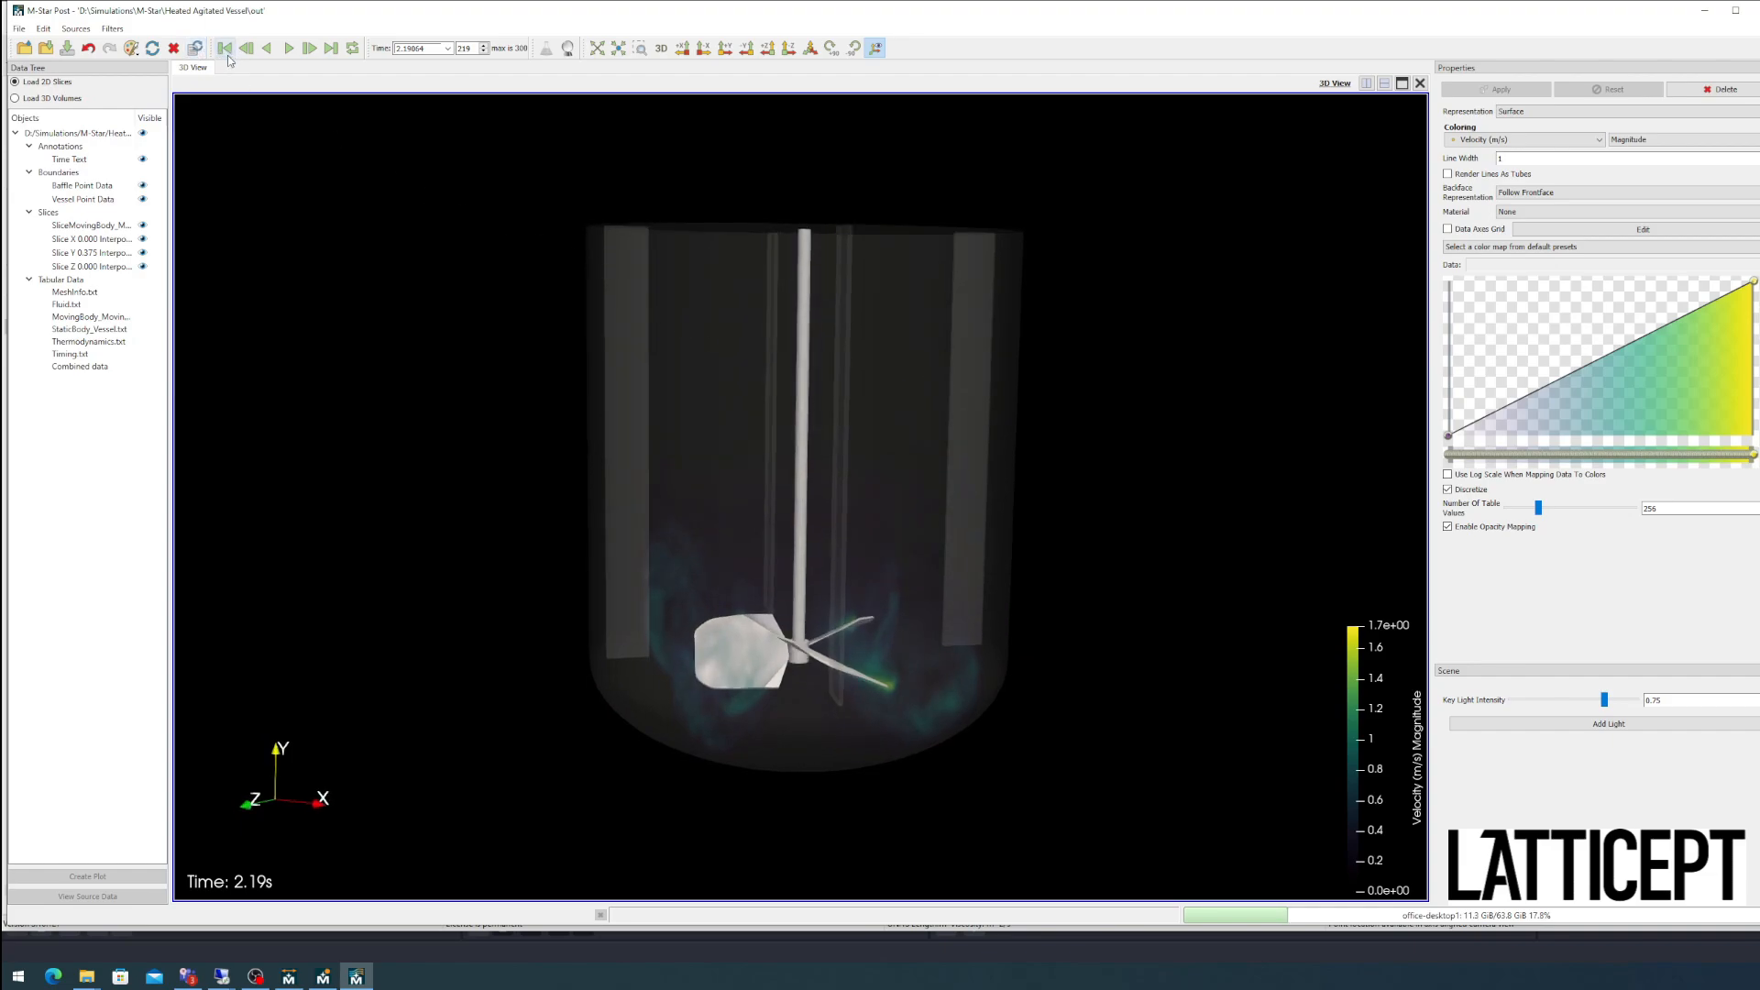
left_click(226, 52)
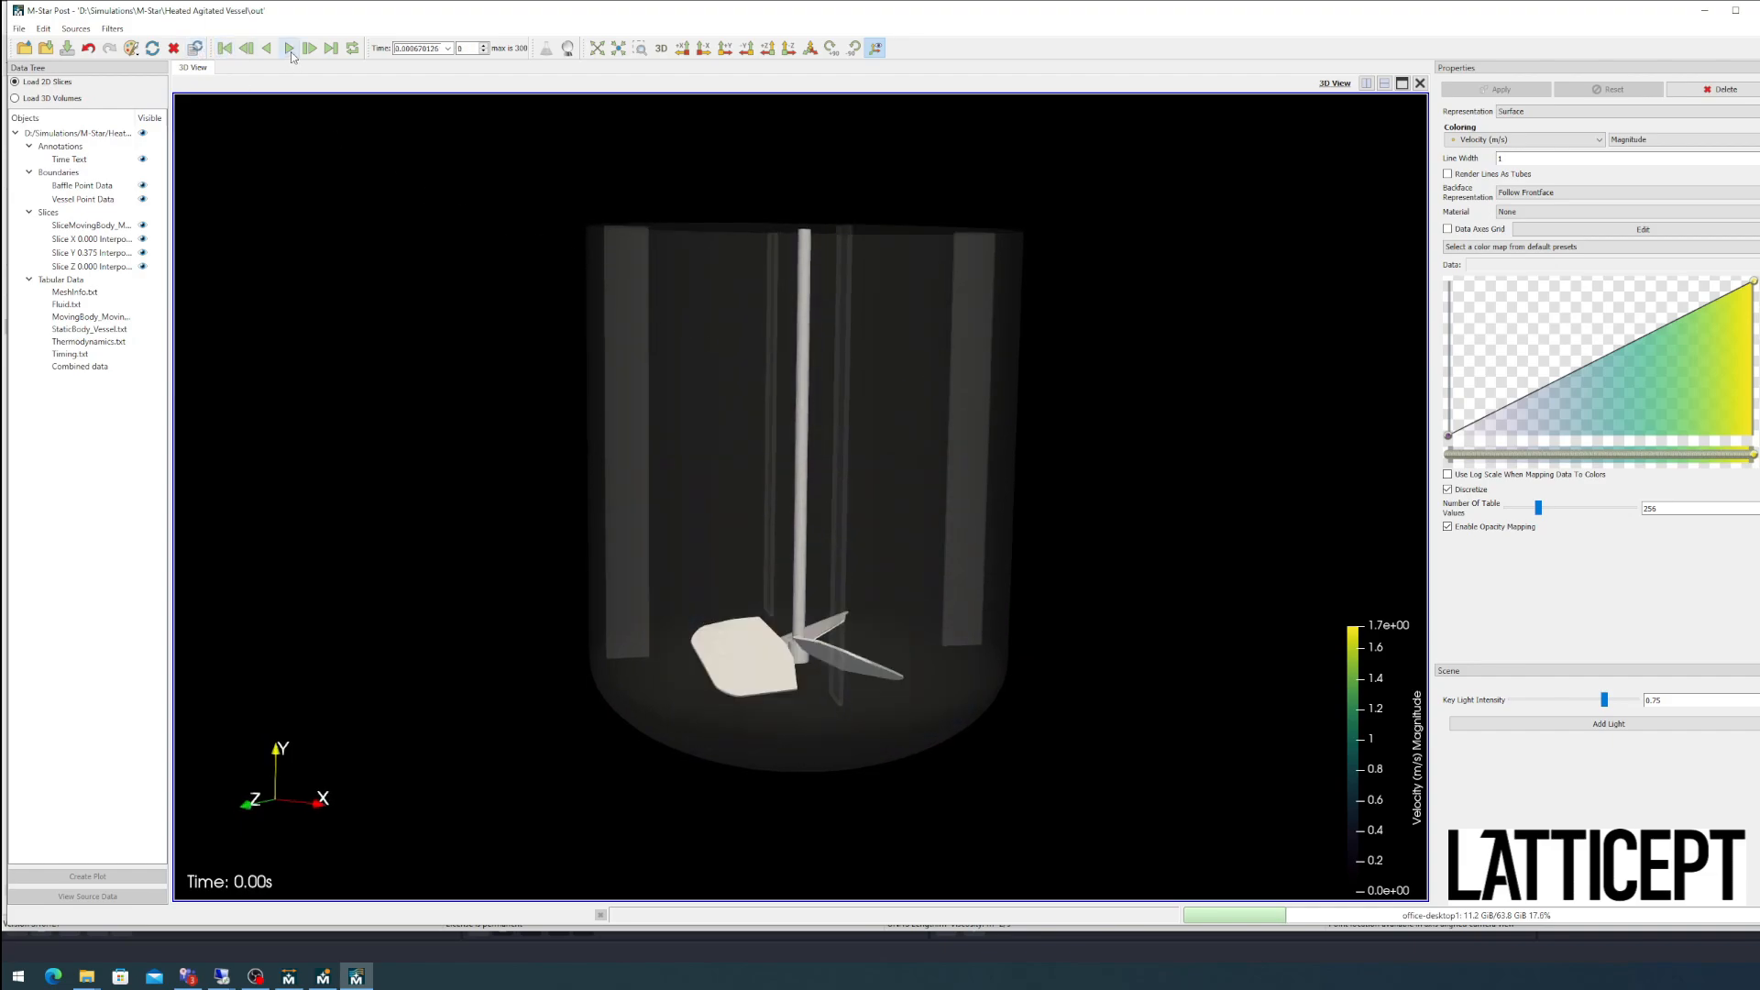
left_click(290, 49)
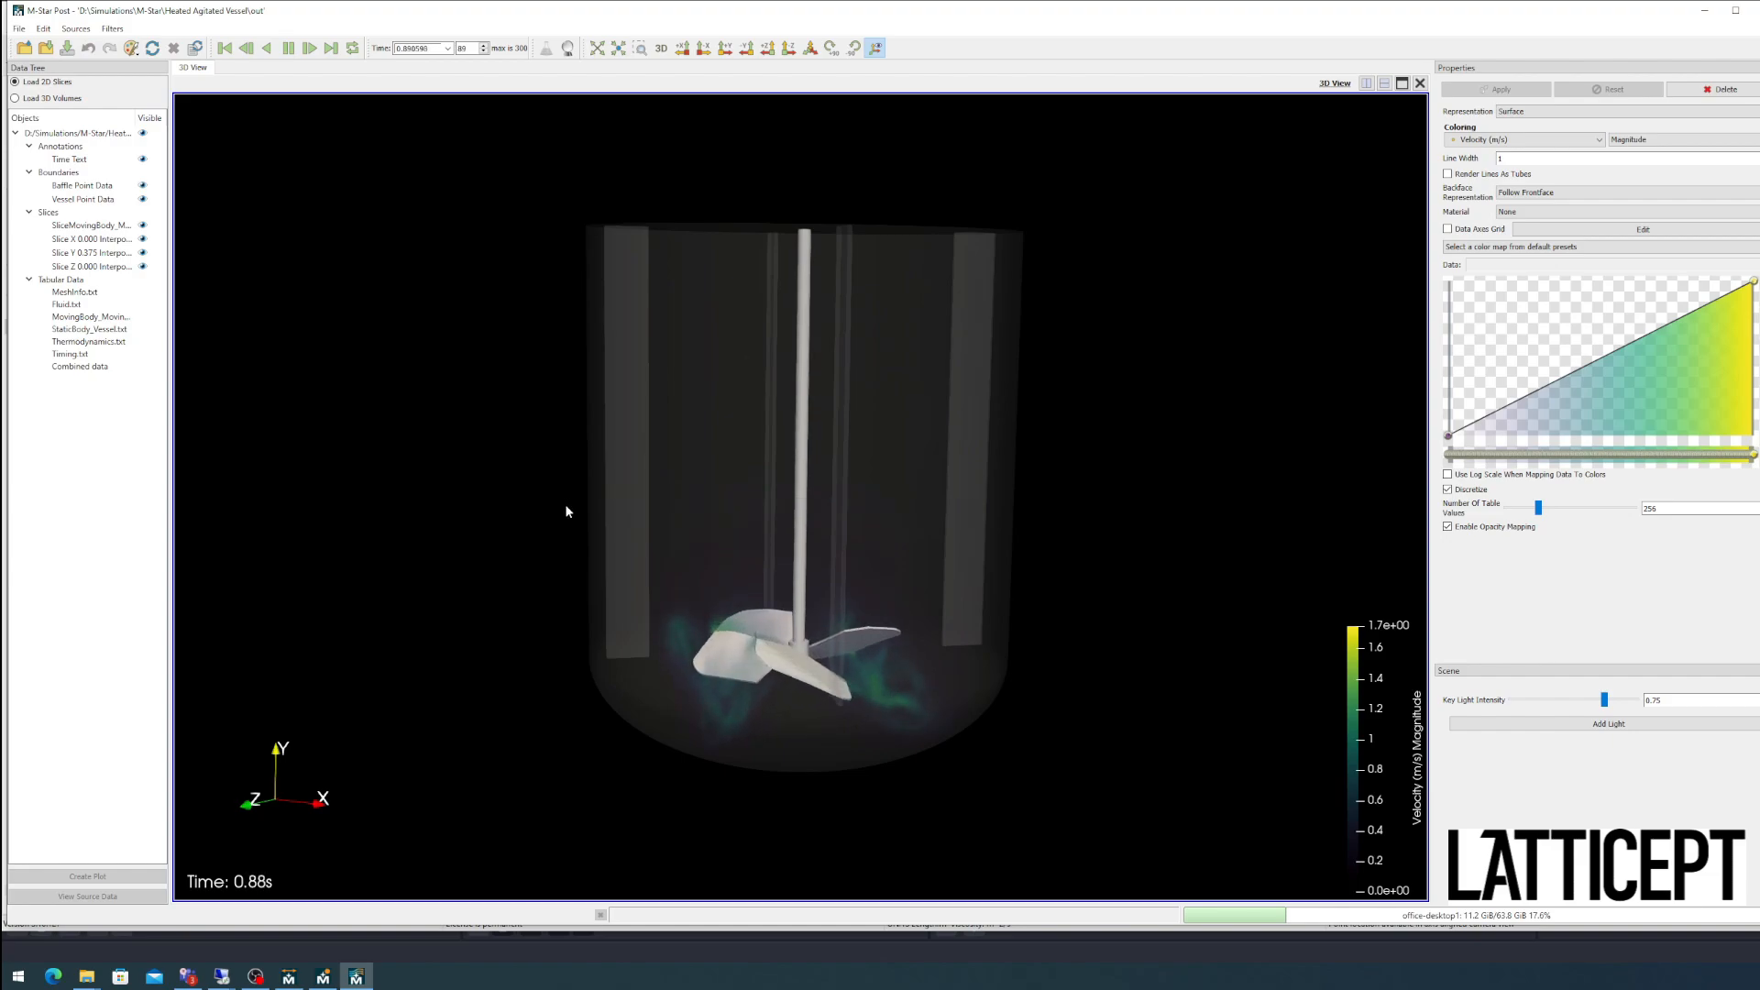
left_click_drag(723, 704, 727, 658)
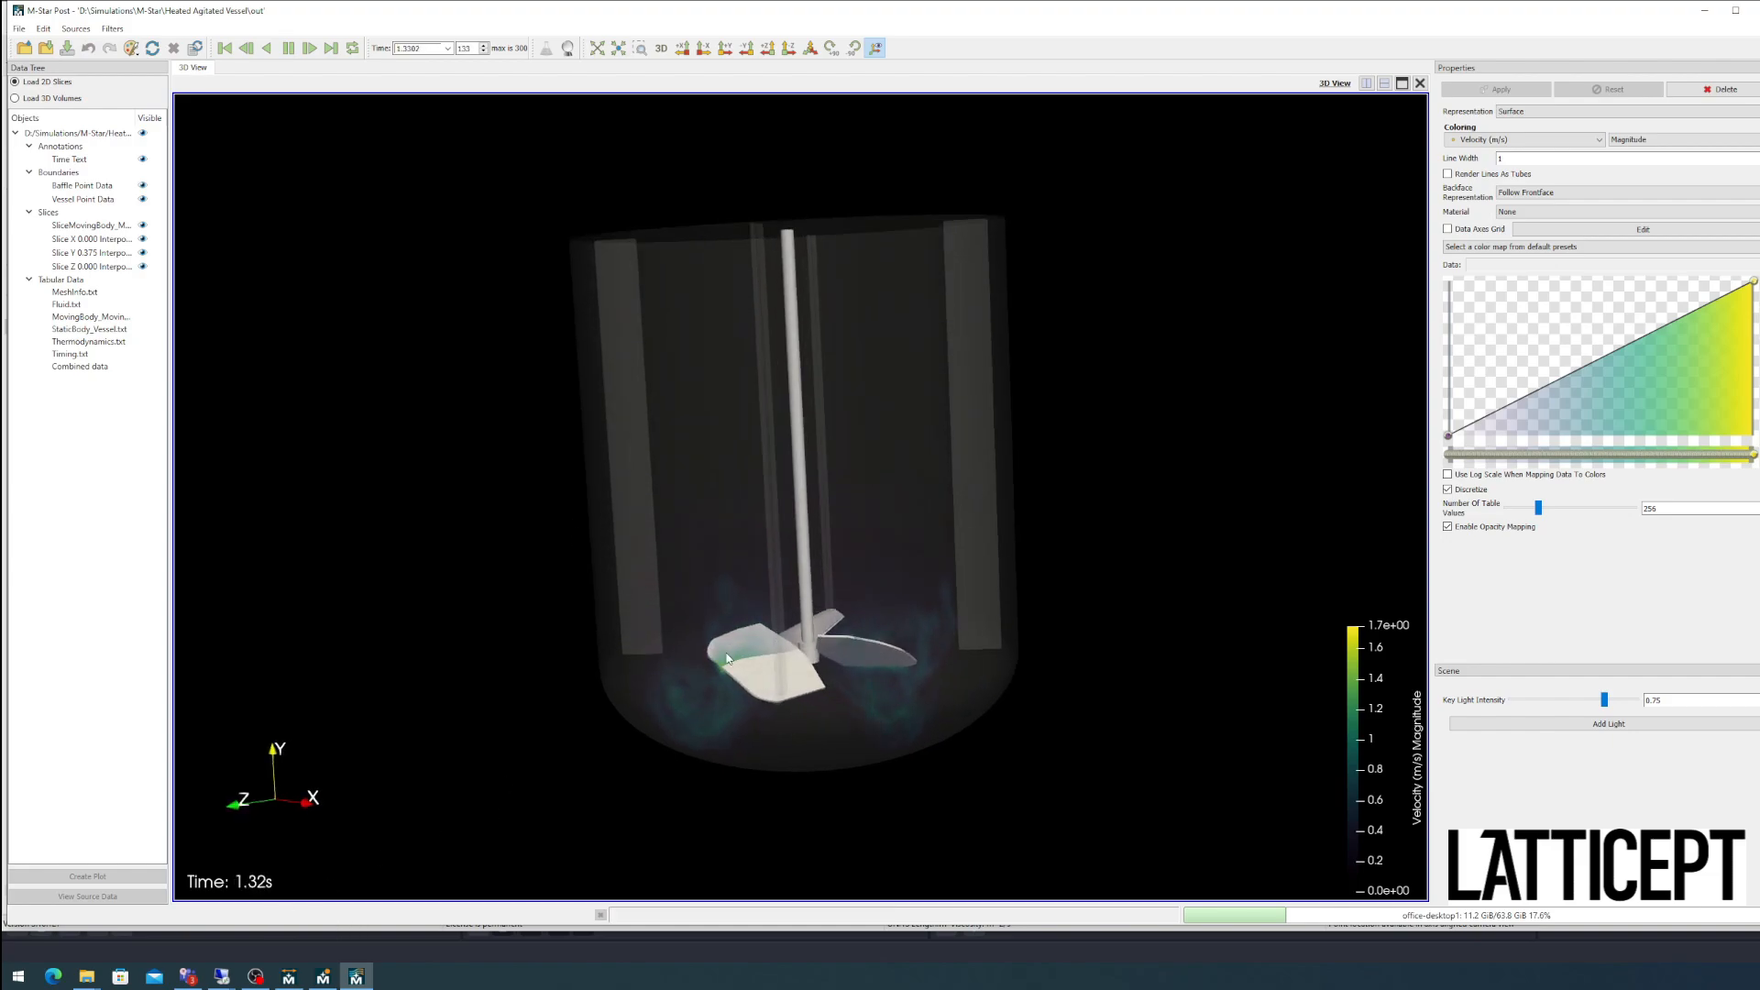
left_click_drag(849, 685, 768, 671)
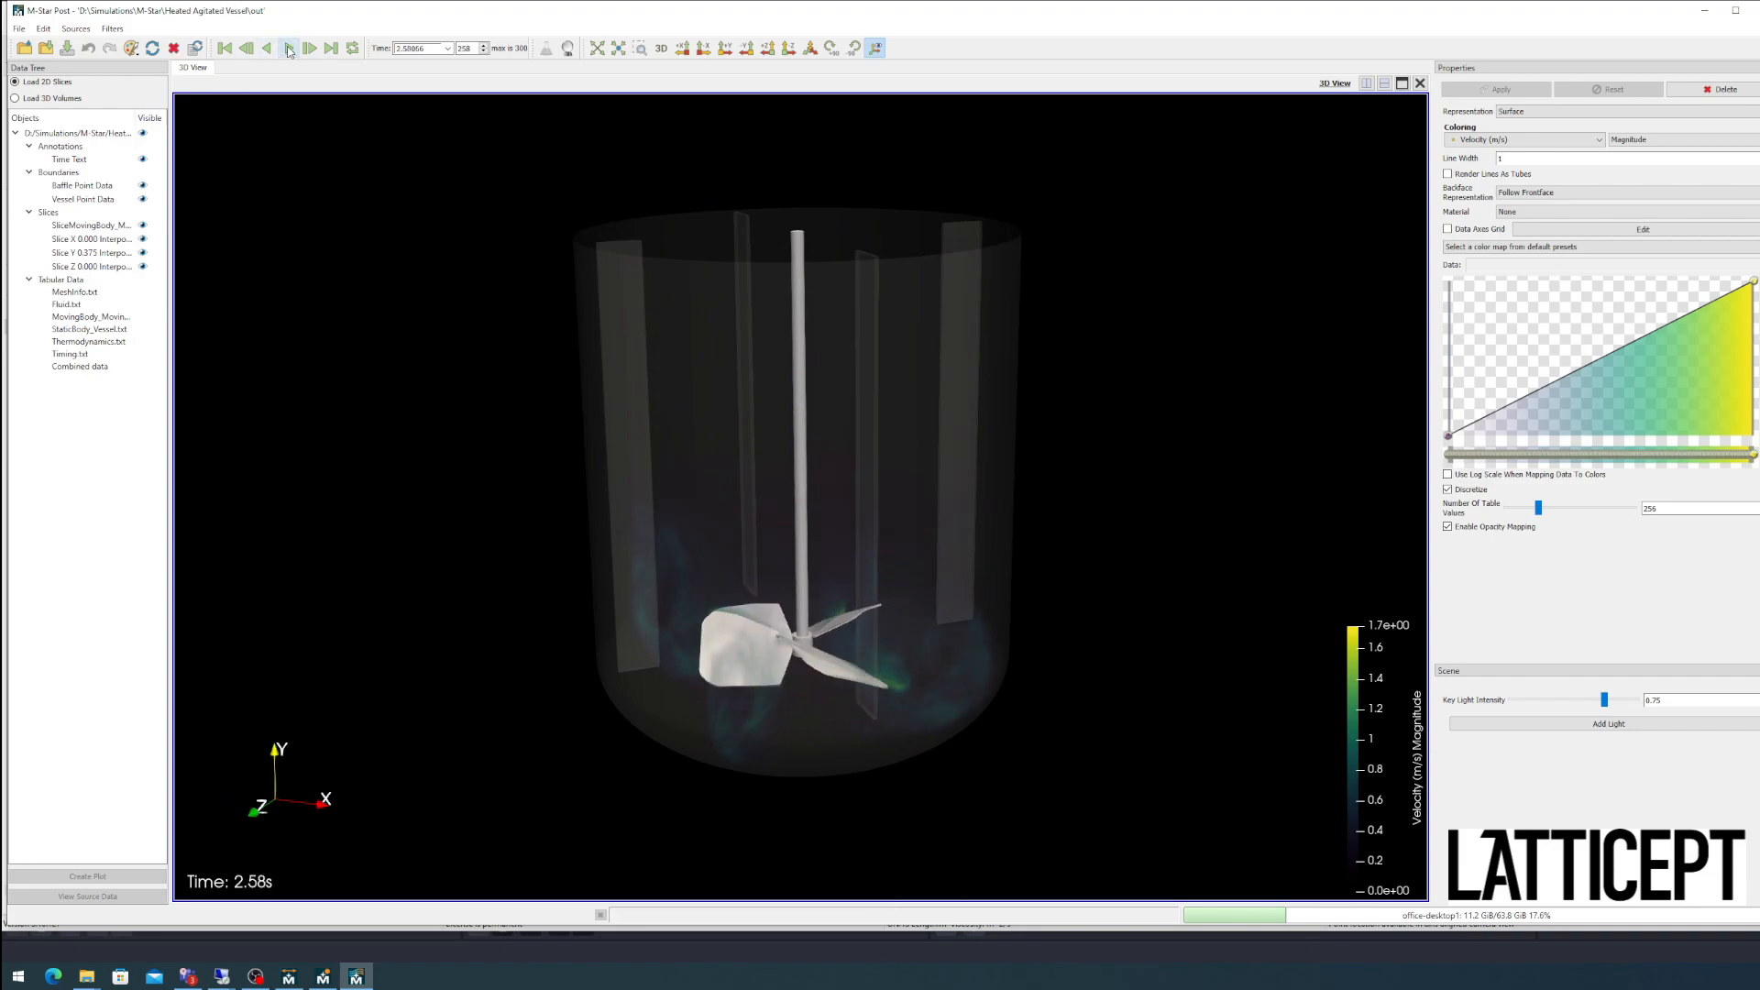
left_click(288, 51)
Step: Color the Vessel Point Data boundary by Temperature (K) and disable its opacity mapping
left_click(101, 199)
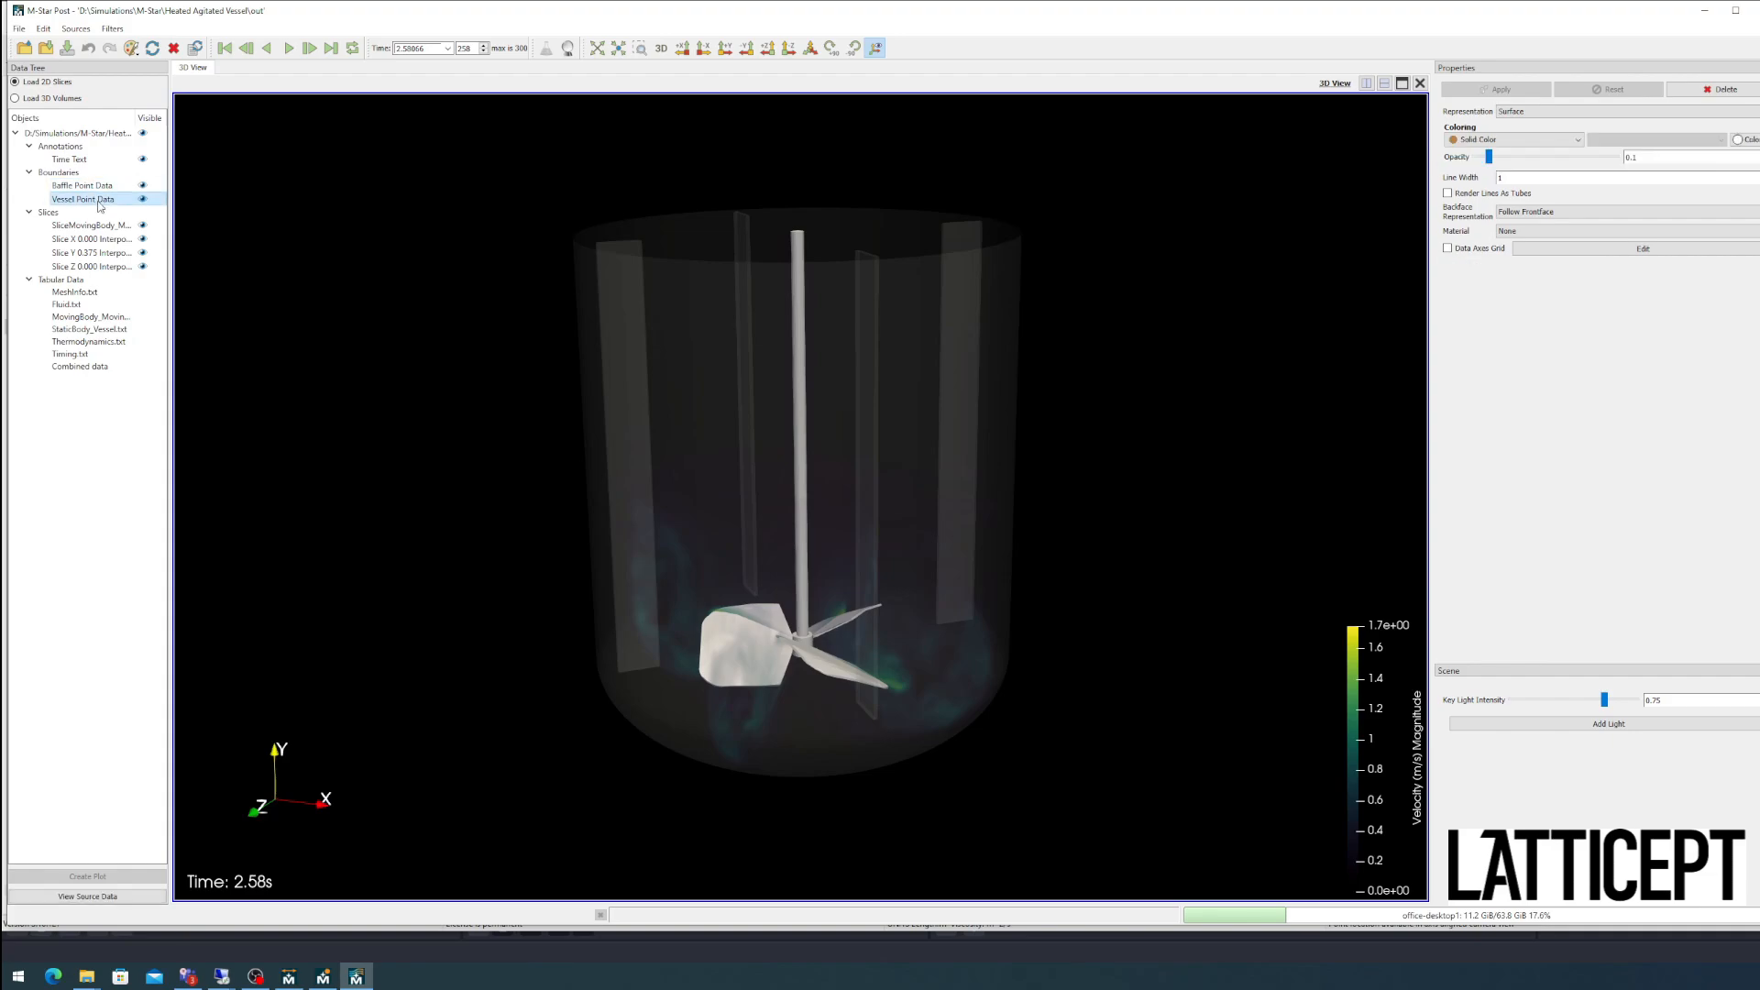
left_click(1545, 140)
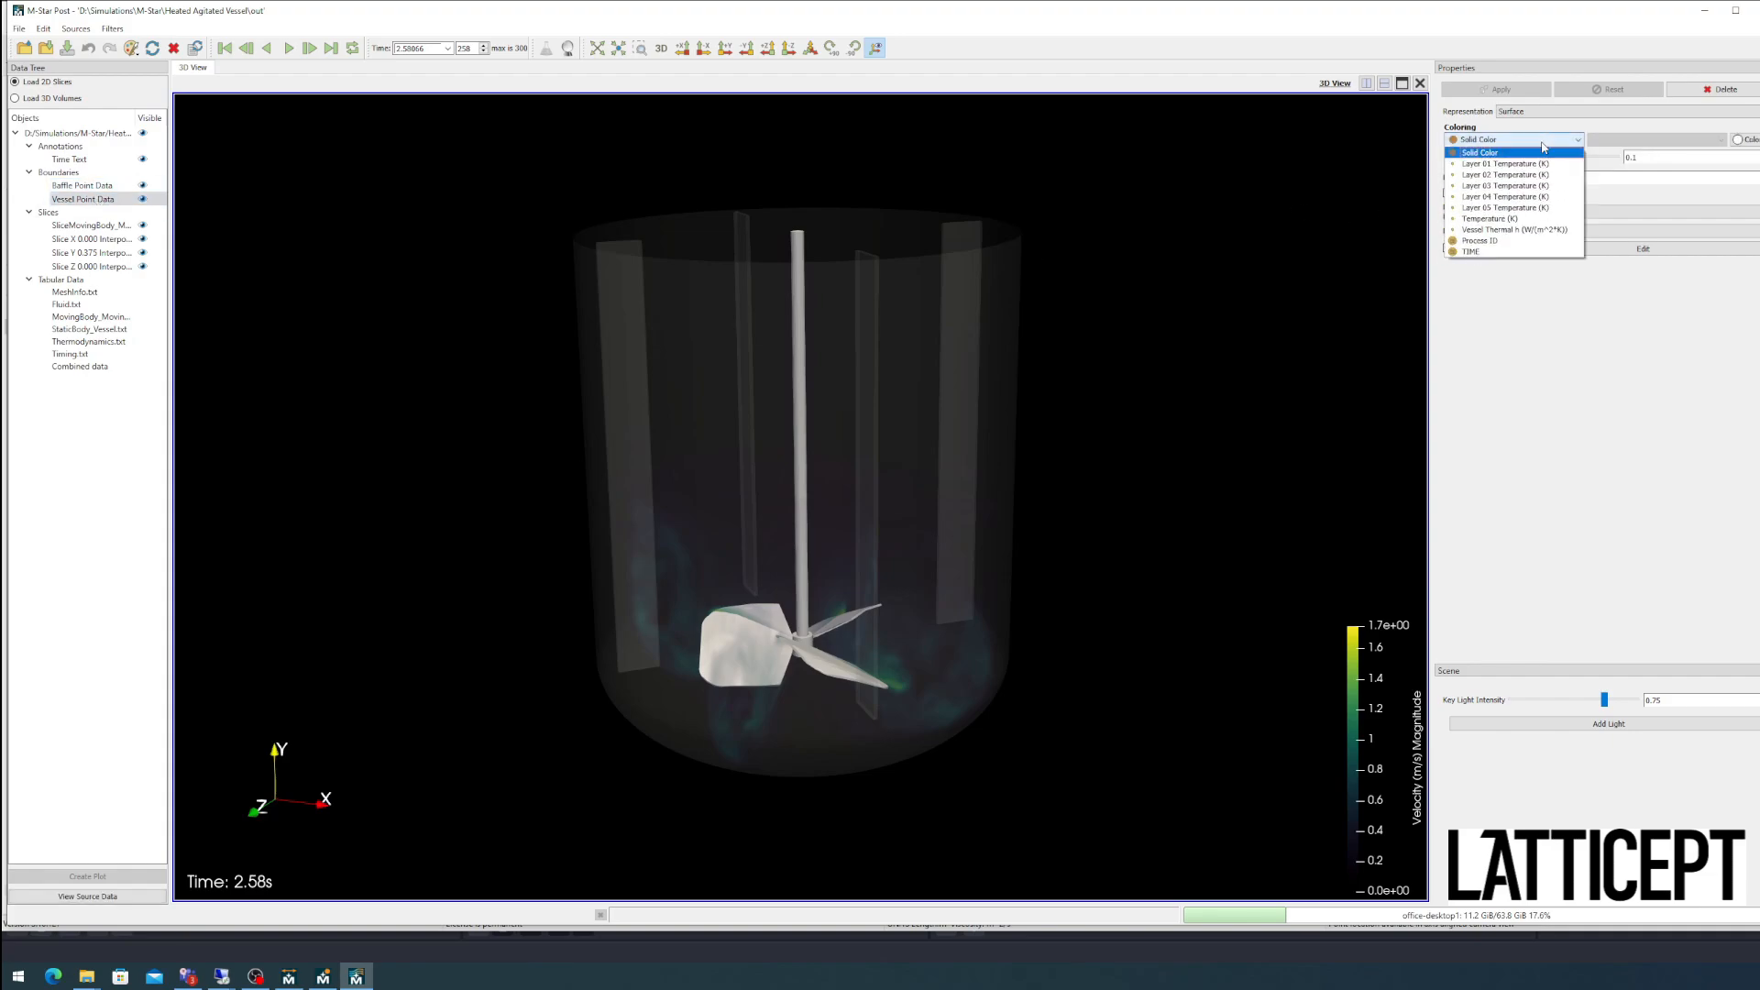
left_click(1510, 225)
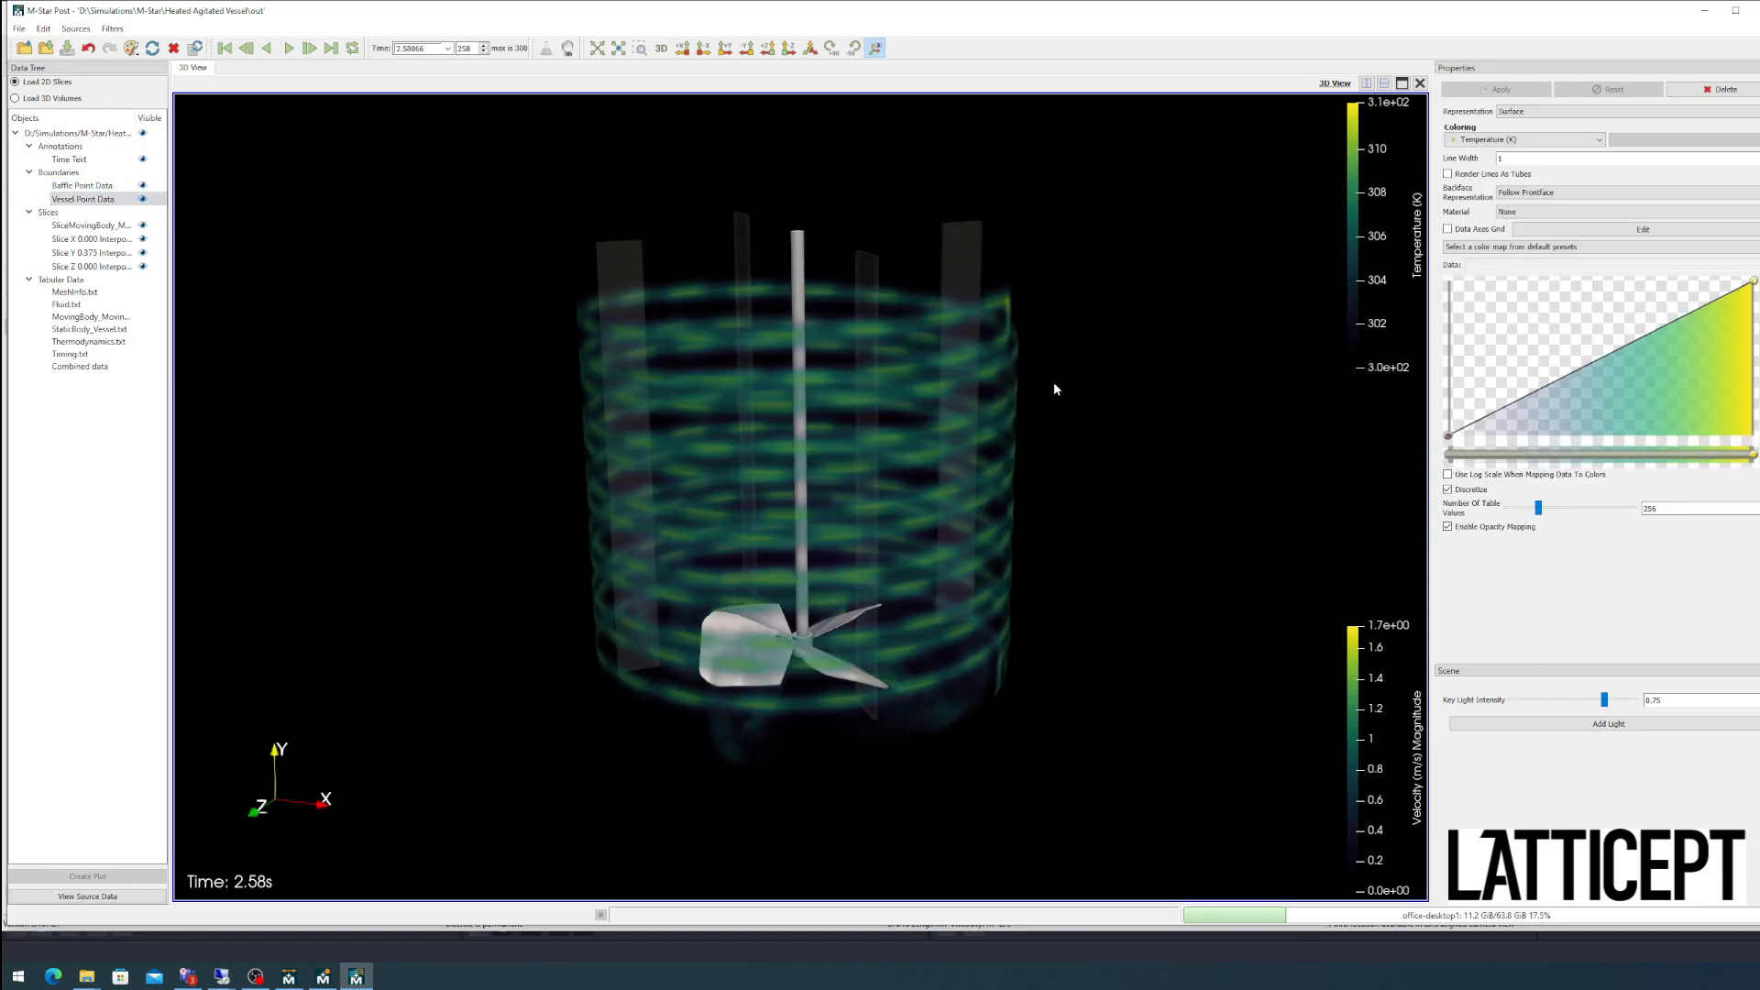
left_click_drag(1054, 384, 1075, 365)
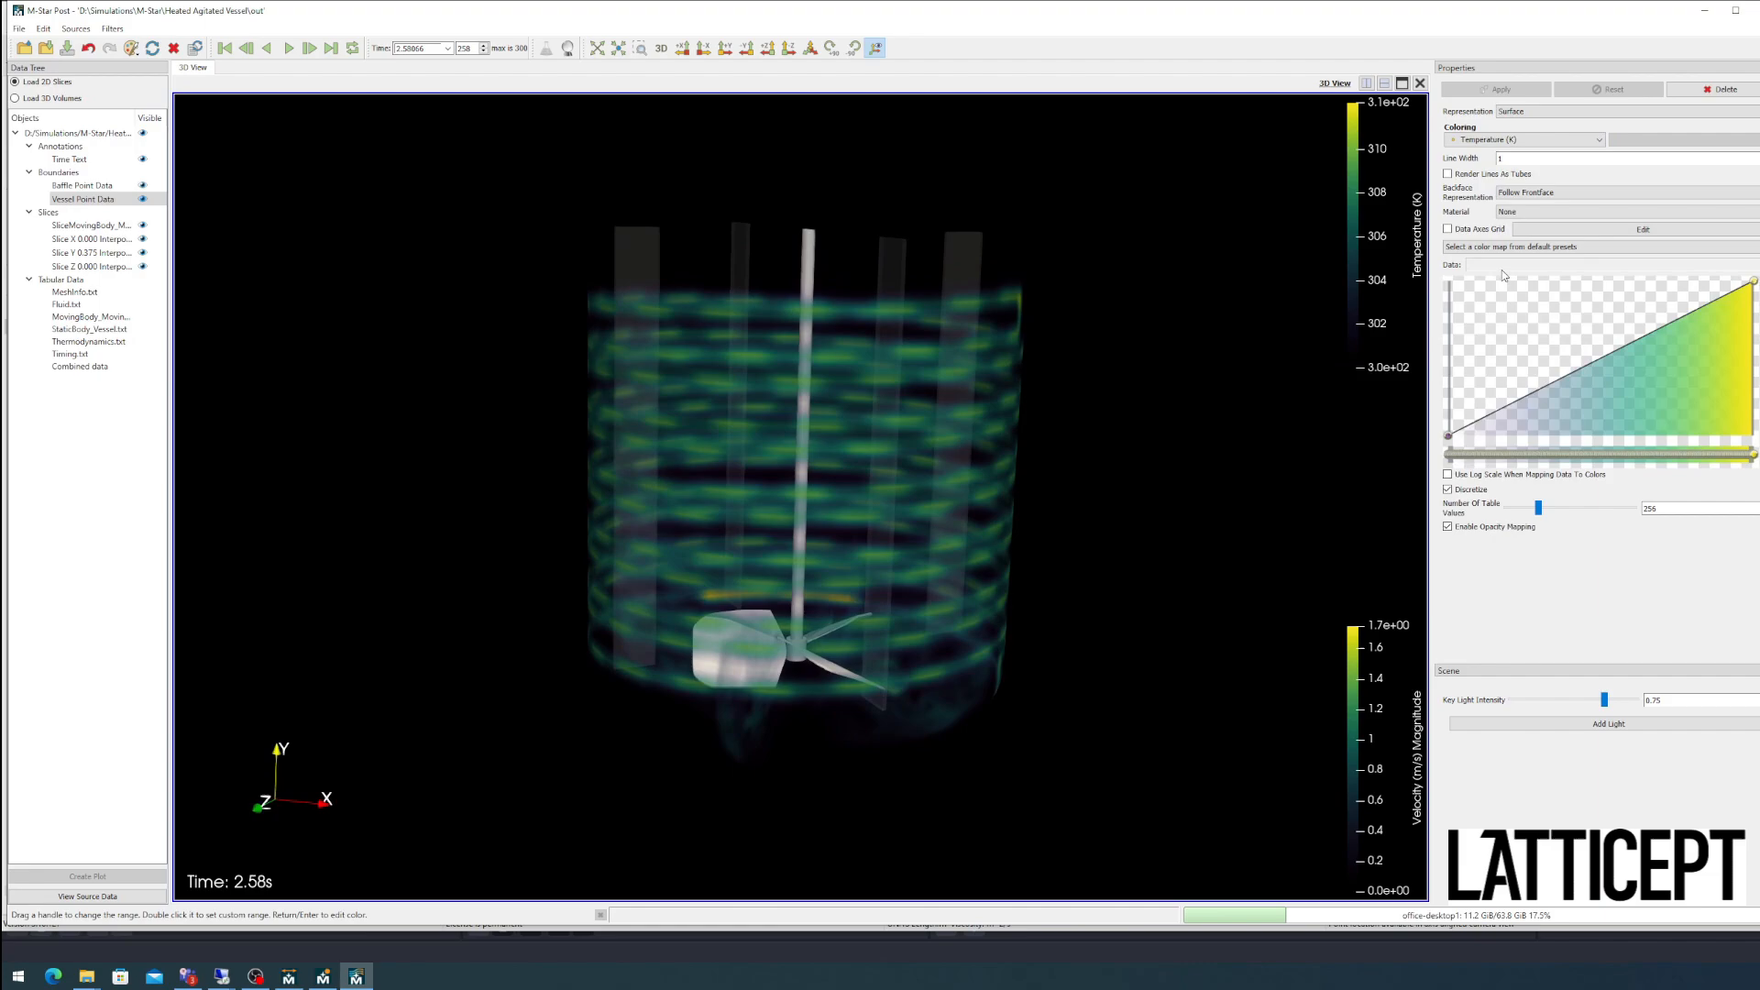
left_click(1448, 527)
left_click_drag(1186, 525, 1102, 519)
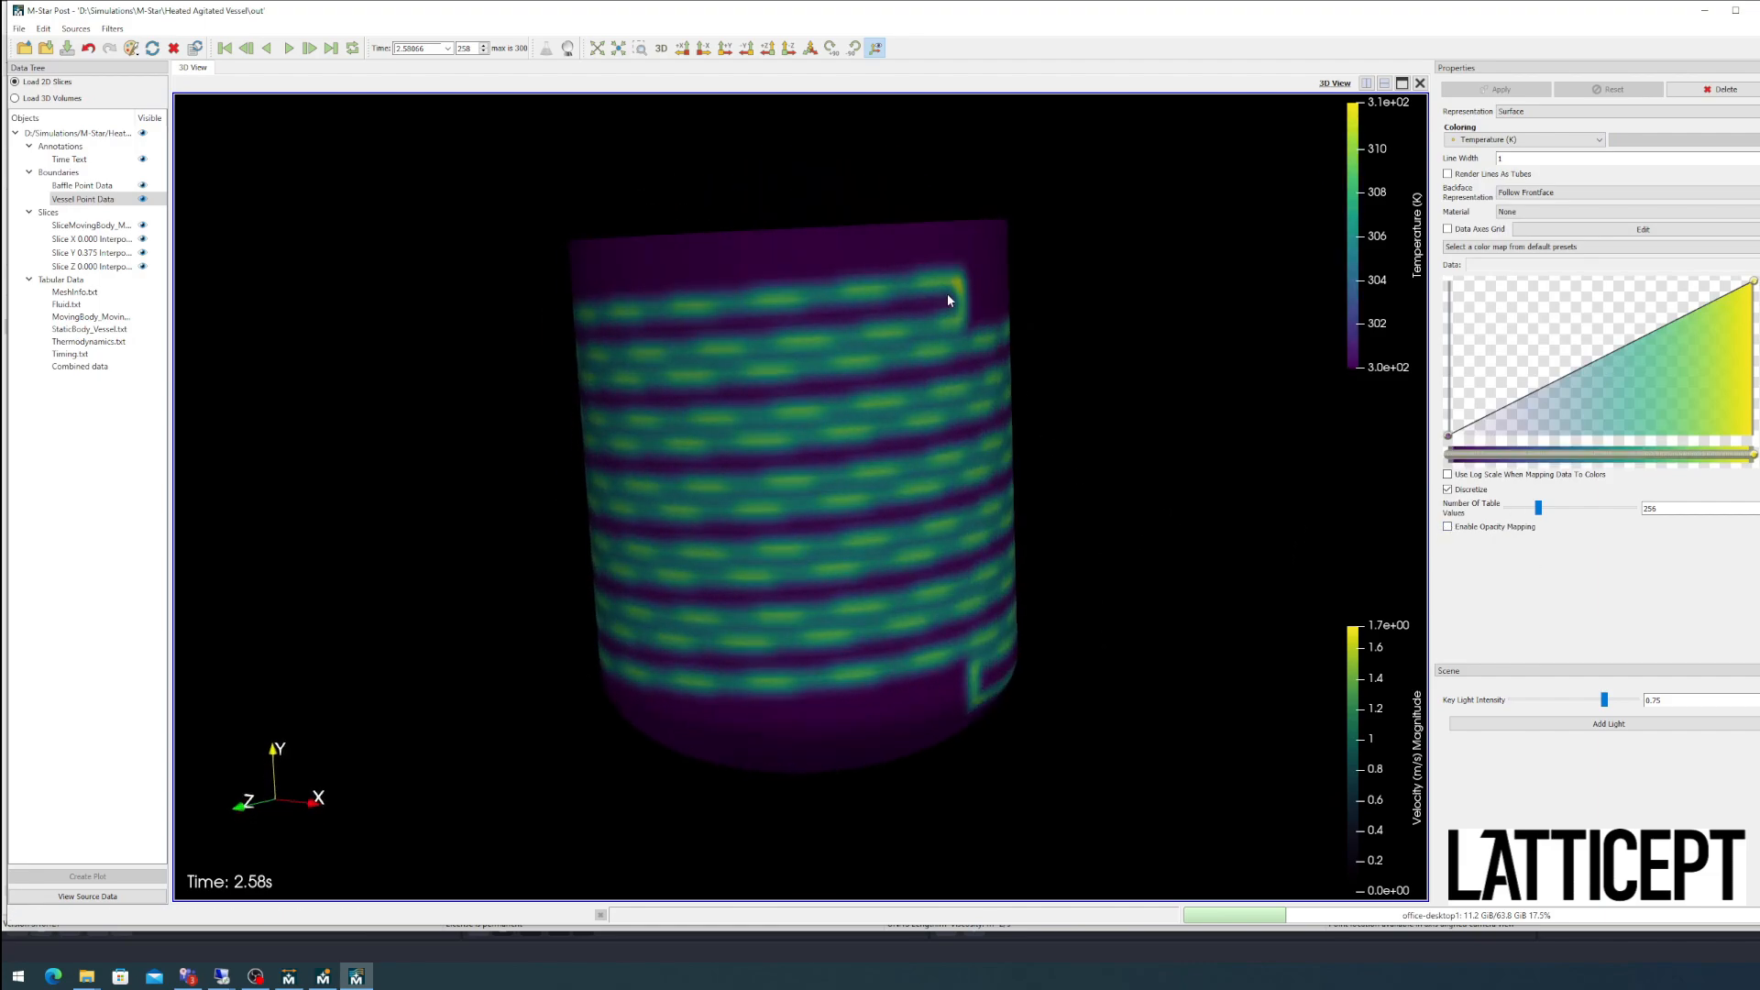
left_click_drag(911, 385, 1017, 495)
Step: Keep Temperature (K) coloring on the vessel boundary and apply the Cool to Warm (Extended) color map
left_click(1528, 141)
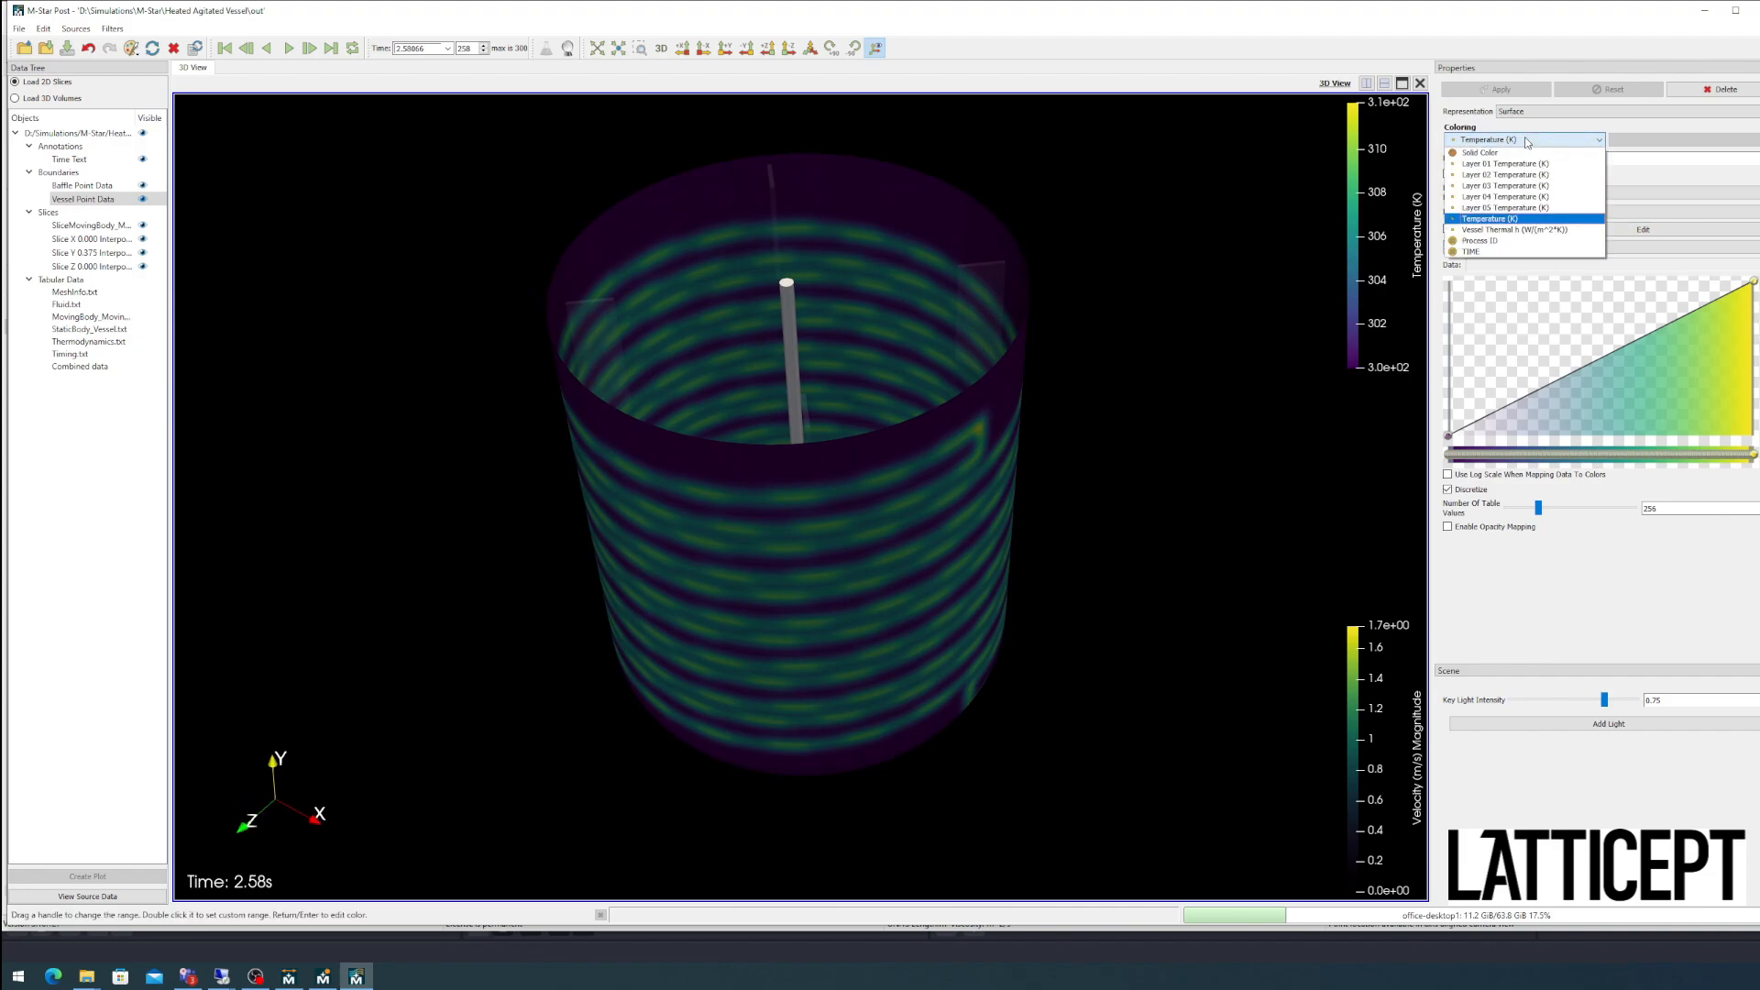
left_click(1503, 216)
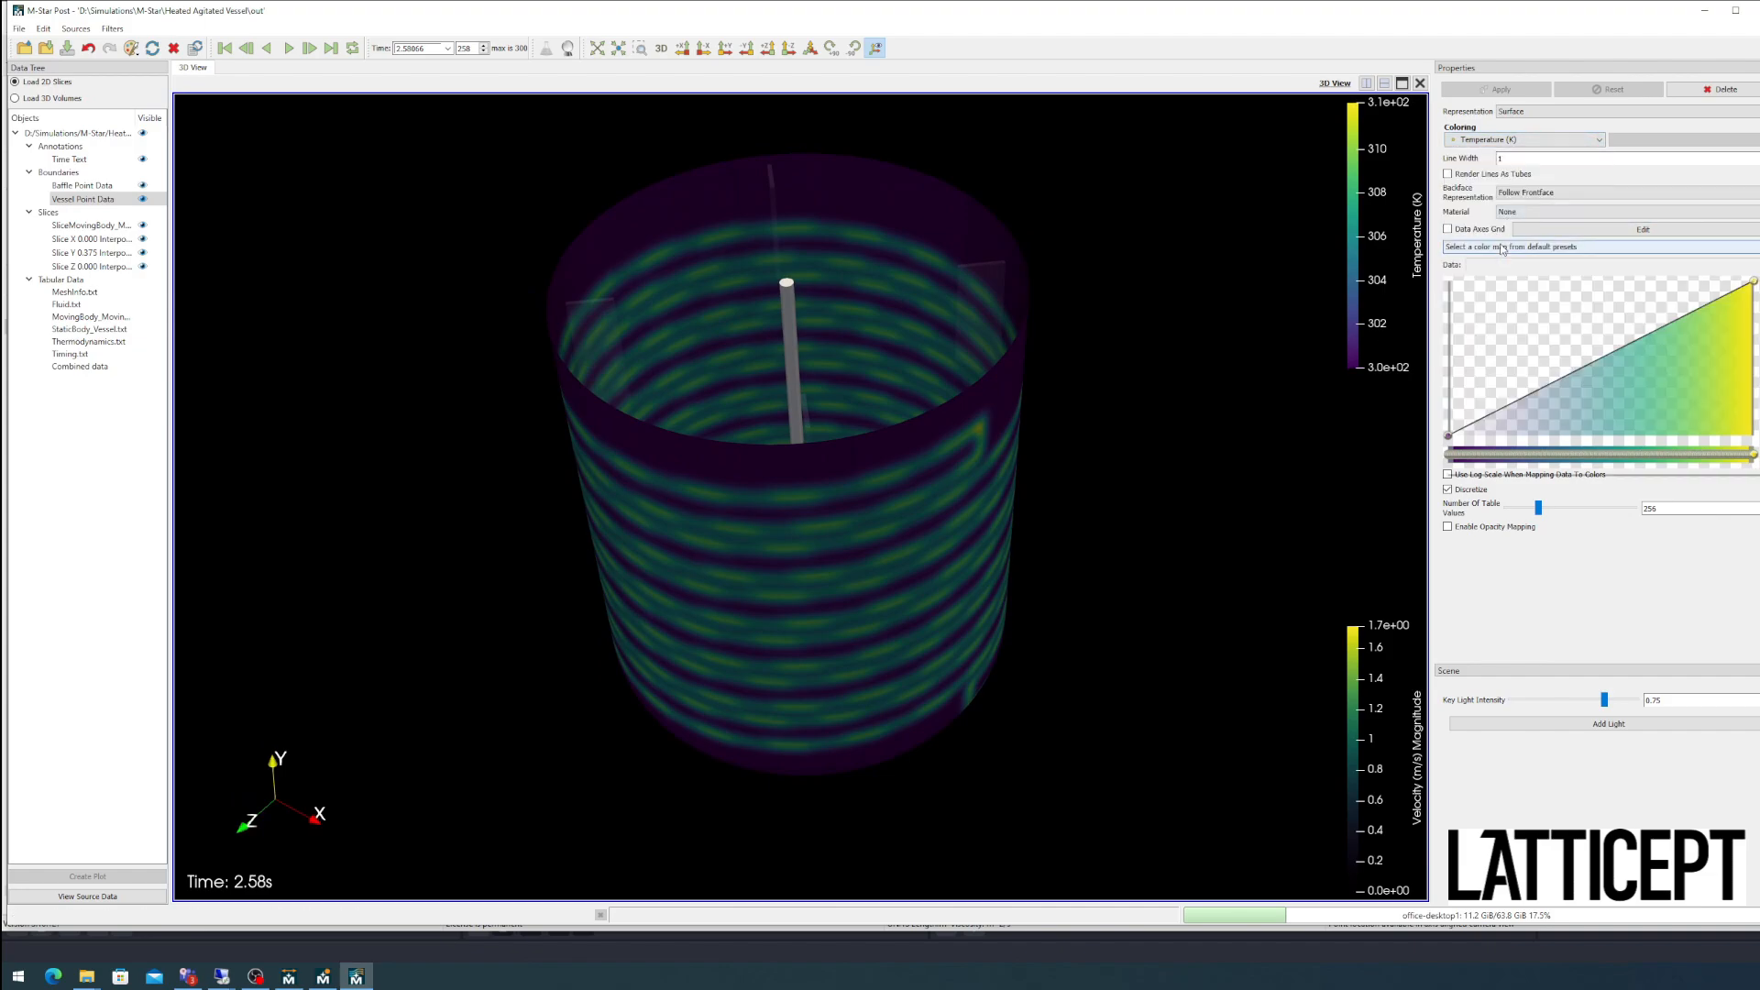
left_click(1497, 248)
left_click(1621, 307)
left_click_drag(1180, 440, 959, 442)
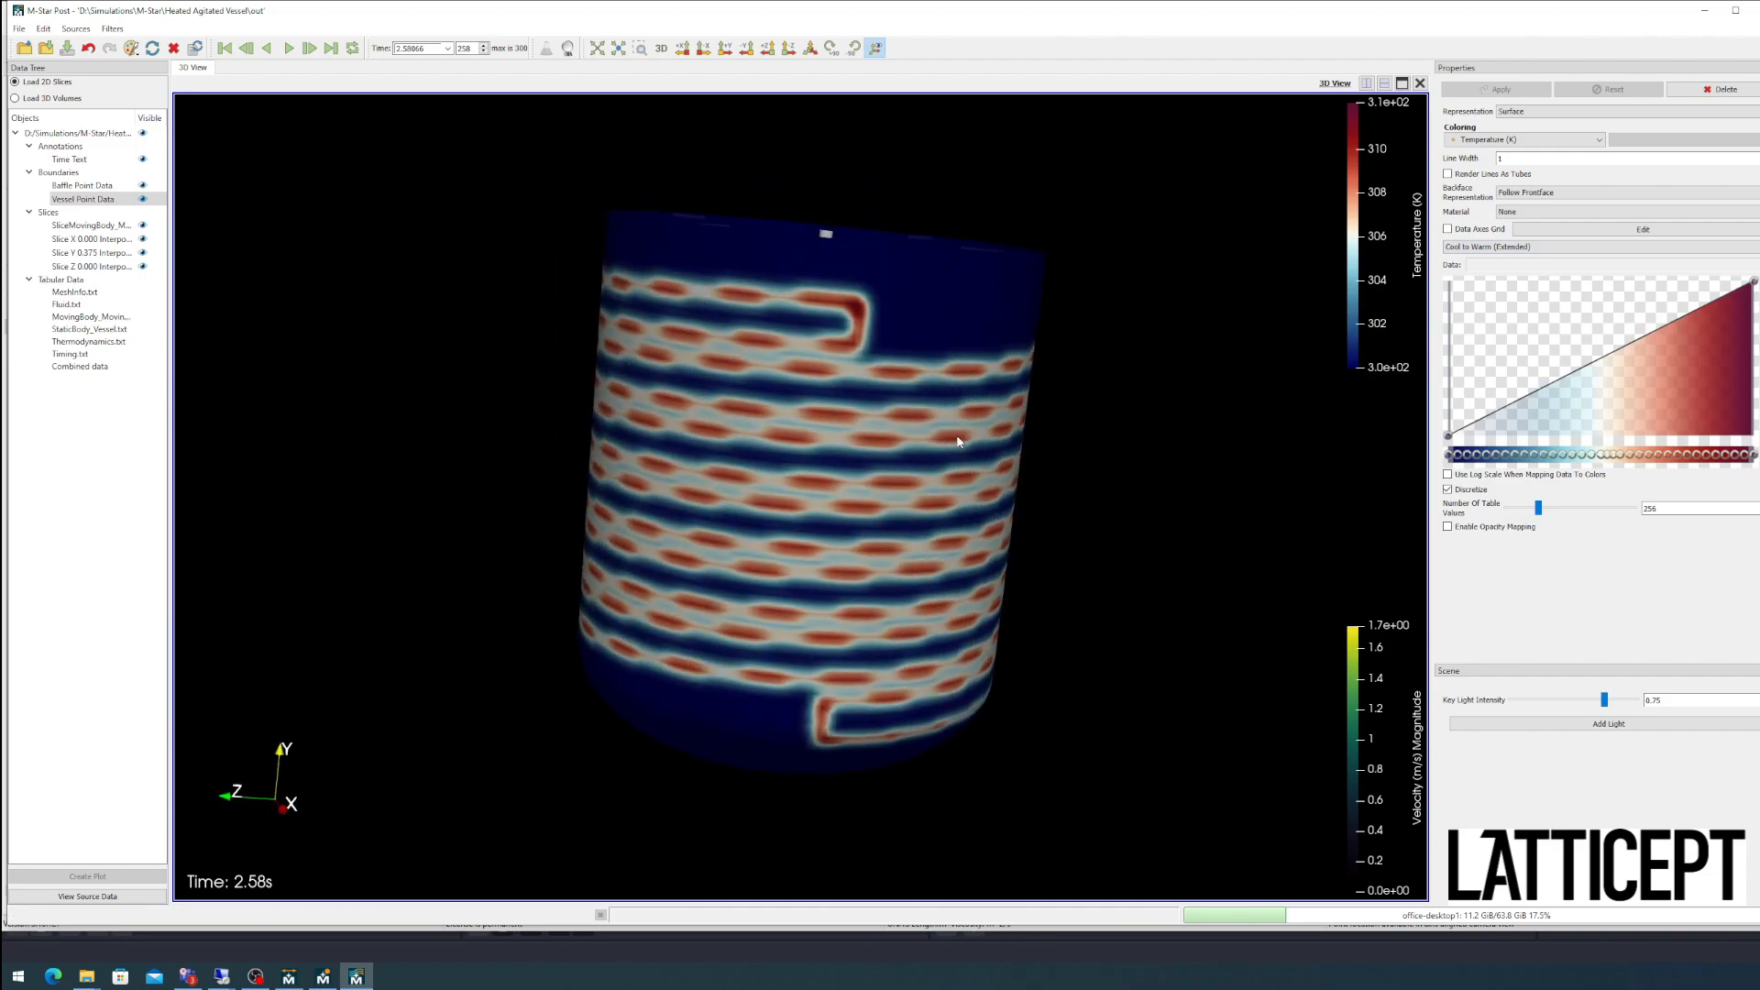
Step: Reload the results with the newly written time steps and play the vessel wall heating from the first time step
left_click(195, 48)
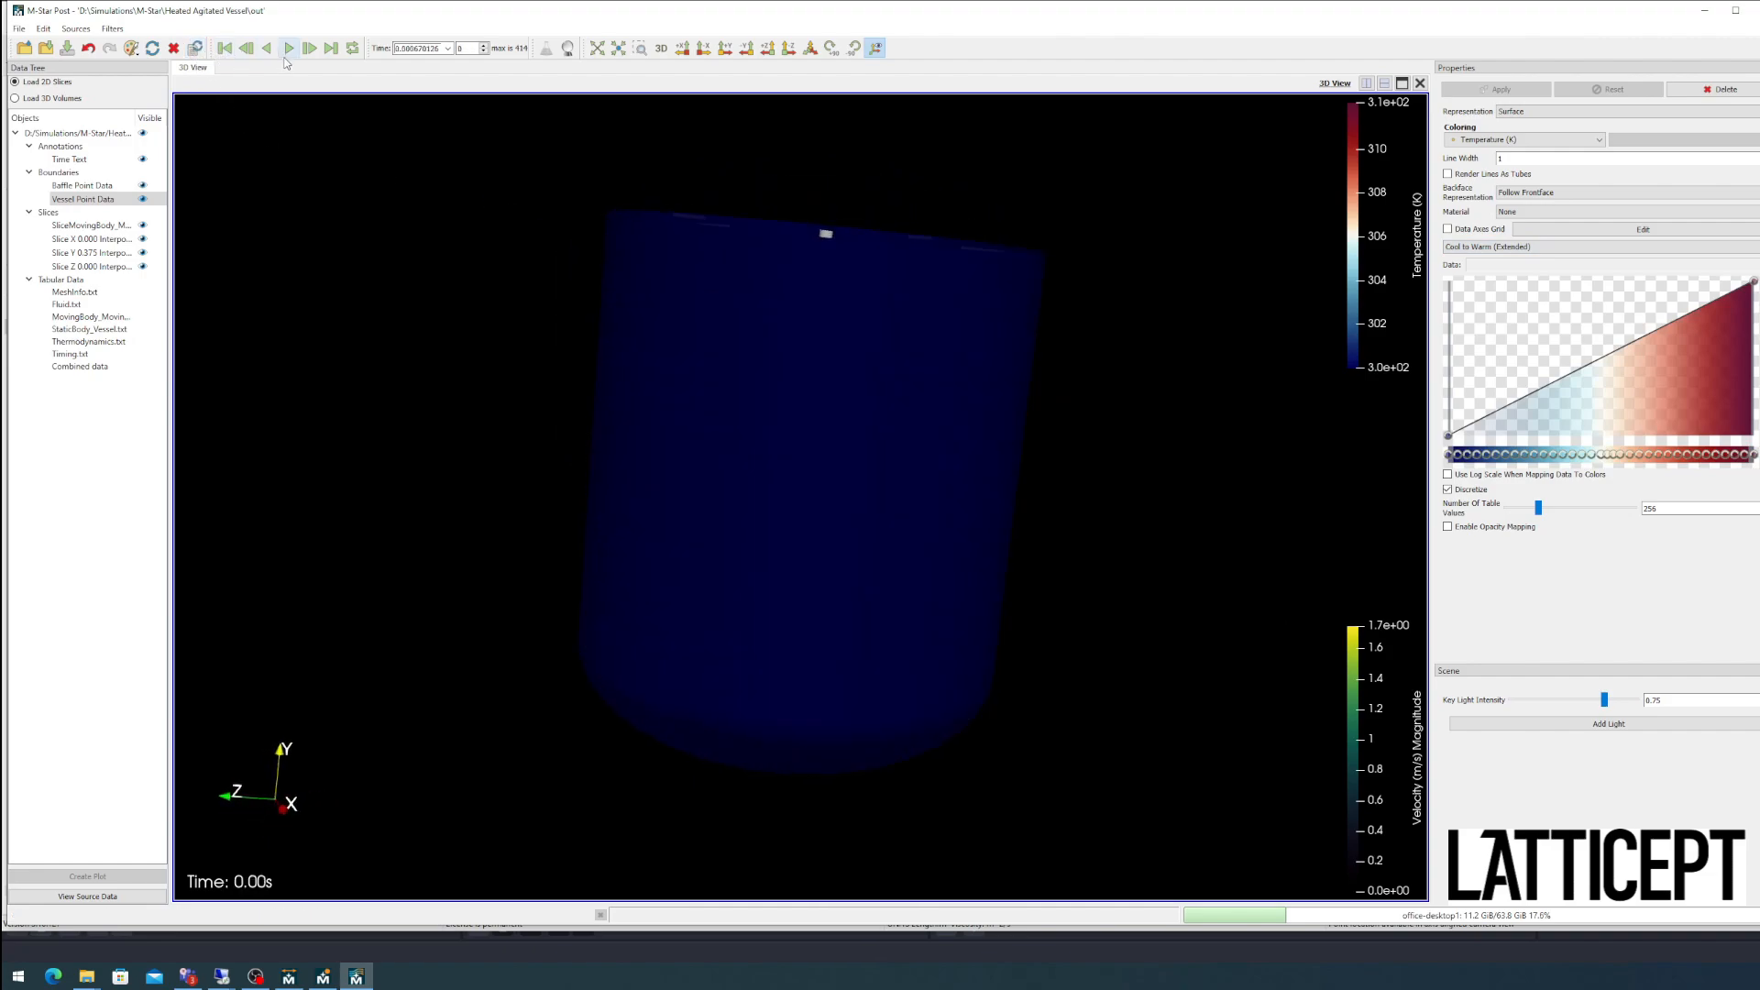
left_click(289, 48)
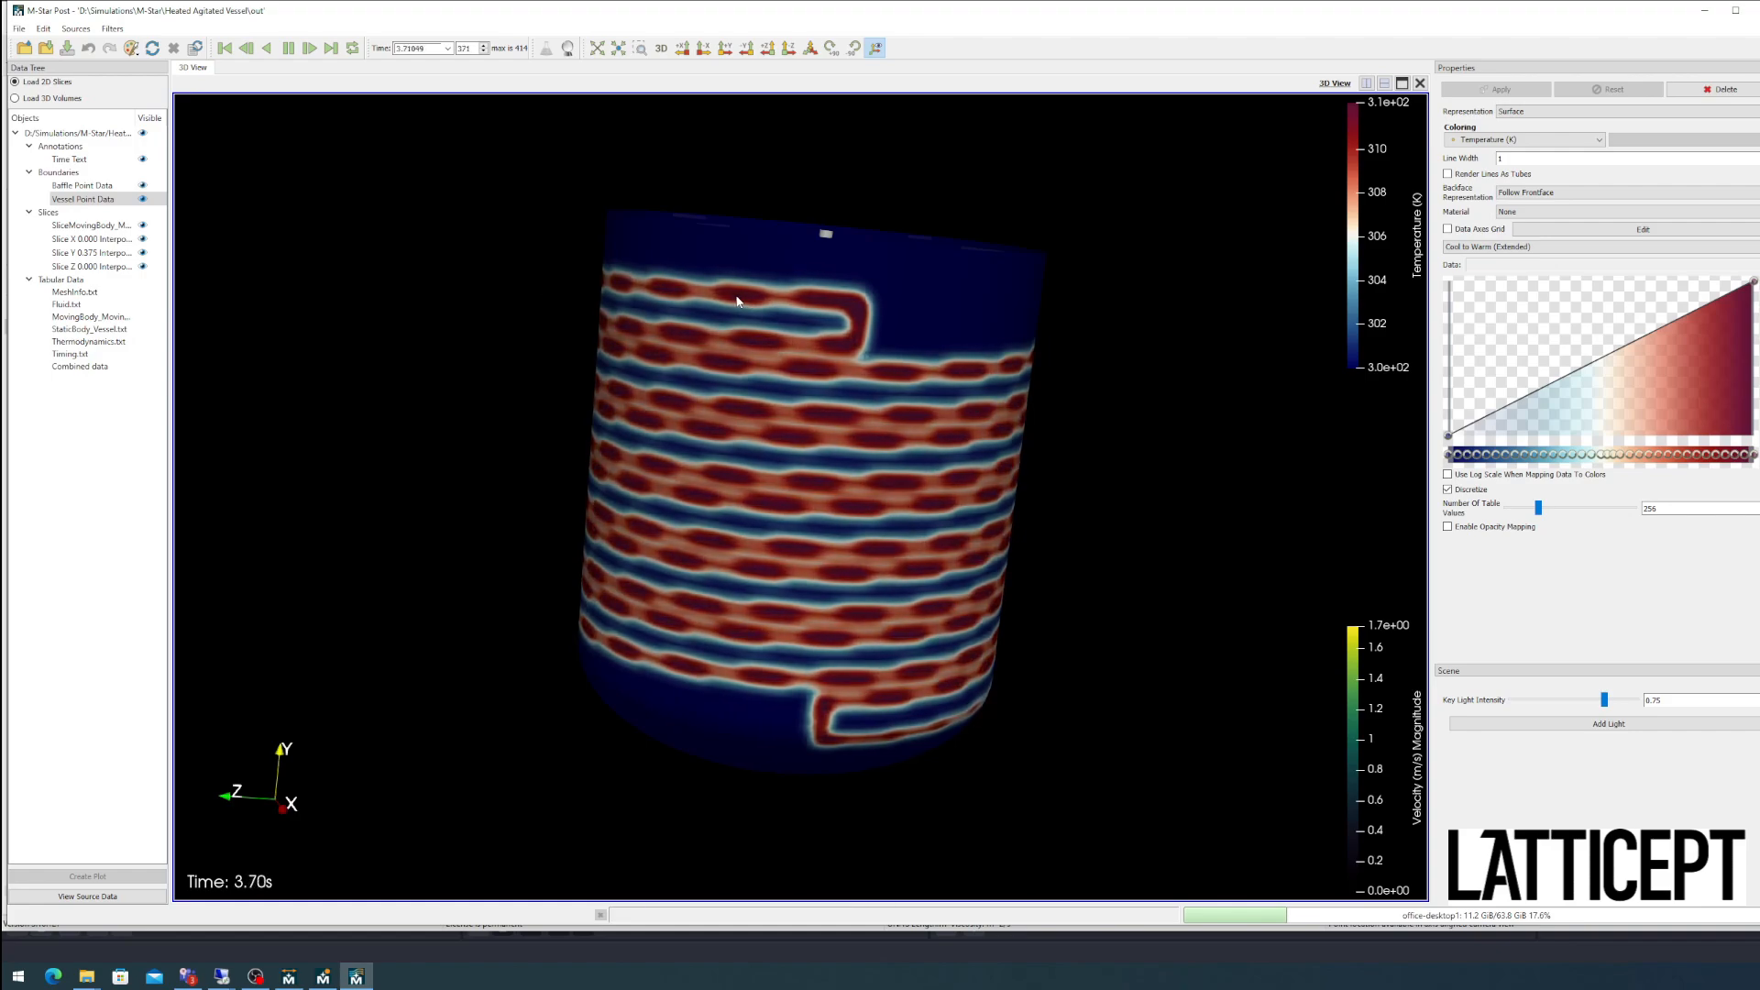
left_click_drag(678, 314, 790, 493)
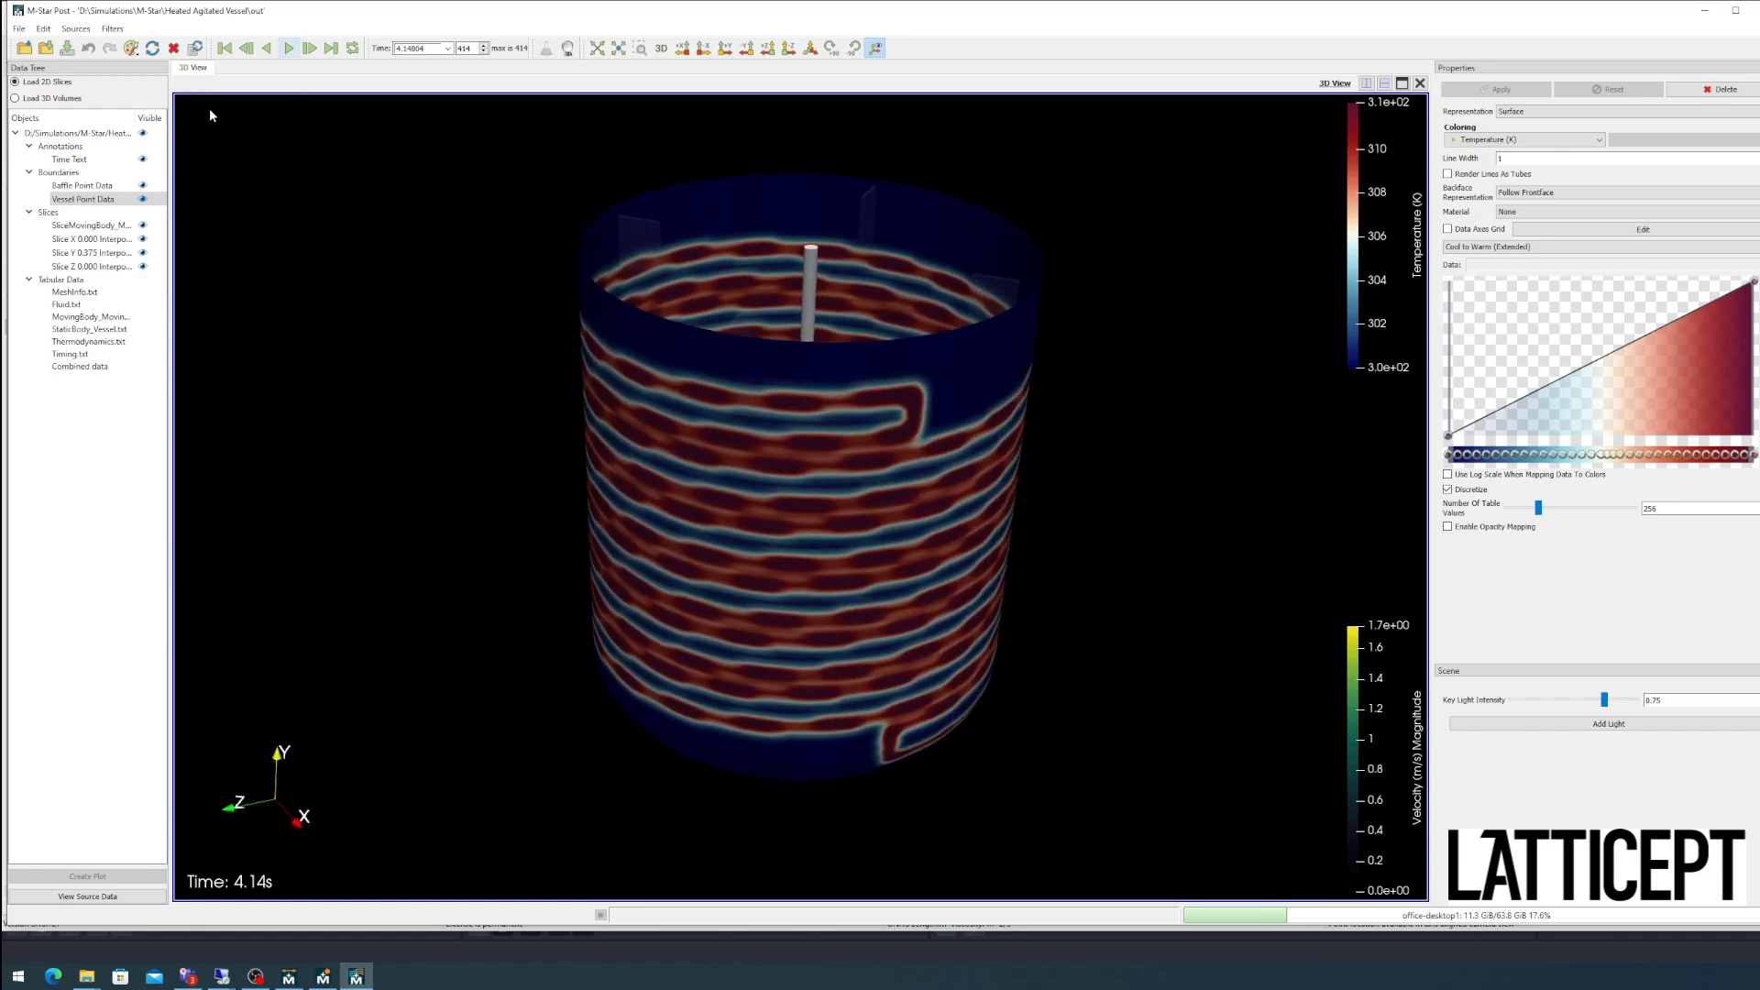
Step: Hide the Vessel Point Data boundary and color the Slice X 0.000 plane by Temperature (K)
left_click(143, 199)
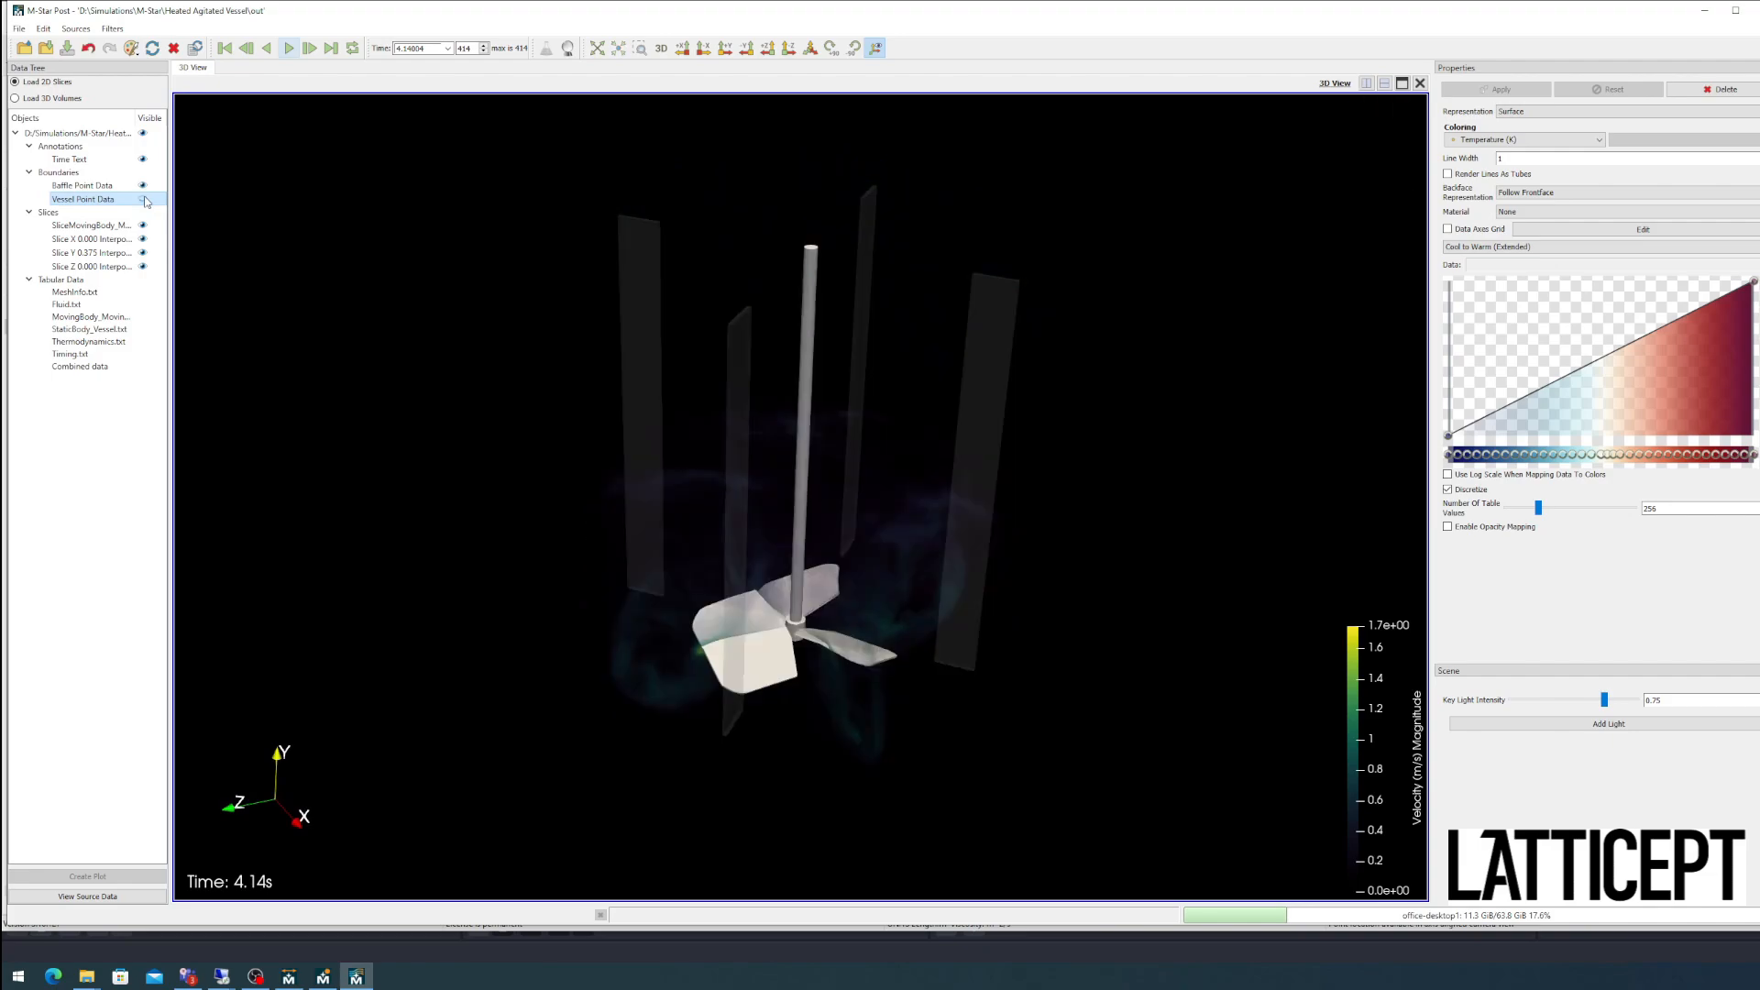
left_click(92, 238)
left_click_drag(788, 499, 1029, 434)
left_click(1523, 139)
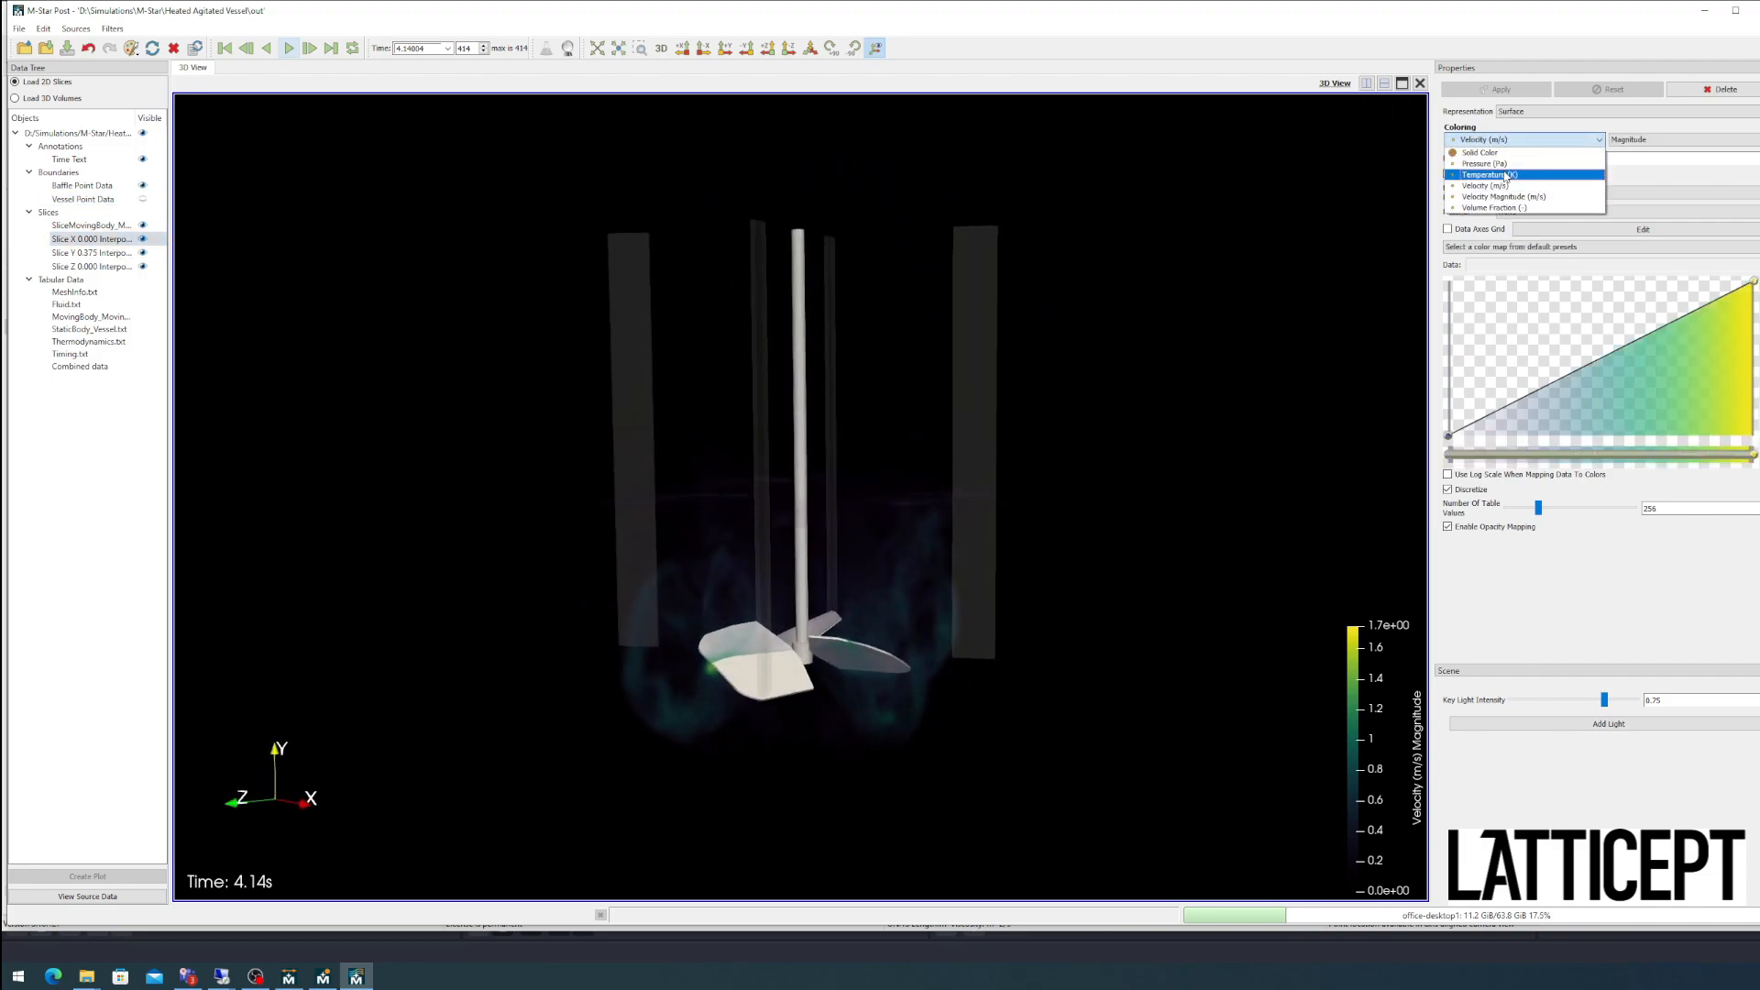
left_click(1503, 170)
Step: Color the Slice Y 0.375 plane by Temperature (K)
left_click(92, 252)
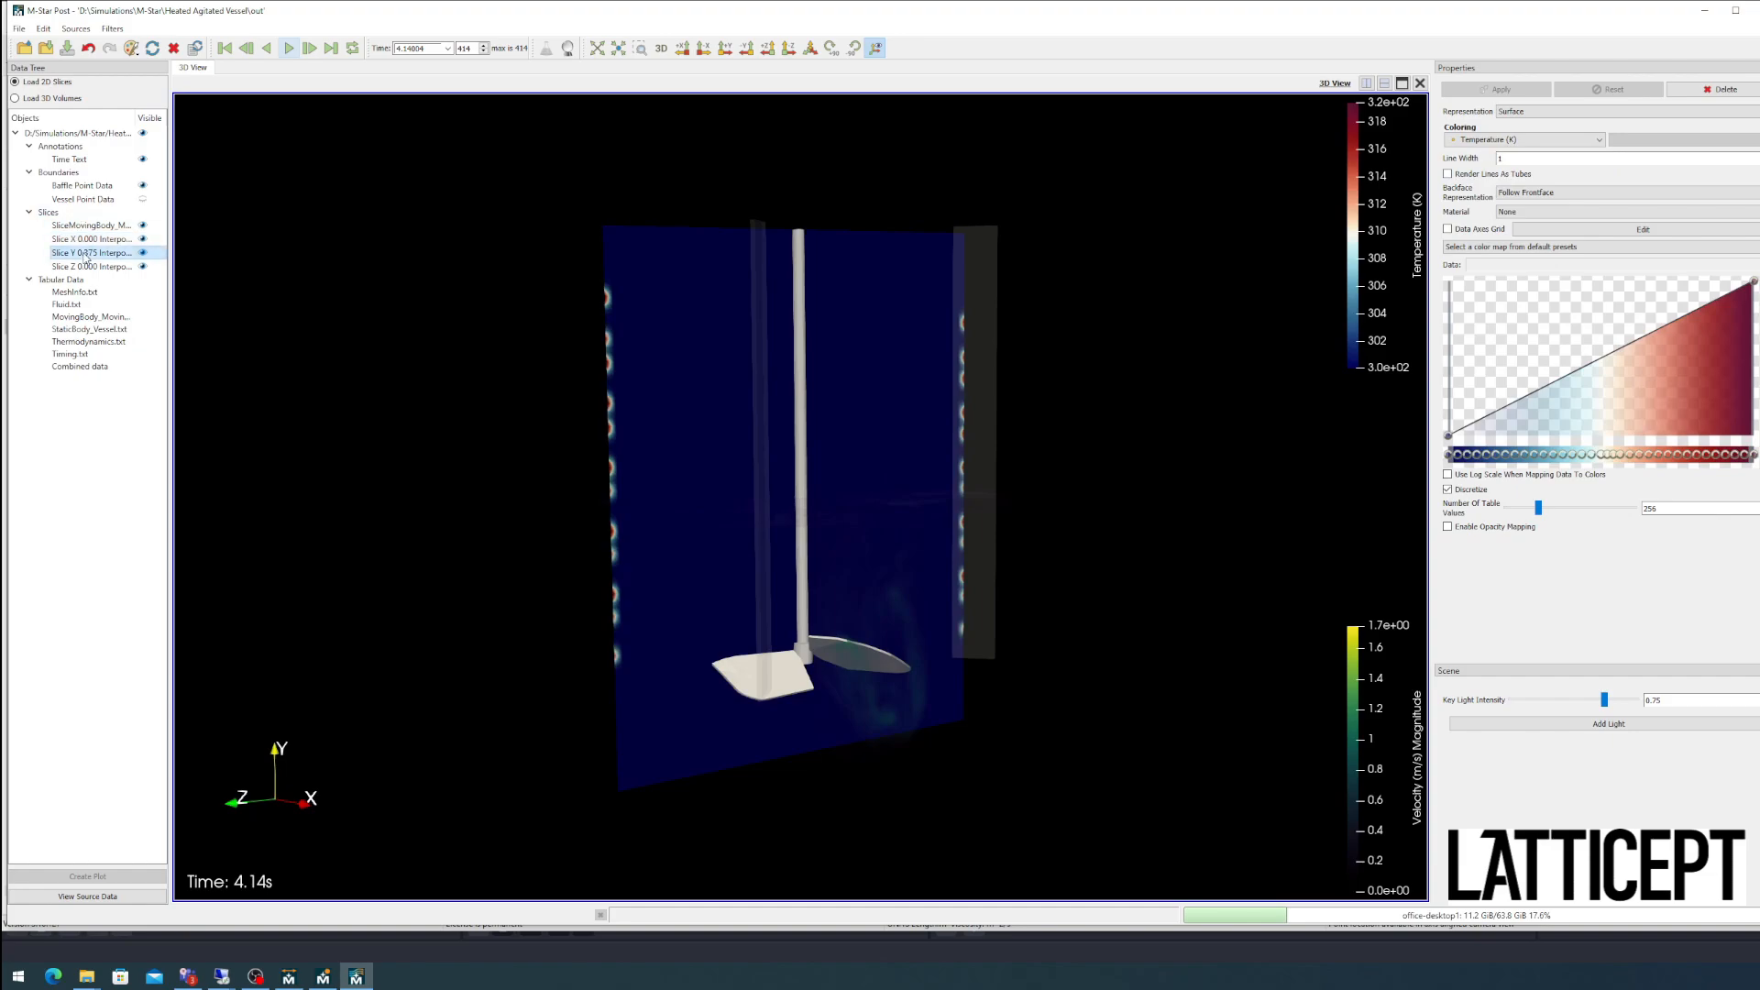
left_click(1517, 139)
left_click(1501, 171)
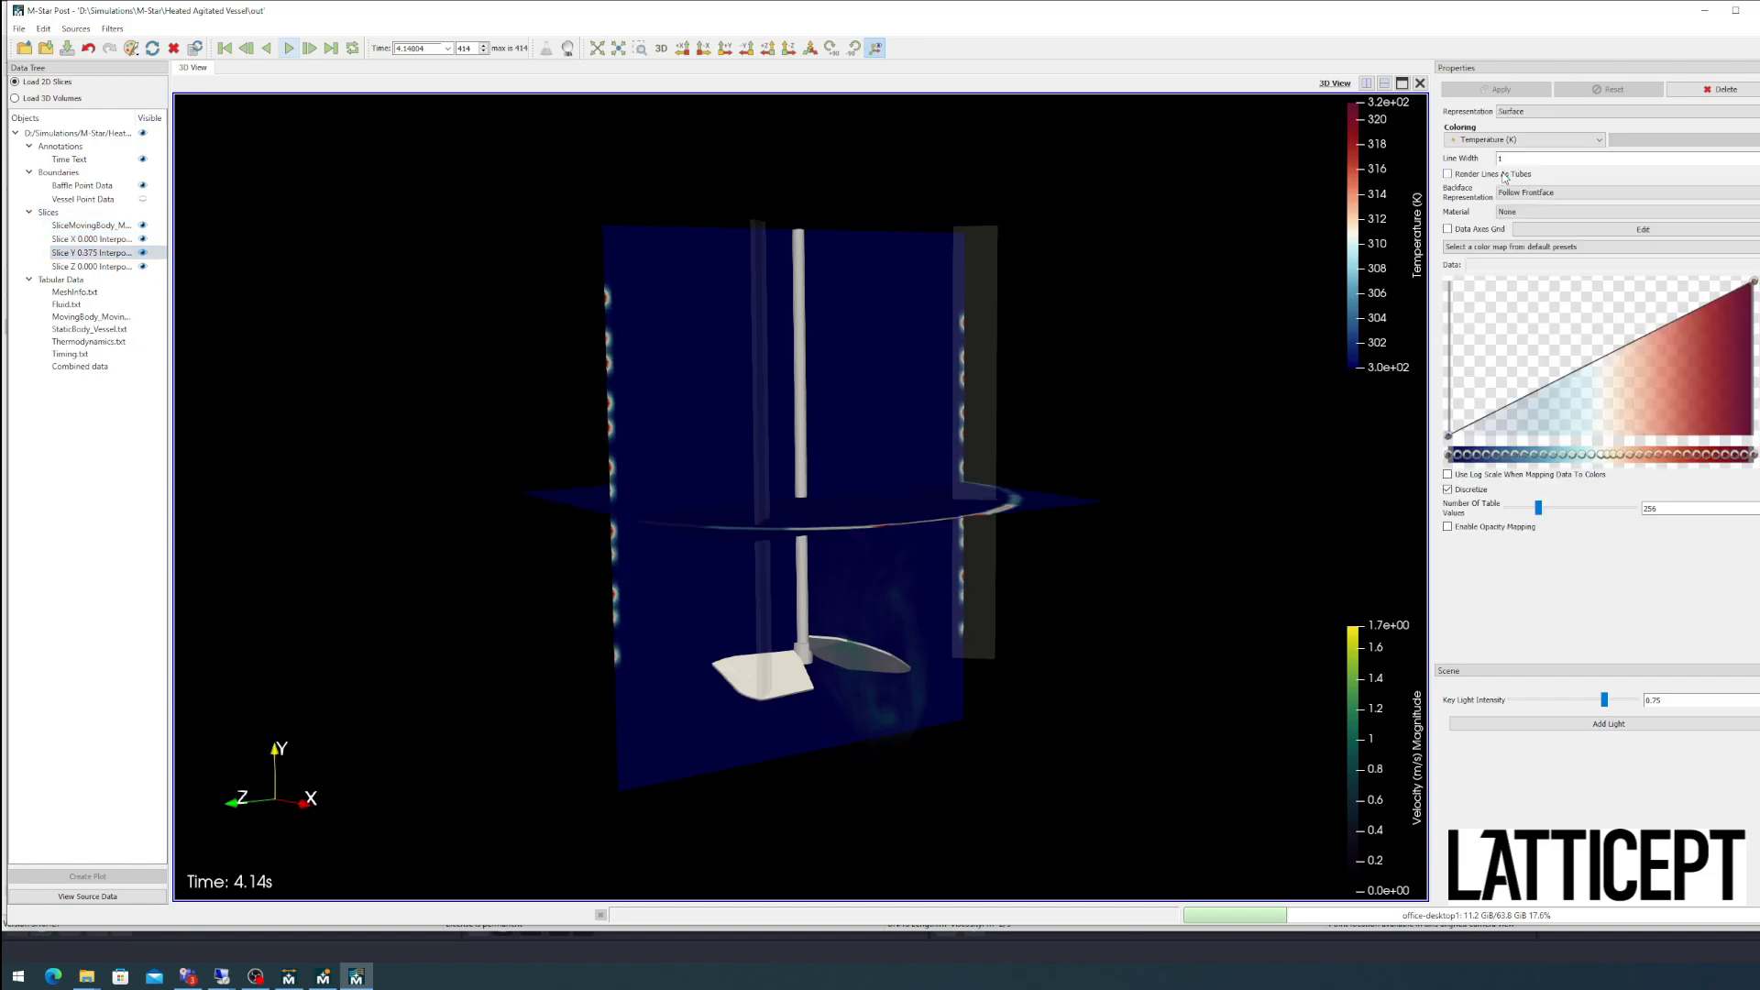
Step: Color the Slice Z 0.000 plane by Temperature (K)
left_click_drag(916, 371, 907, 481)
left_click(91, 266)
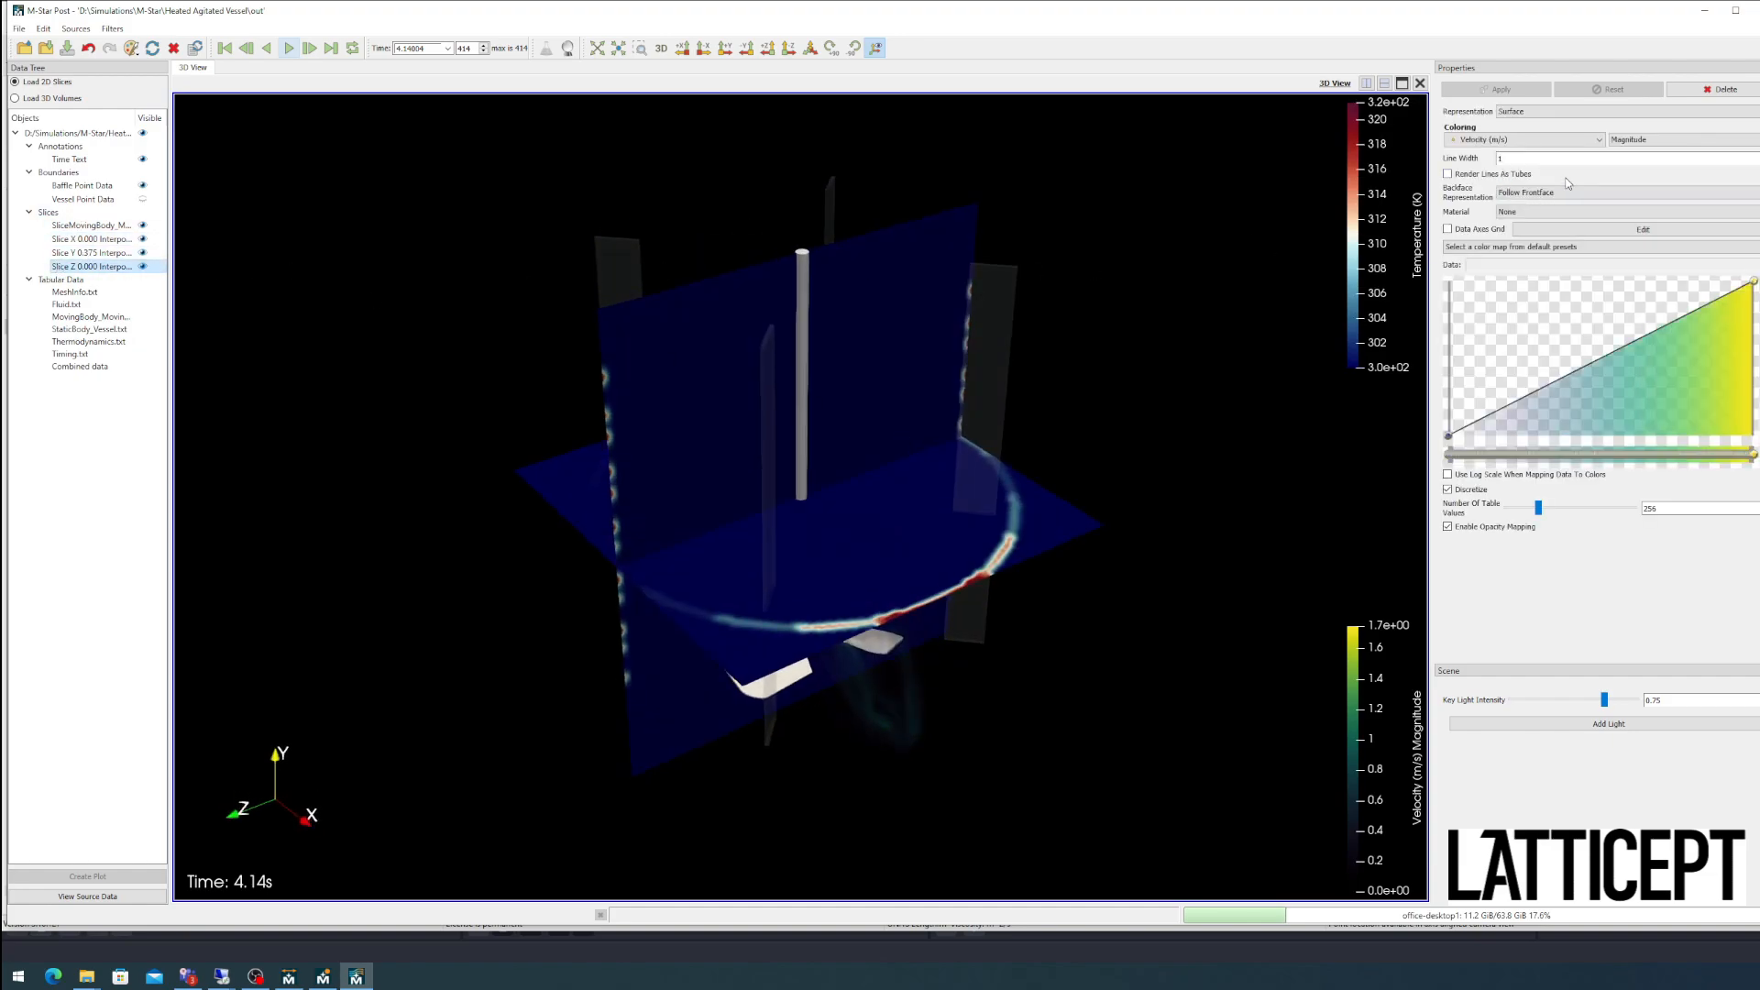
left_click(1524, 139)
left_click(1519, 175)
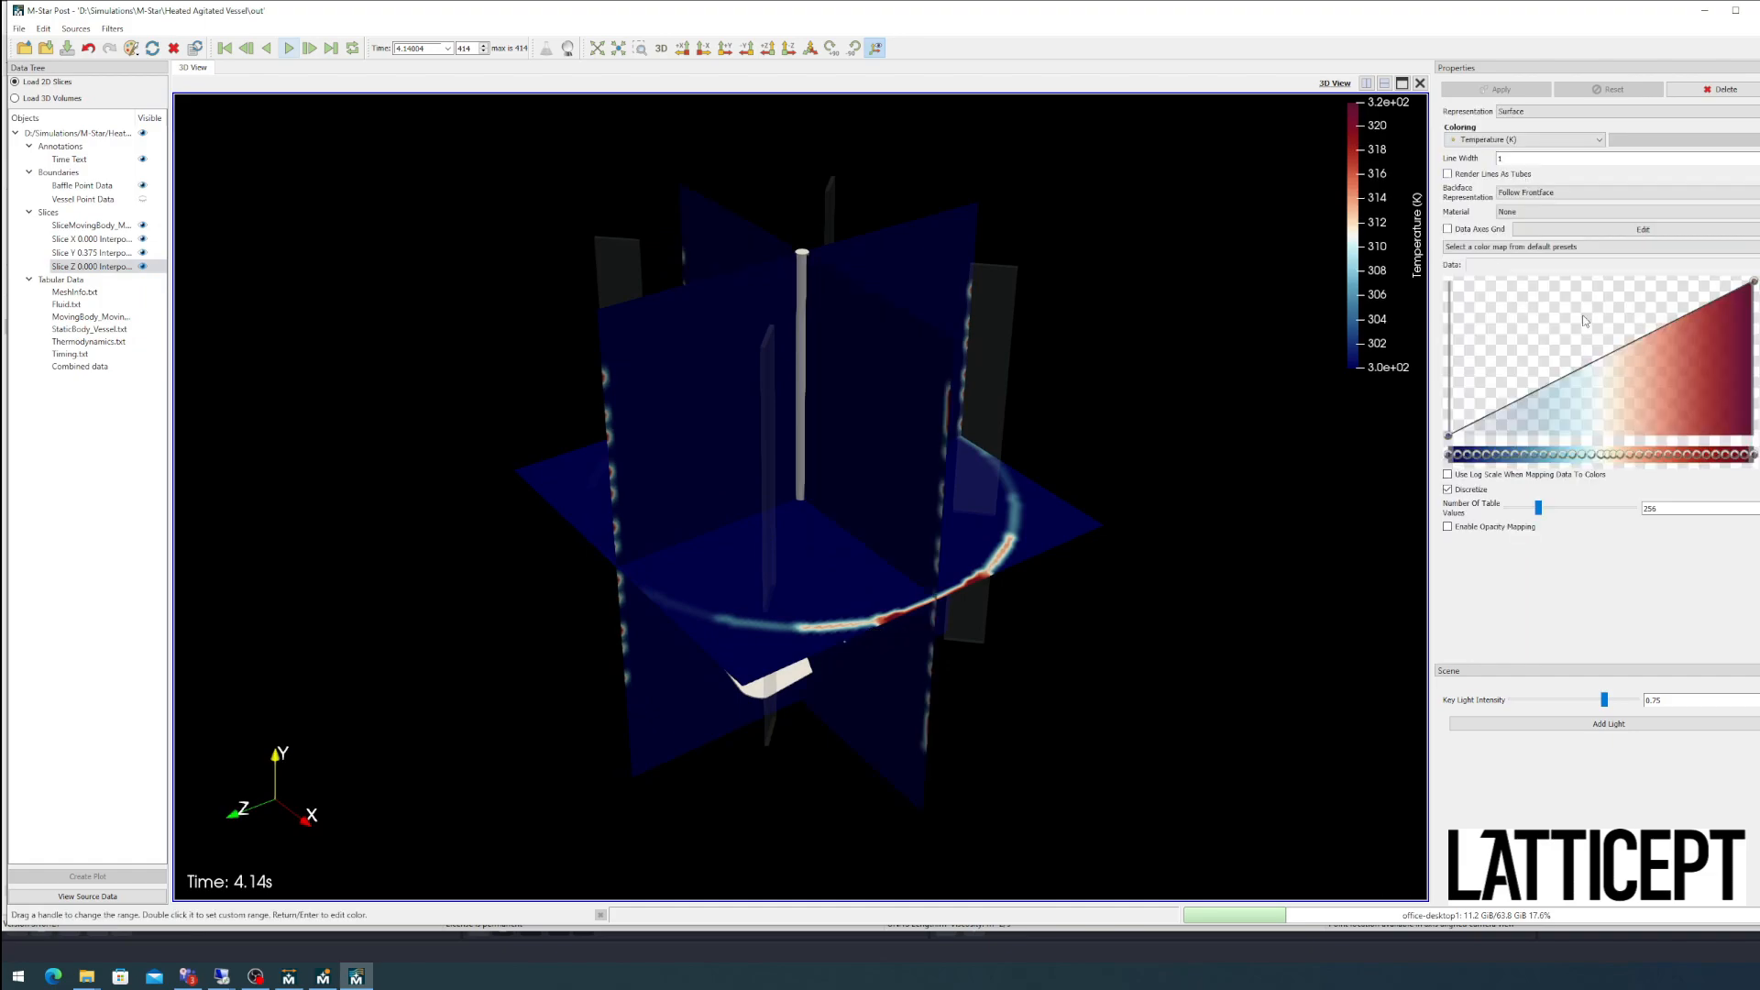
Step: Enable opacity mapping for the temperature colors, with control points at about 303.58 K with 0 opacity and 306.59 K with 0.893 opacity
left_click(1498, 435)
left_click(1450, 526)
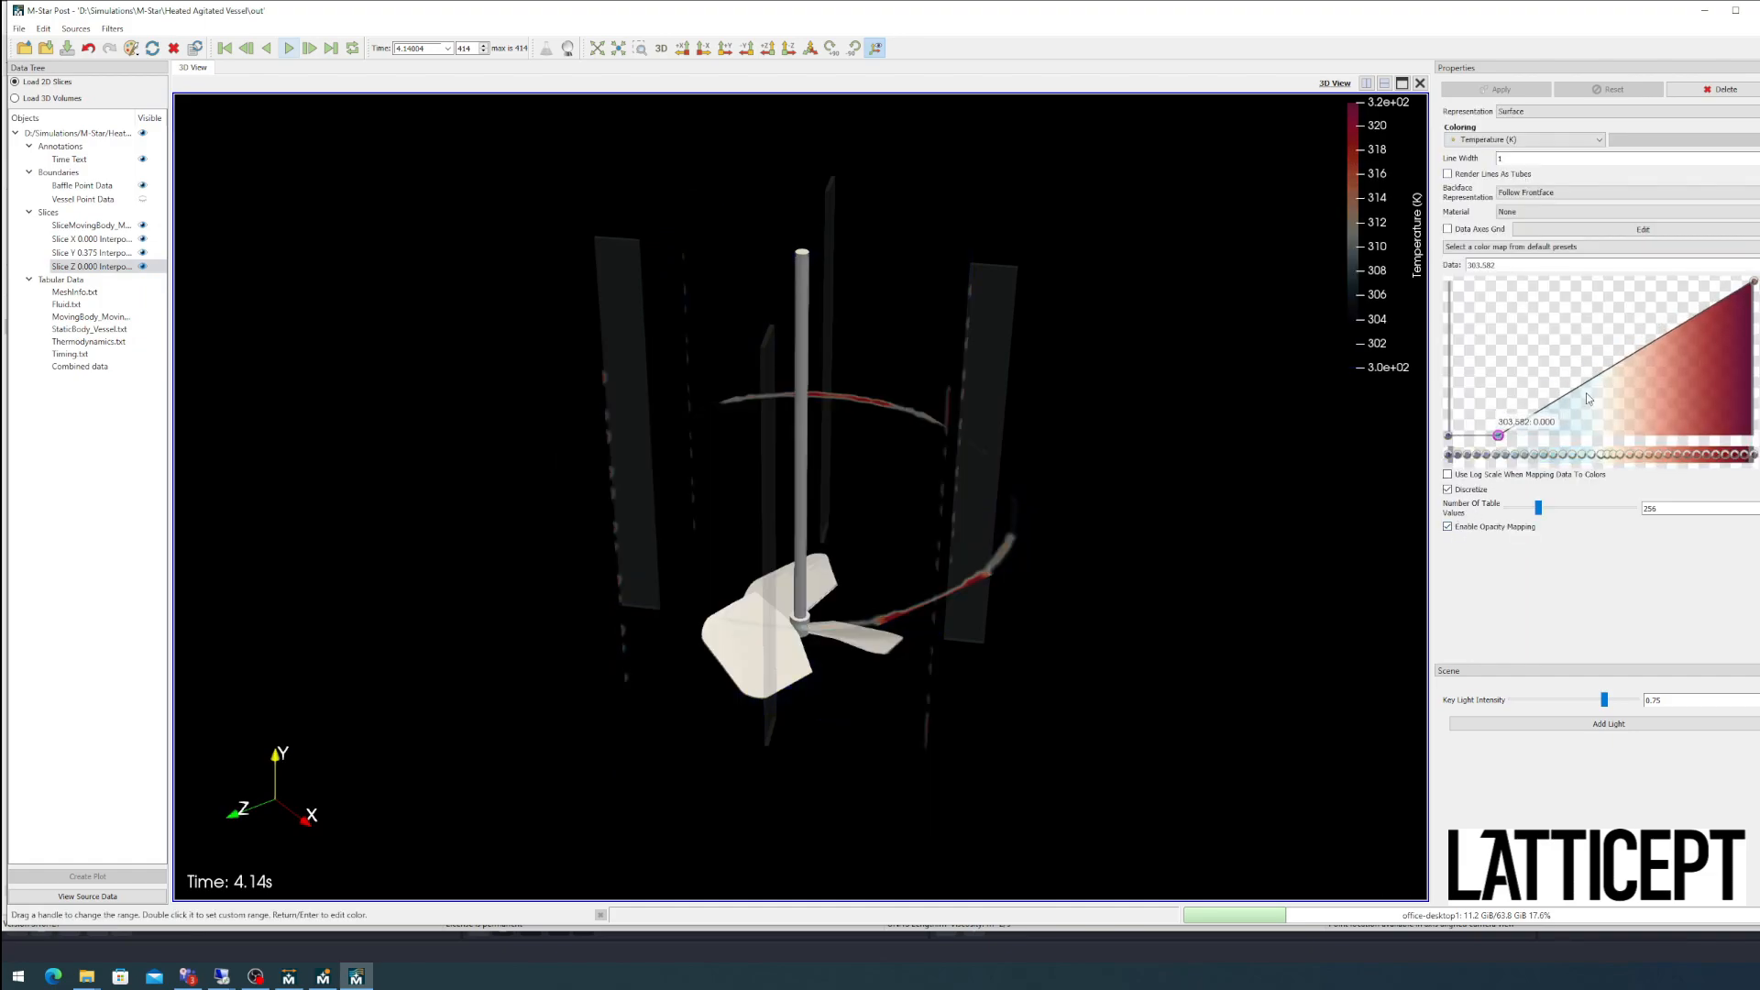
left_click_drag(1585, 383, 1541, 299)
left_click_drag(999, 587, 858, 415)
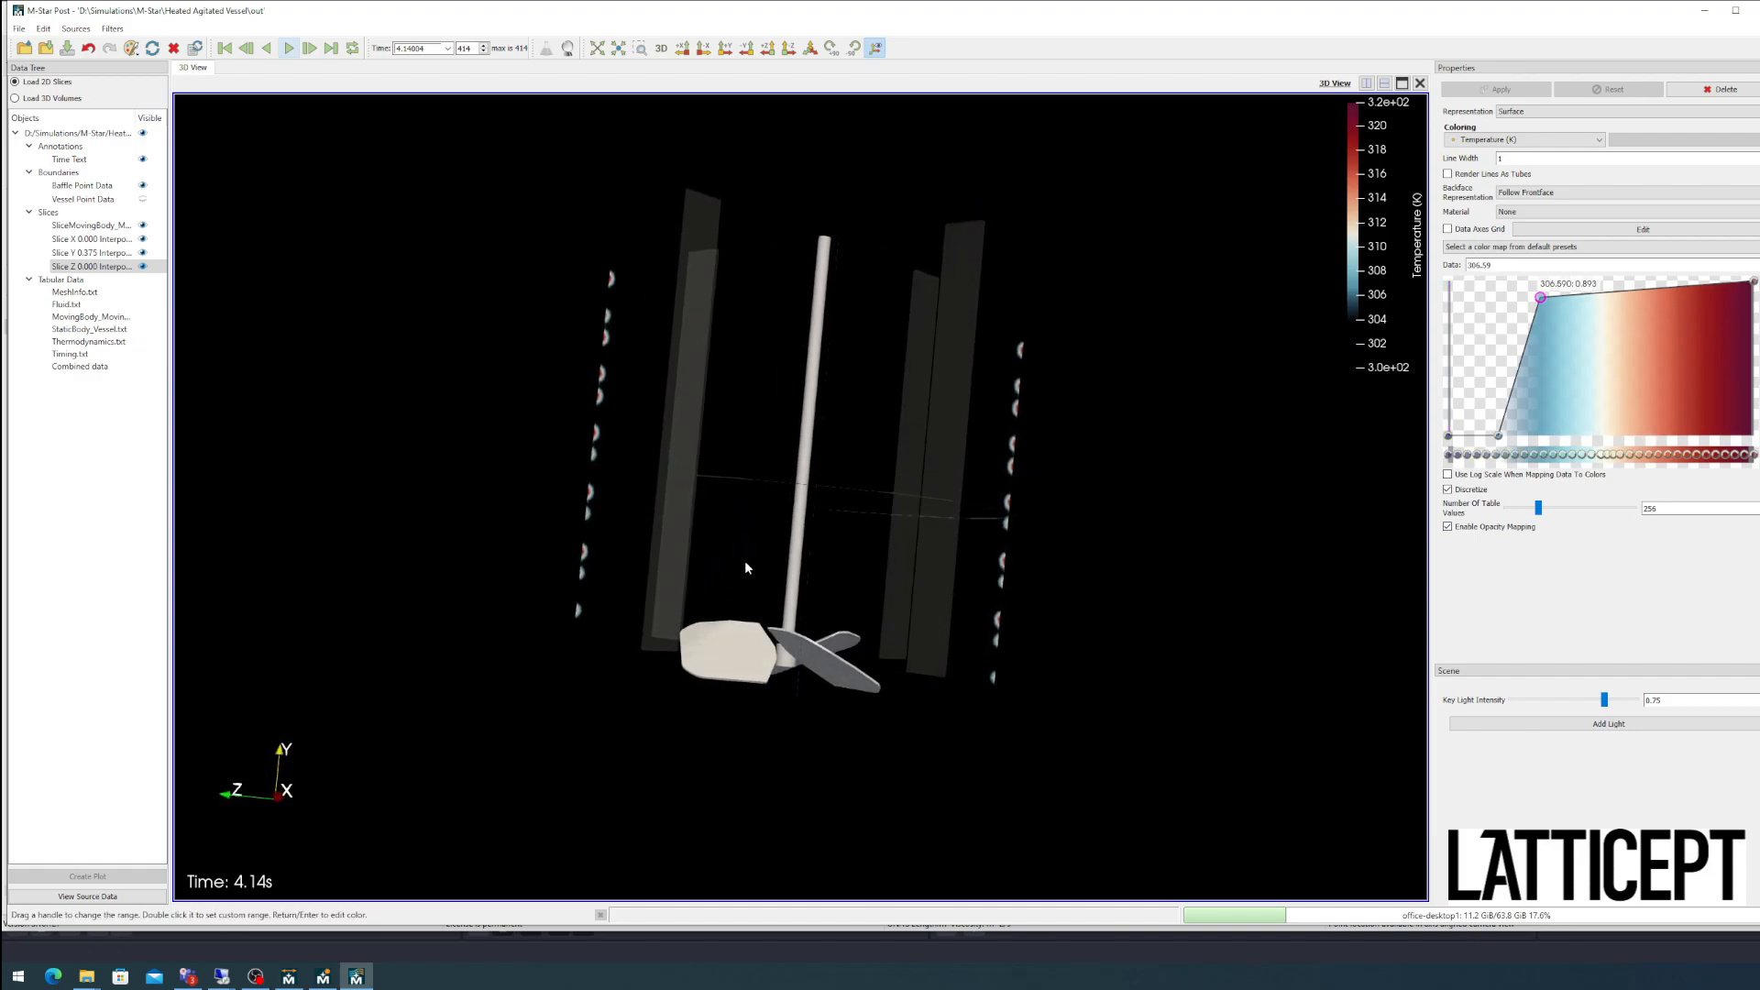
Step: Load the newly written time steps and show the temperature slices at the last time step
left_click_drag(744, 559, 808, 579)
left_click(197, 52)
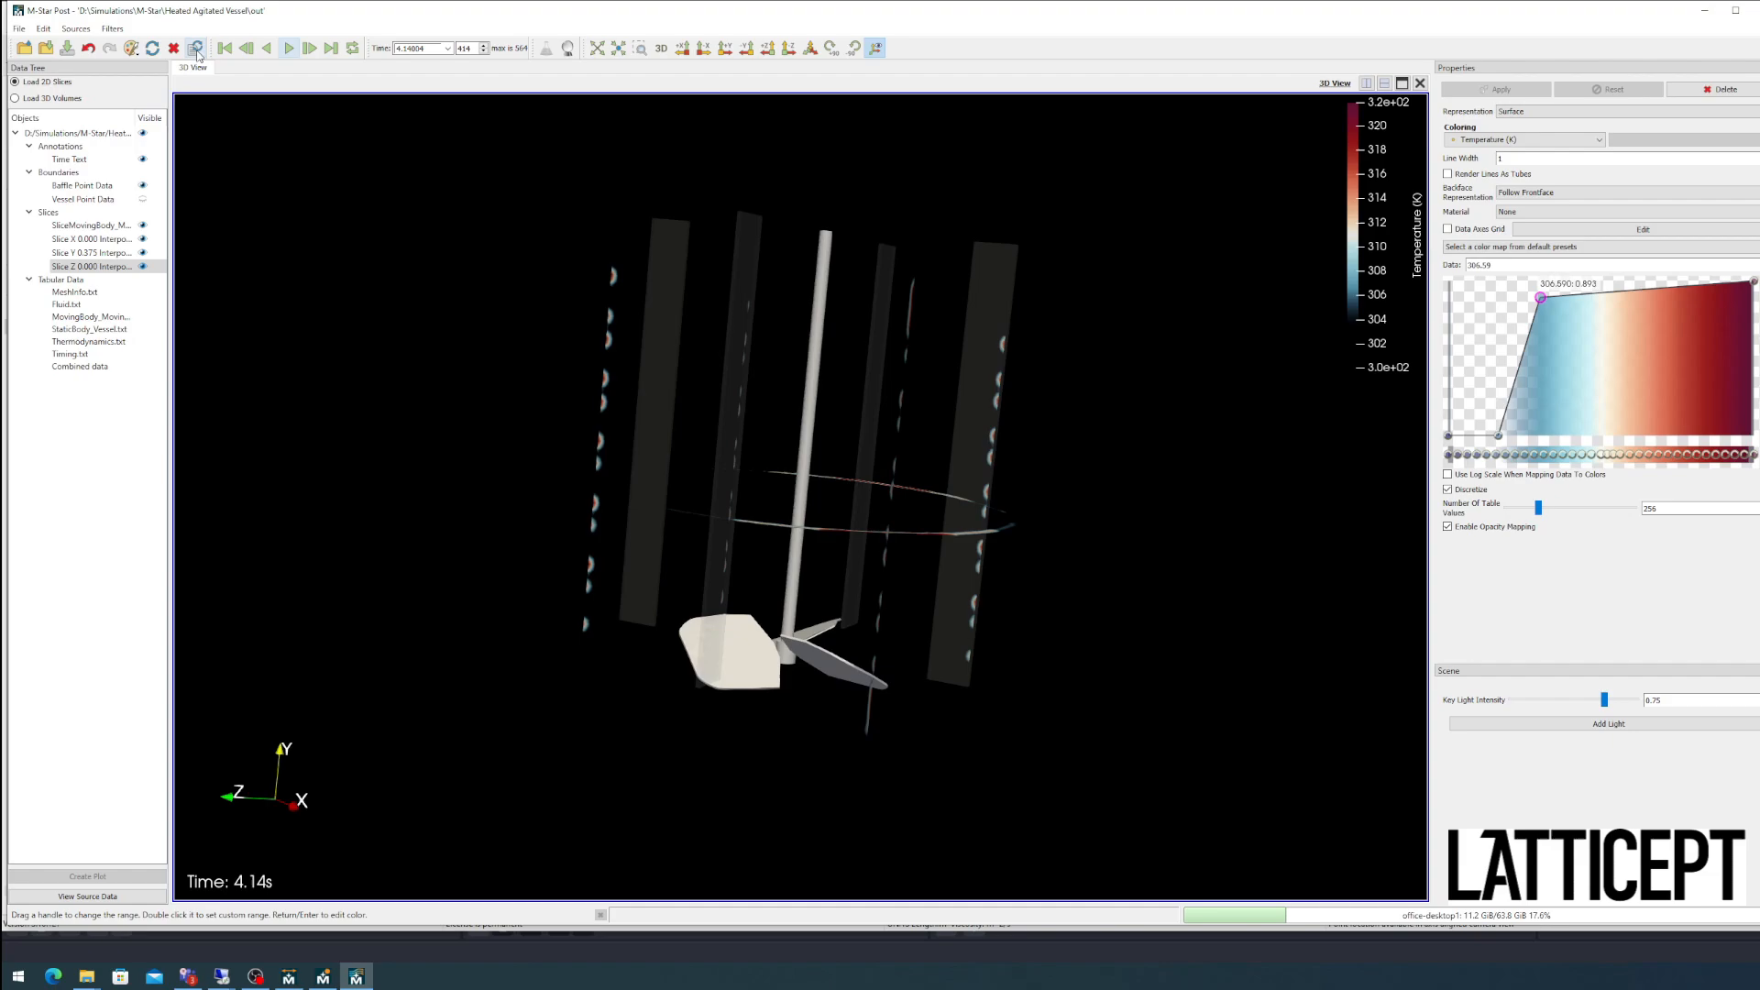
left_click(331, 49)
left_click_drag(886, 322, 996, 510)
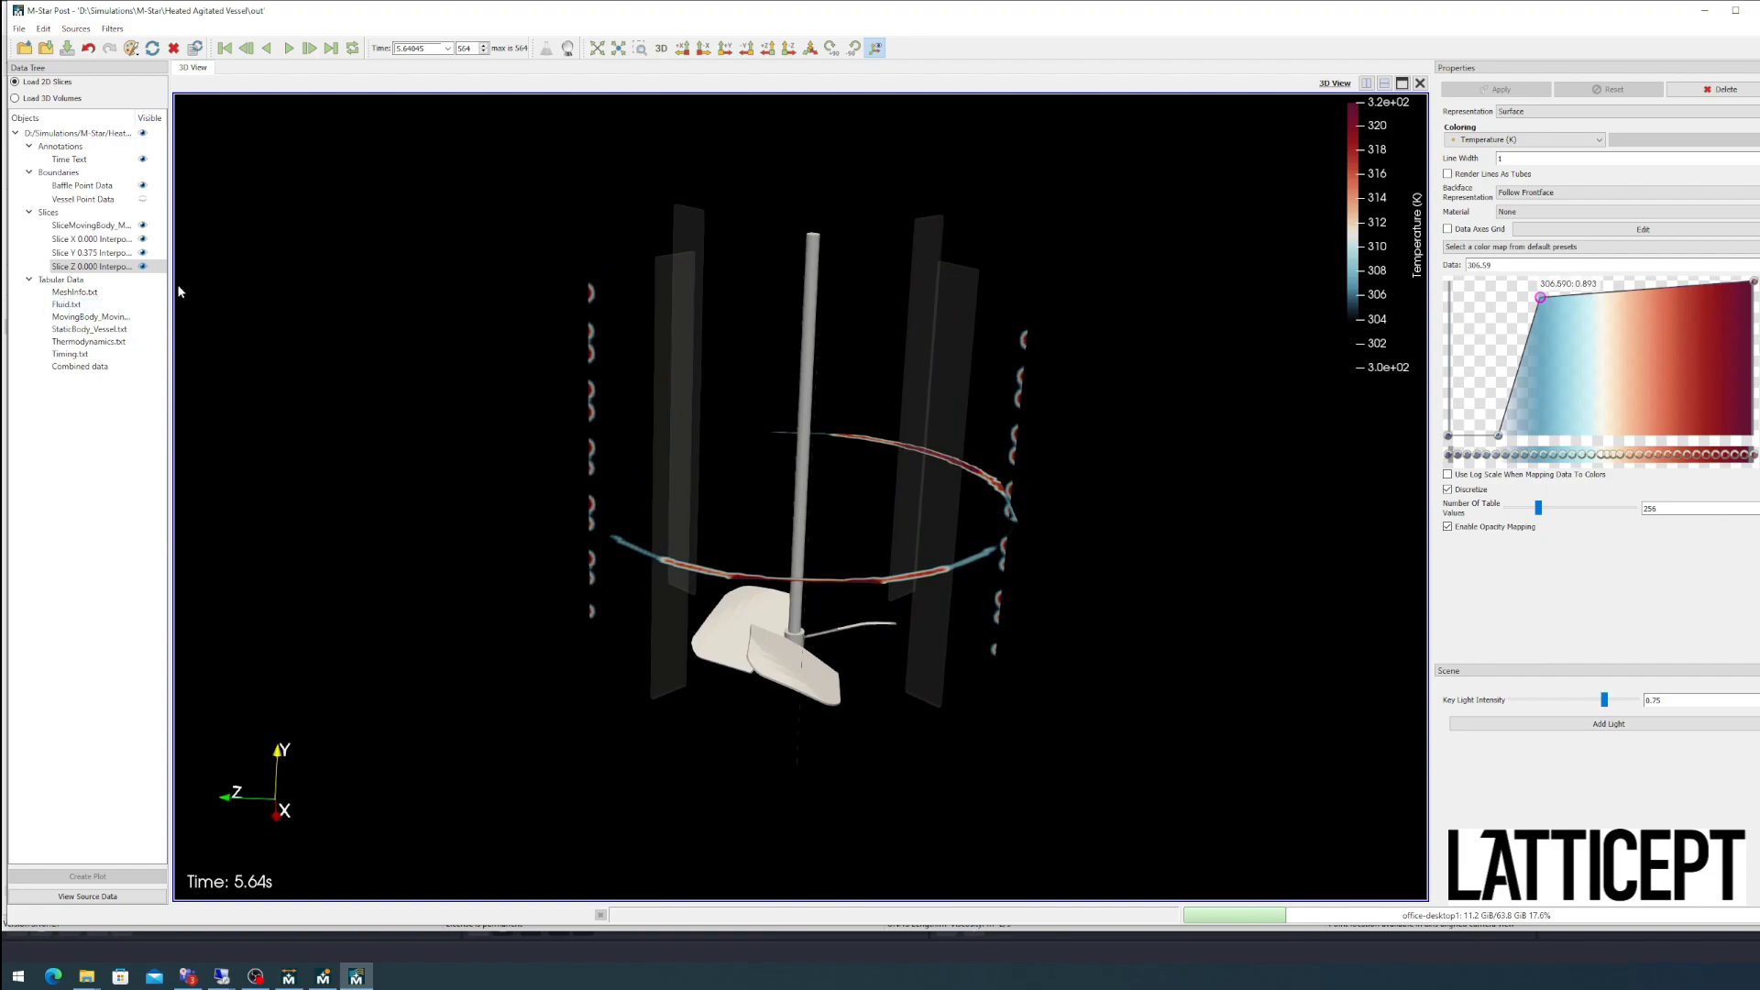
Step: Create plots from StaticBody_Vessel.txt and add Vessel Thermal h [W/(m^2*K)] to the heat plot
left_click(64, 342)
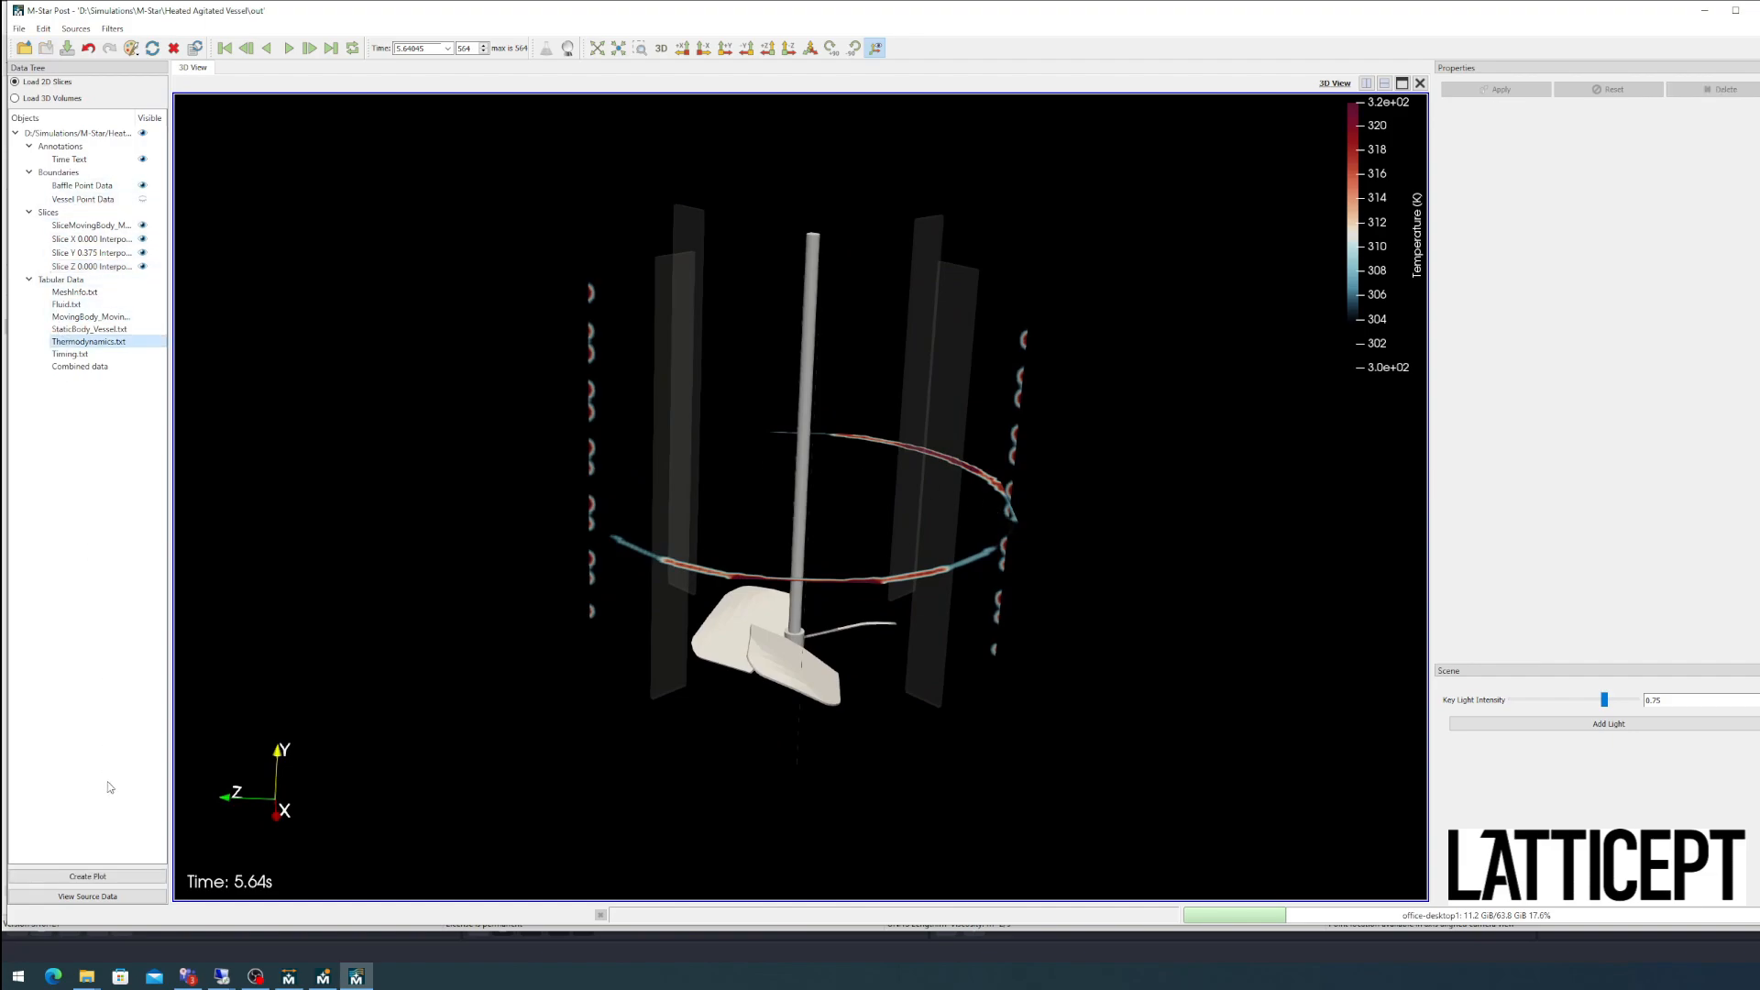
left_click(92, 329)
left_click(87, 876)
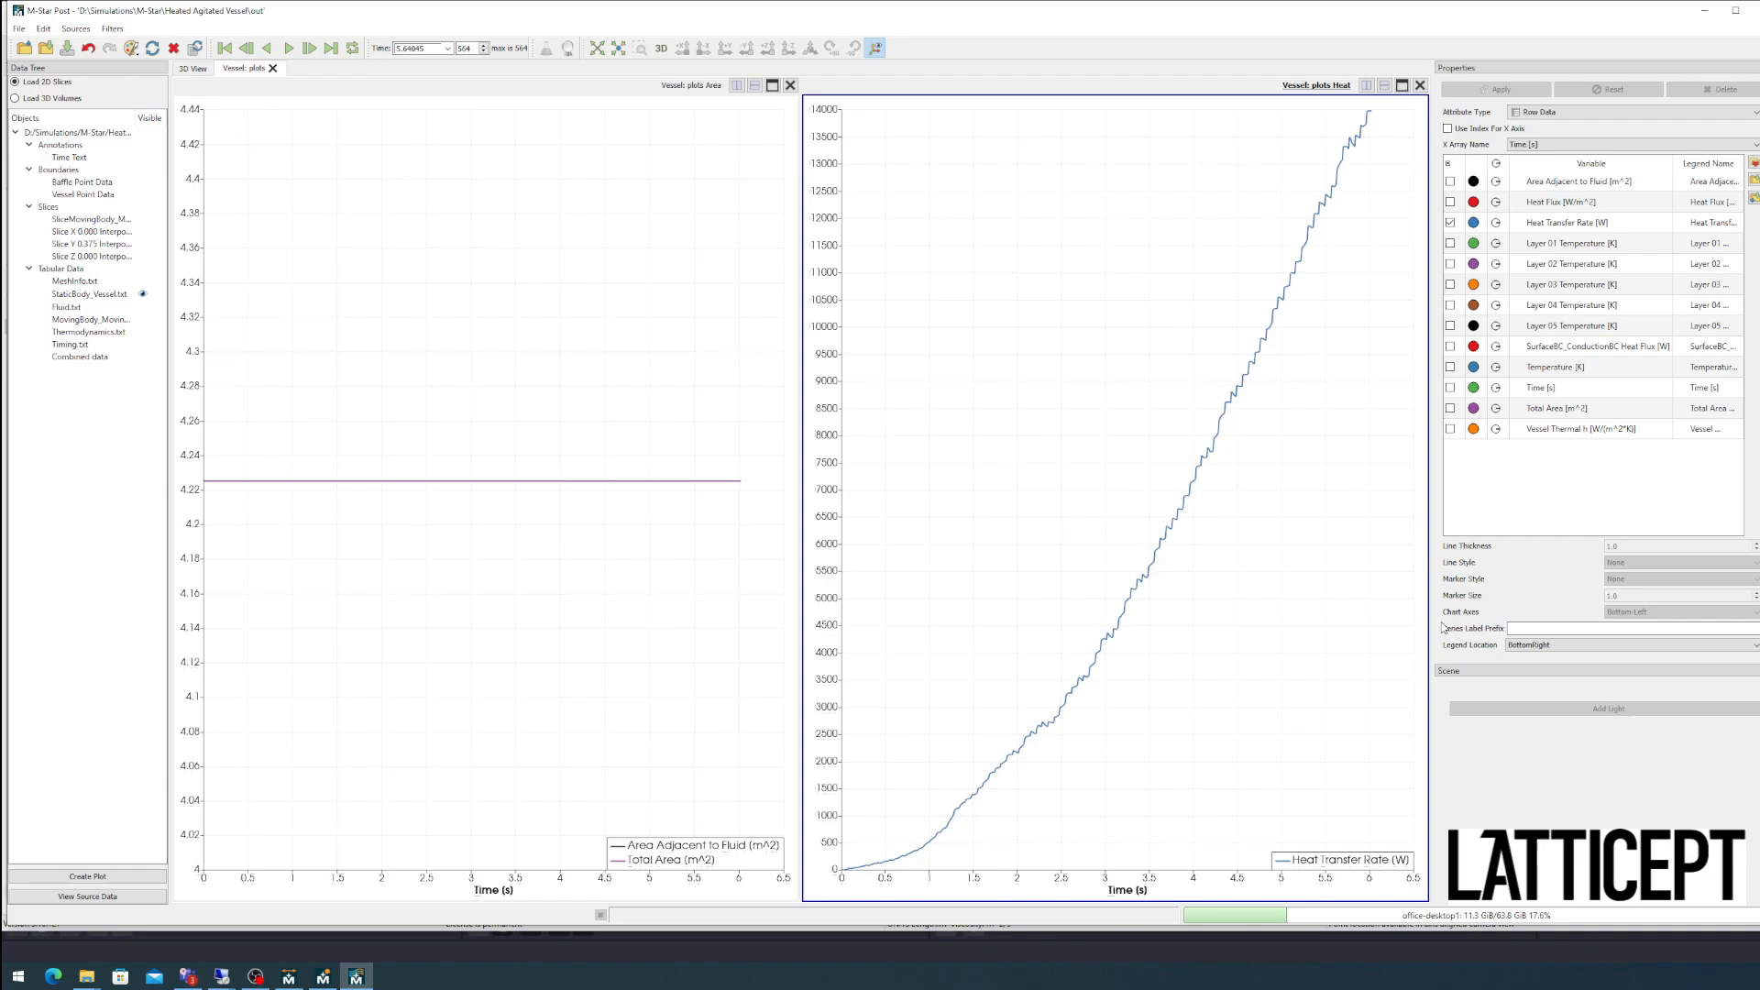
left_click(1450, 429)
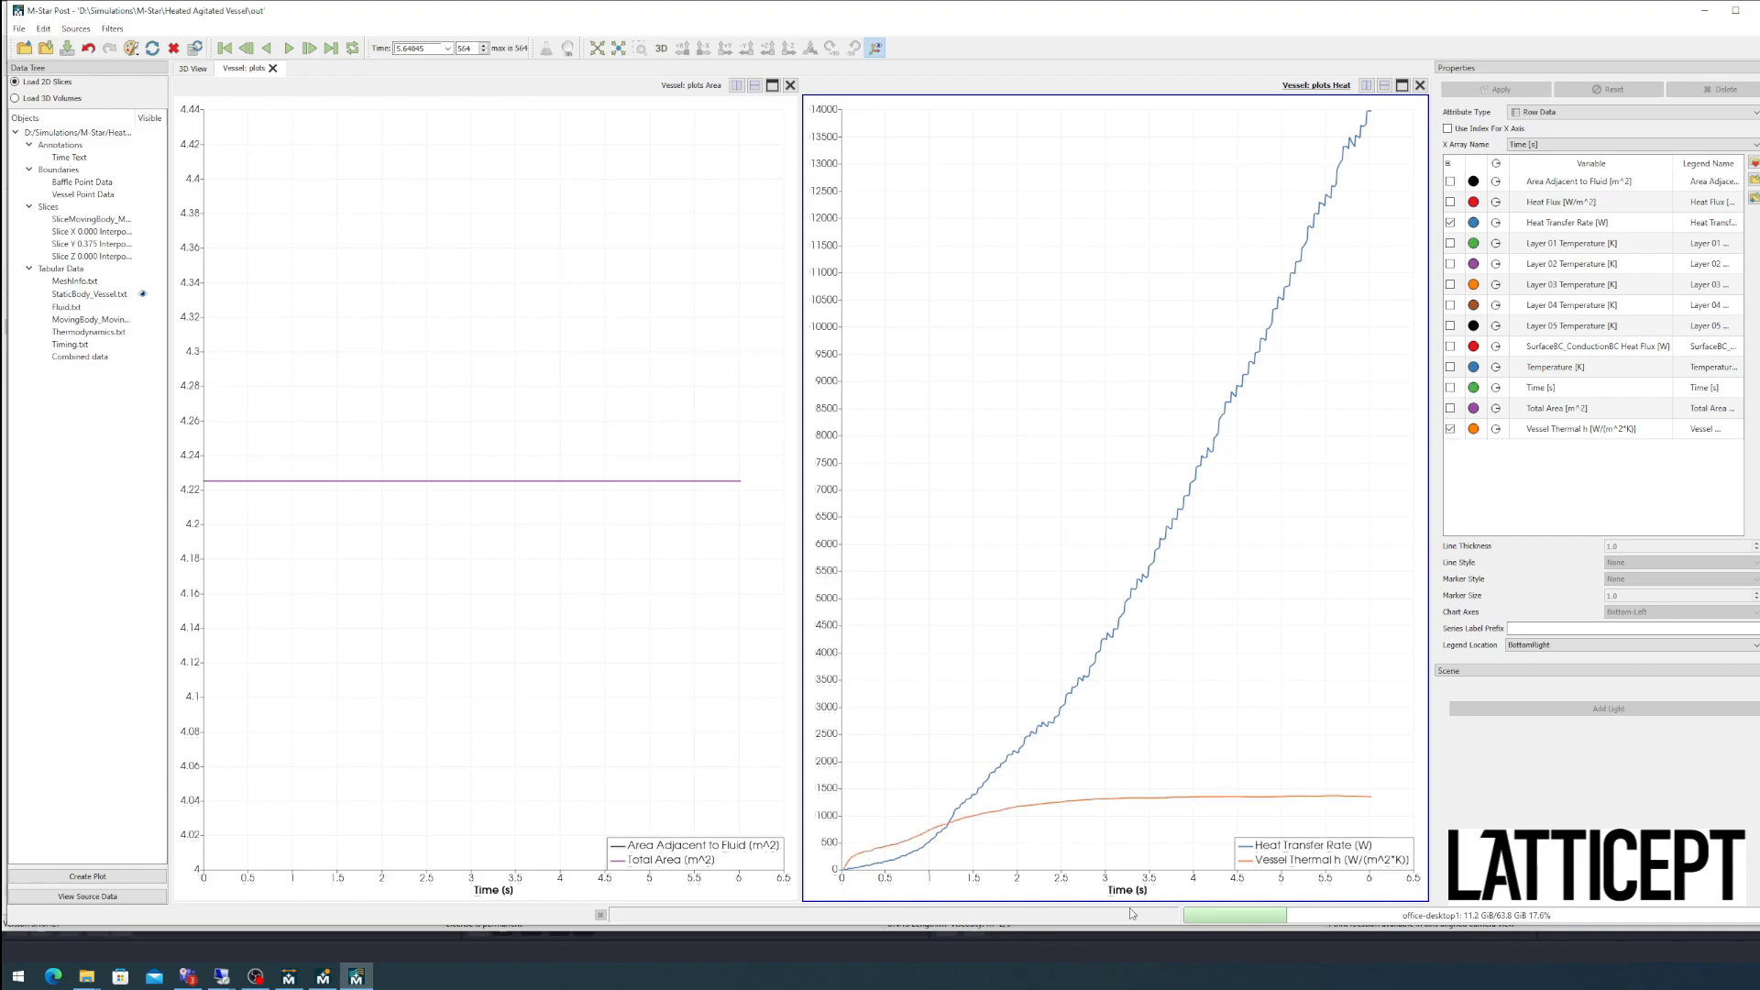
Step: Inspect the Vessel Thermal h curve and close the vessel Area plot
mouse_move(1324, 803)
left_click(701, 311)
left_click(790, 85)
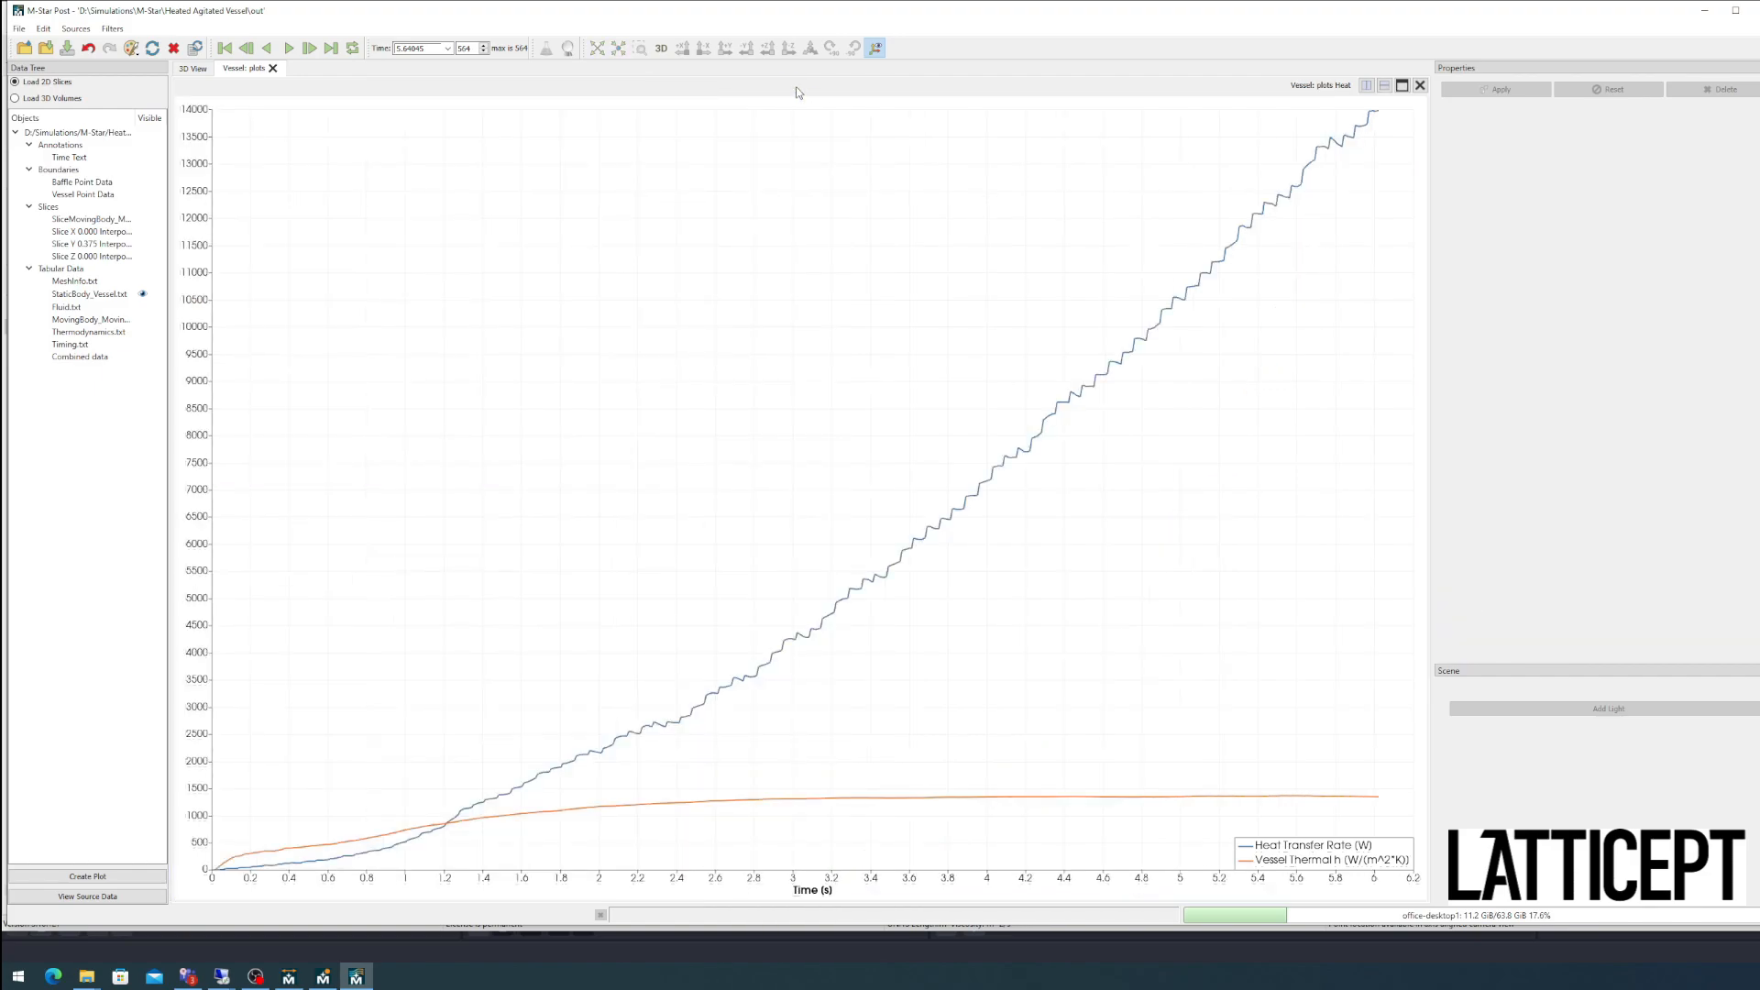
Step: Split the heat plot into two side-by-side charts and remove Heat Transfer Rate and Vessel Thermal h from the new one
left_click(1366, 86)
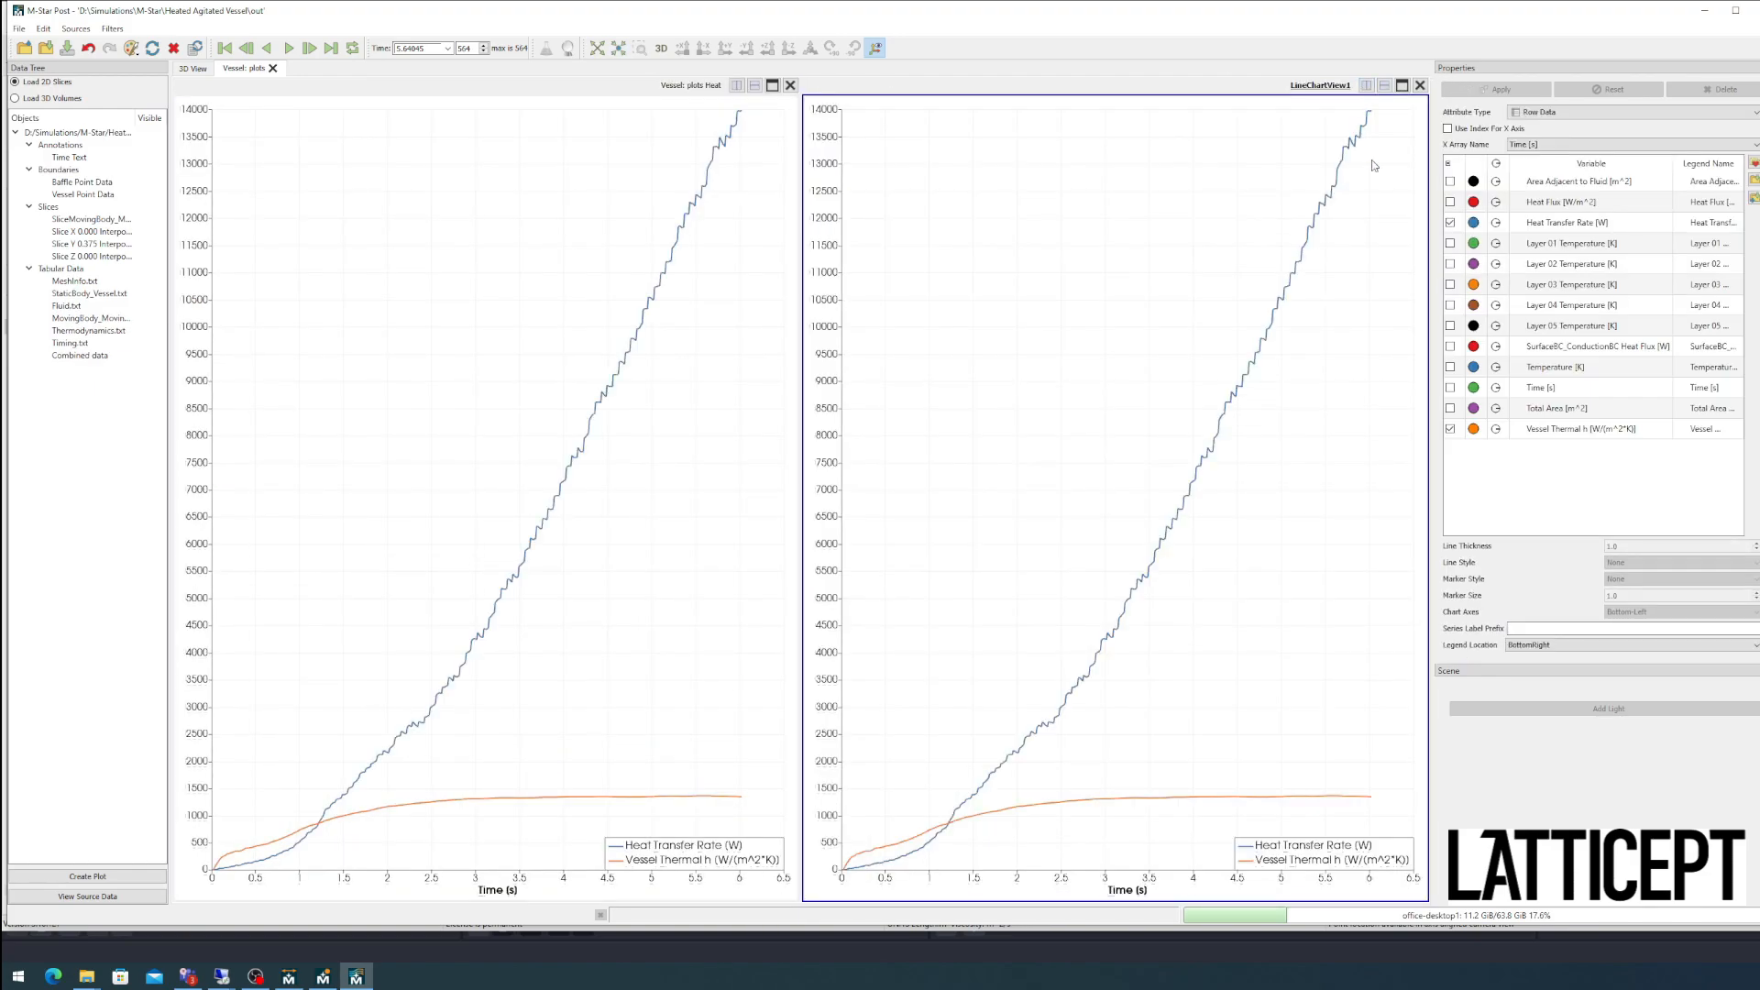
left_click(1420, 85)
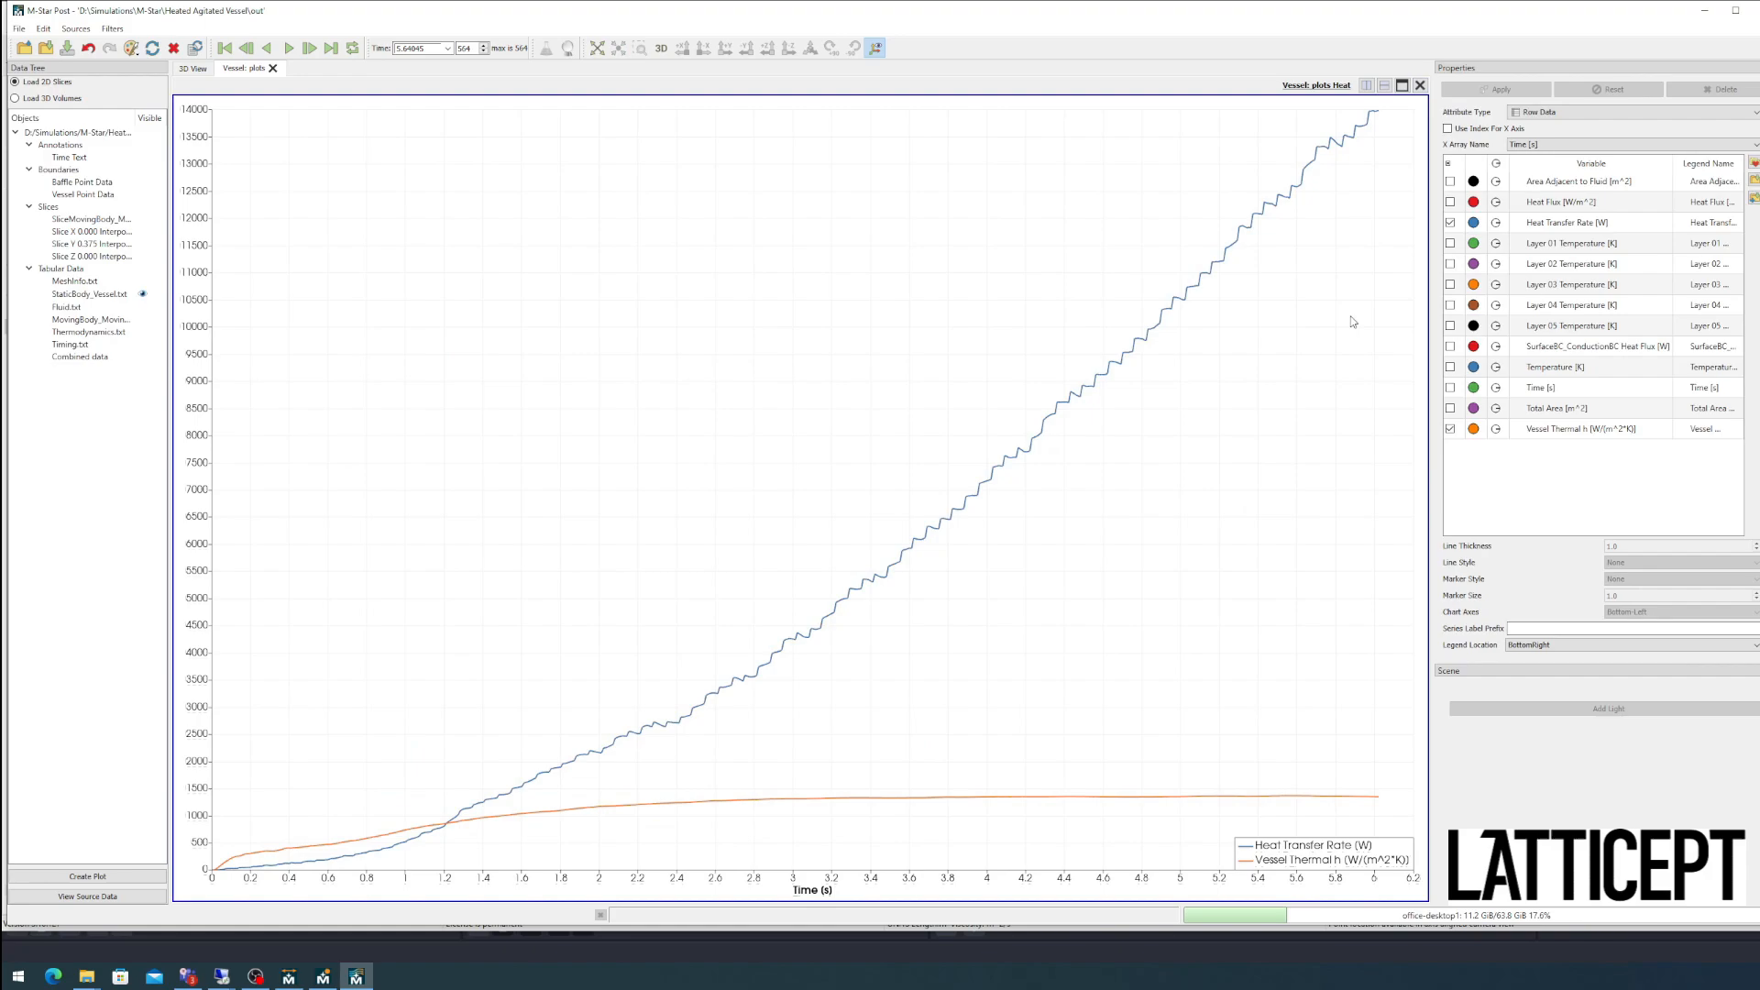
left_click(1369, 86)
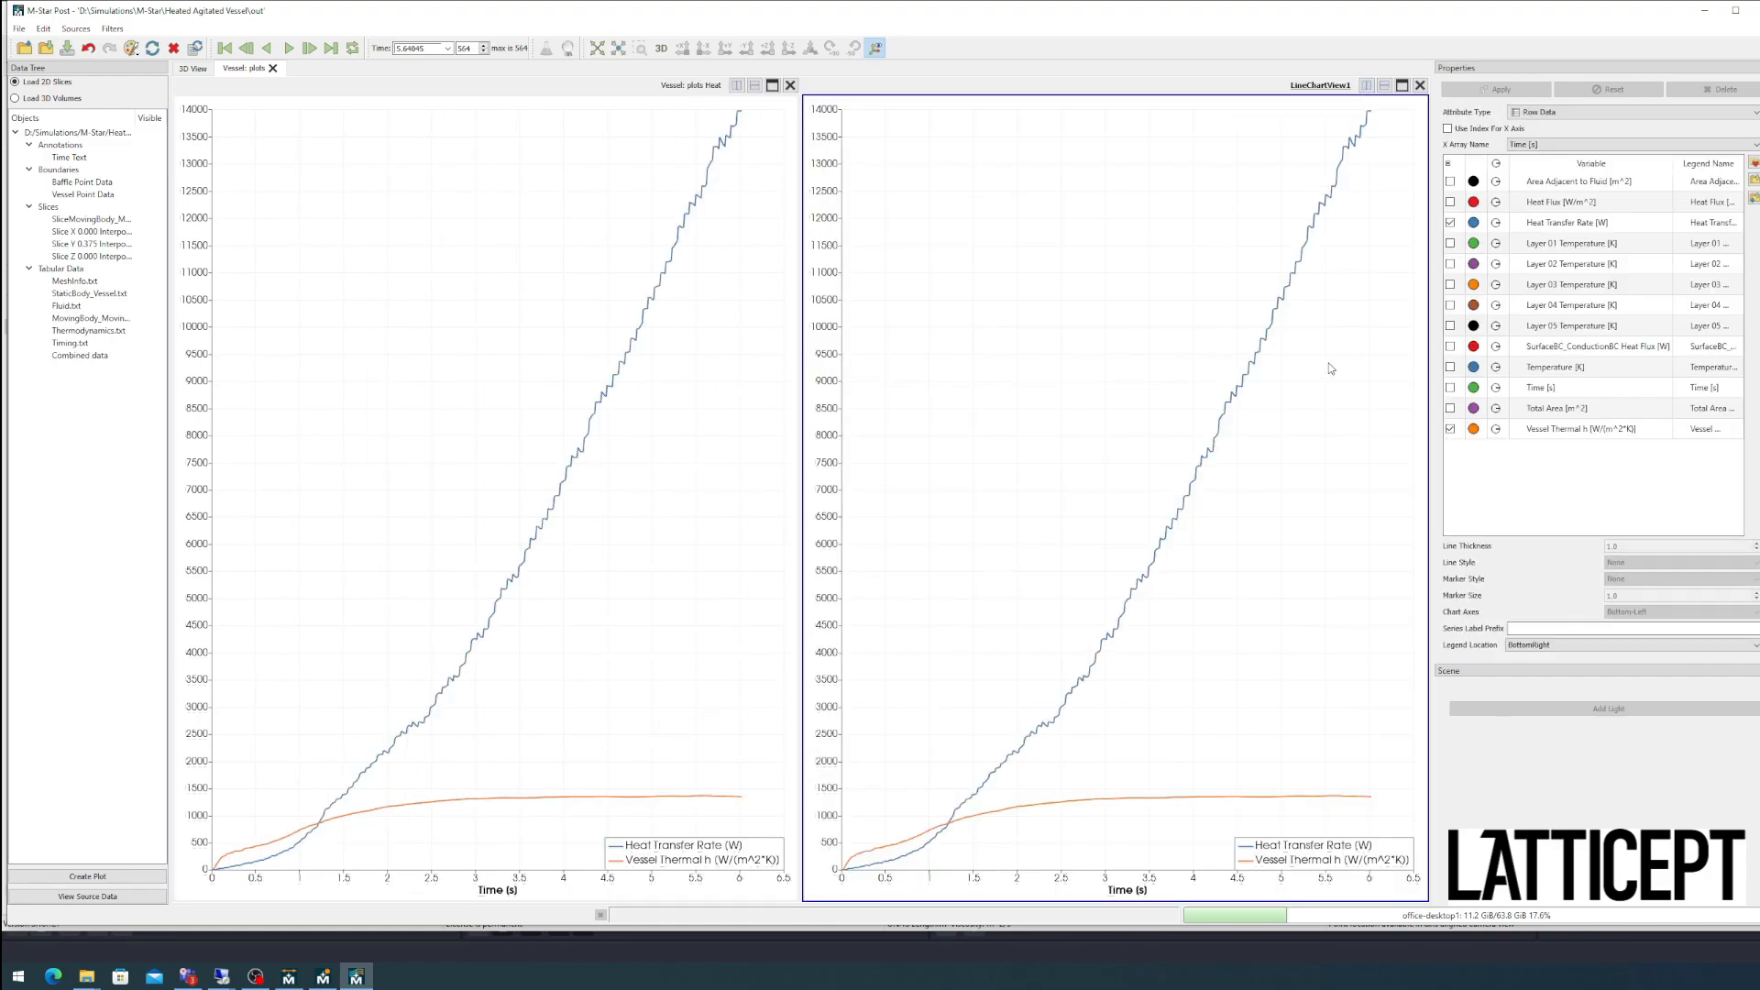
left_click(1449, 429)
left_click(1450, 222)
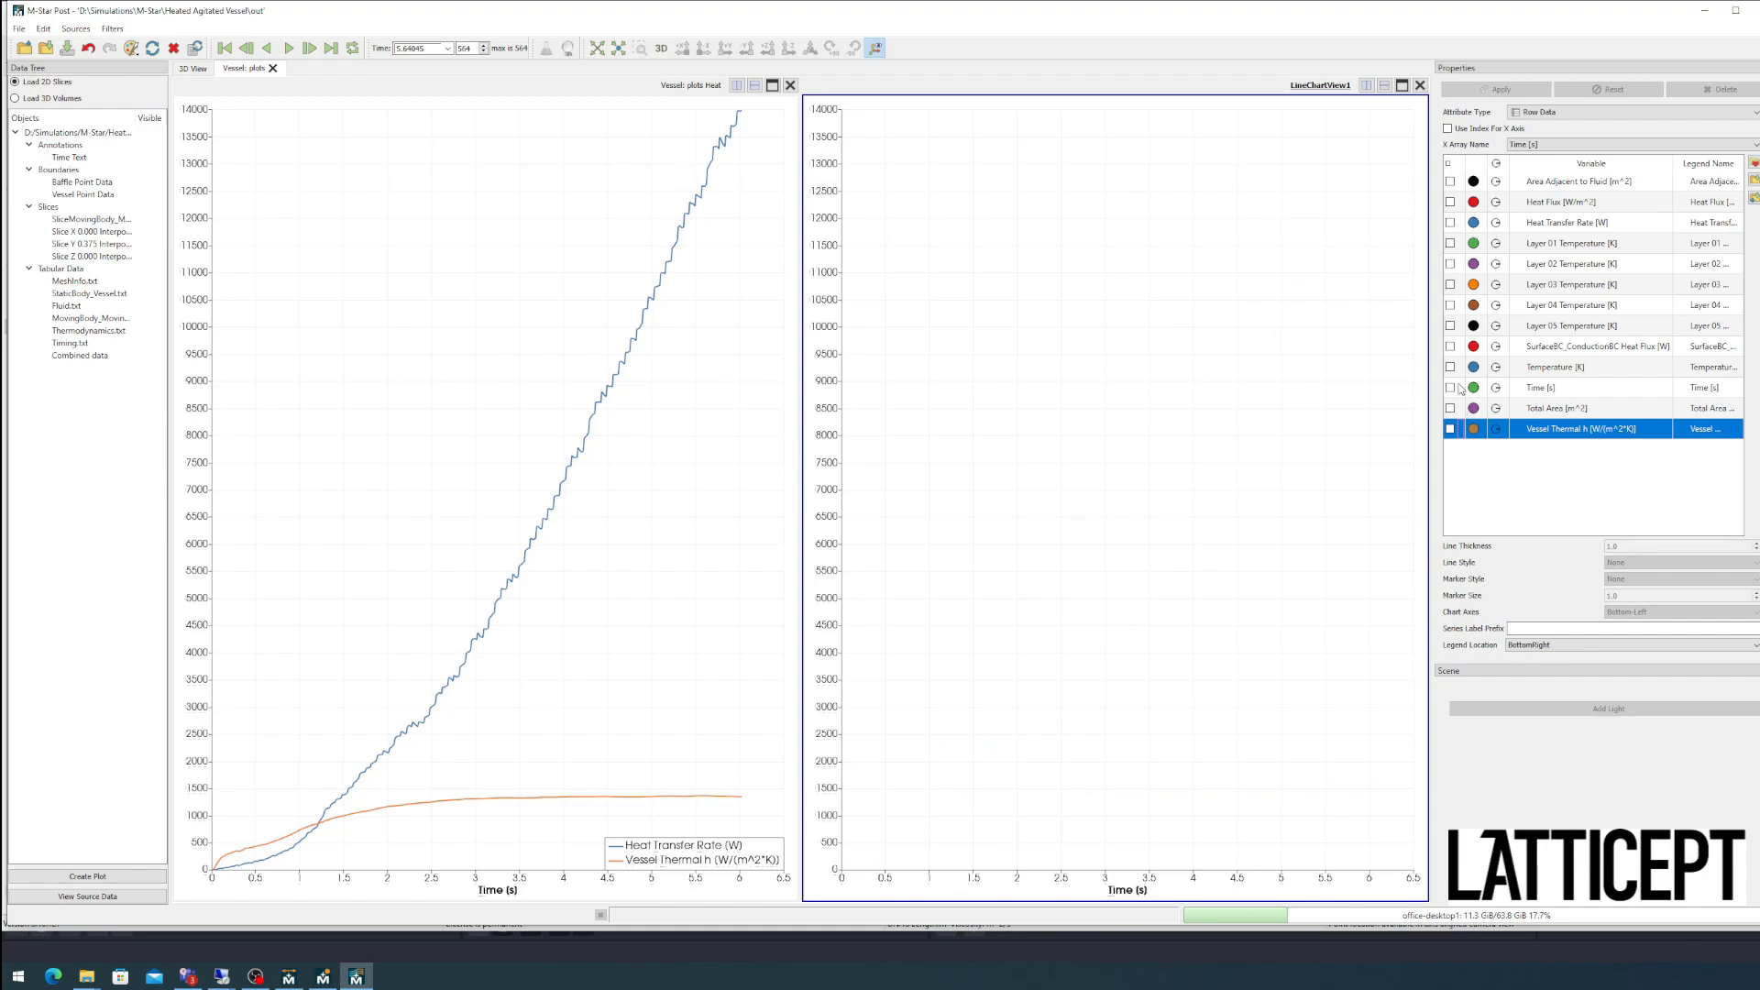
Step: Plot Layer 01 through Layer 05 Temperature [K] in the new chart and inspect the ends of the curves
left_click(1450, 242)
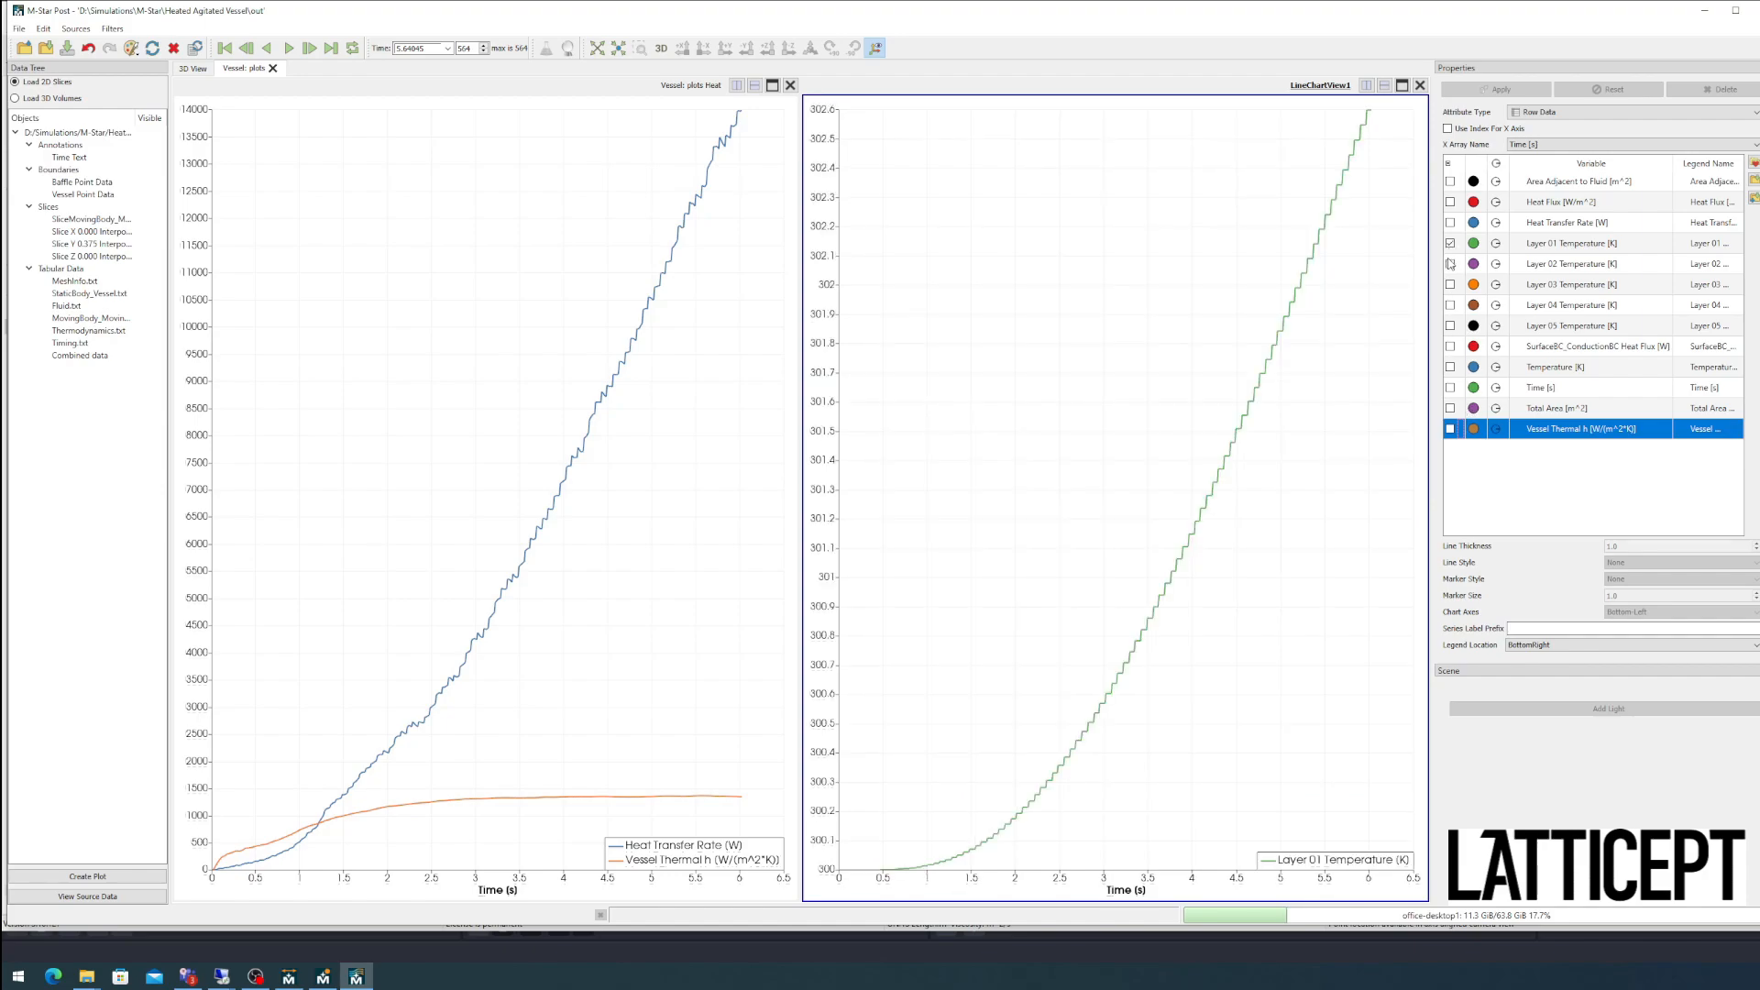
left_click(1450, 264)
left_click(1450, 284)
left_click(1450, 305)
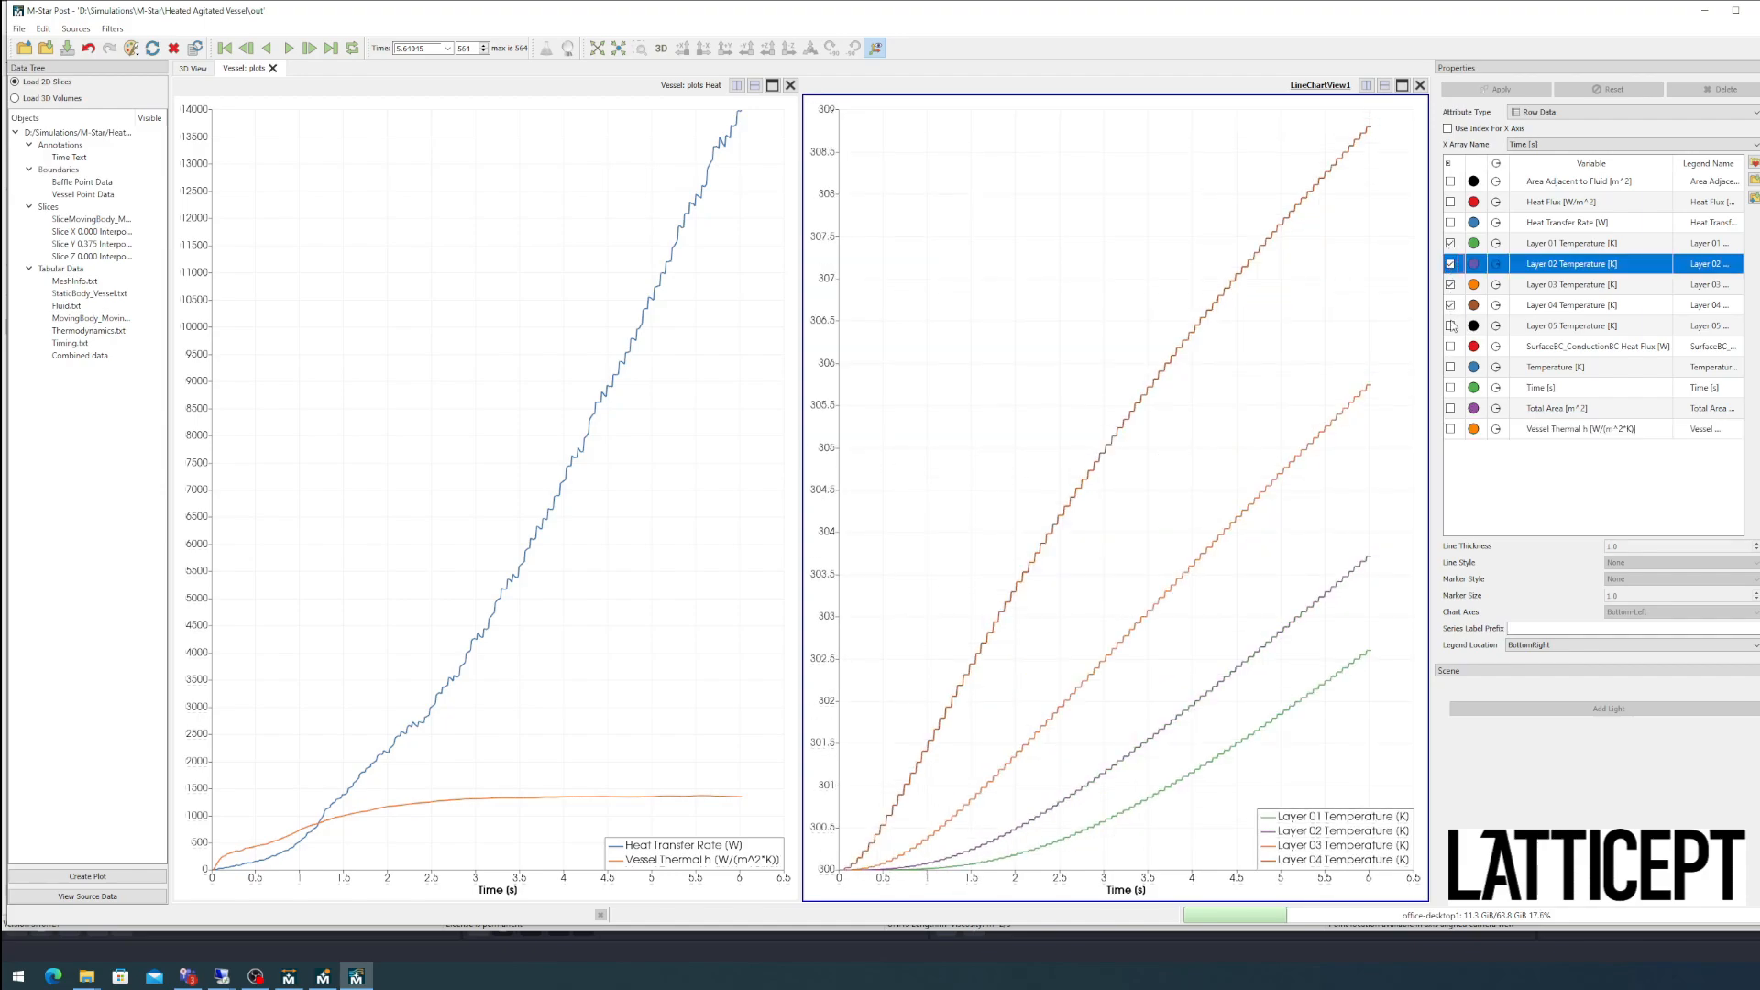
left_click(1450, 325)
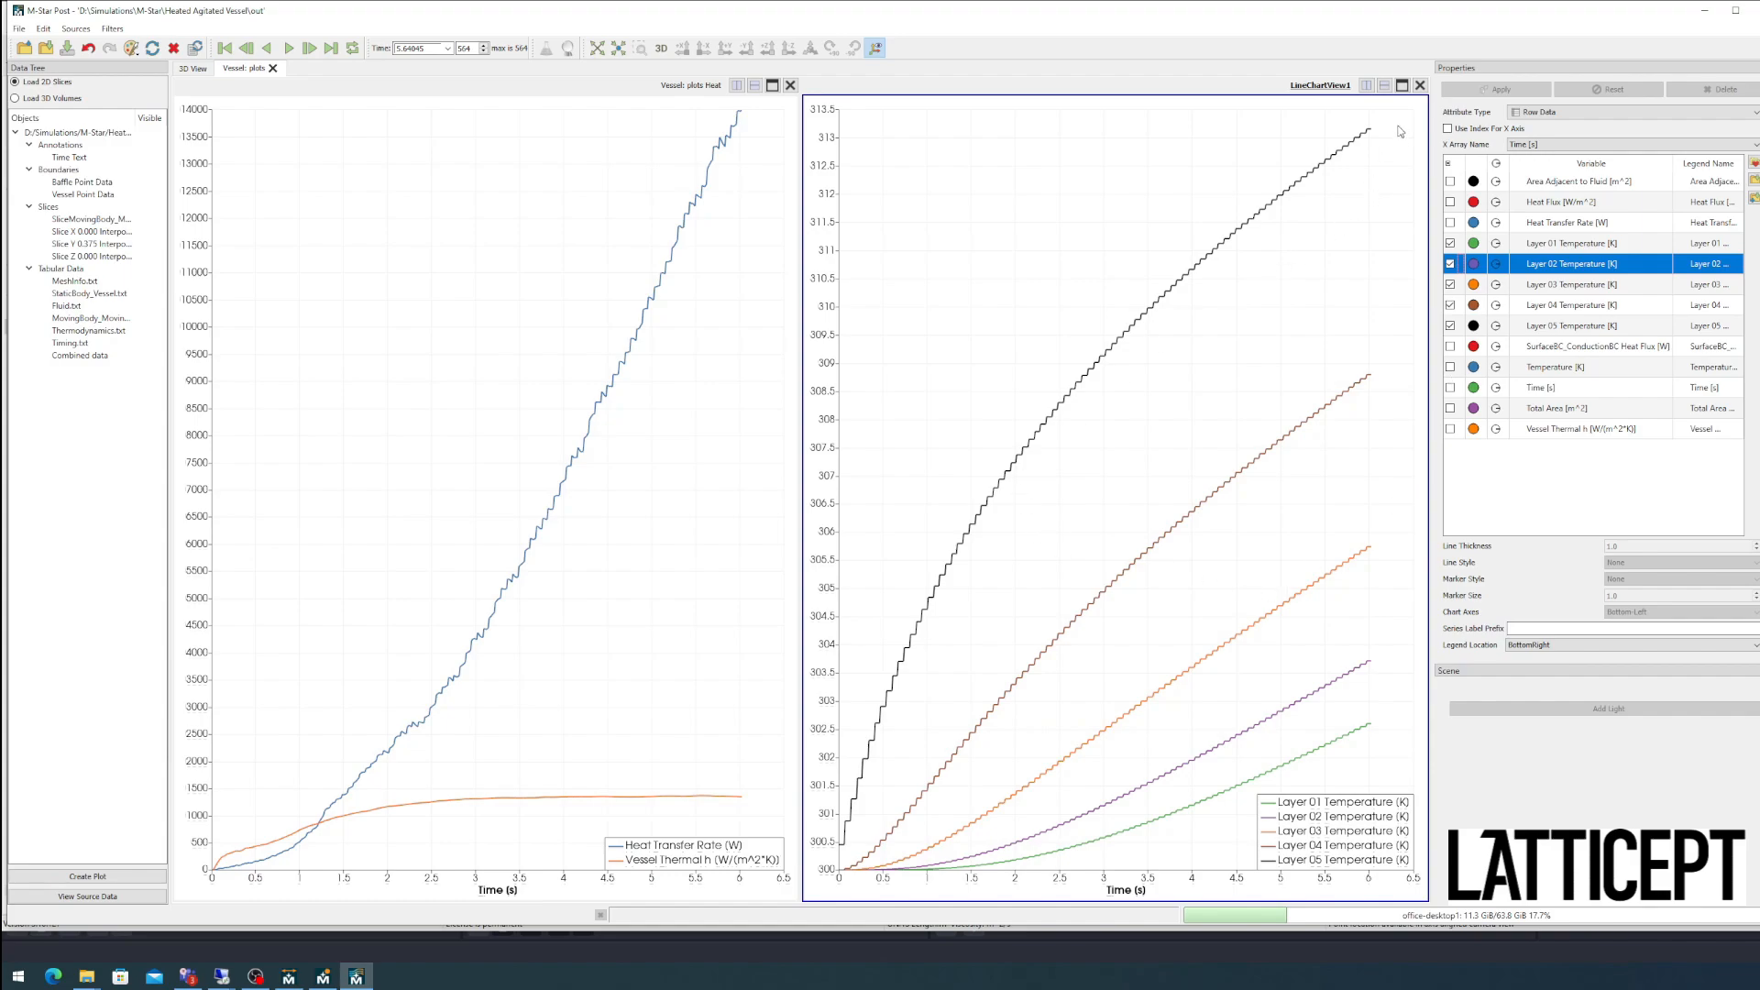
mouse_move(1374, 135)
mouse_move(1375, 731)
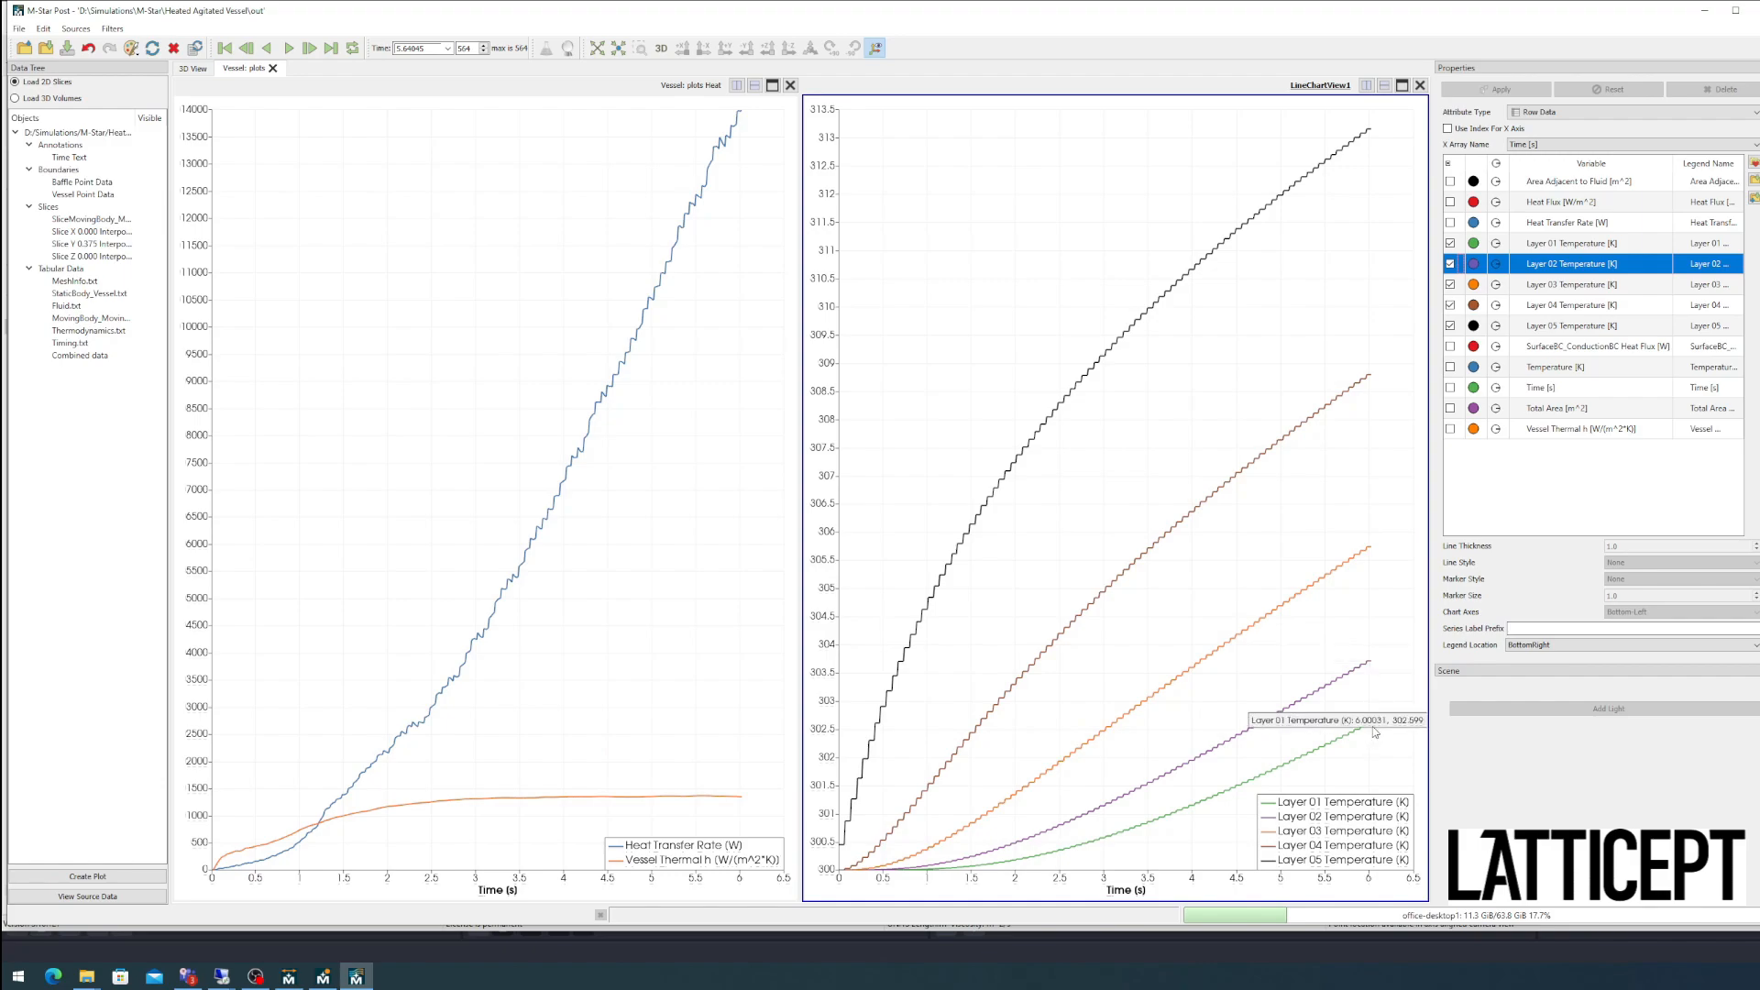
Step: Return to the 3D view, load the new time steps and inspect the wall temperature at the last one
left_click(192, 69)
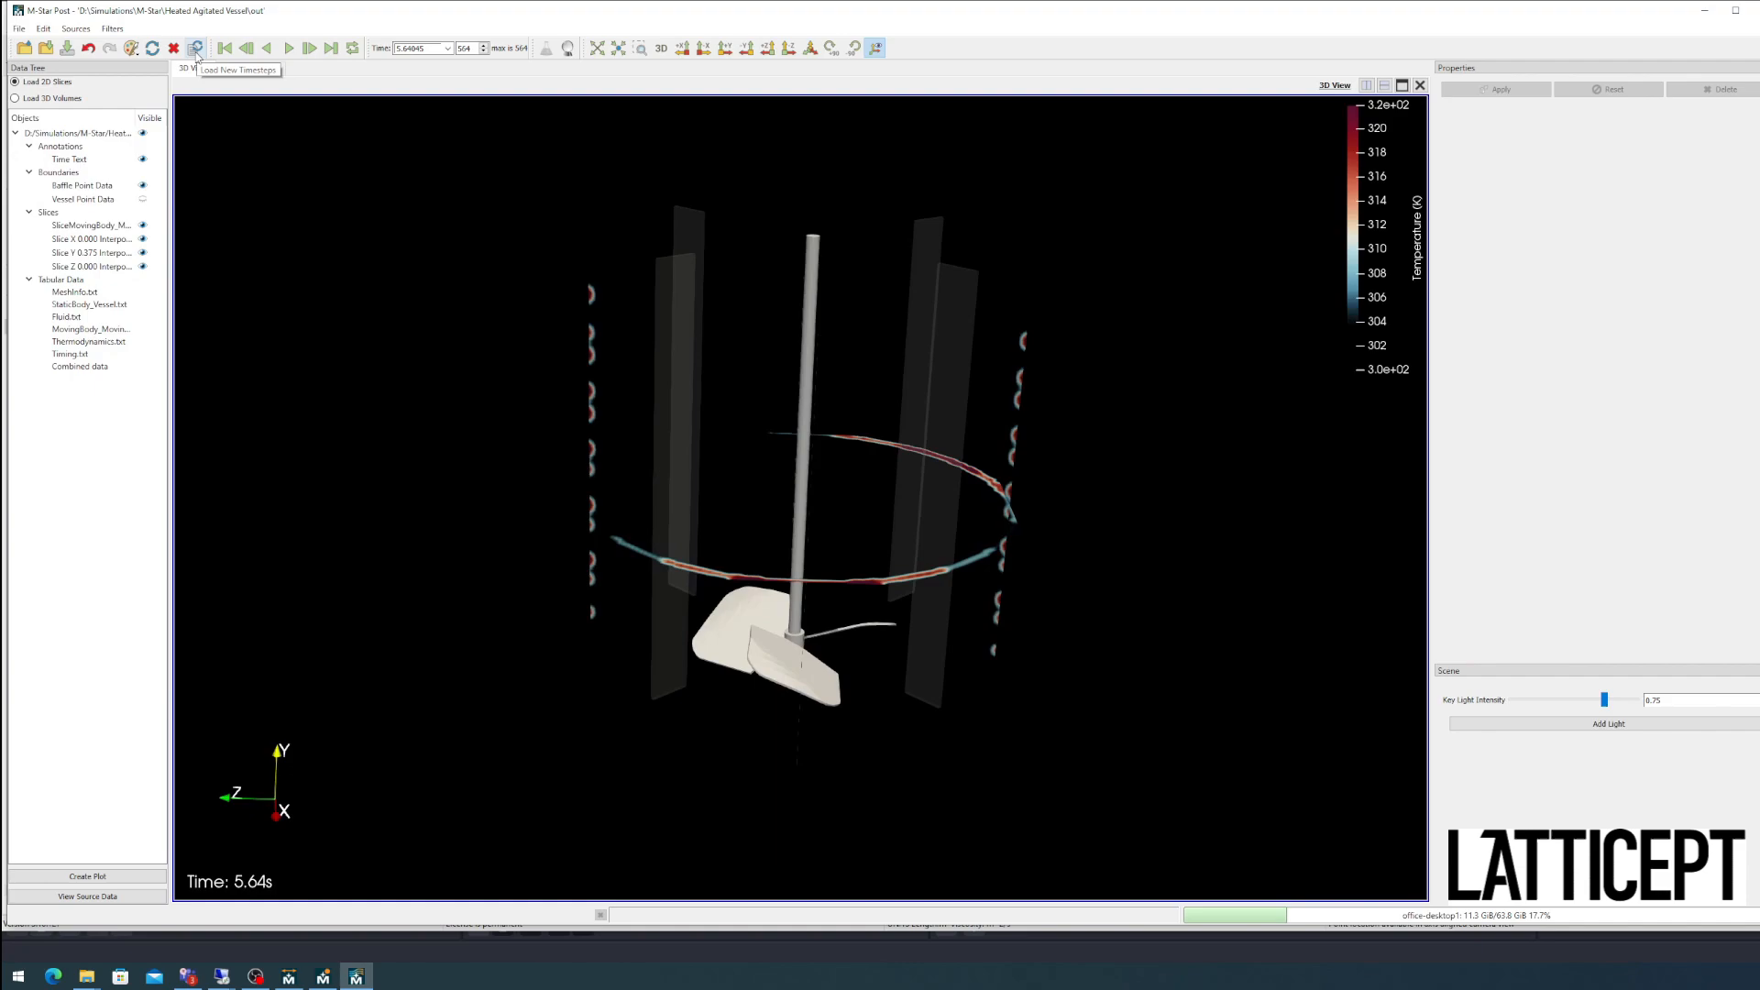
left_click(196, 48)
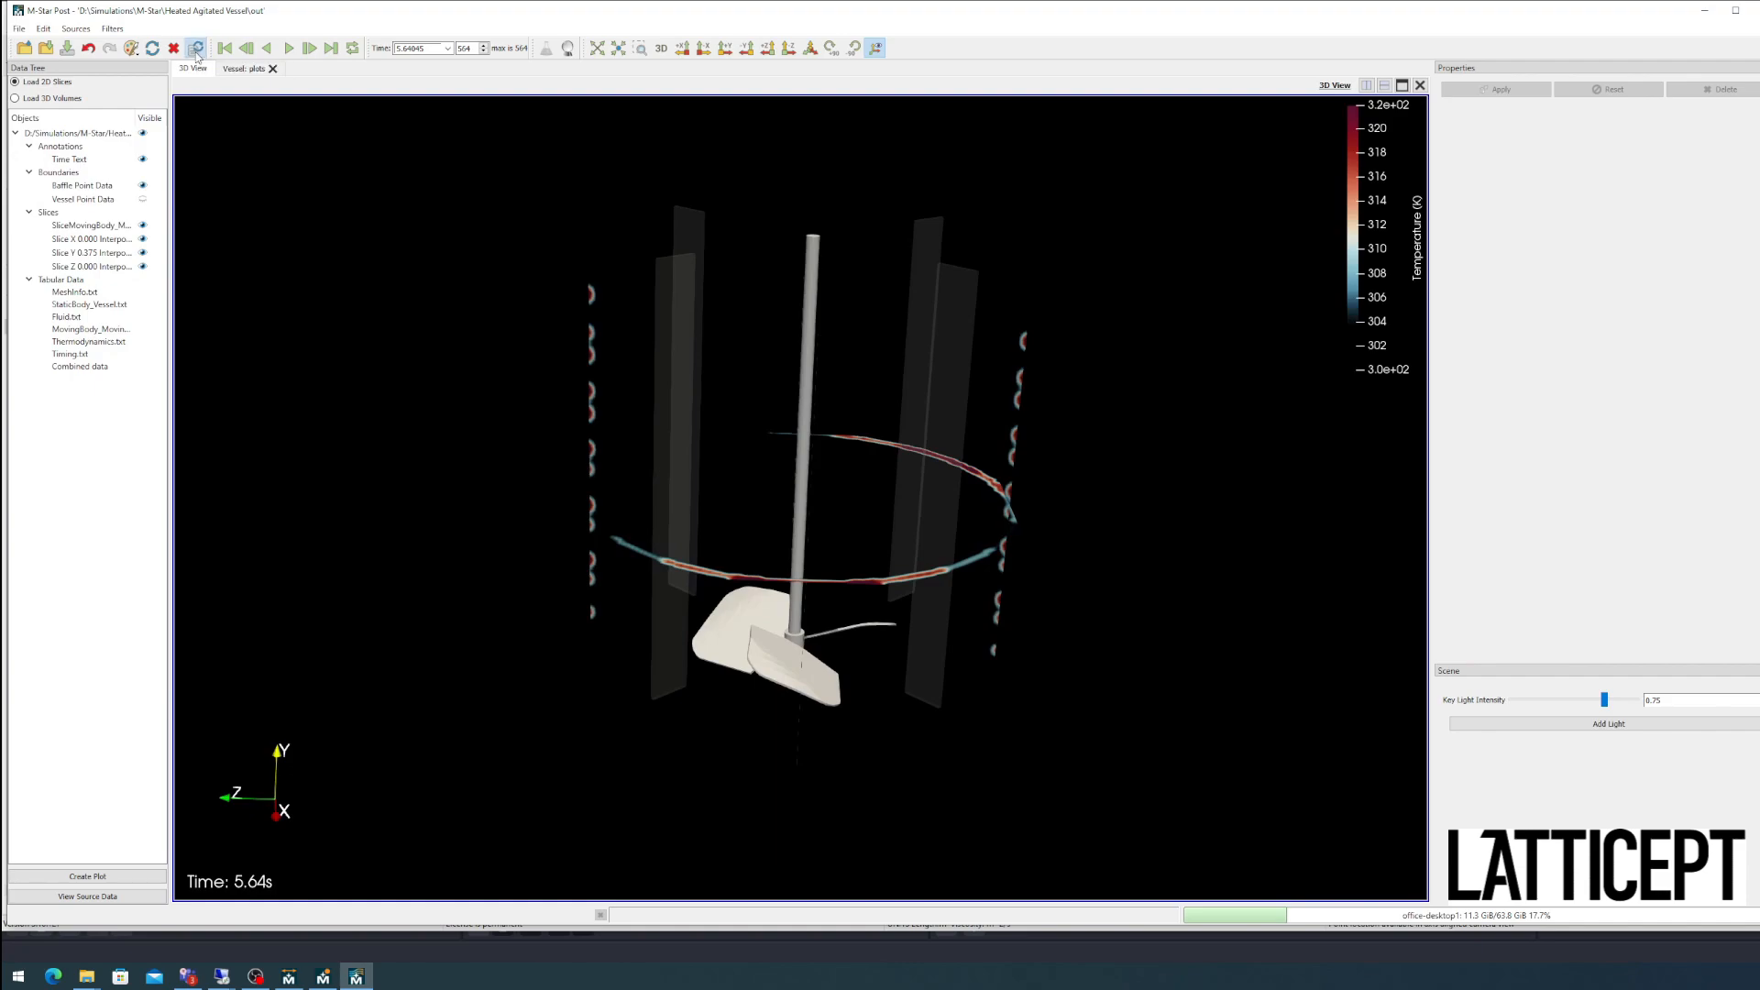
left_click(334, 55)
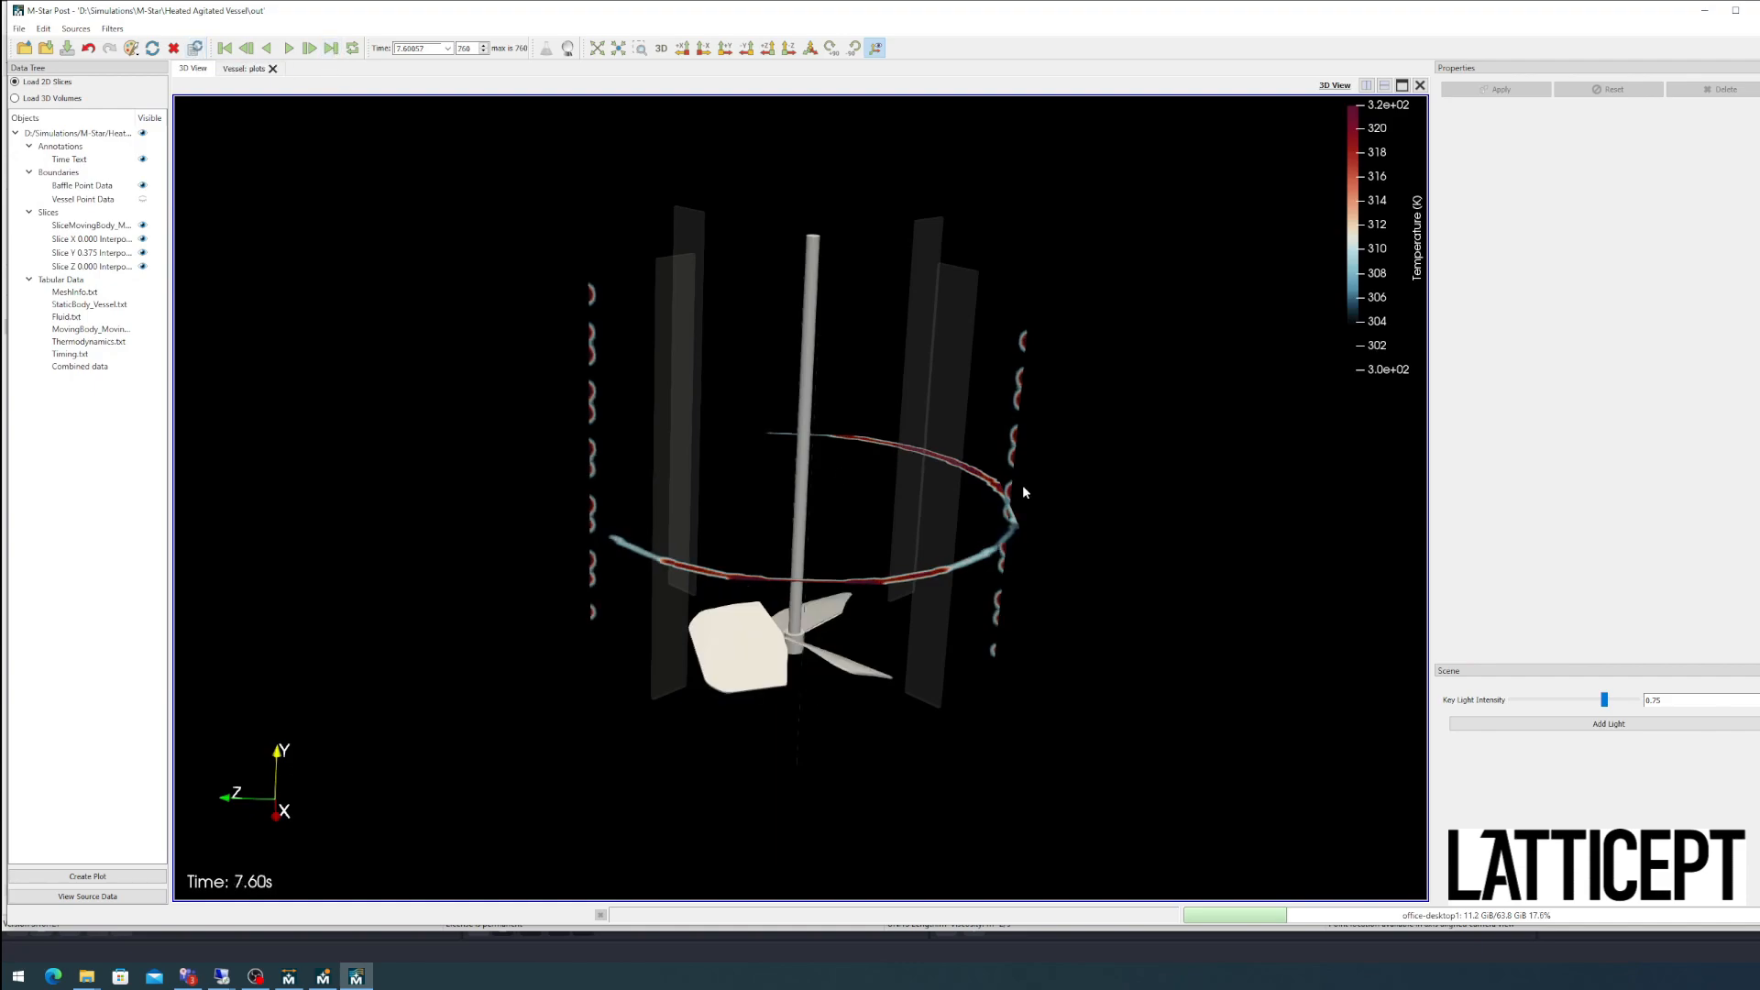
left_click_drag(1021, 486, 985, 538)
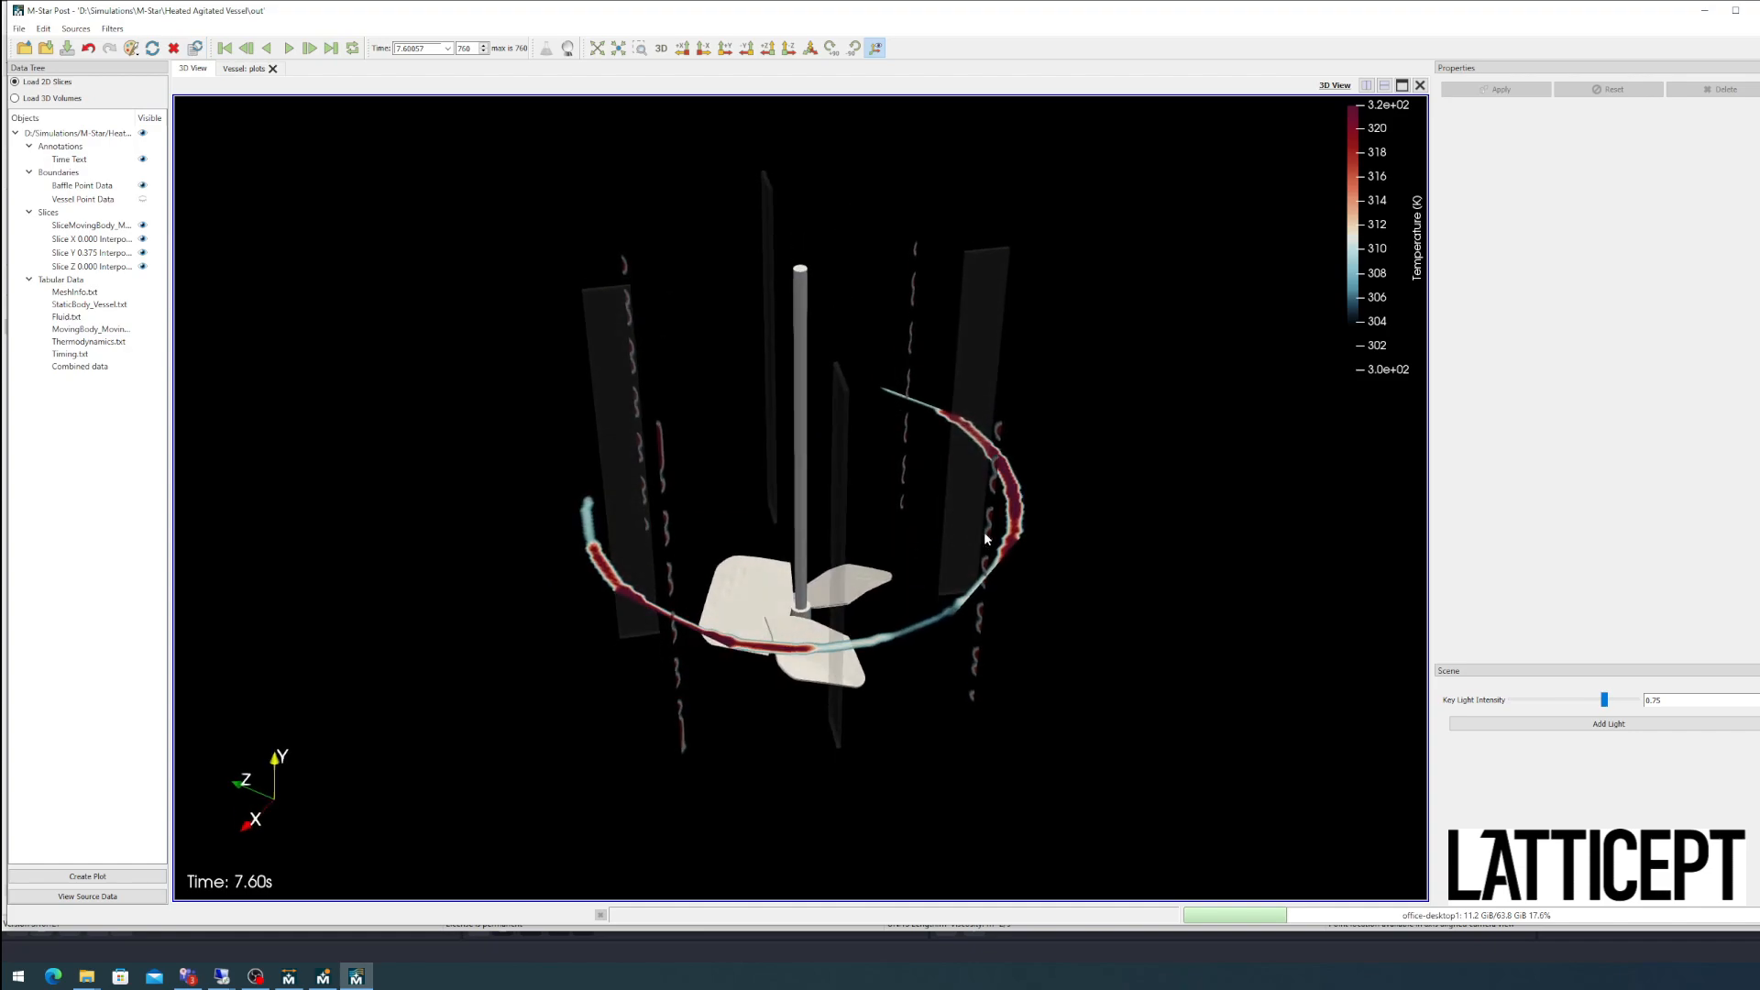
left_click_drag(927, 407, 965, 634)
left_click_drag(912, 349, 907, 440)
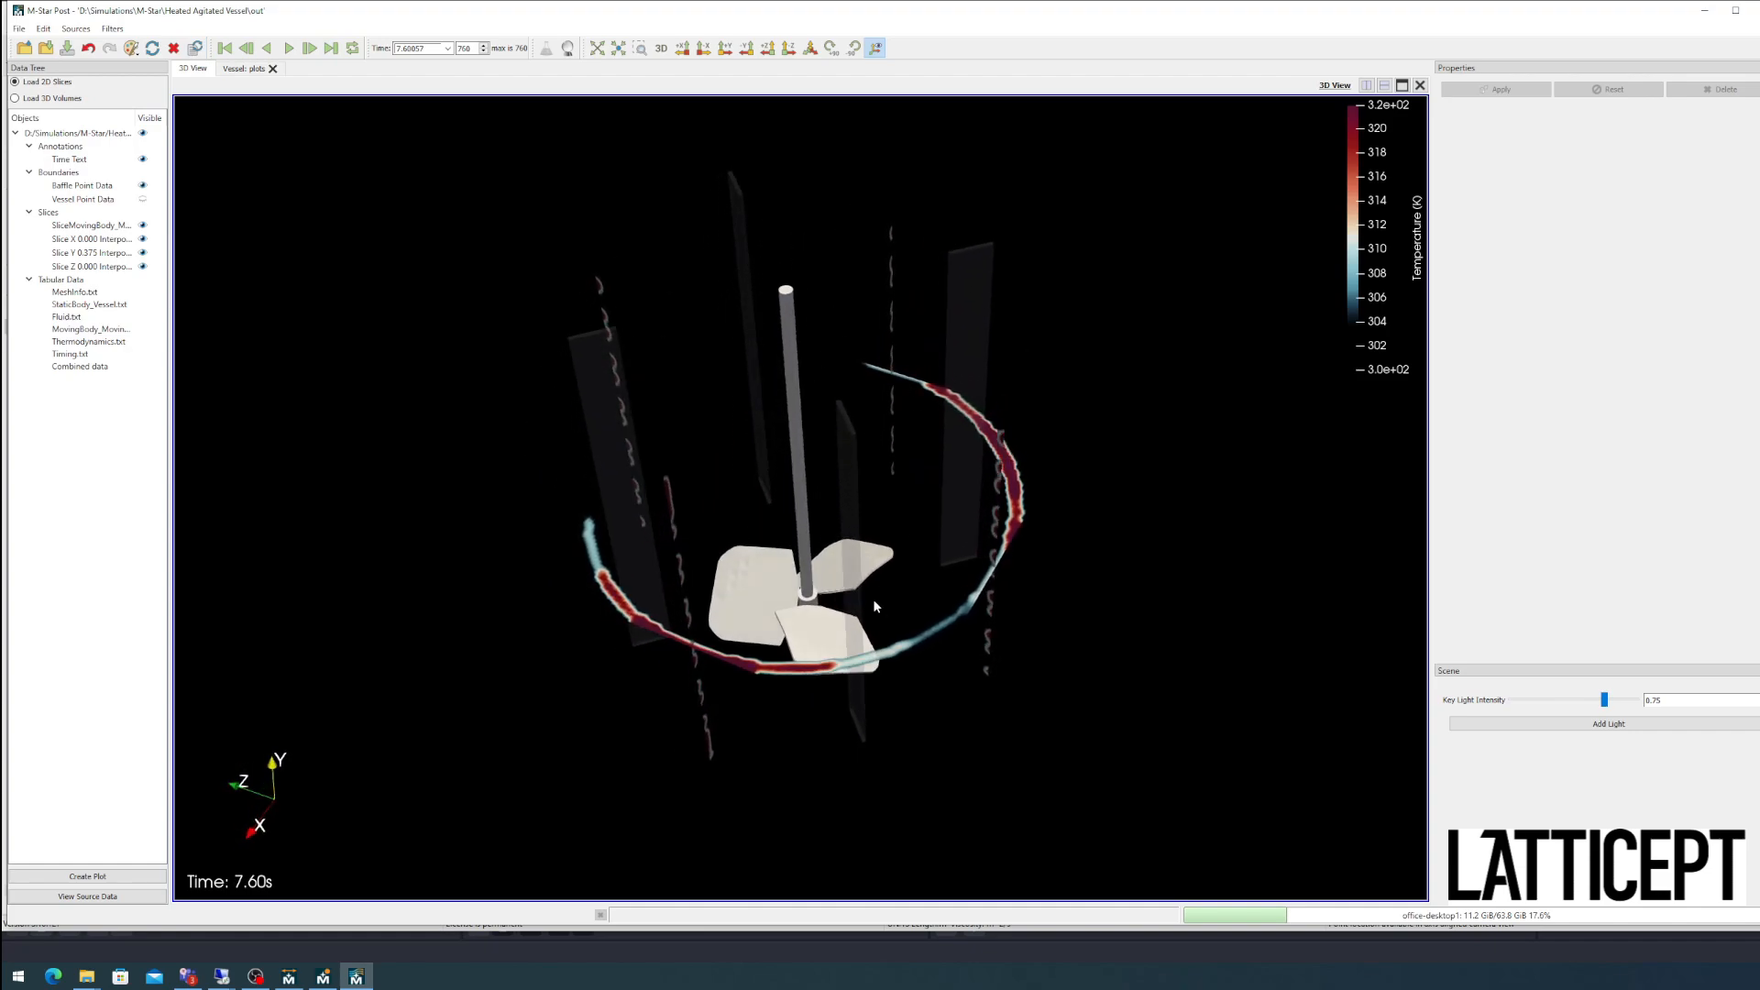
Step: Color the Slice Y 0.375 plane by Velocity (m/s) magnitude and turn off opacity mapping for the velocity colors
left_click(101, 252)
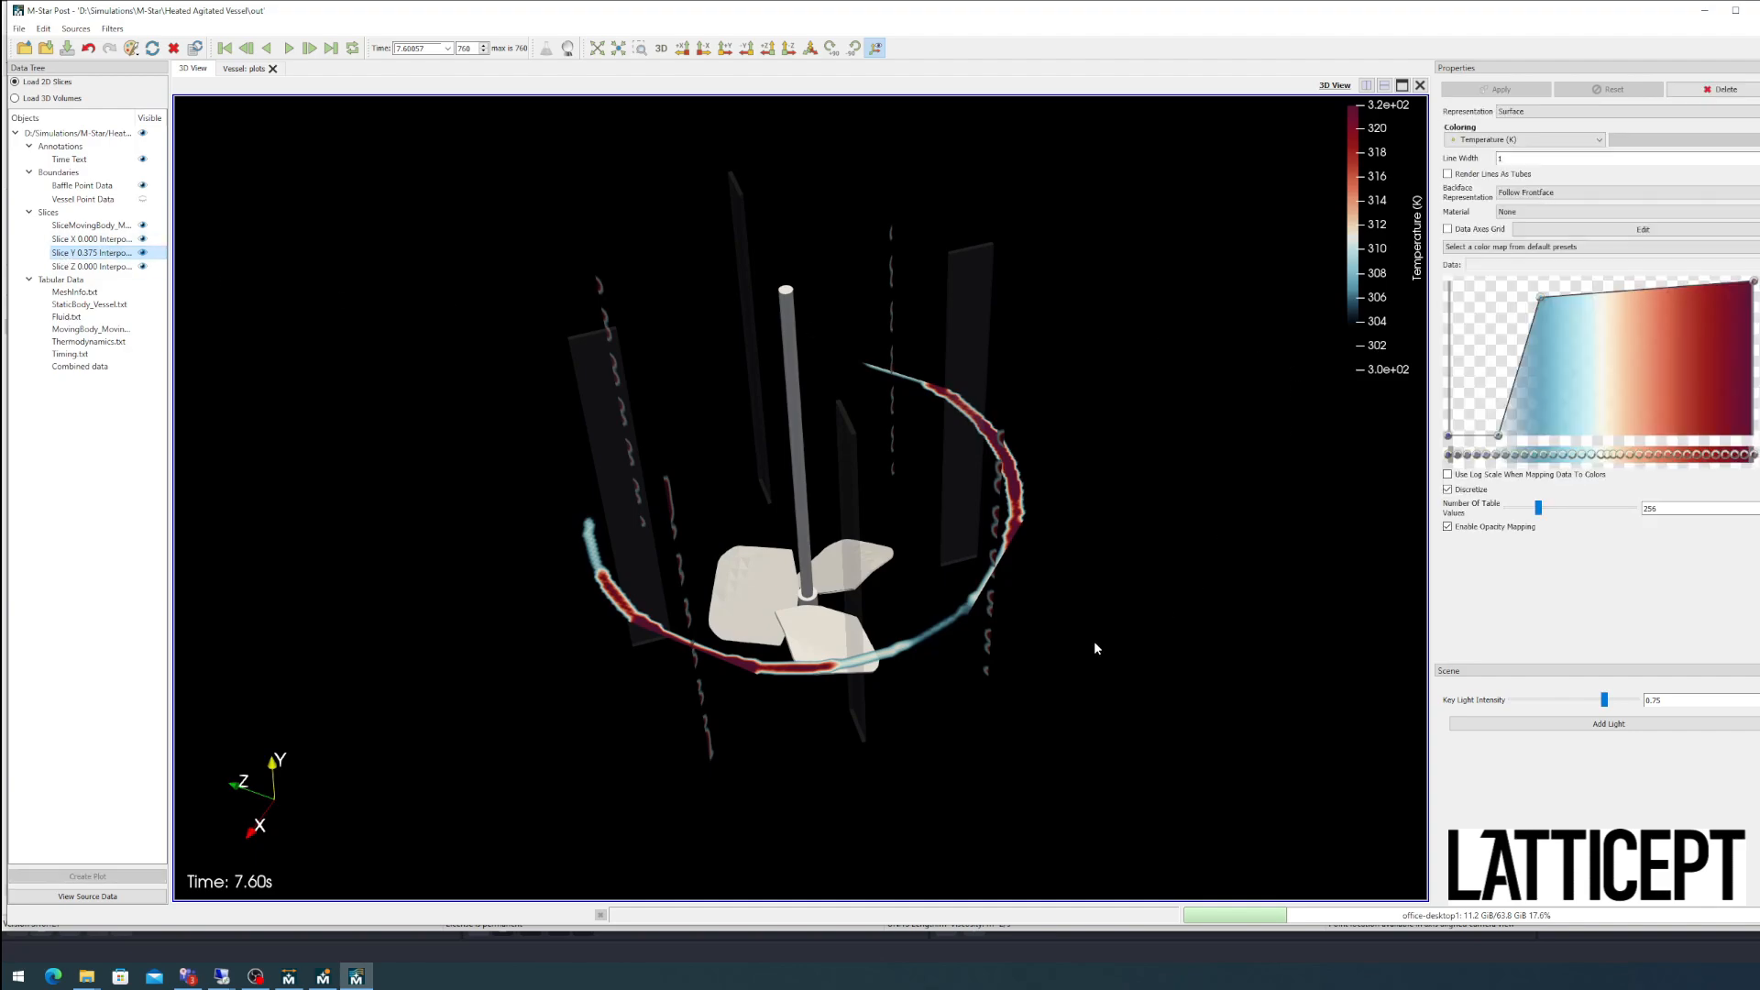
left_click_drag(1092, 641, 1228, 499)
left_click(1507, 140)
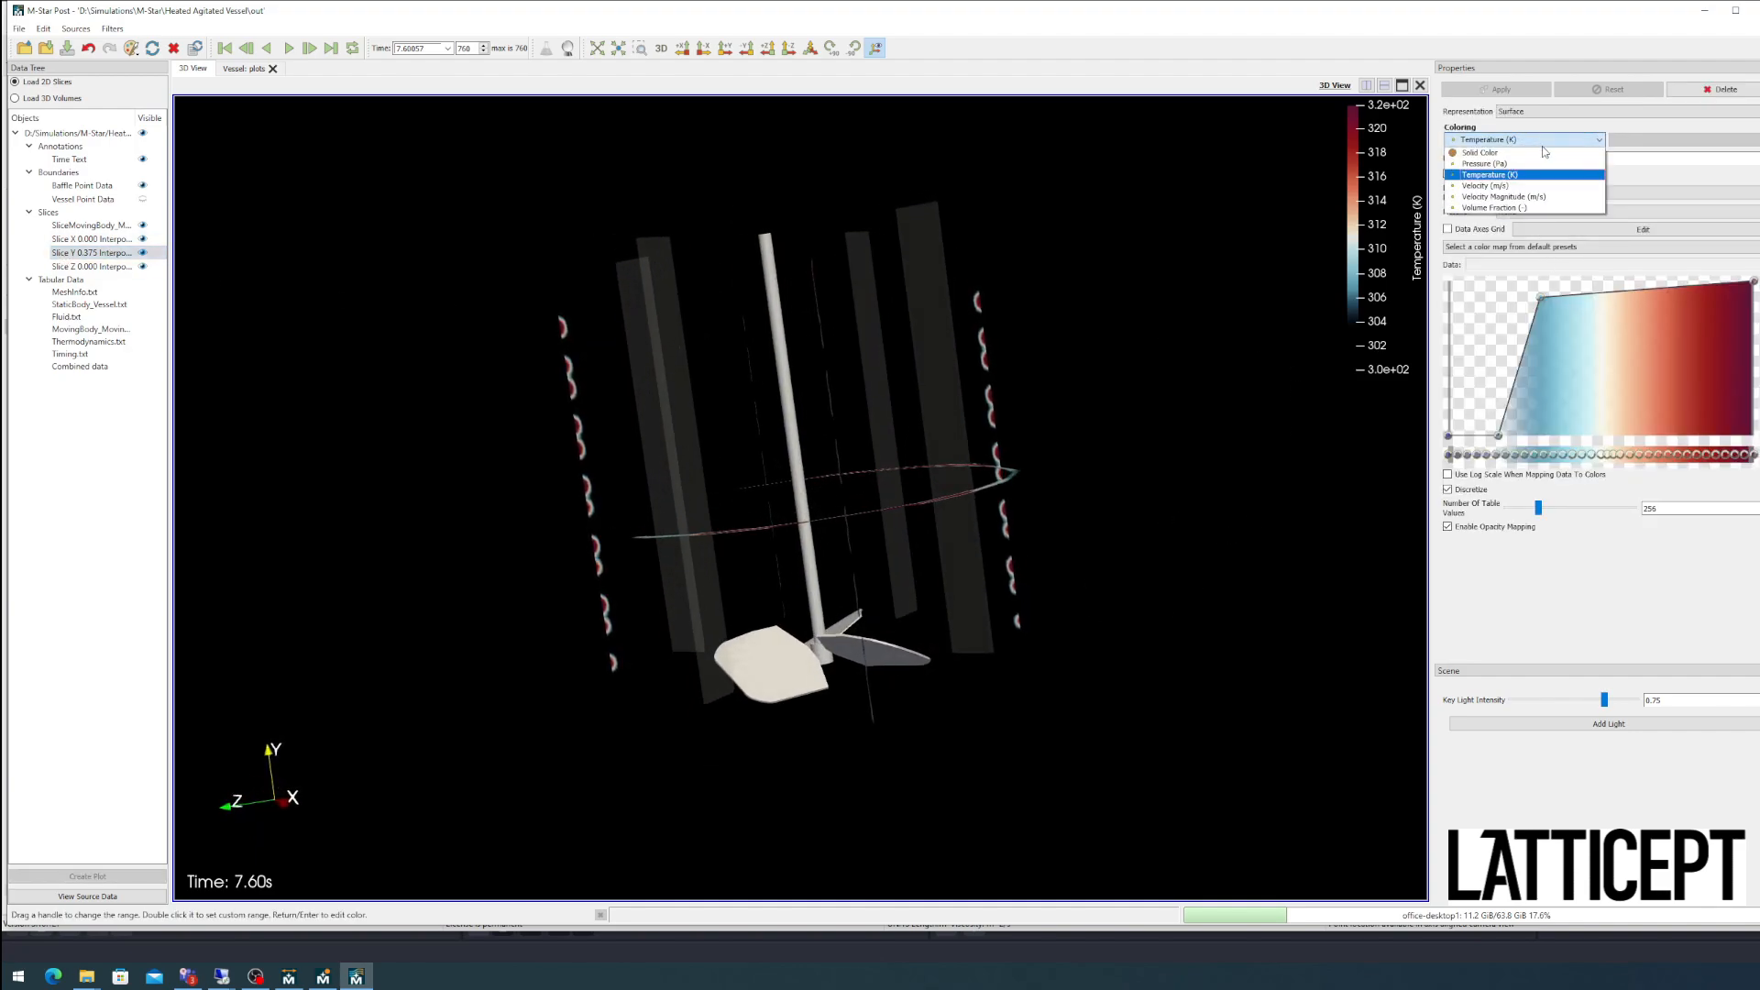
left_click(1485, 180)
left_click_drag(880, 486, 904, 512)
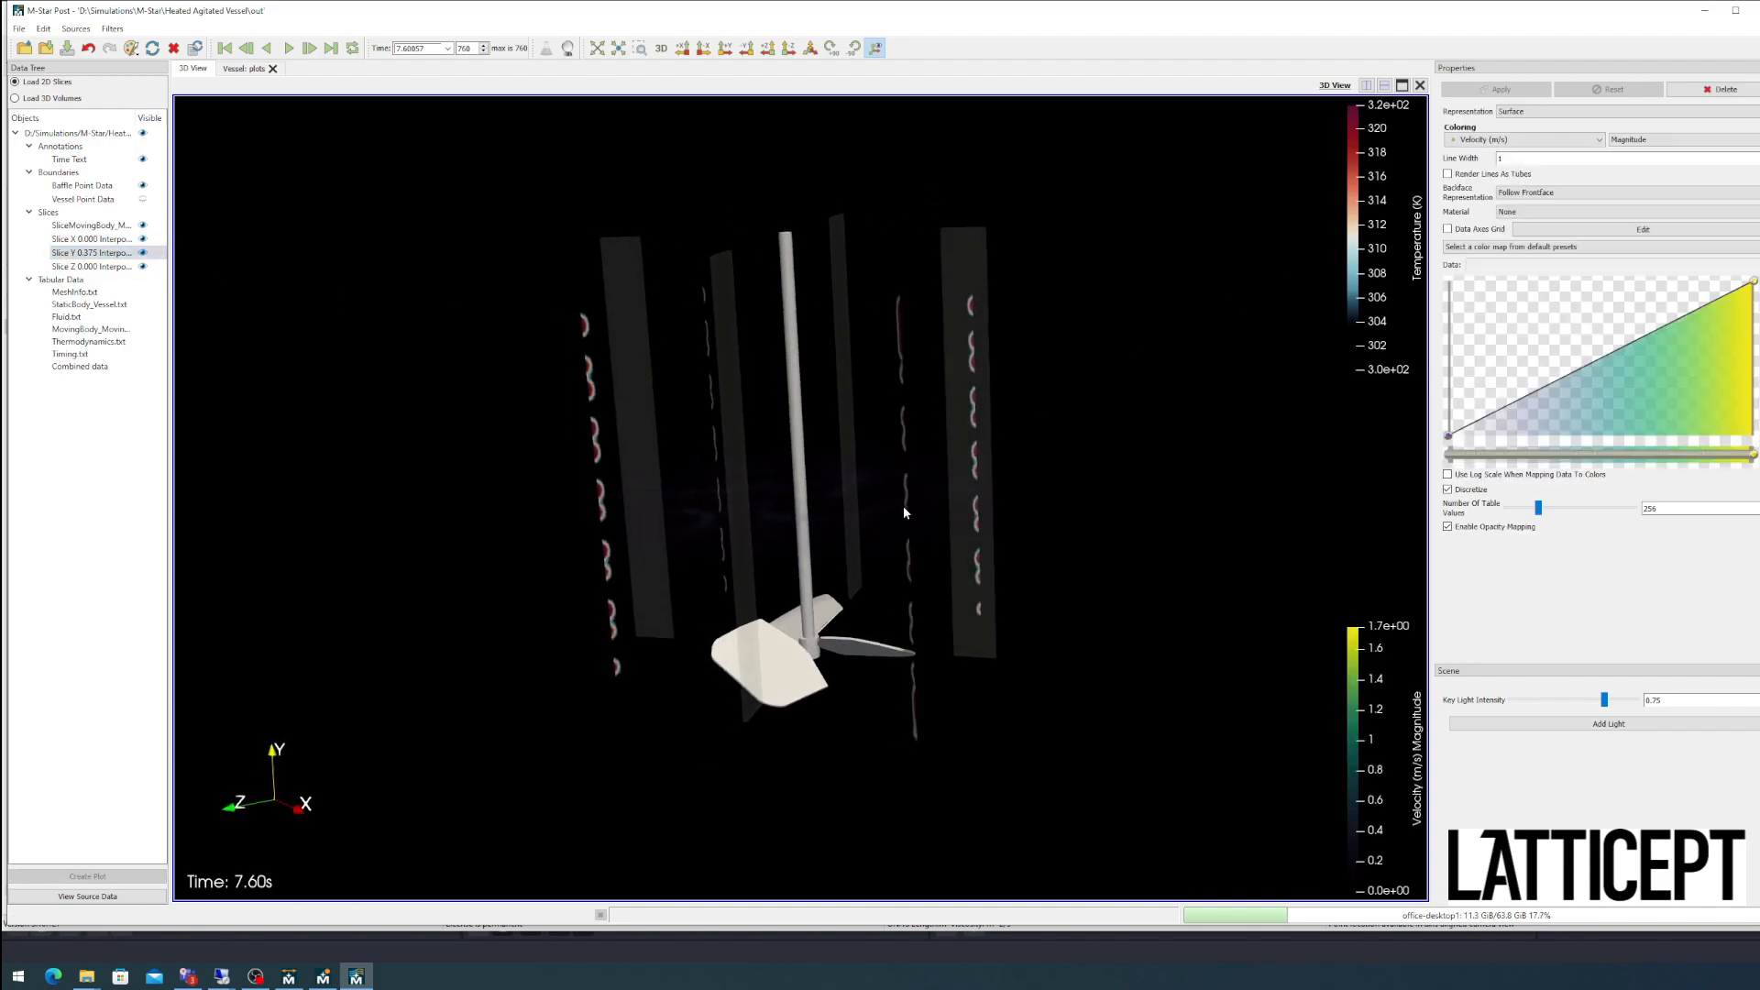
left_click(1466, 141)
left_click(101, 253)
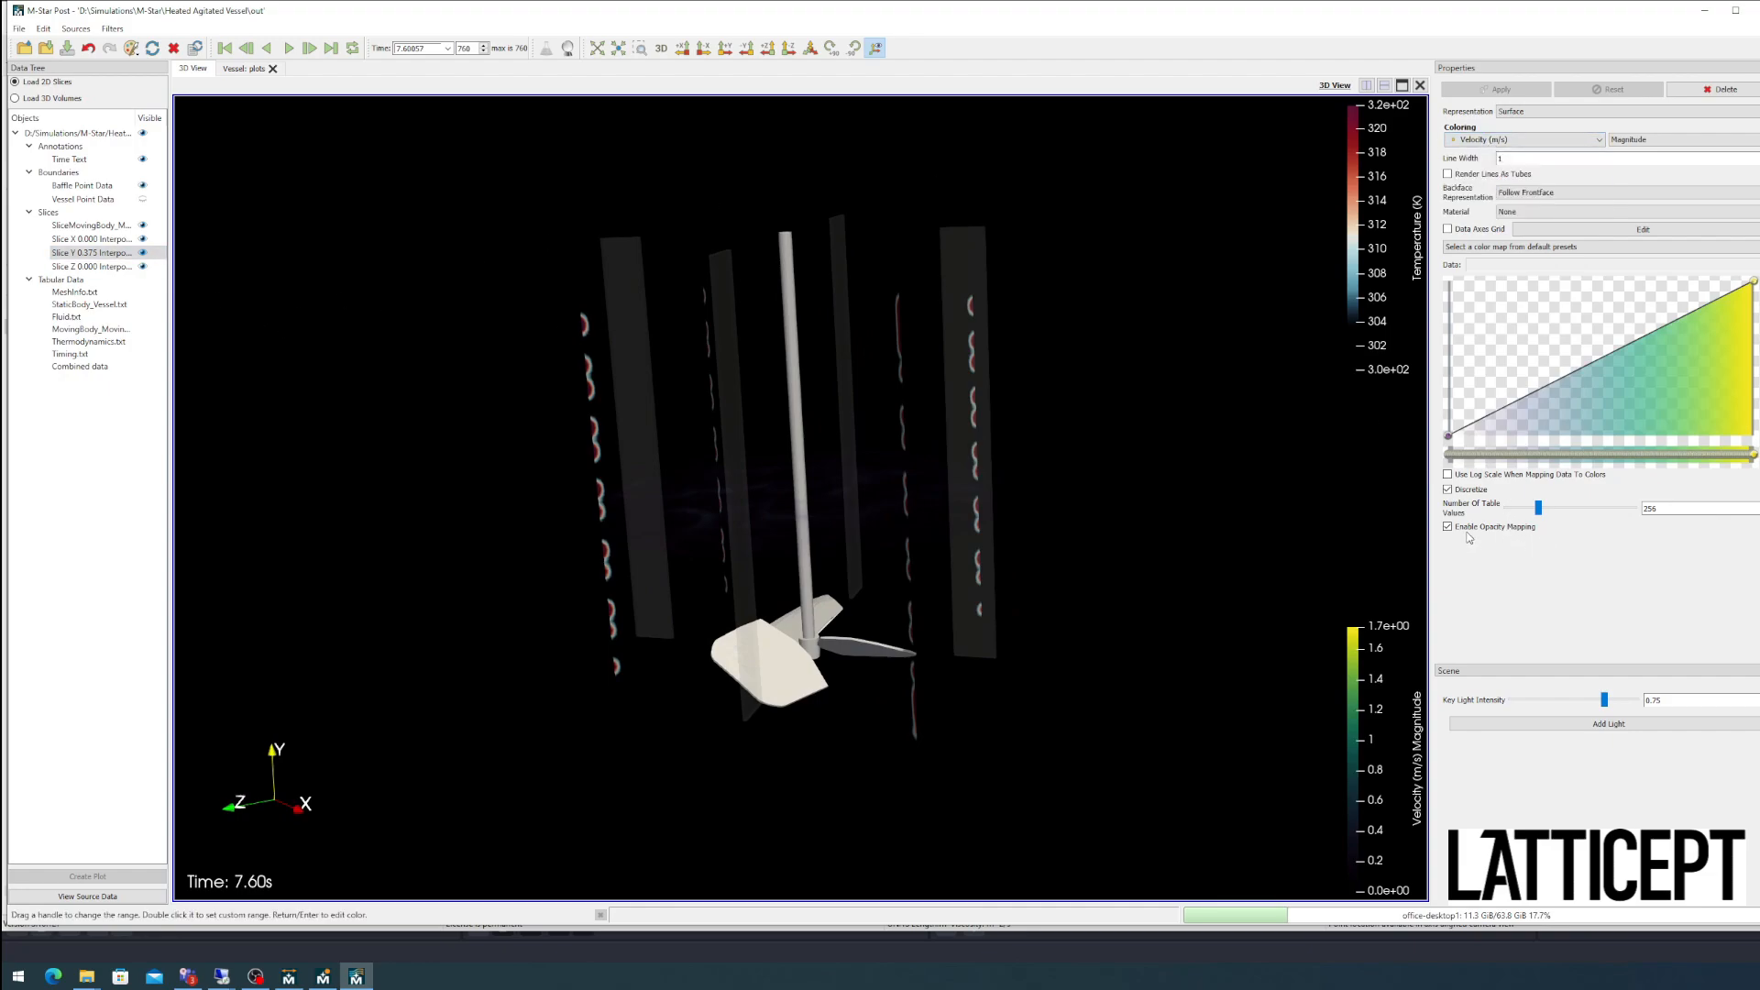
left_click(1467, 529)
left_click_drag(1191, 633, 959, 561)
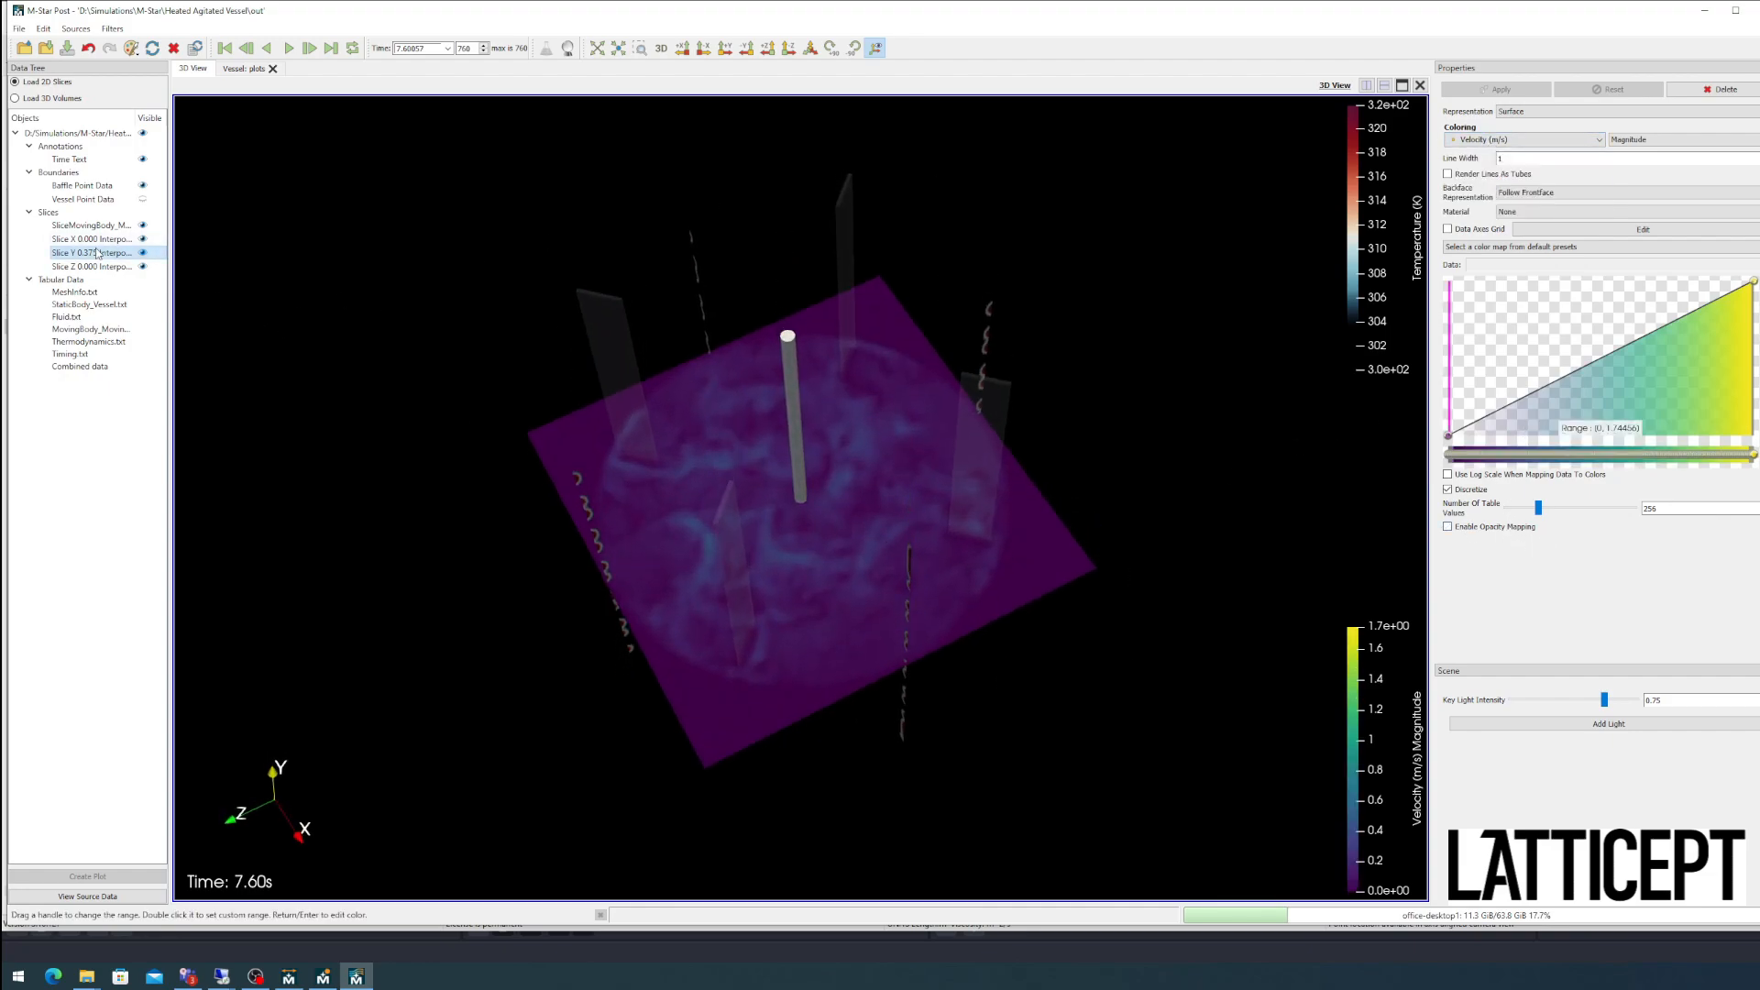
Step: Hide the Slice Y 0.375 plane and color the Slice Z 0.000 plane by Velocity (m/s) magnitude
left_click(142, 252)
left_click(92, 266)
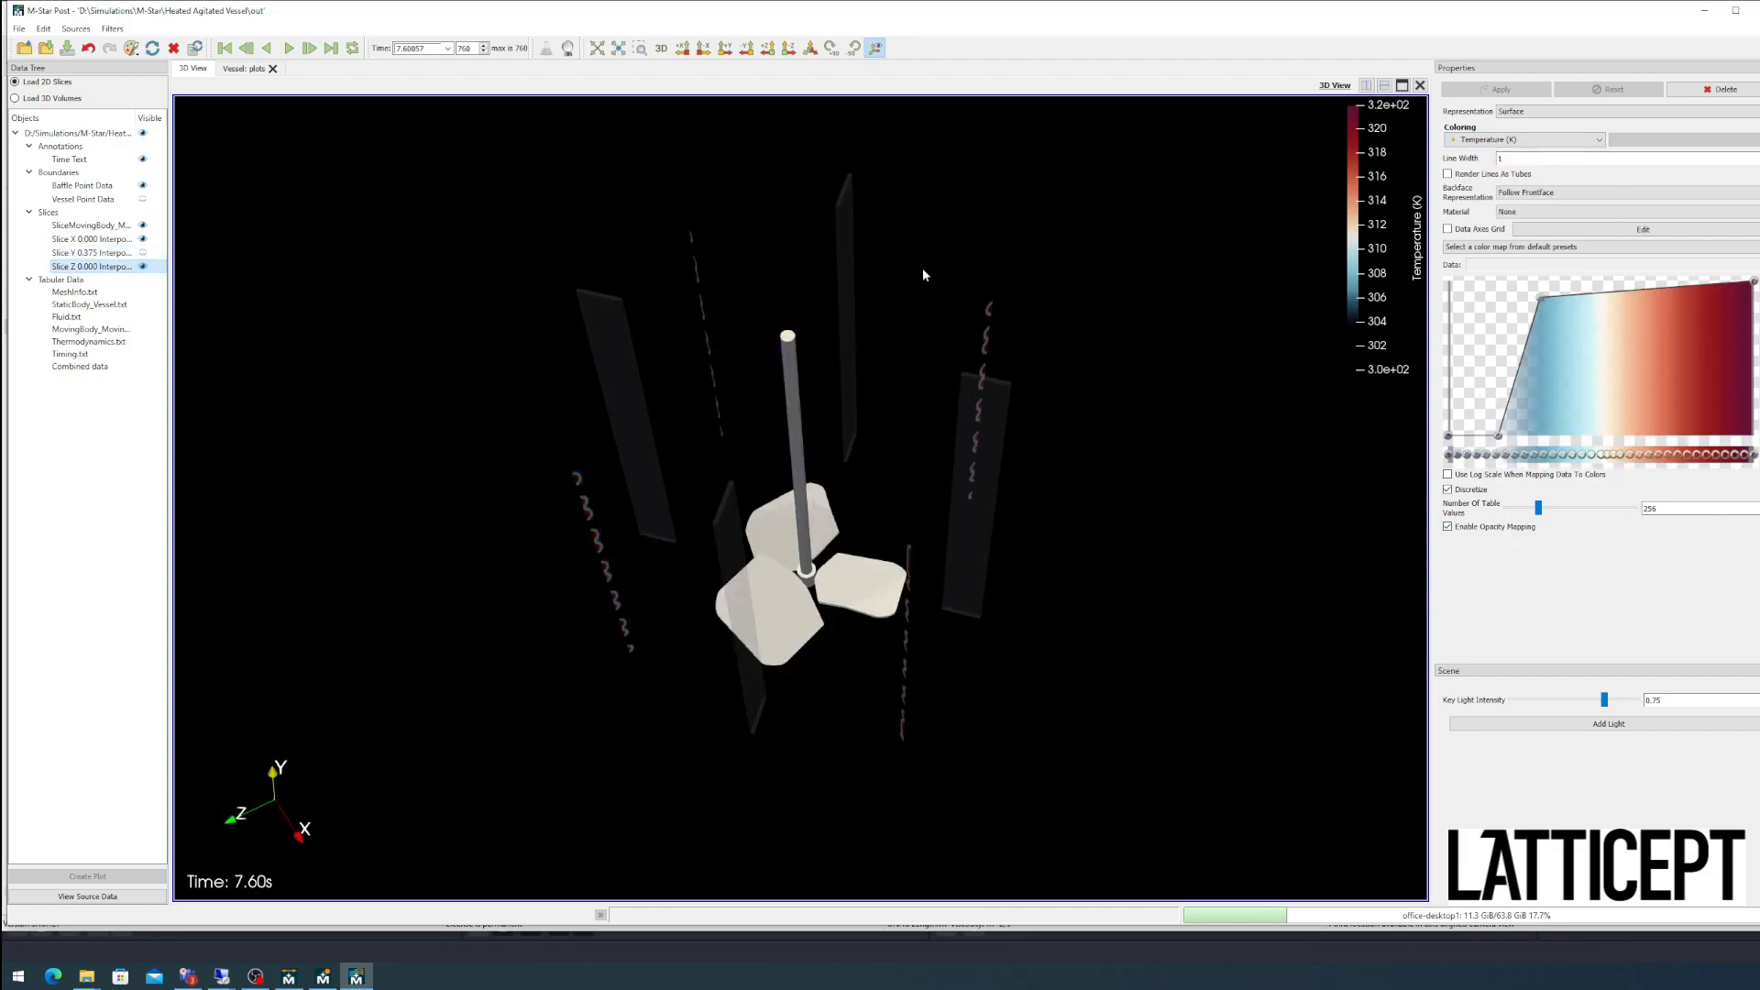
left_click(1547, 143)
left_click(1522, 185)
left_click_drag(997, 529, 1157, 392)
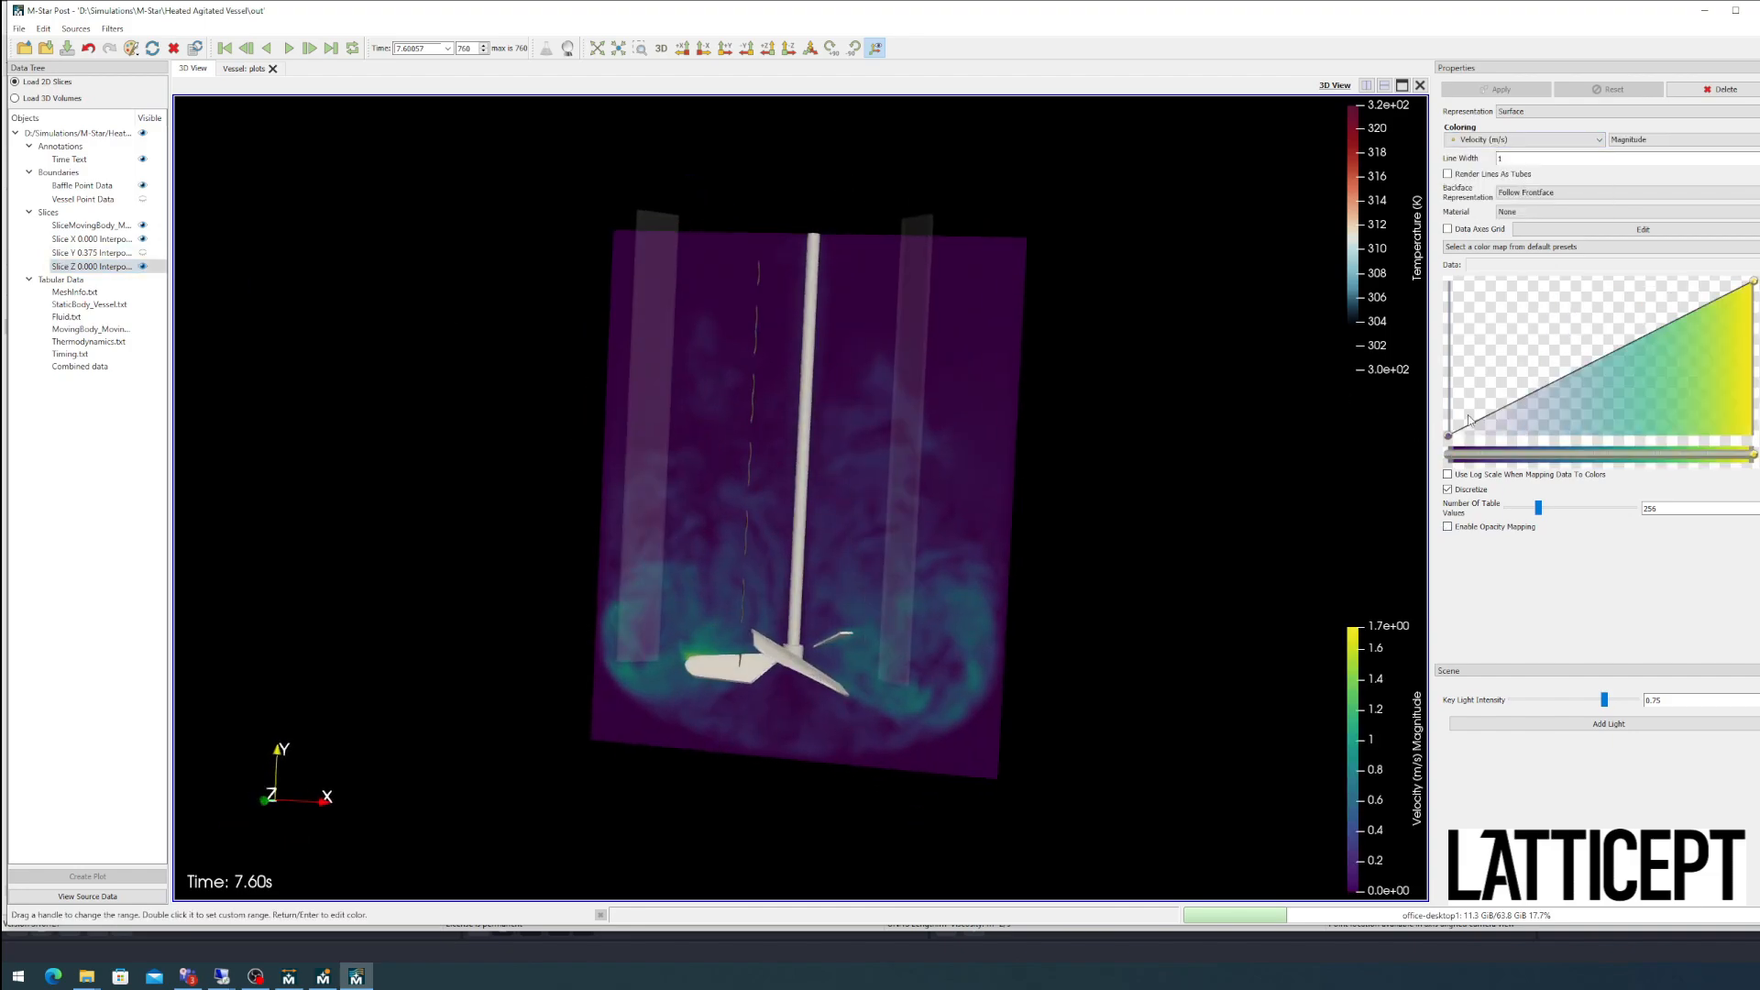
Step: Enable opacity mapping for the velocity colors, with control points at about 0.248 with 0 opacity and 0.444 with 0.906 opacity
left_click_drag(1469, 419, 1491, 435)
left_click(1448, 527)
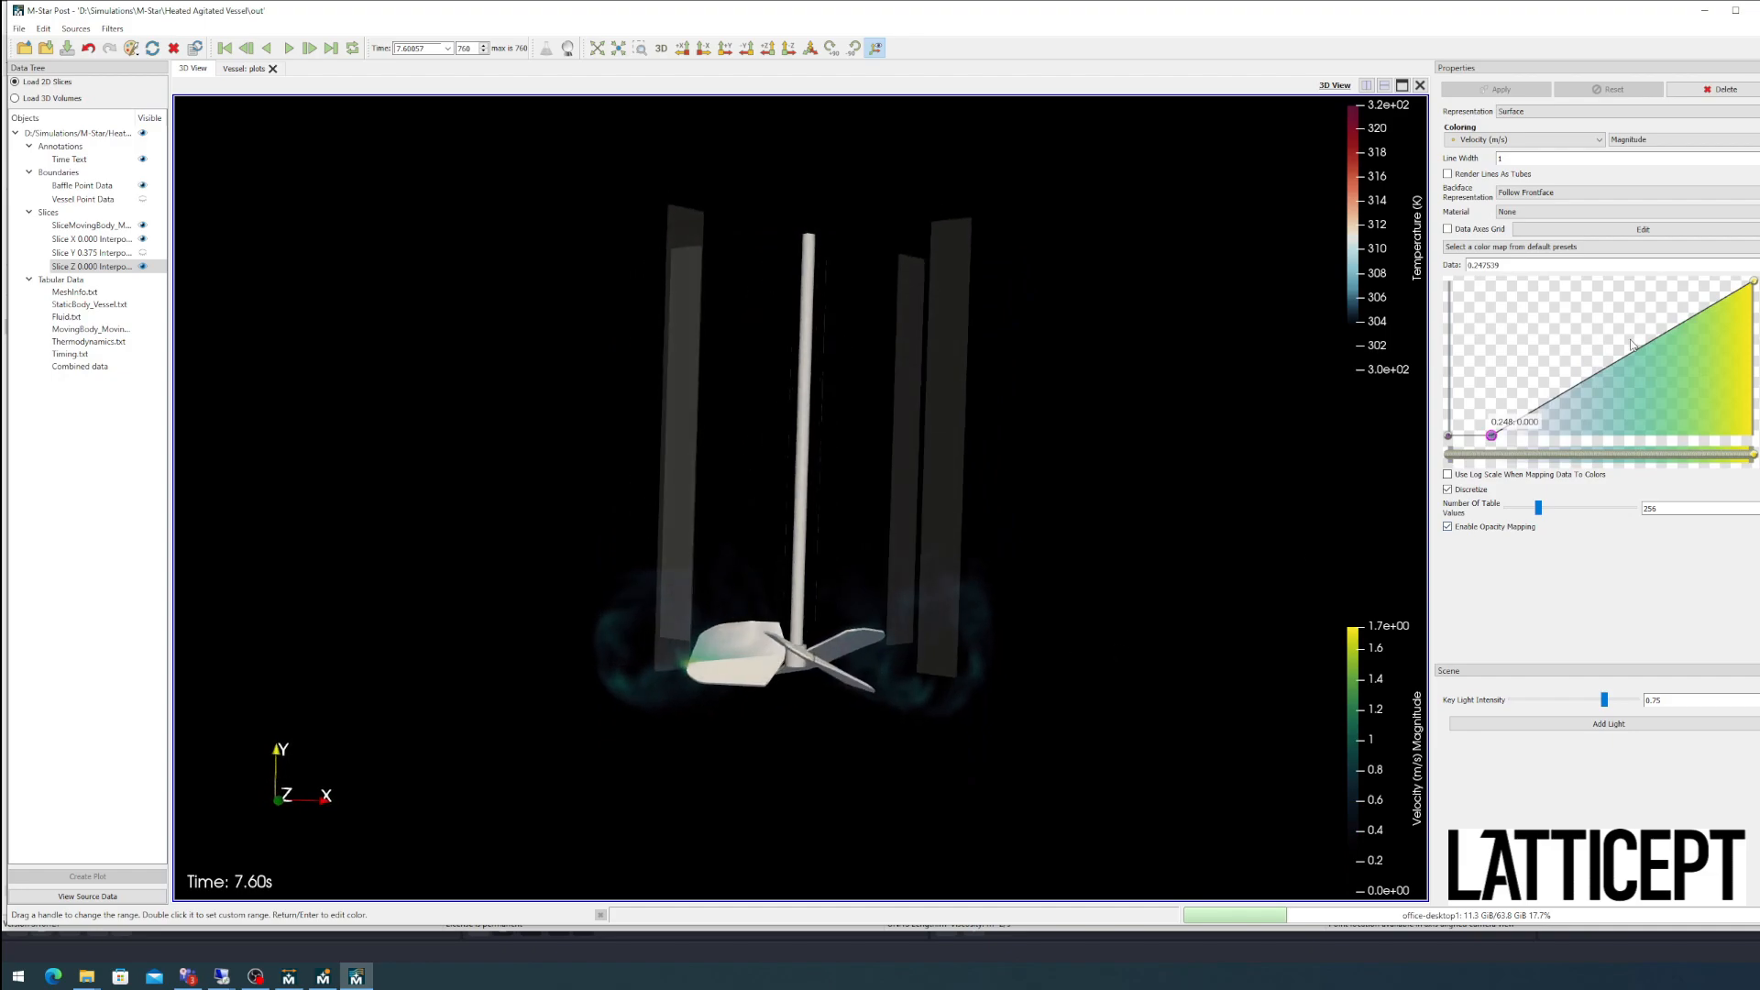
left_click_drag(1606, 381, 1525, 295)
left_click_drag(1015, 493, 955, 569)
left_click_drag(794, 681, 731, 702)
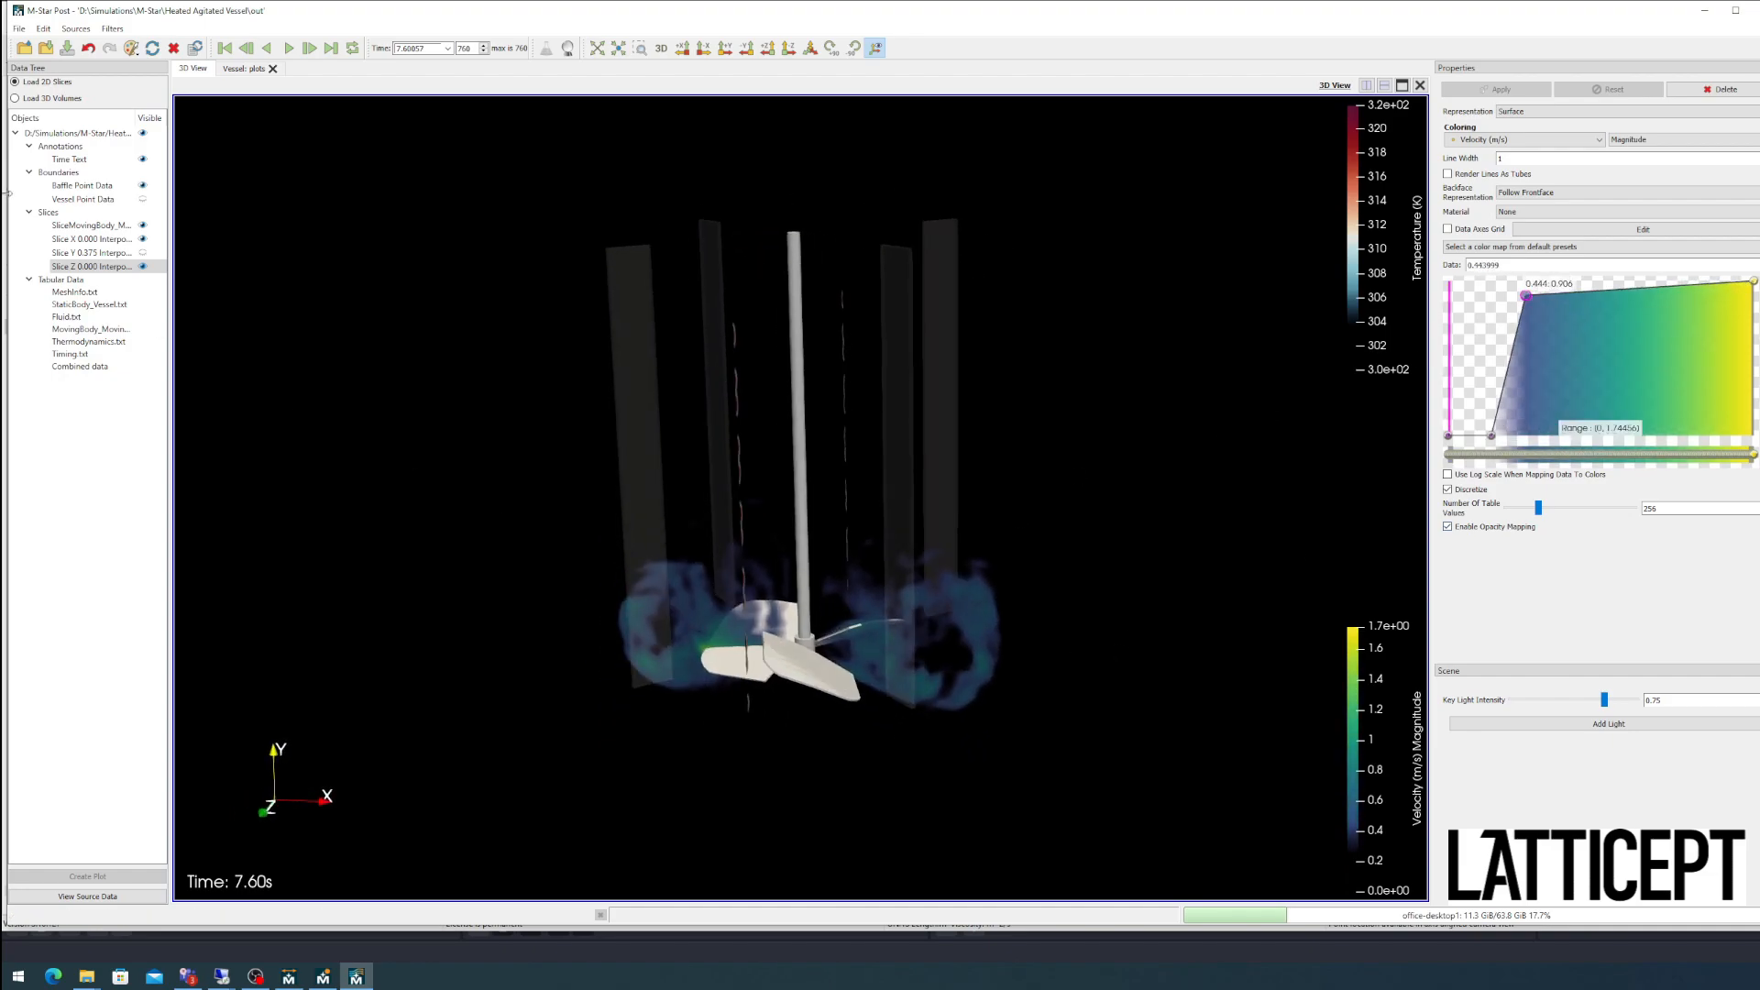
Step: Hide the Slice X 0.000 plane, load the new time steps and play the velocity animation from the first time step
left_click(142, 239)
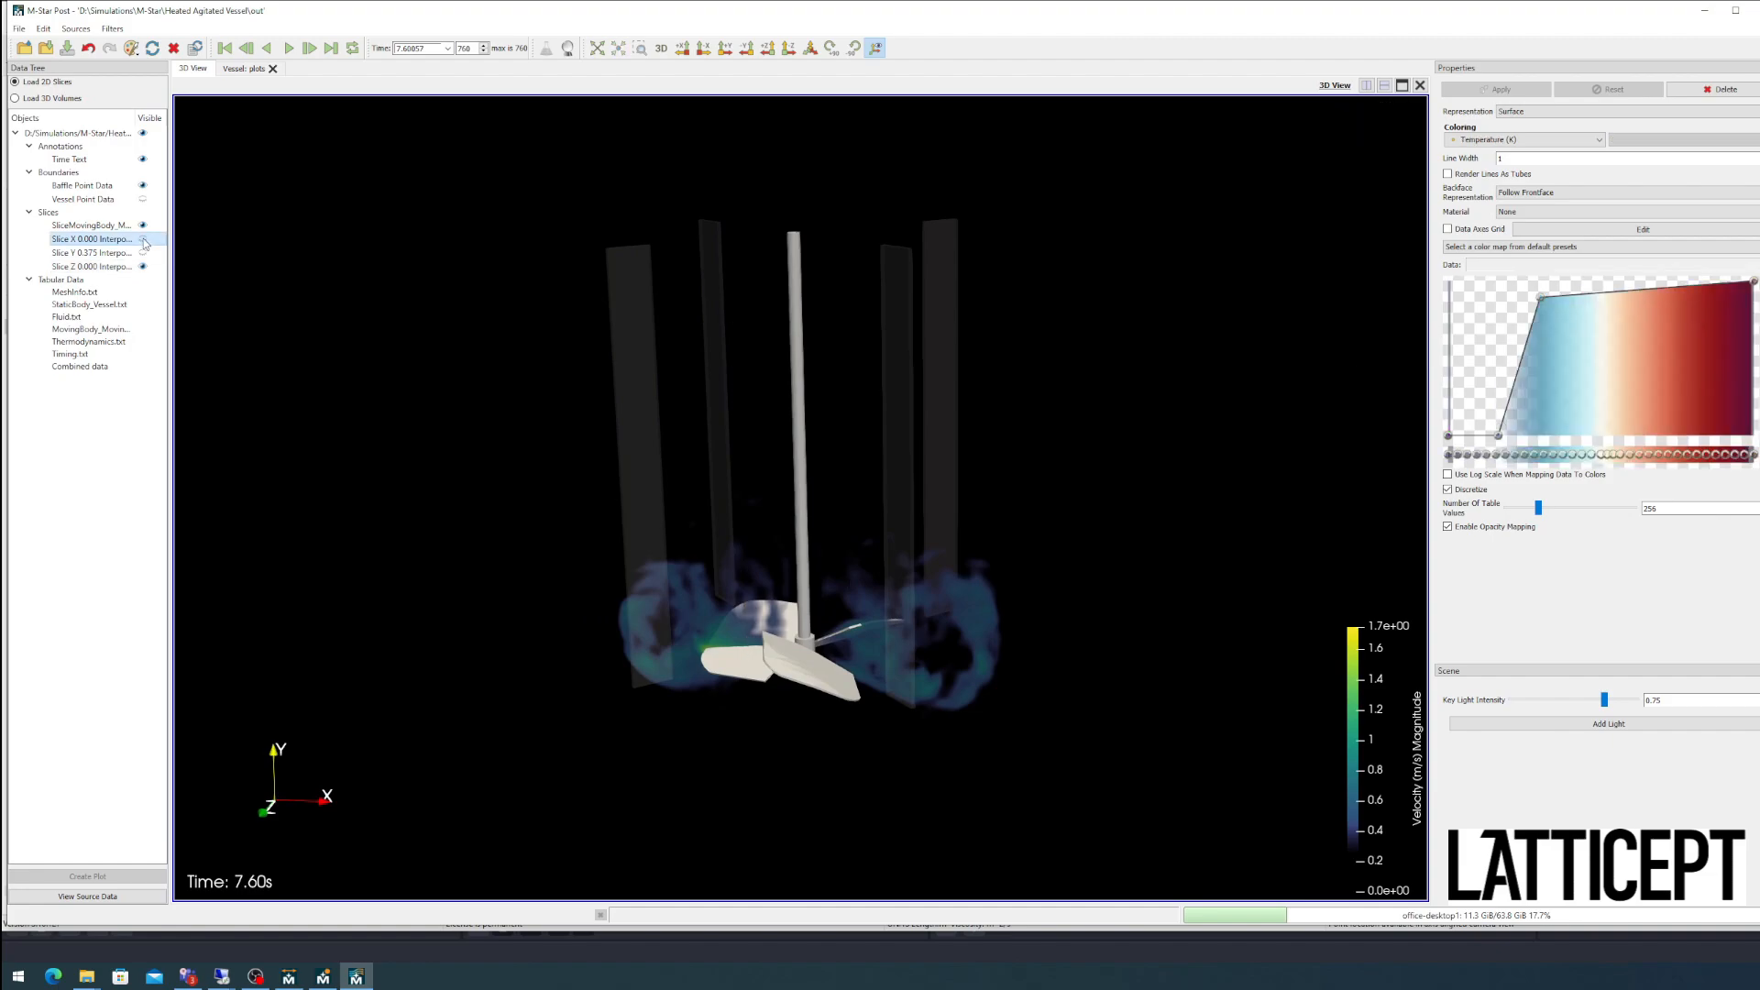
left_click_drag(763, 643, 763, 575)
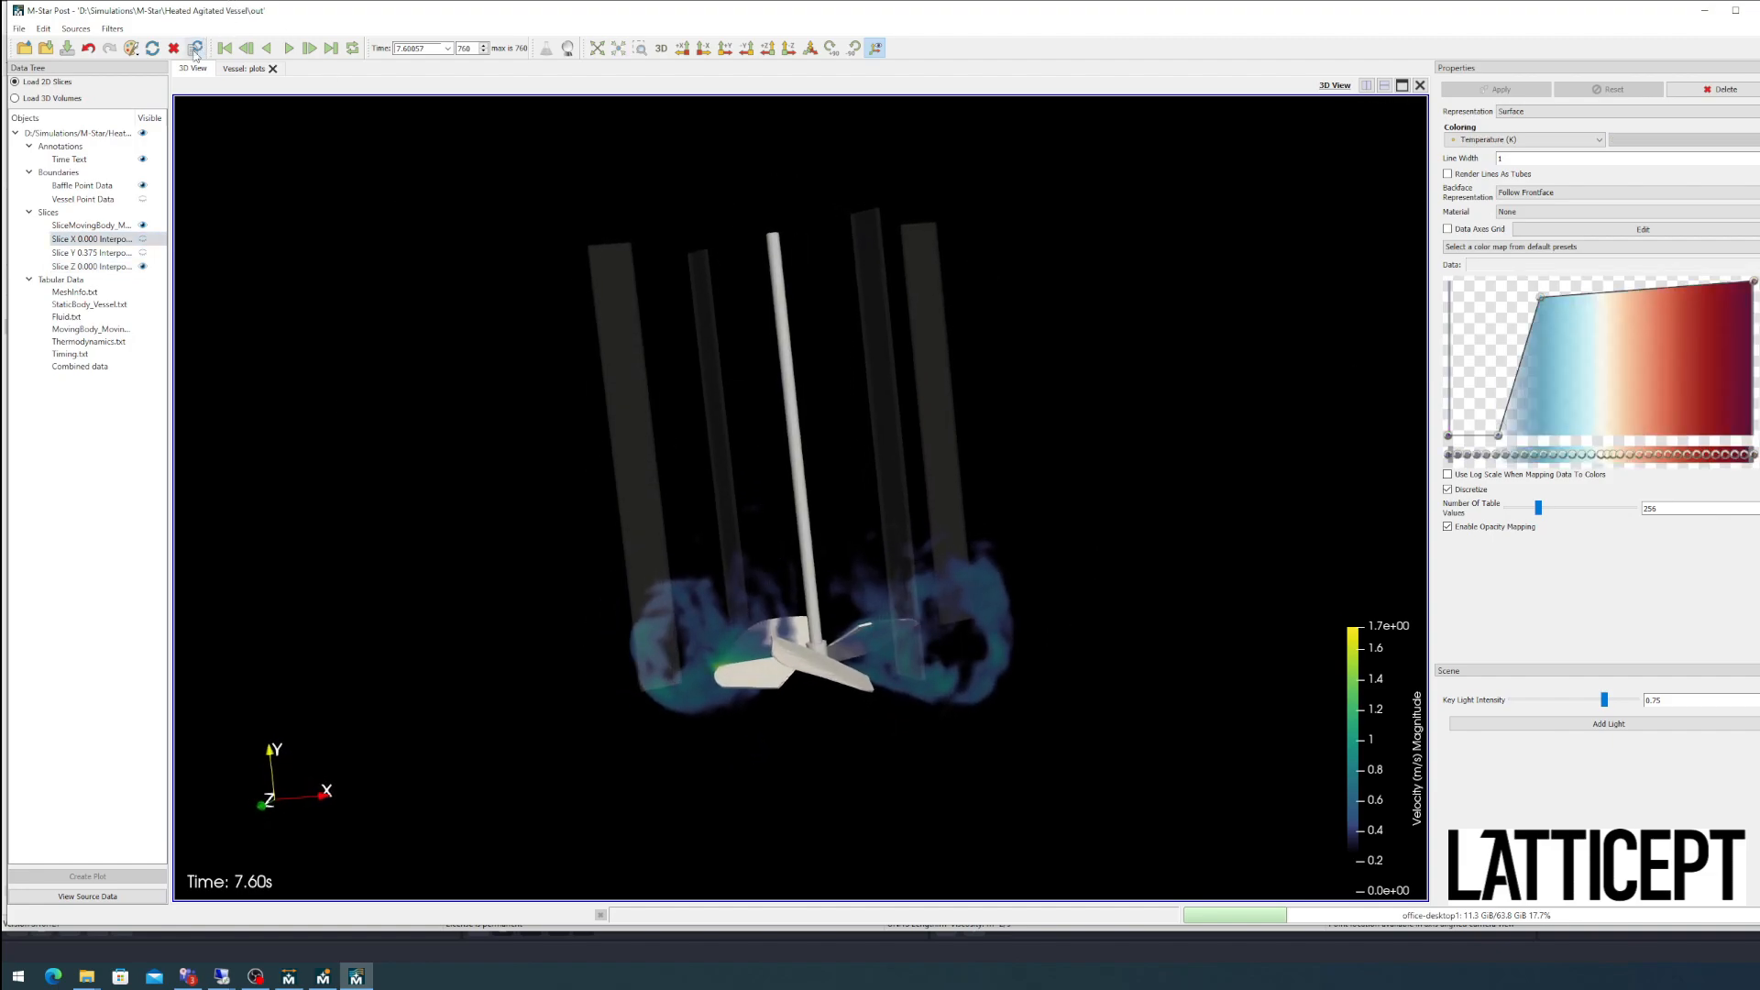
left_click(224, 48)
left_click(289, 47)
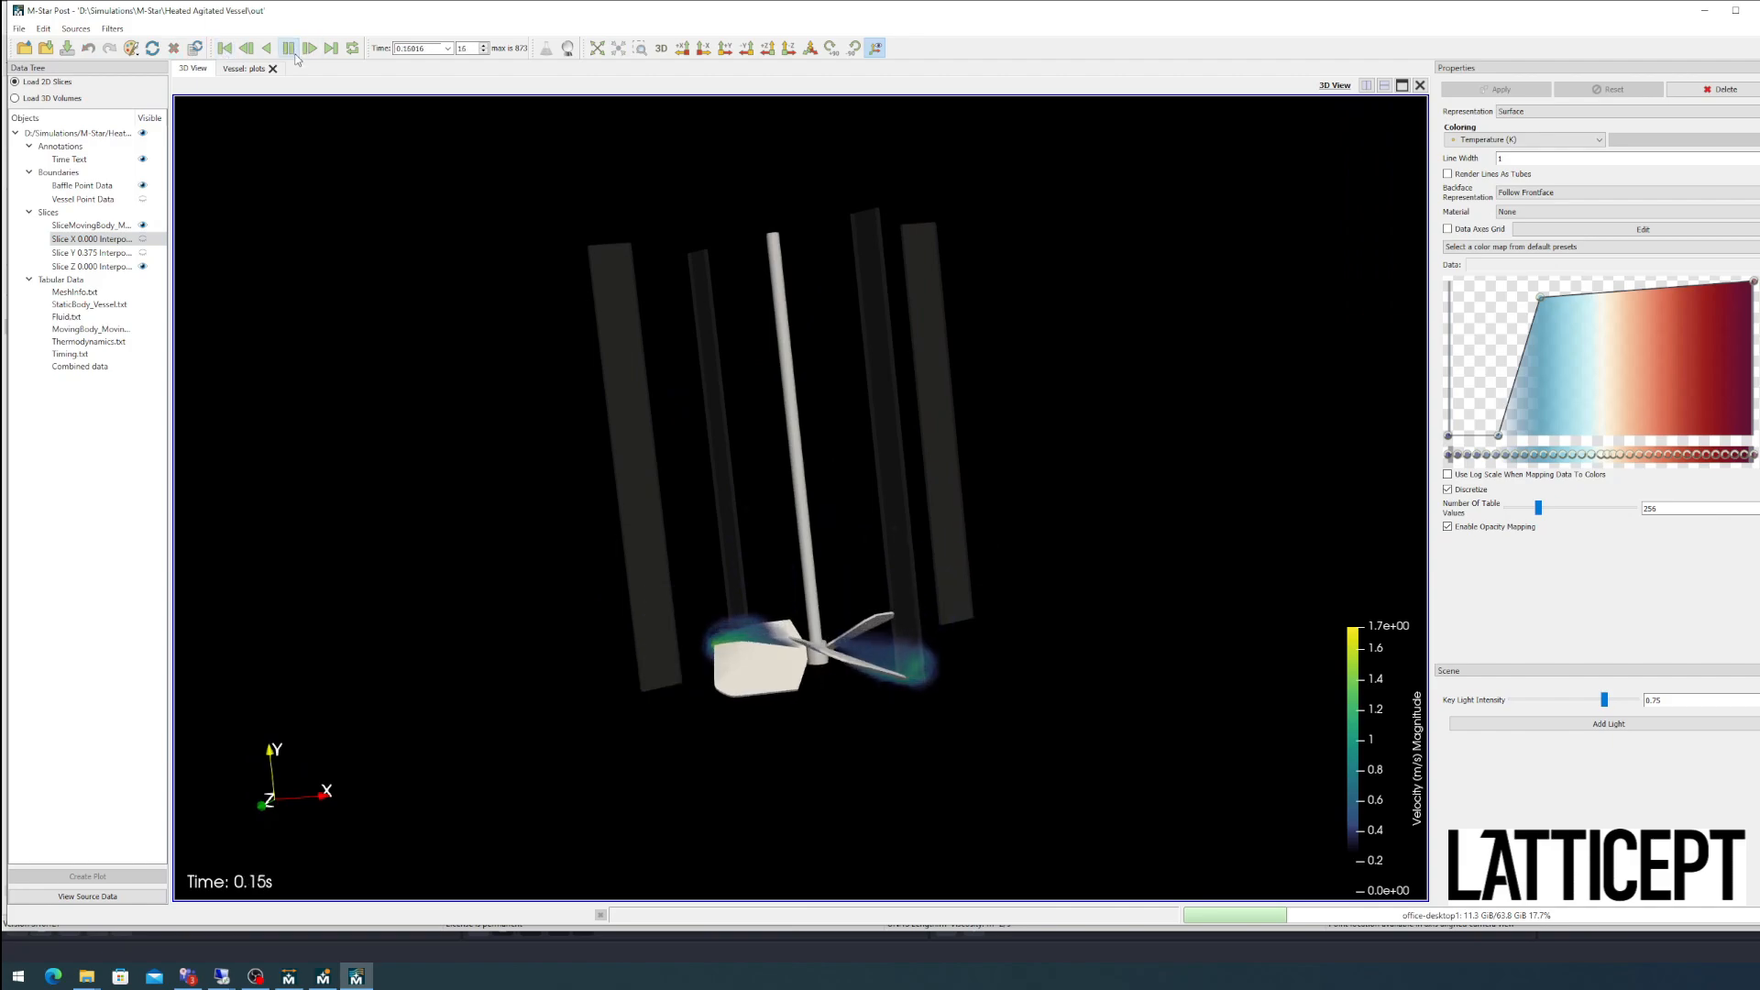
Step: Examine the velocity field around the impeller blades up close while the animation runs, and stop playback at about 1.48 s
left_click_drag(695, 327, 828, 596)
scroll(828, 592, "up", 3)
middle_click_drag(779, 574, 733, 471)
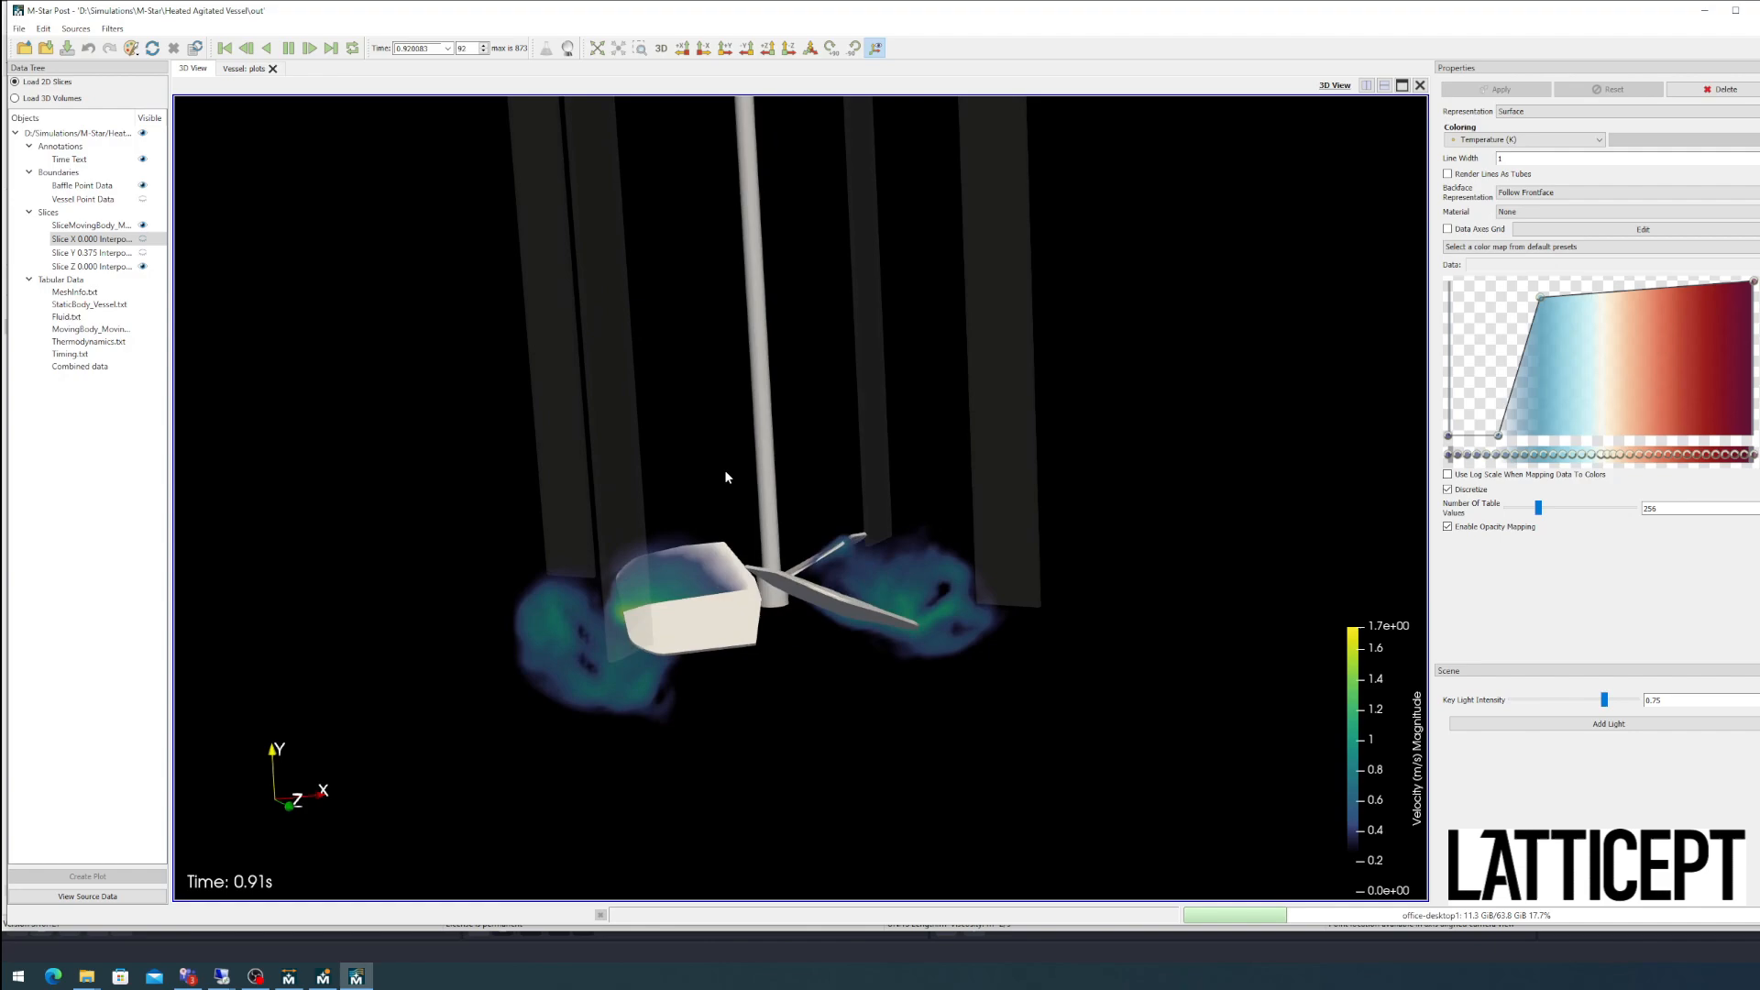
mouse_move(724, 471)
left_mouse_down()
mouse_move(684, 482)
mouse_move(700, 484)
left_mouse_up()
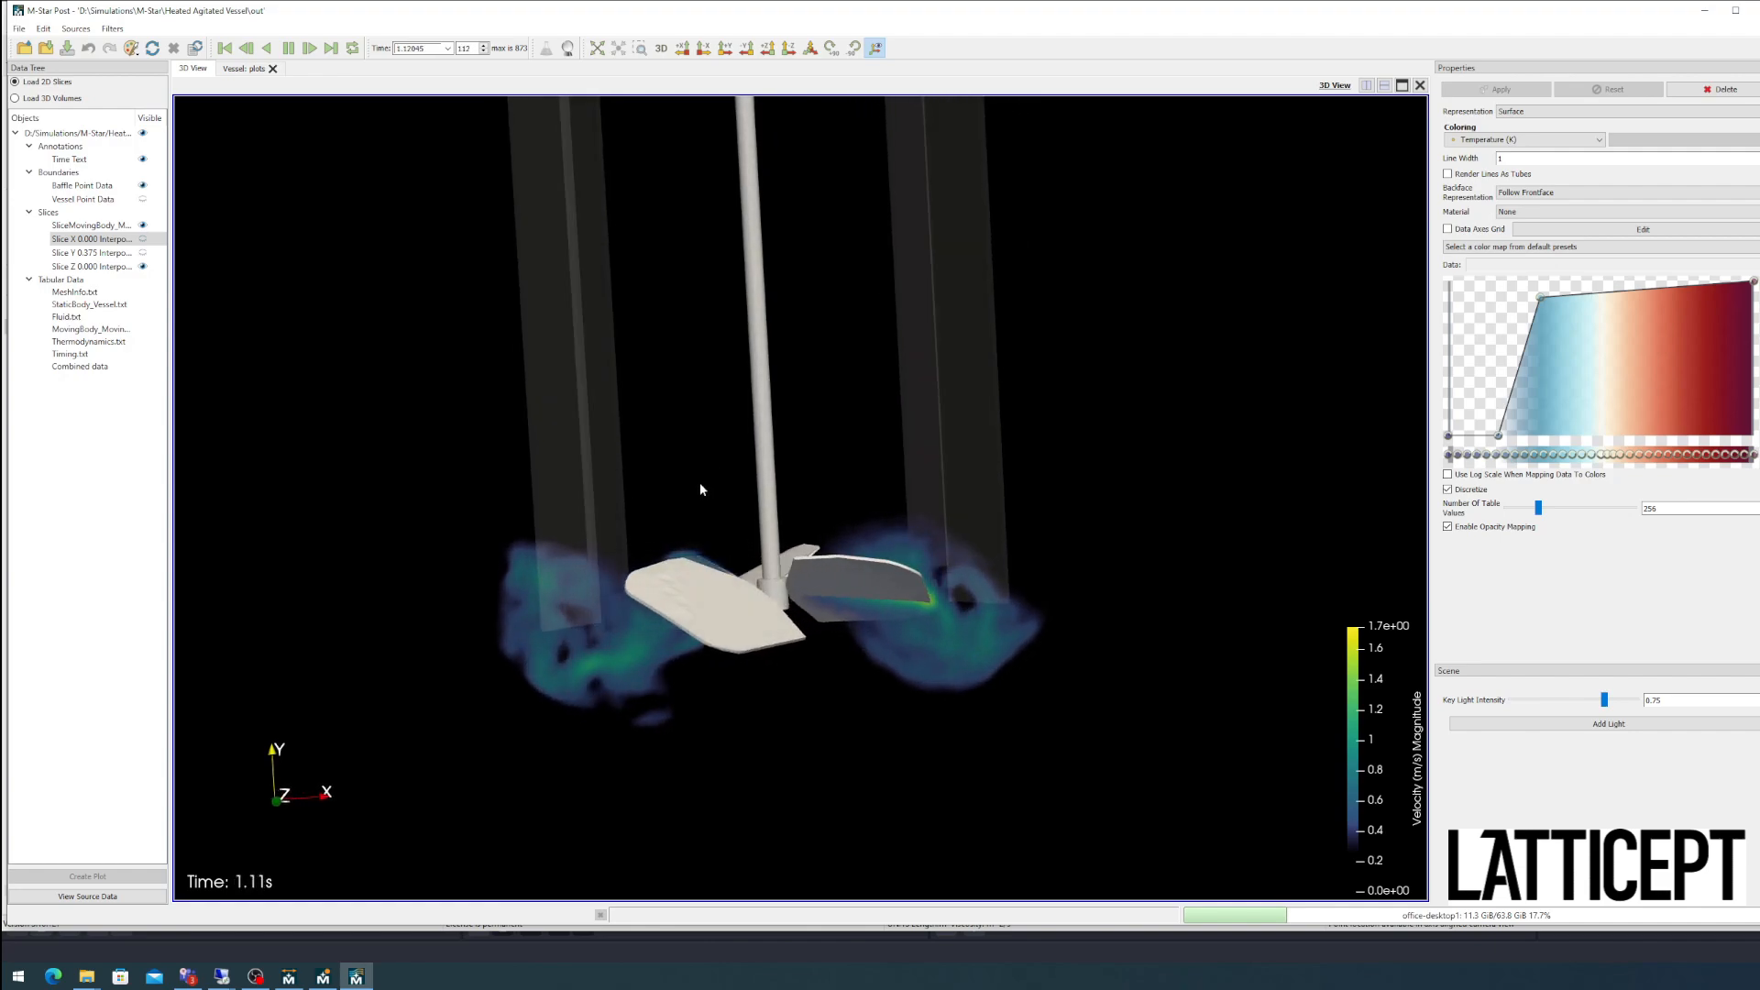
left_click(289, 48)
middle_click_drag(385, 268, 392, 381)
scroll(392, 381, "down", 4)
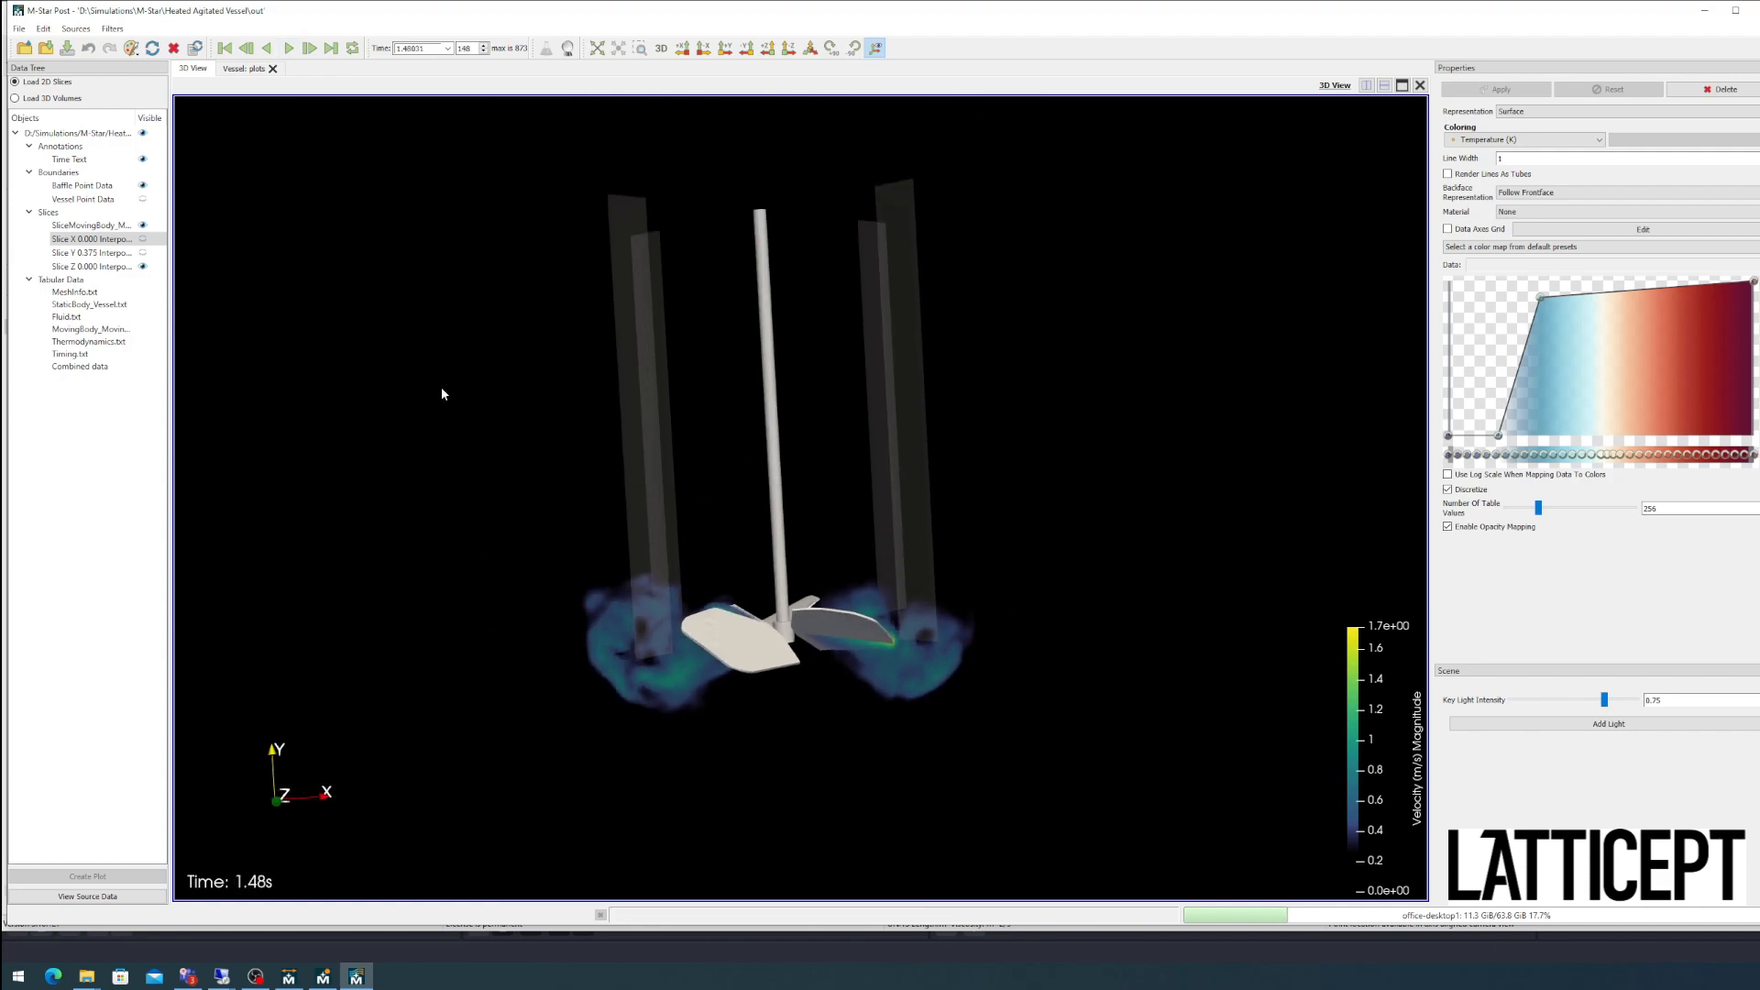
Step: Show the Vessel Point Data around the baffles, impeller and velocity slice
left_click_drag(442, 387, 518, 404)
left_click(83, 199)
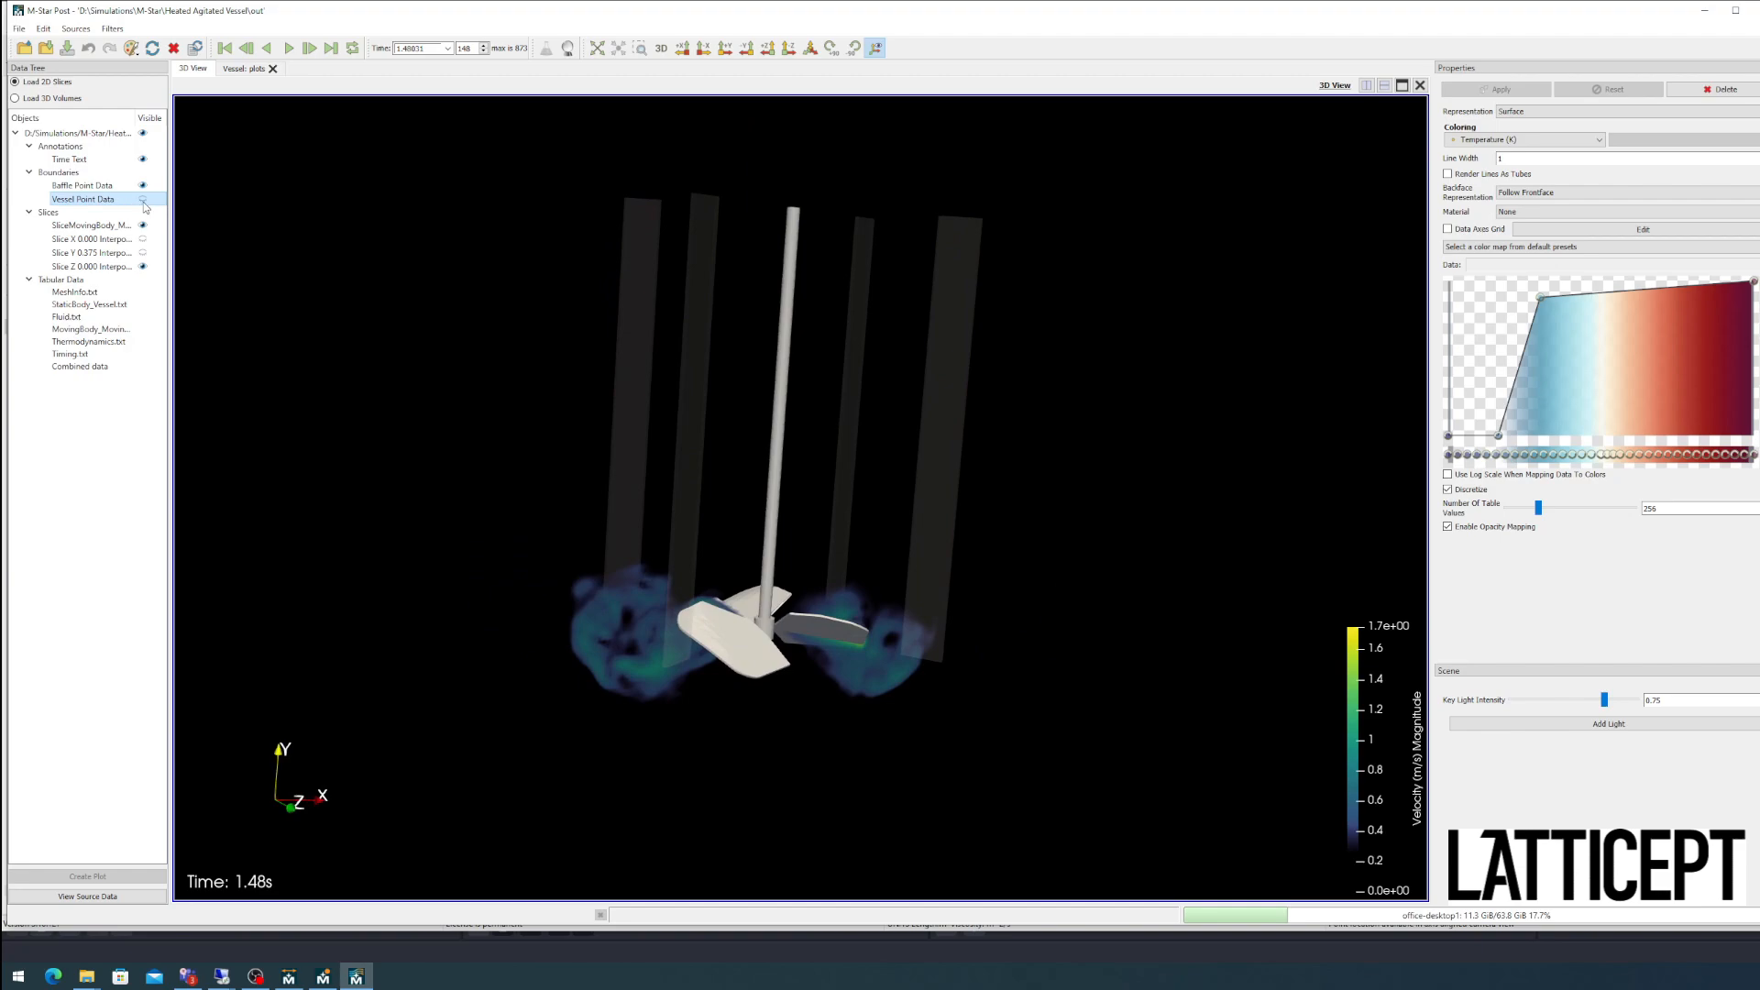
left_click(143, 200)
left_click_drag(657, 425, 780, 466)
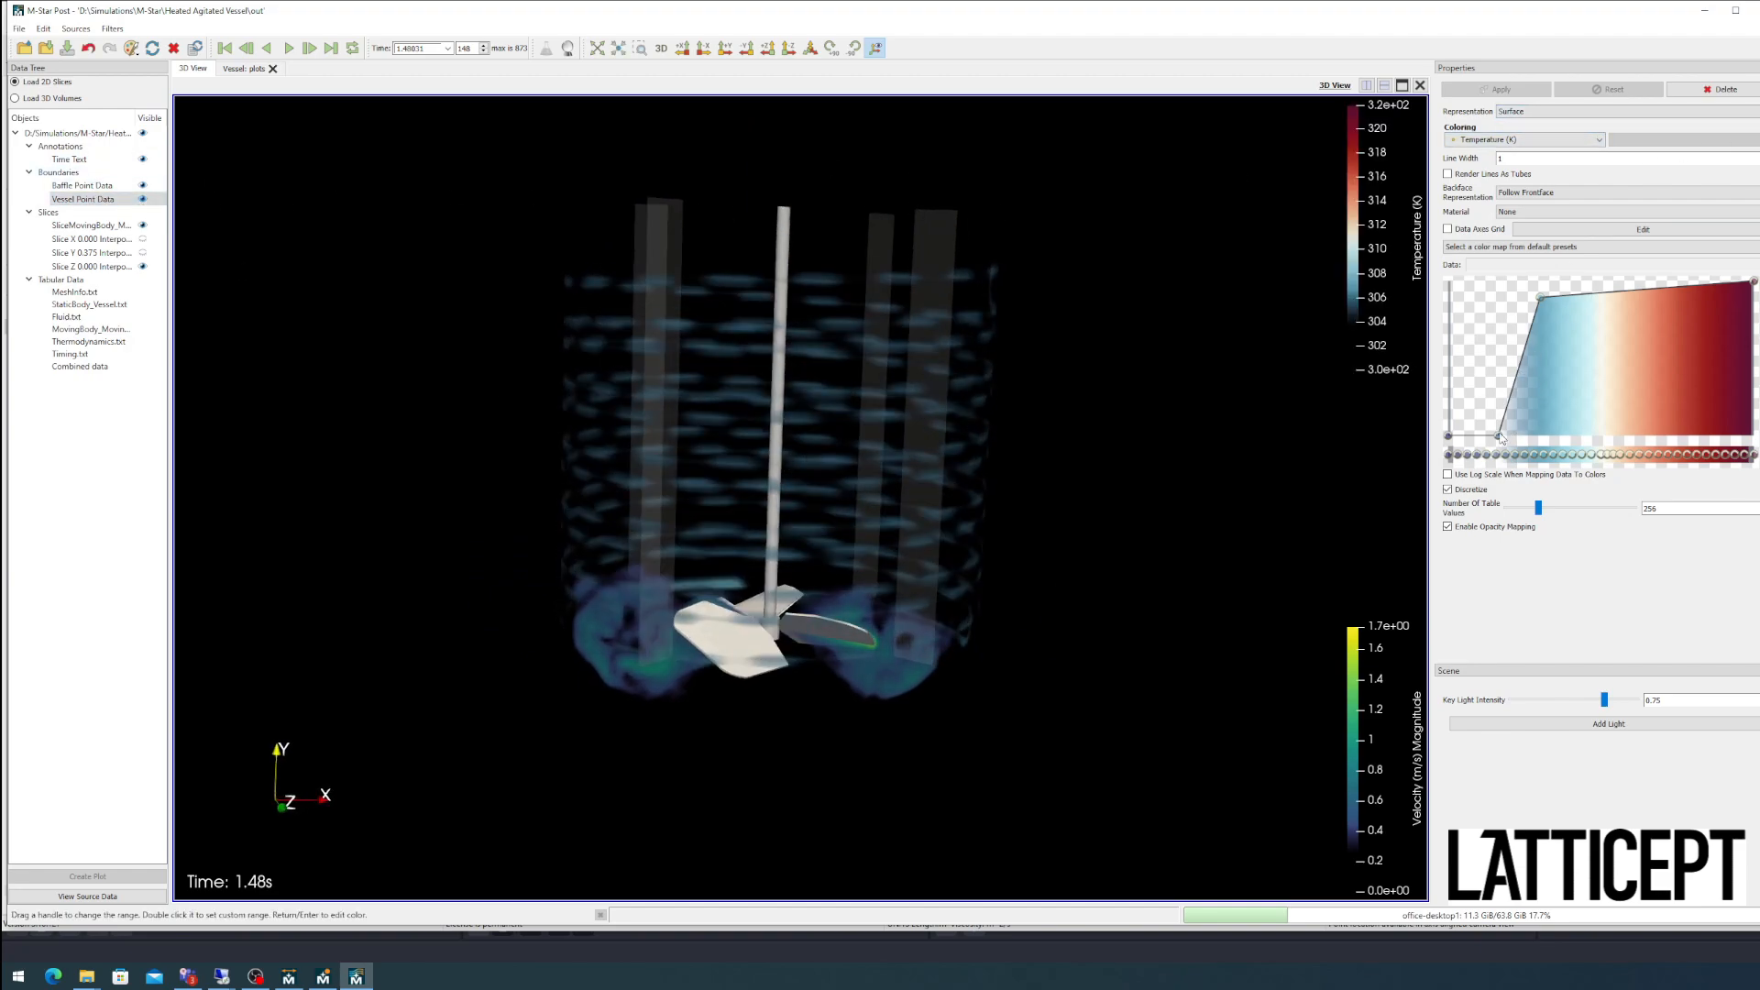
Step: Turn off opacity mapping for the vessel's temperature colors, rescale them to the data range and shift the upper control point to about 301.157 with 0.879 opacity
left_click_drag(1498, 435, 1467, 435)
left_click(1447, 530)
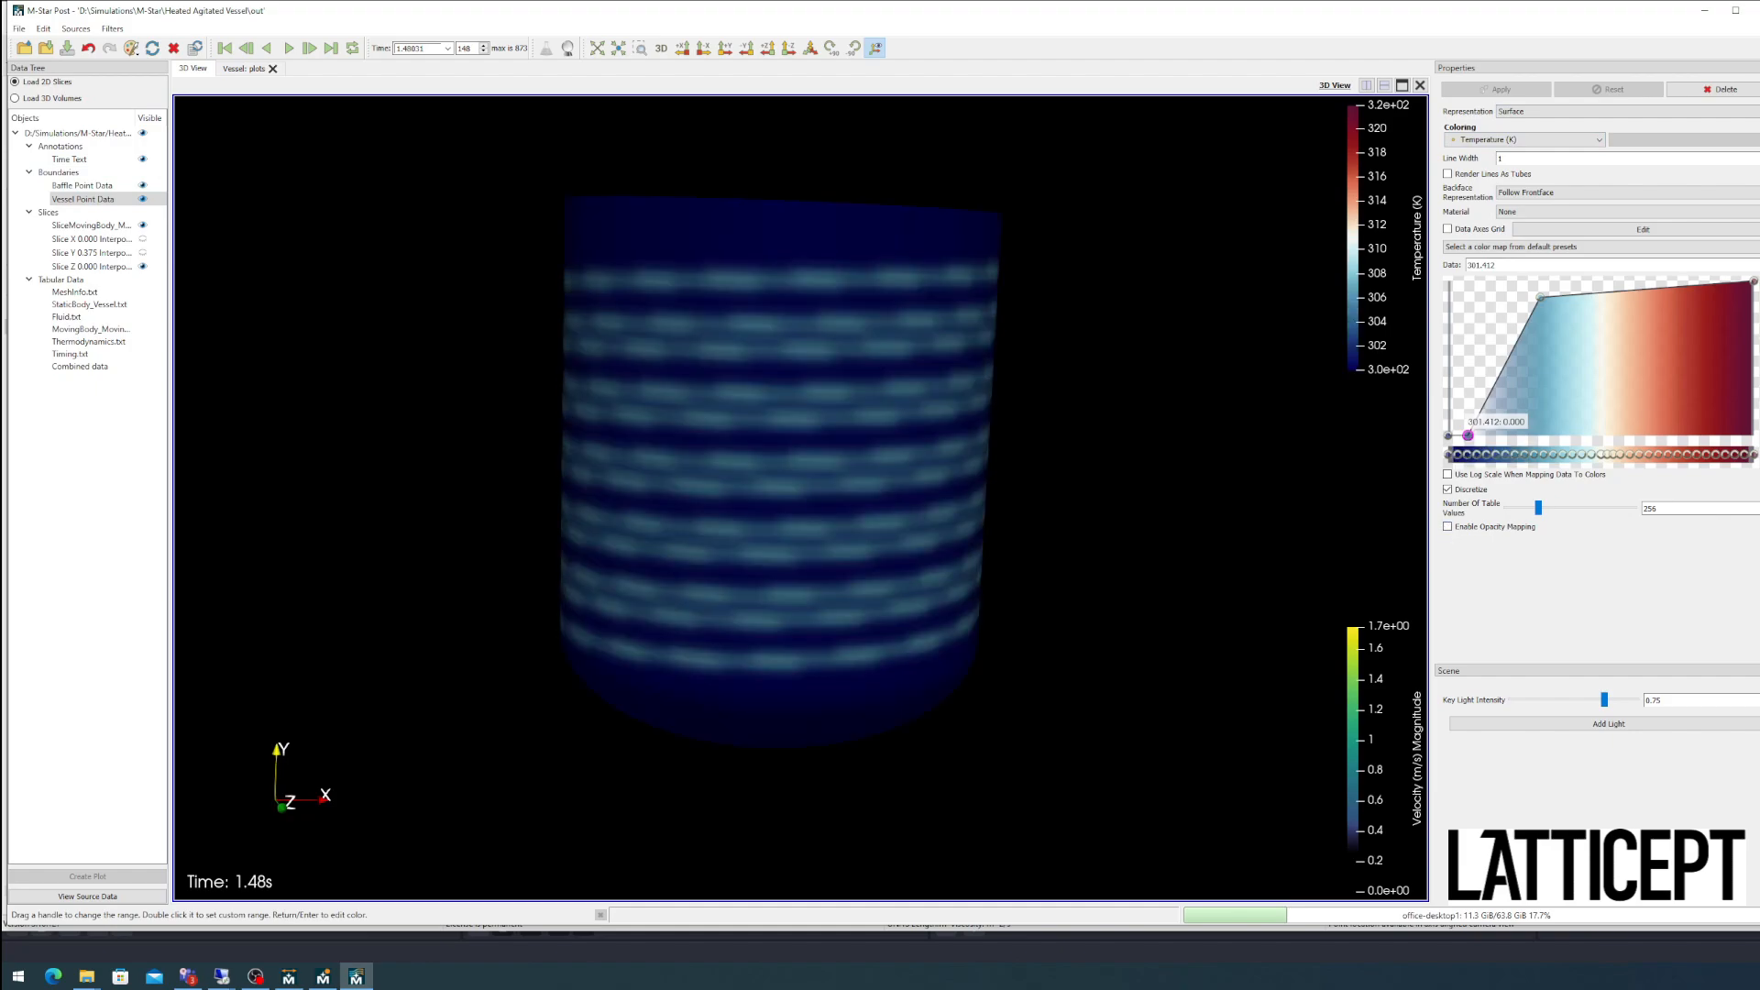
left_click(1758, 286)
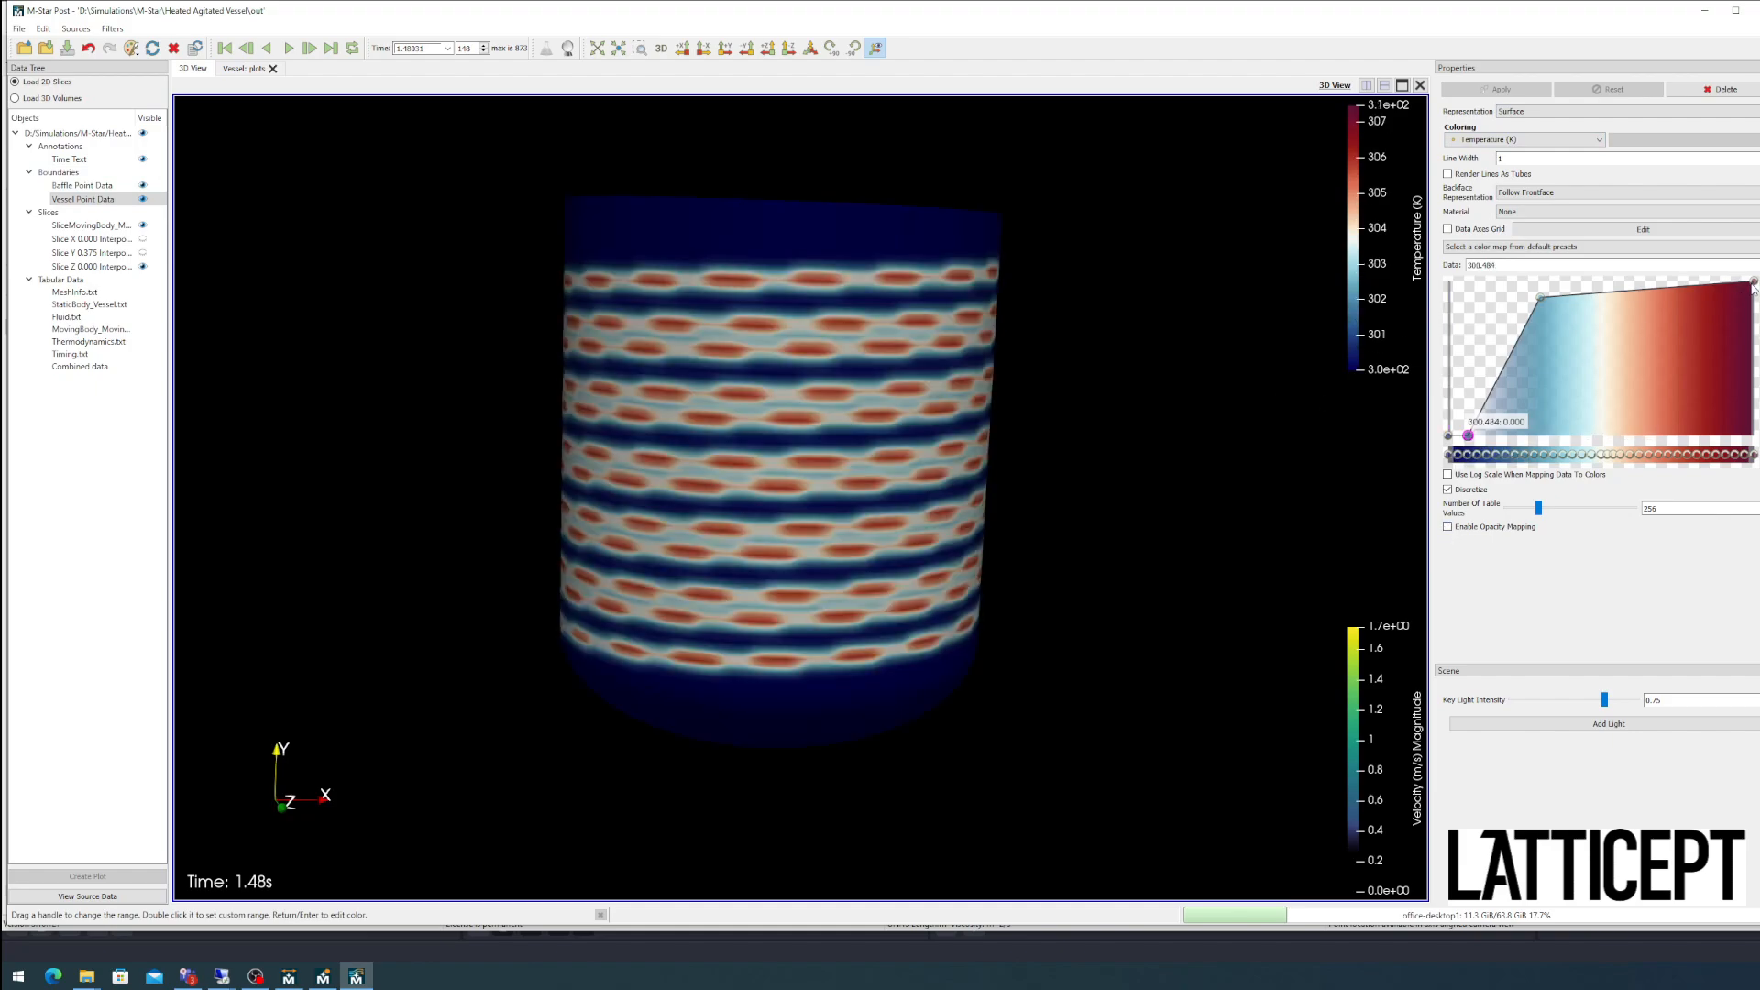
left_click_drag(1540, 298, 1496, 300)
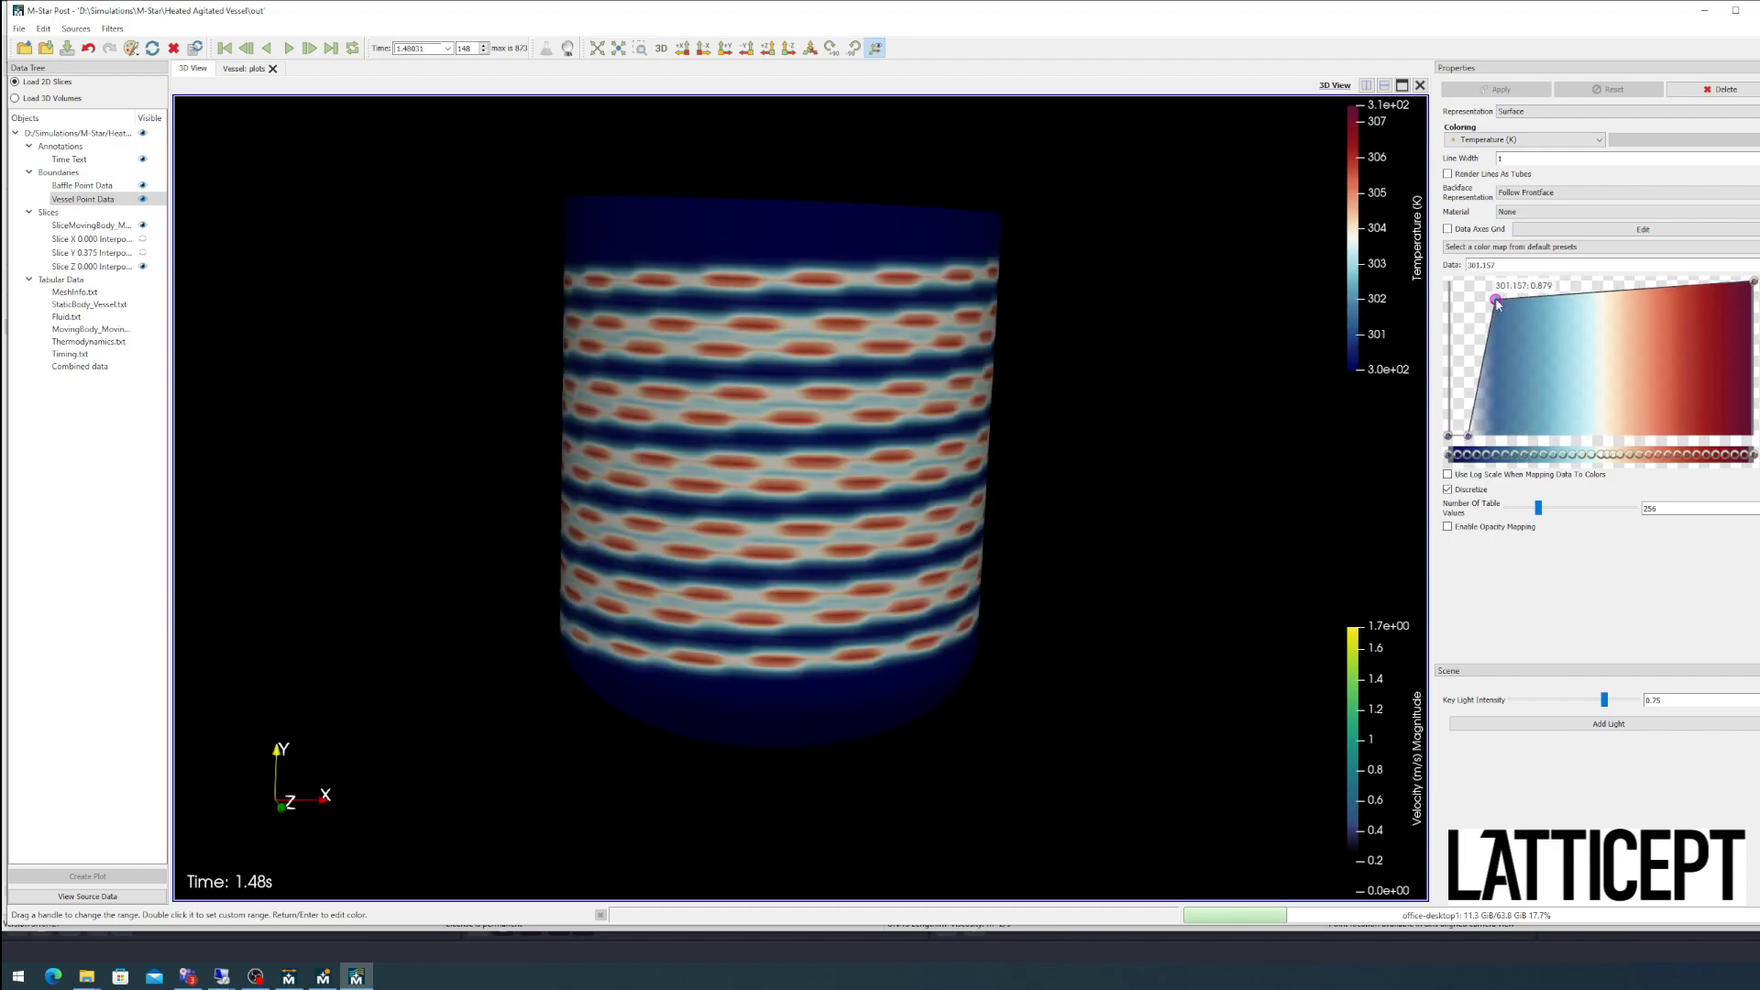
Step: Rescale the vessel temperature colors to the data range at the last time step and play the animation from the first time step
left_click(329, 51)
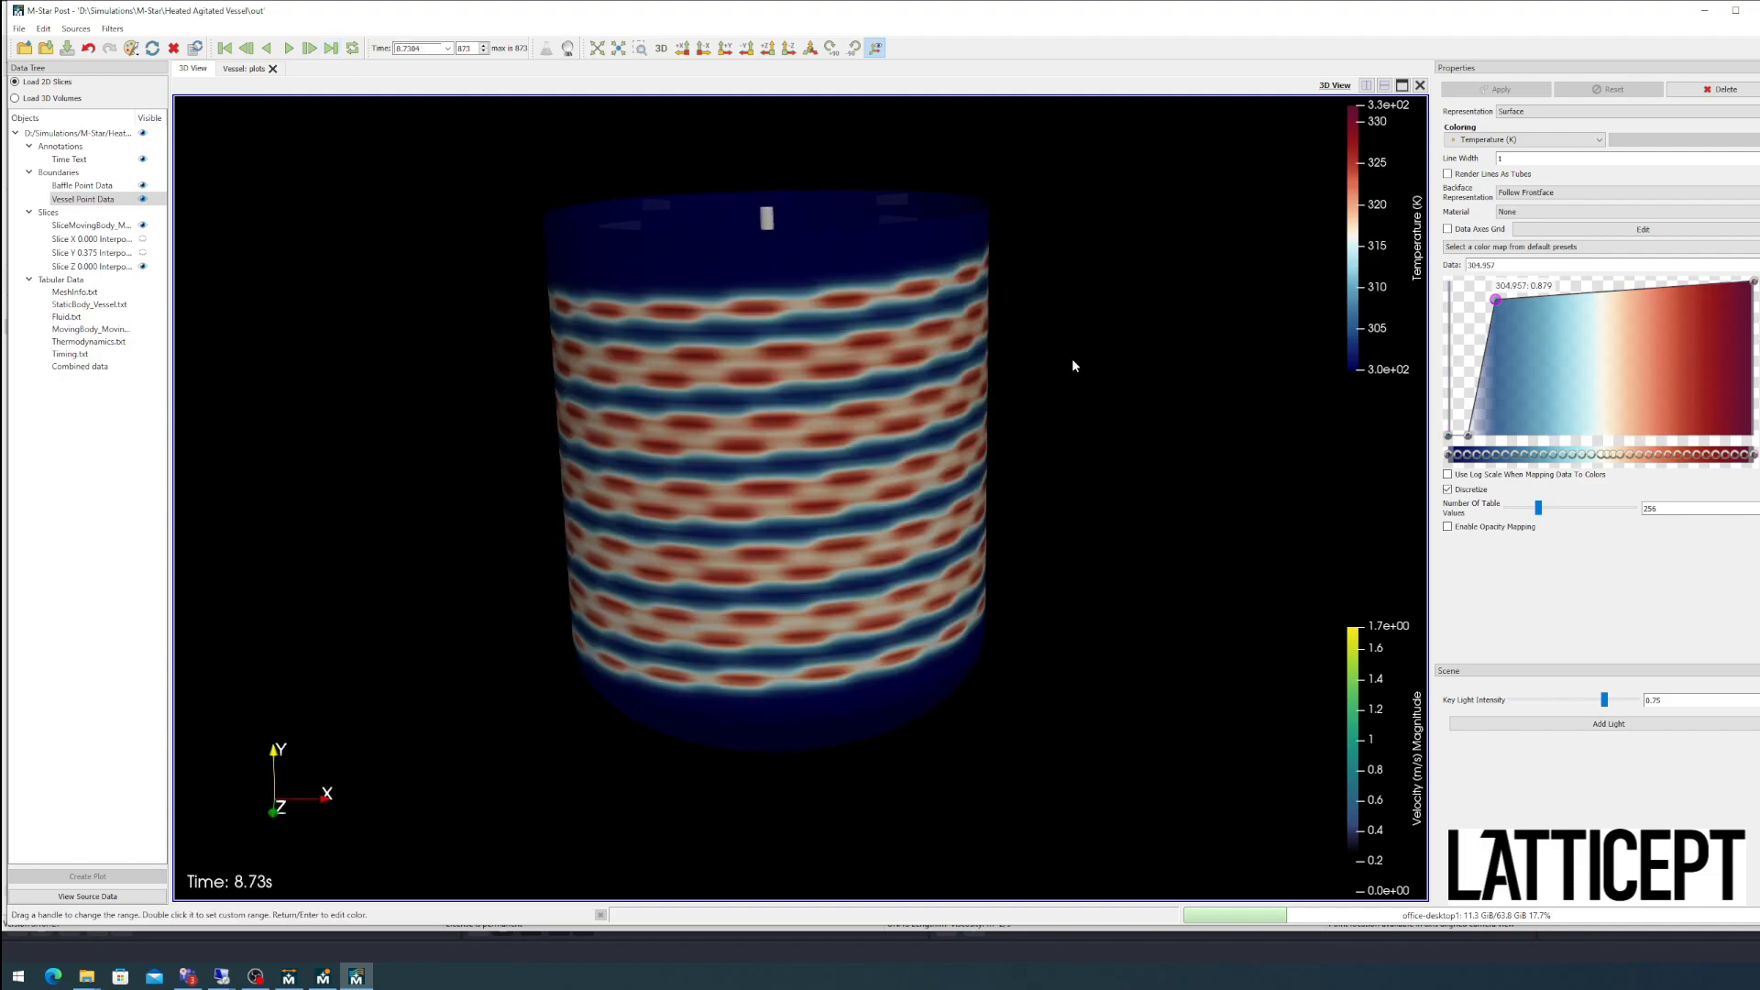
left_click_drag(1071, 358, 1056, 403)
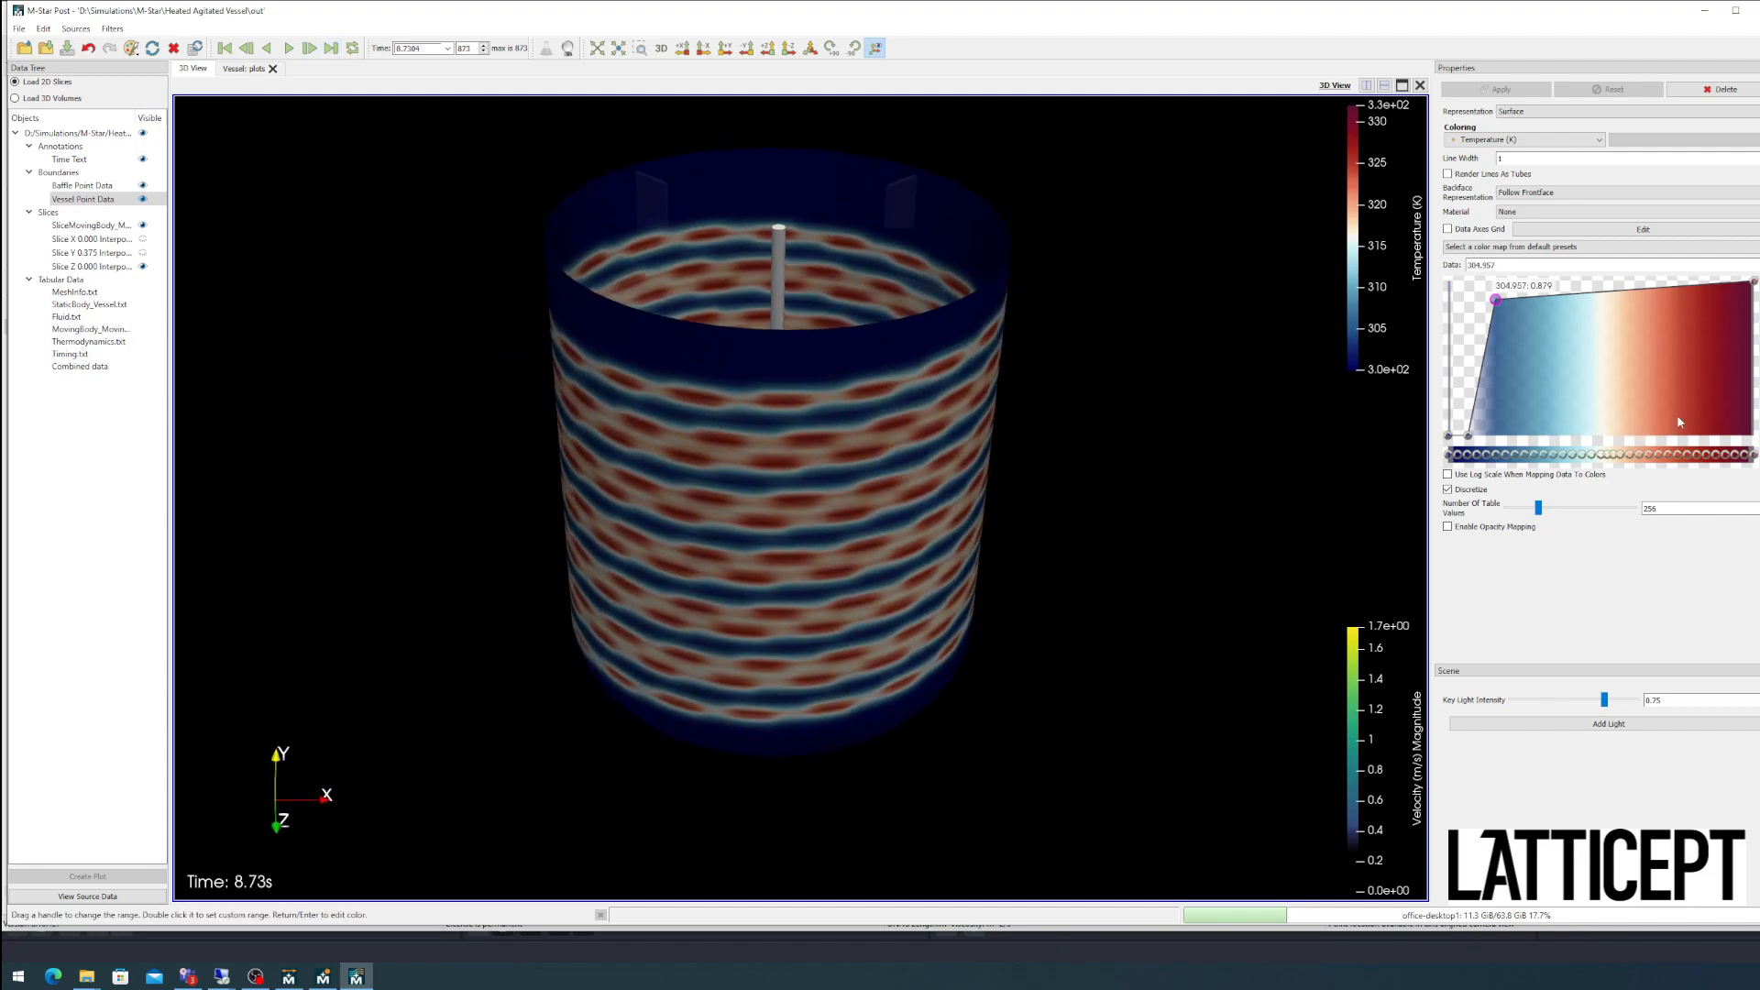
left_click(225, 48)
left_click(289, 47)
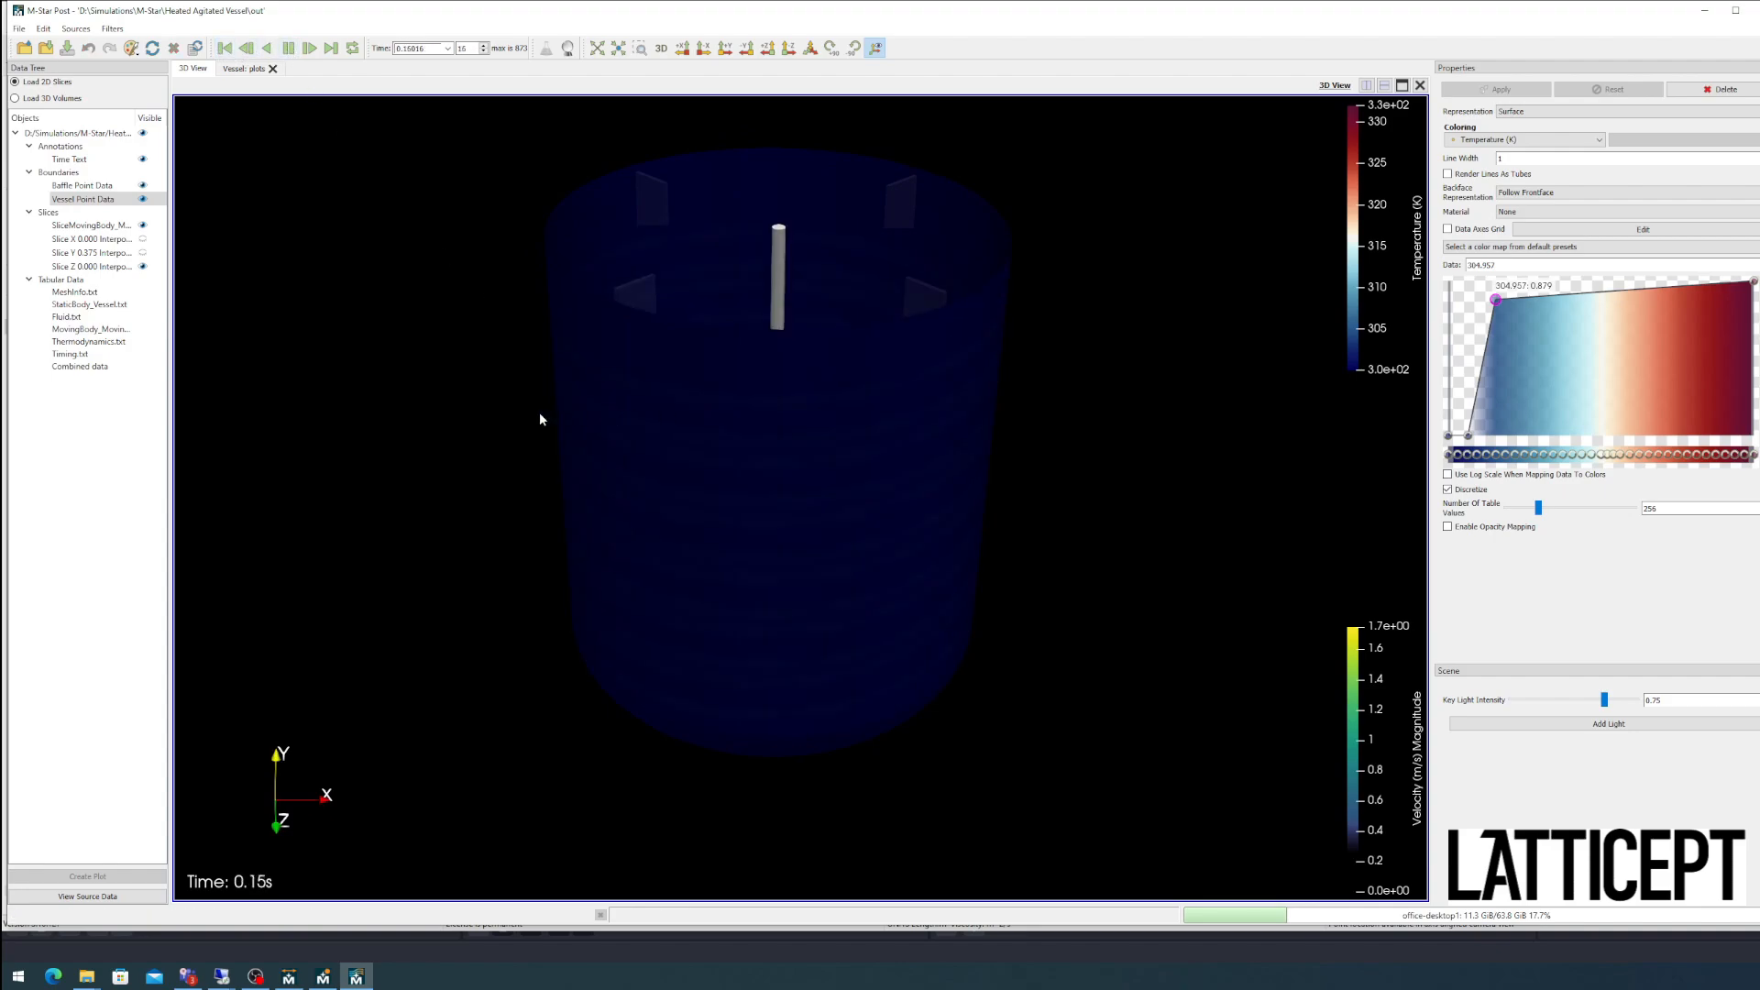